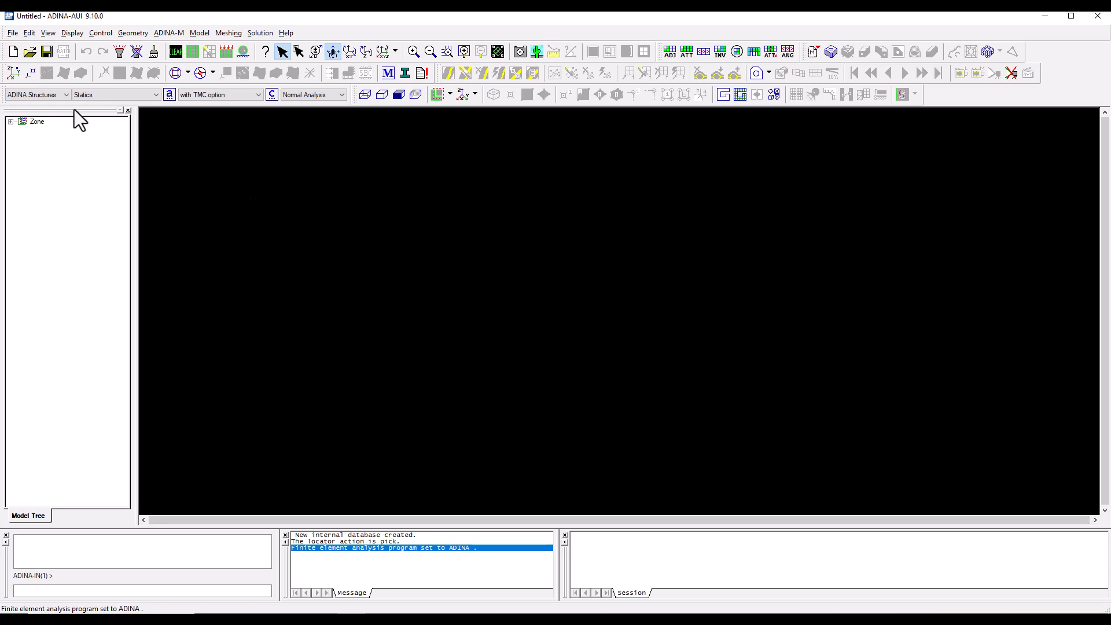
{"action": "left_click", "coordinate": [107, 37]}
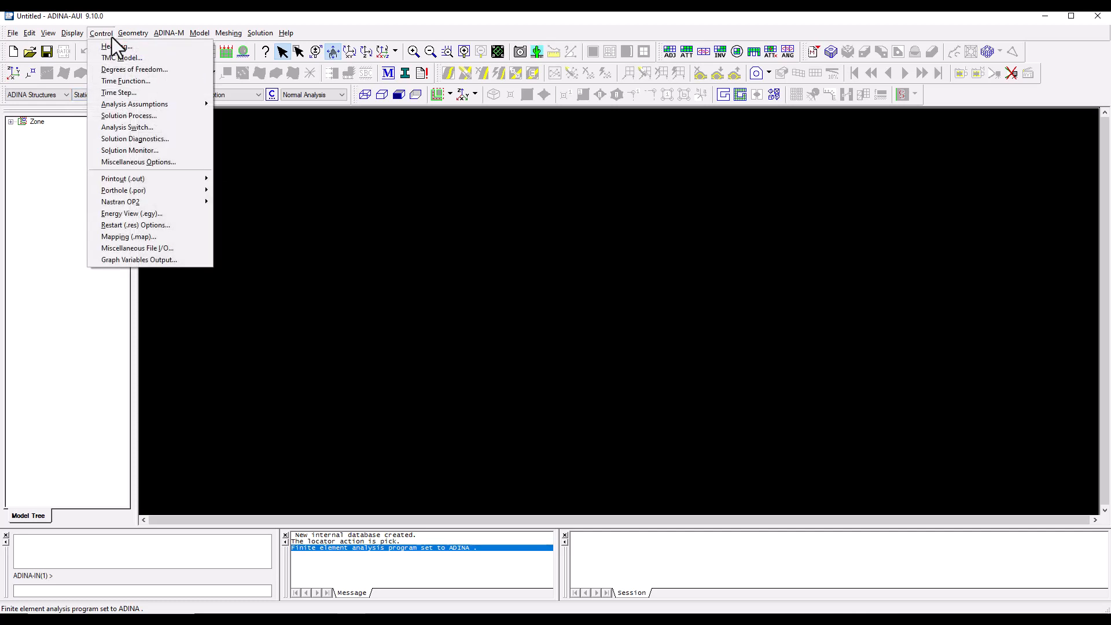
{"action": "mouse_move", "coordinate": [127, 36]}
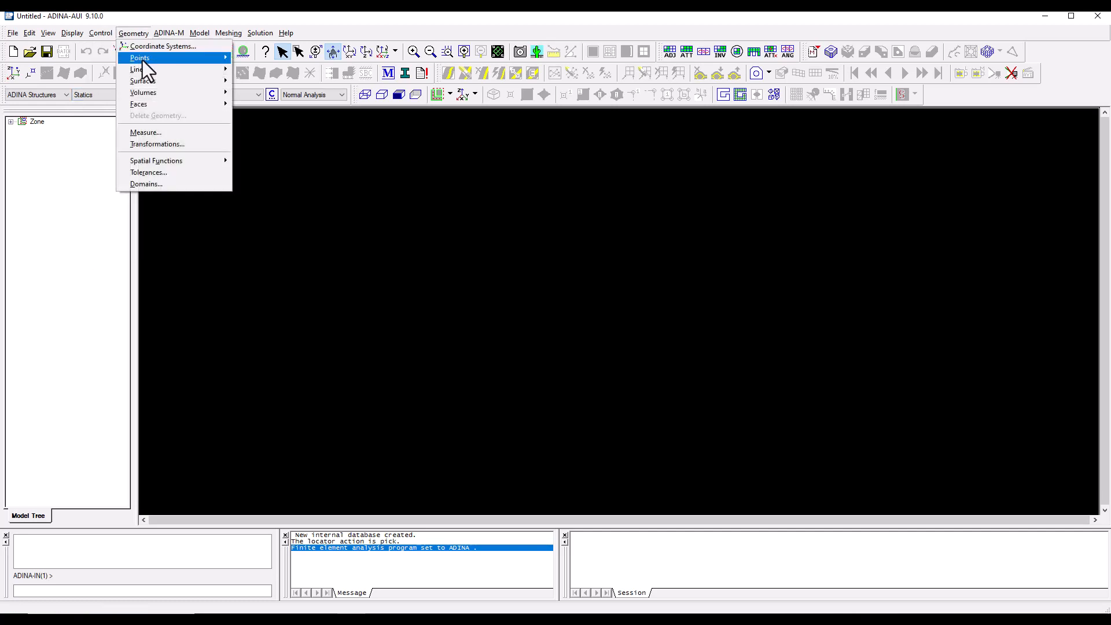
{"action": "mouse_move", "coordinate": [143, 68]}
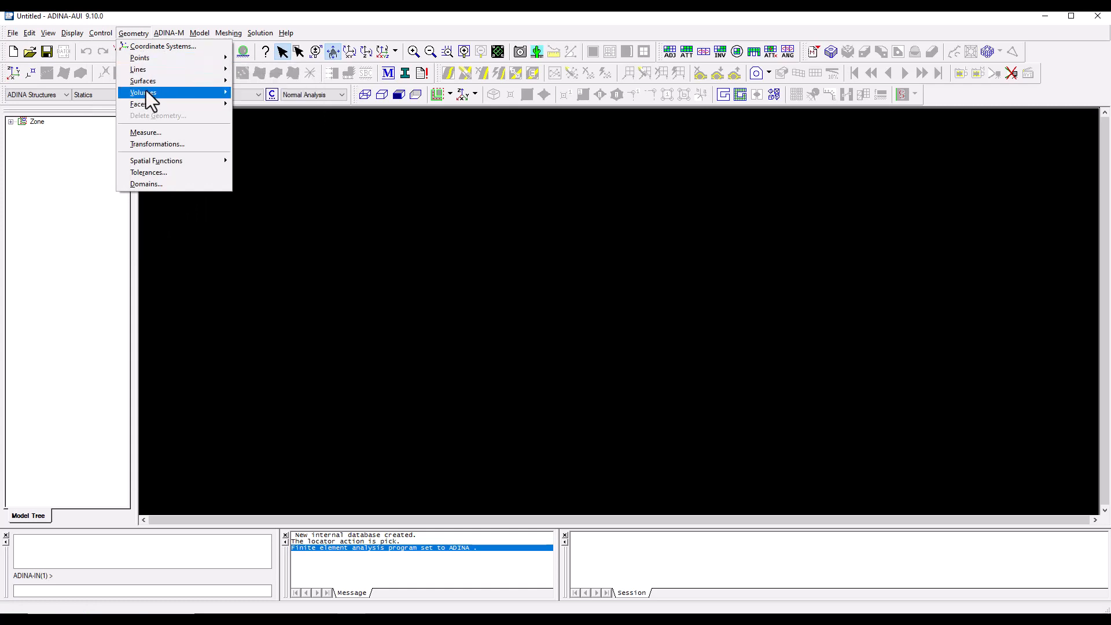
{"action": "mouse_move", "coordinate": [147, 92]}
{"action": "left_click", "coordinate": [139, 20]}
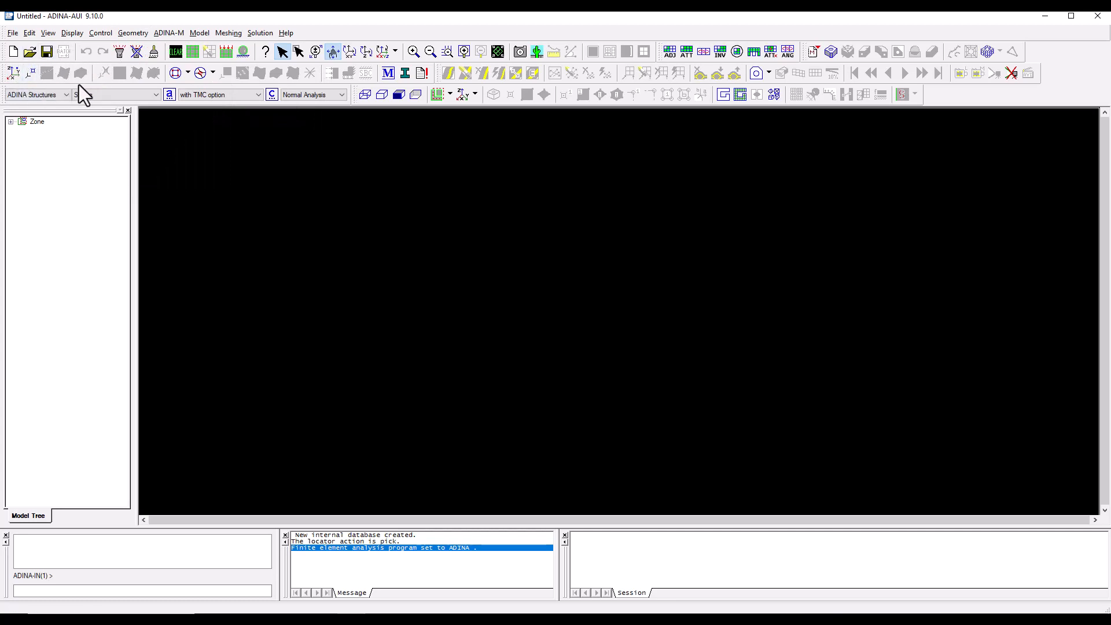
- Examine the available toolbars and the Modeling command buttons in the interface customization settings
{"action": "left_click", "coordinate": [48, 34]}
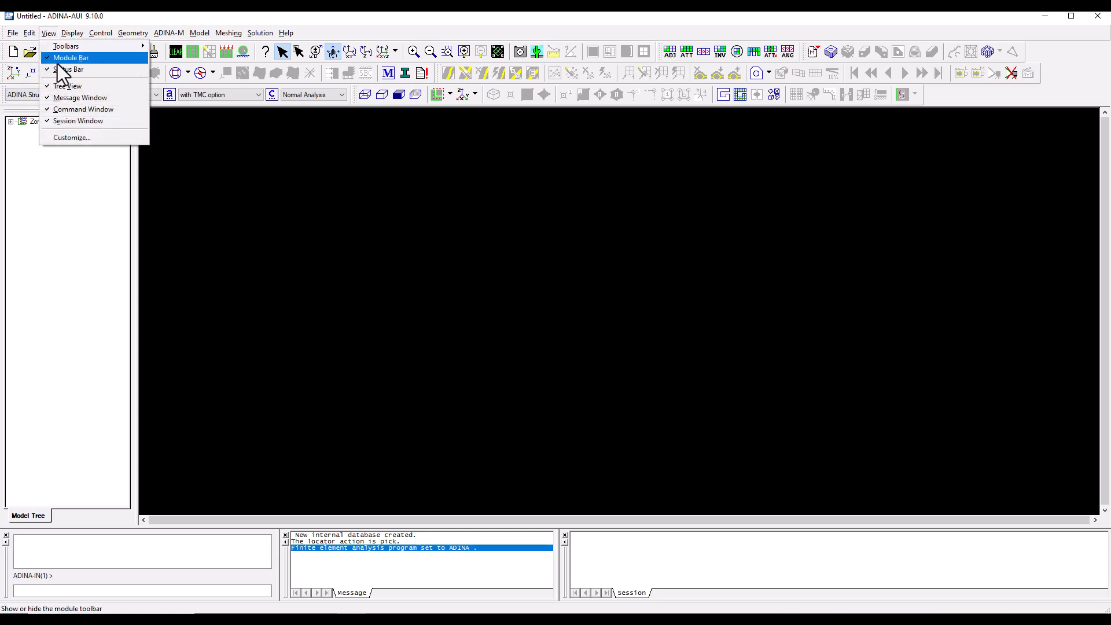
{"action": "left_click", "coordinate": [70, 139]}
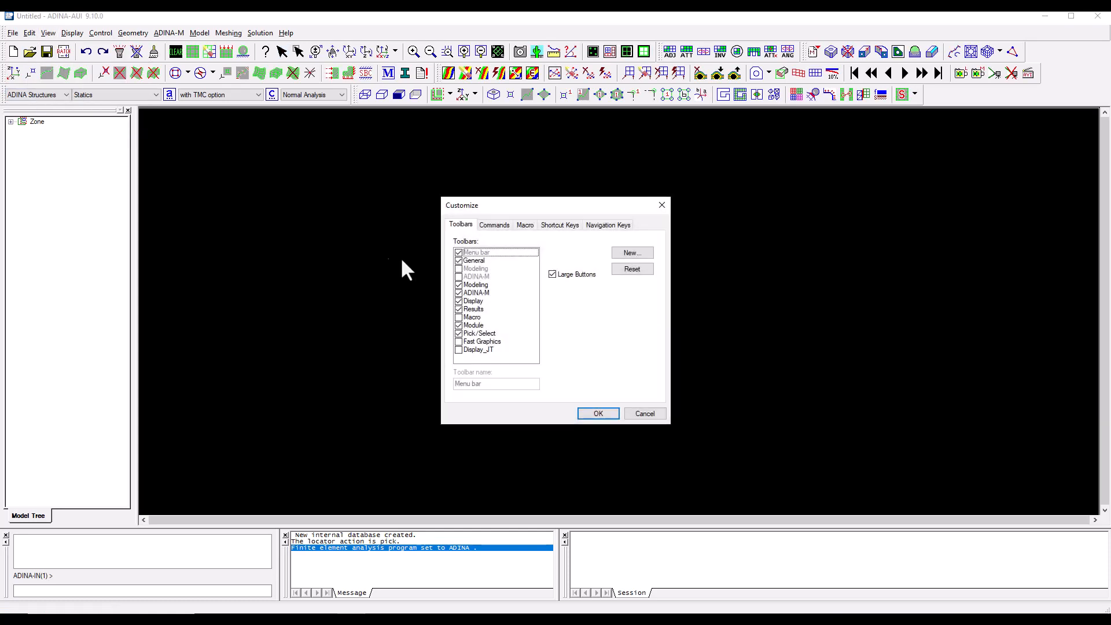
{"action": "left_click", "coordinate": [495, 225]}
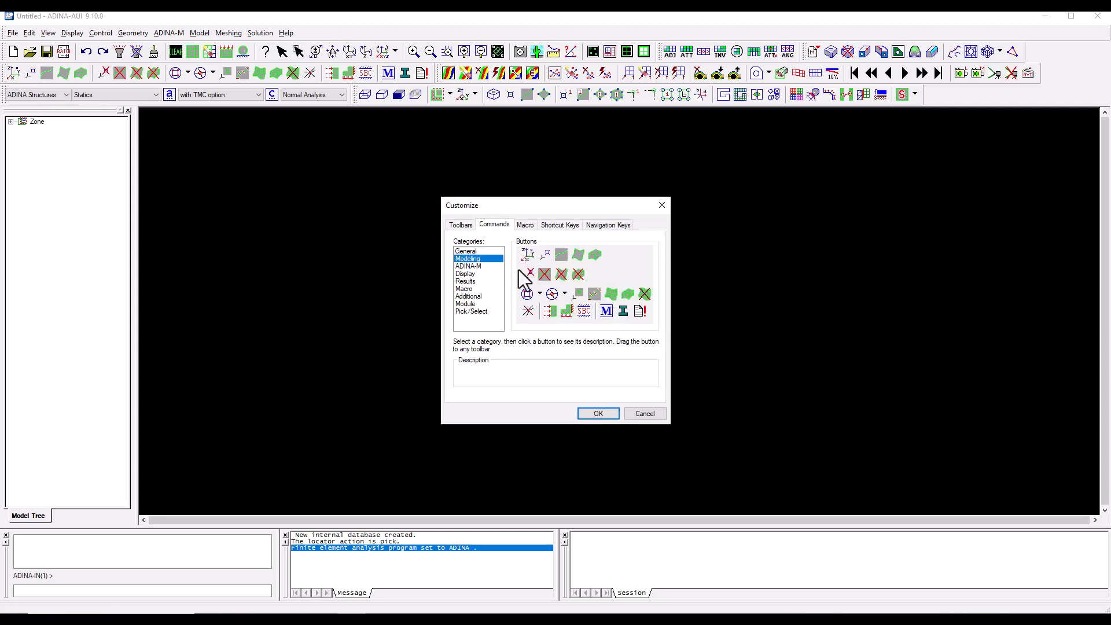
{"action": "left_click", "coordinate": [600, 413]}
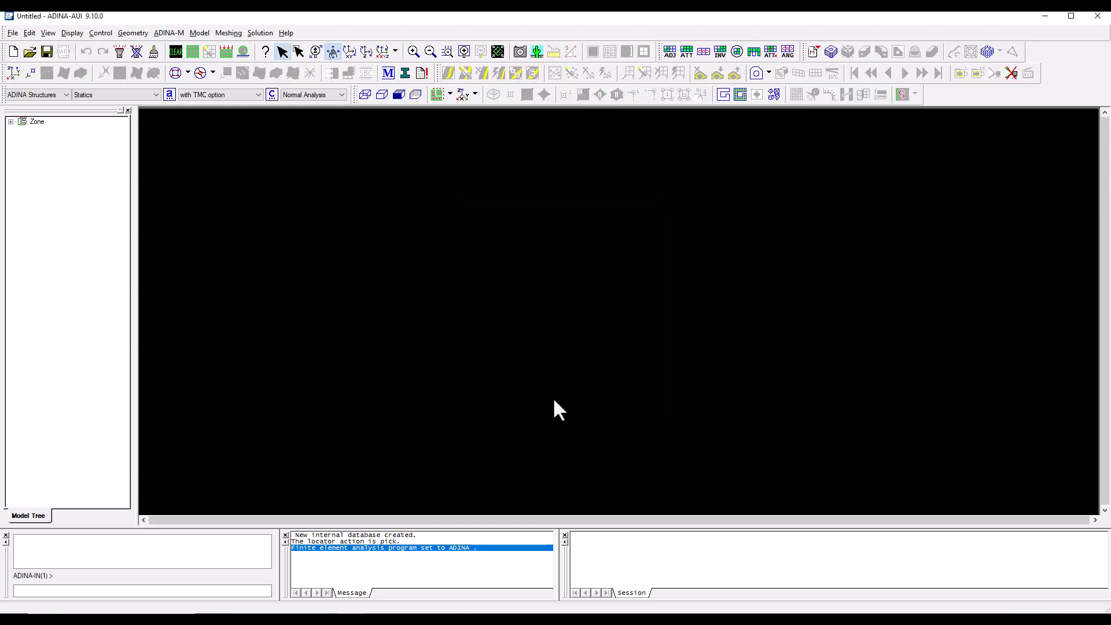
- Define geometry points 1 and 2 by coordinates, leaving point 1 at the origin and giving point 2 an X3 coordinate of 3.8
{"action": "left_click", "coordinate": [31, 74]}
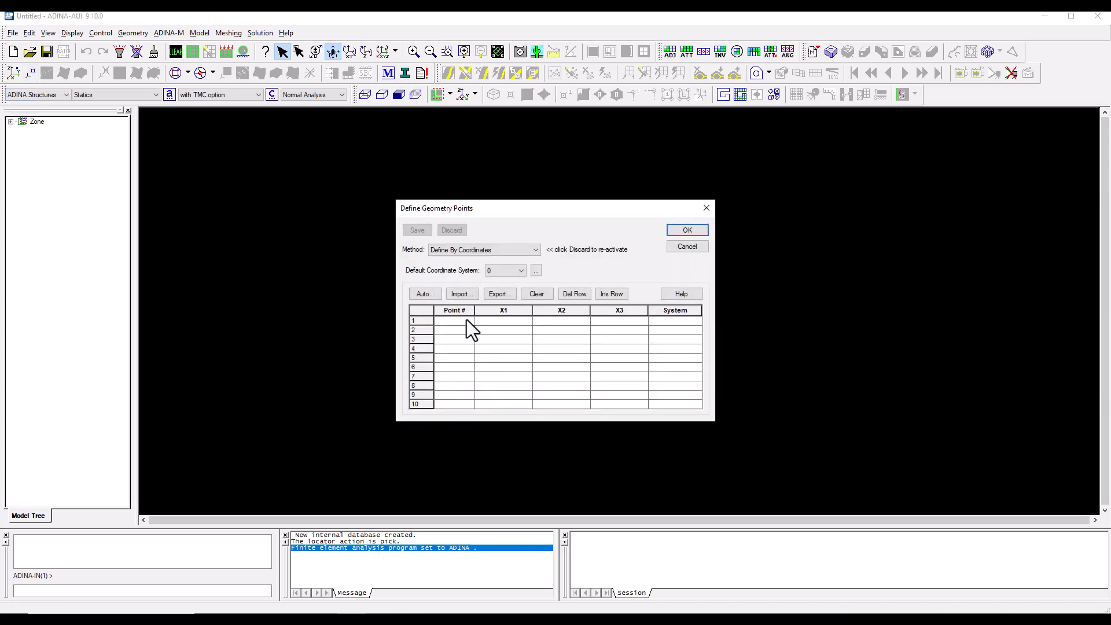
{"action": "type", "text": "1"}
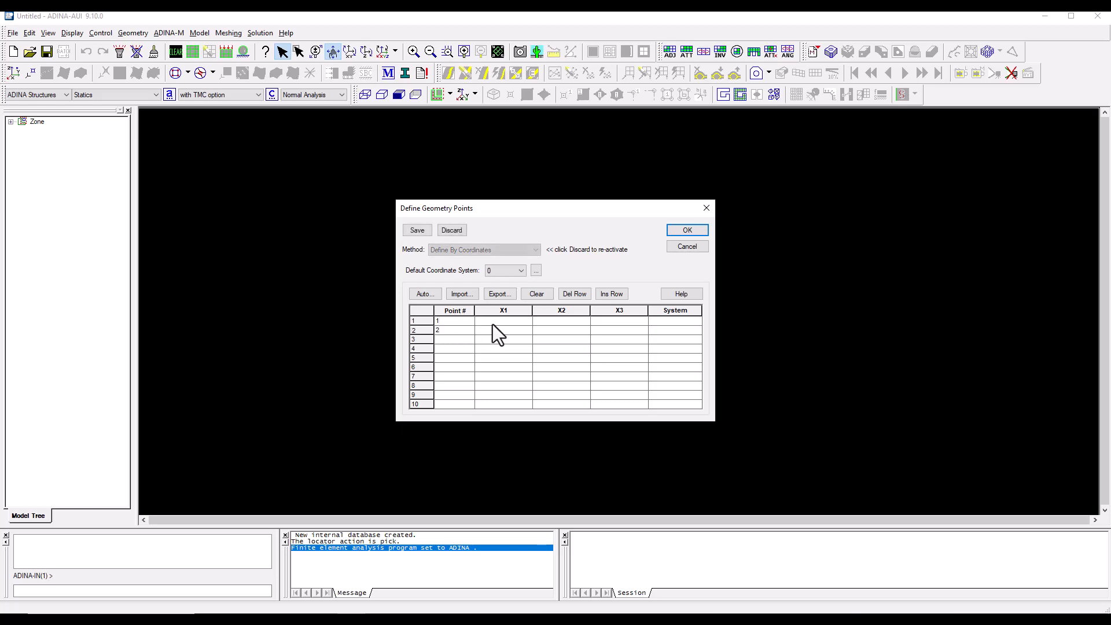
{"action": "left_click", "coordinate": [607, 329]}
{"action": "type", "text": "3.8"}
{"action": "left_click", "coordinate": [684, 232]}
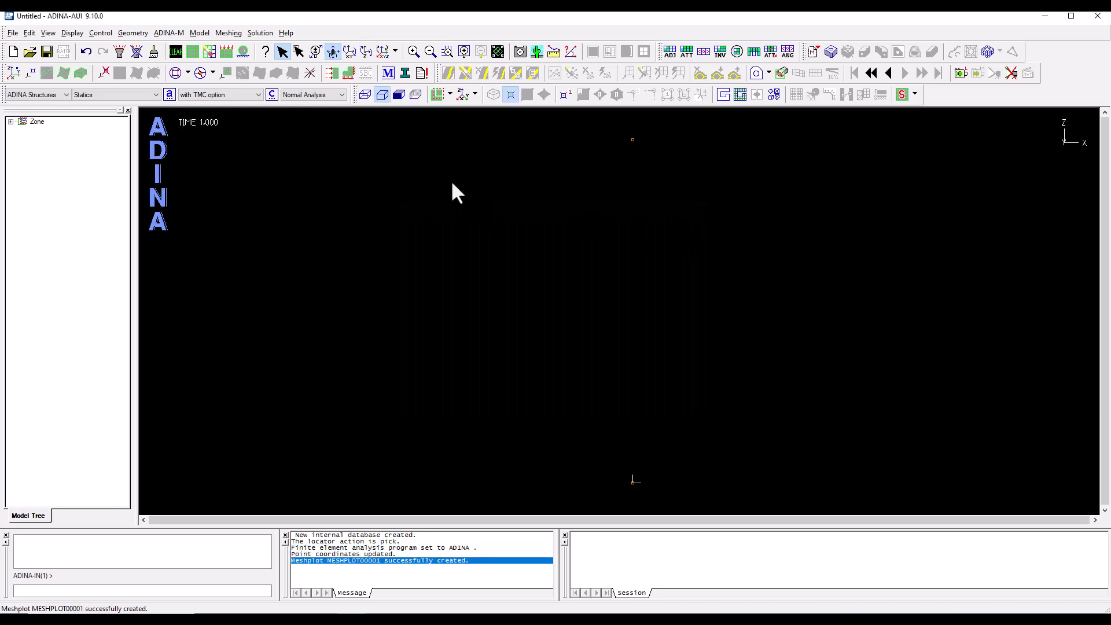
- Create straight line 1 from point 1 at the origin to point 2 above it and save it
{"action": "left_click", "coordinate": [461, 95]}
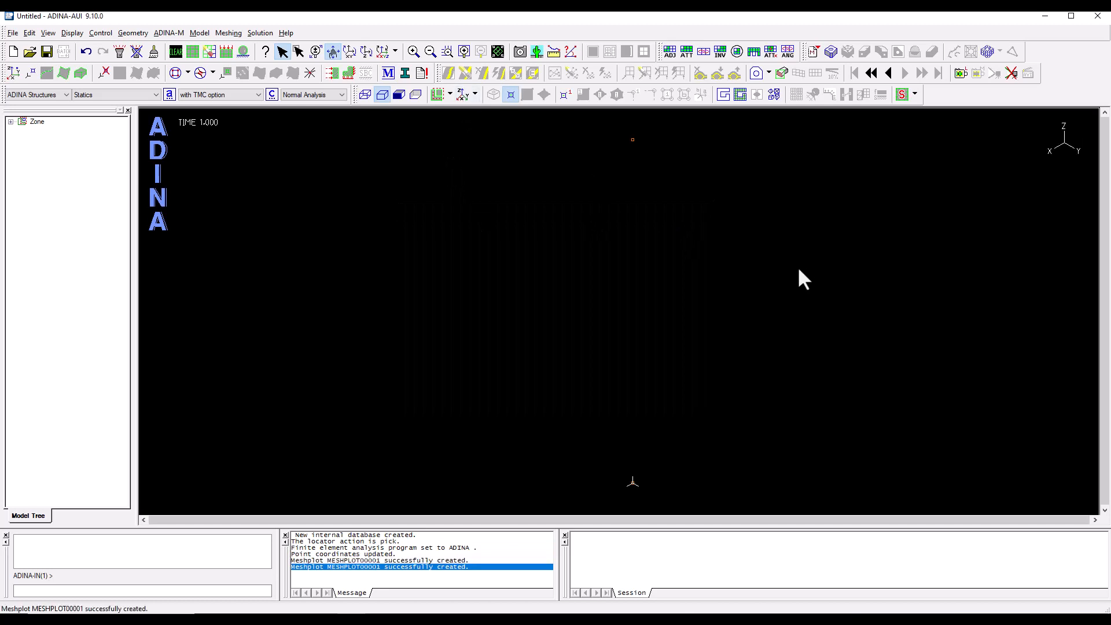
{"action": "left_click", "coordinate": [47, 72]}
{"action": "left_click_drag", "start_coordinate": [561, 196], "coordinate": [341, 153]}
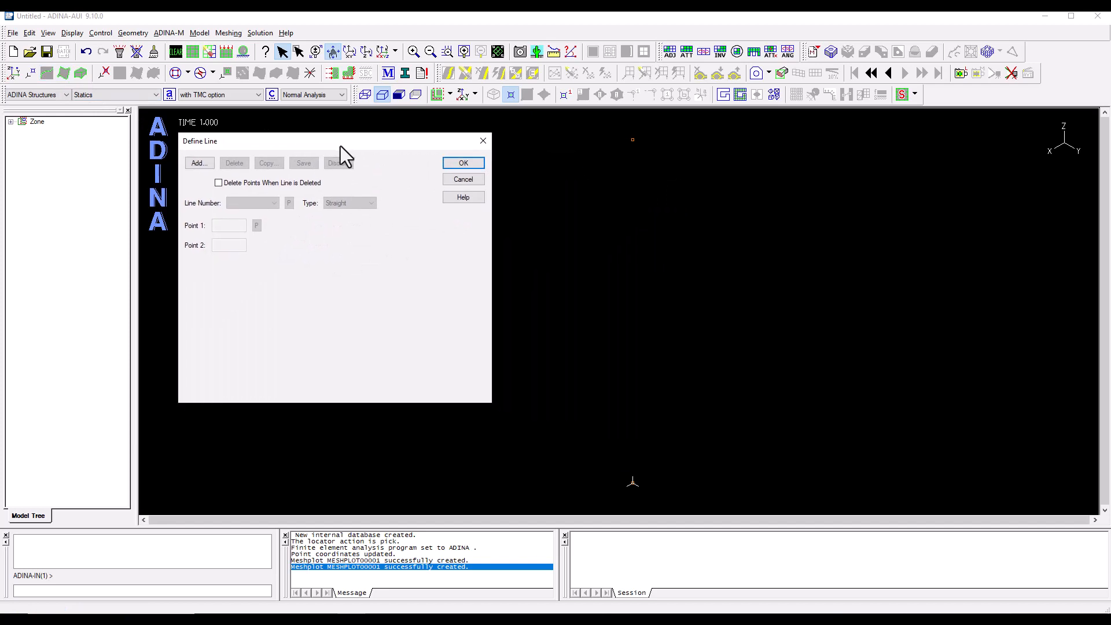
{"action": "left_click", "coordinate": [208, 163]}
{"action": "left_click", "coordinate": [256, 225]}
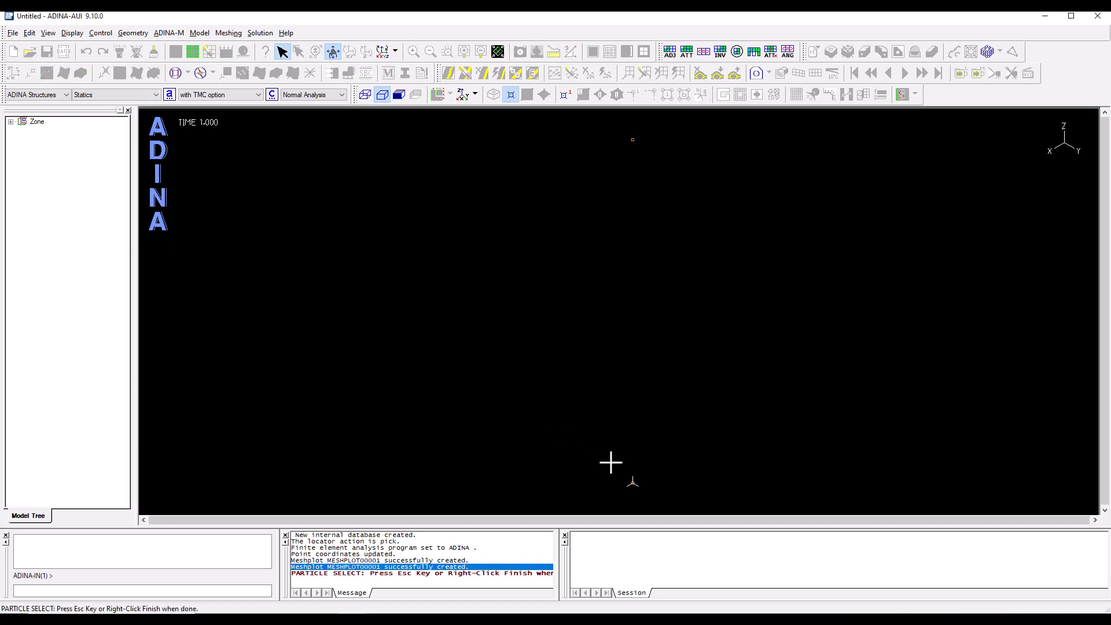
{"action": "left_click", "coordinate": [632, 140]}
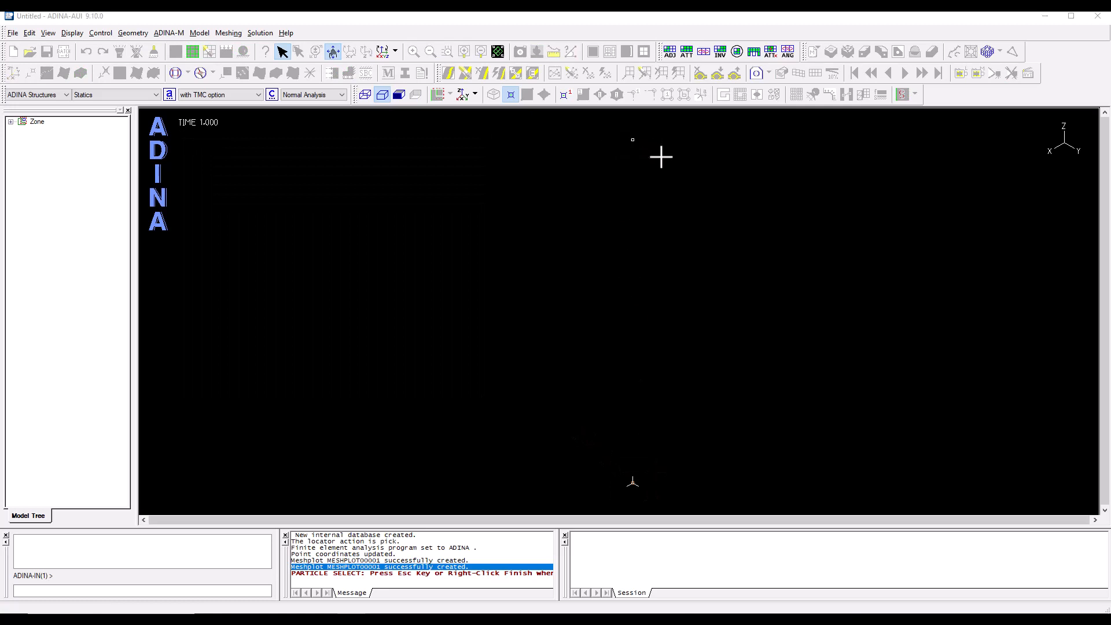
{"action": "right_click", "coordinate": [660, 156]}
{"action": "left_click", "coordinate": [304, 164]}
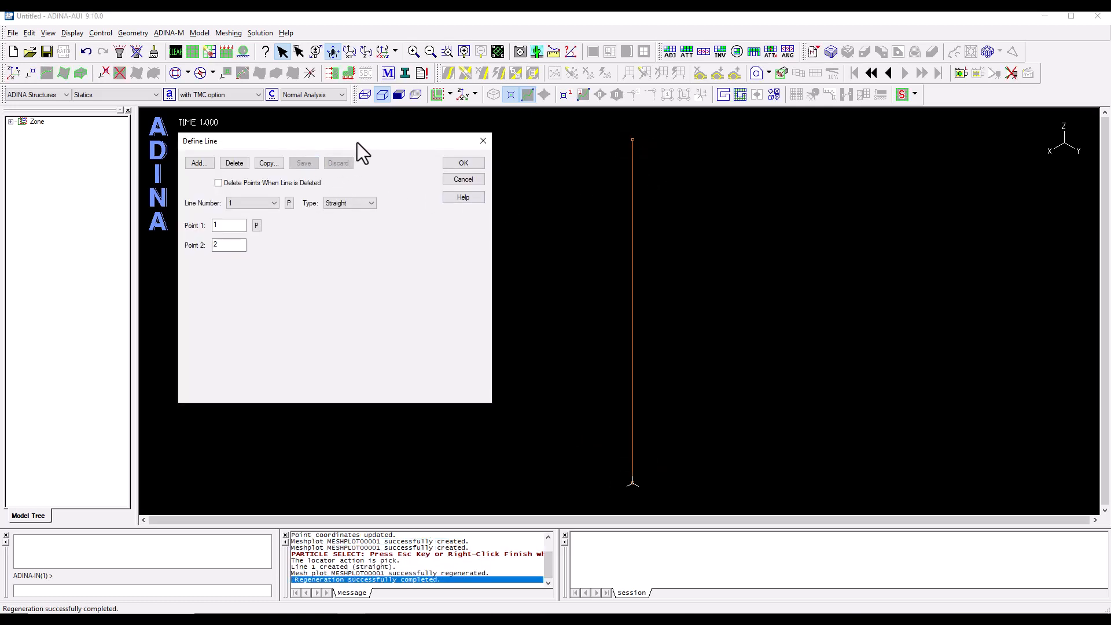
- Add line 2 as a Transformed line with 3 copies, picking vertical line 1 as the parent entity
{"action": "left_click_drag", "start_coordinate": [357, 143], "coordinate": [247, 110]}
{"action": "left_click", "coordinate": [96, 133]}
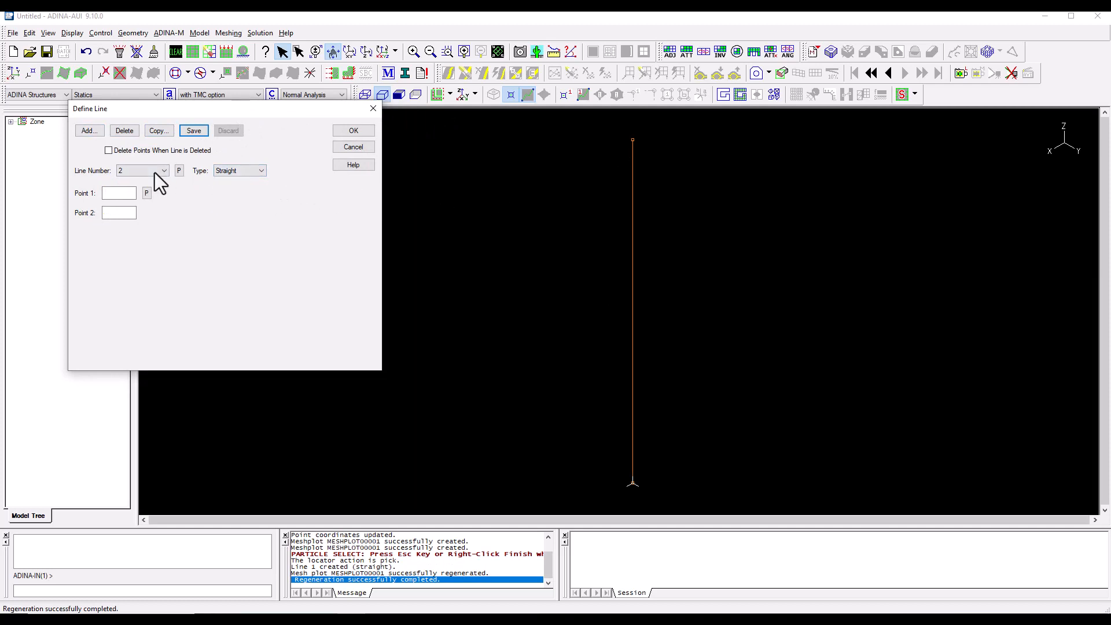
{"action": "left_click", "coordinate": [236, 172]}
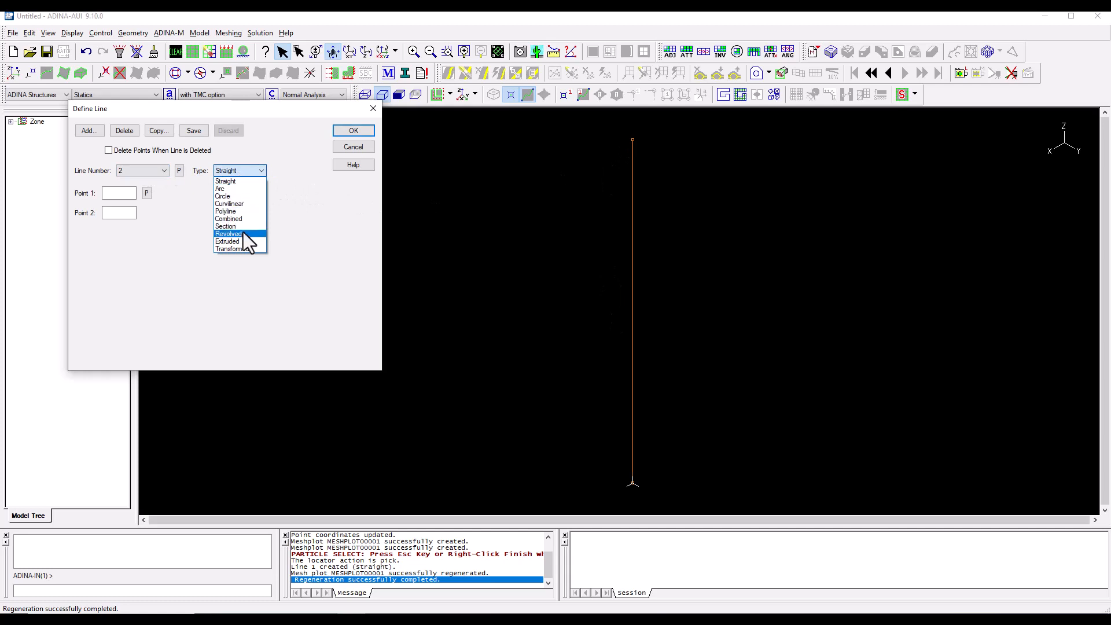
{"action": "left_click", "coordinate": [243, 248]}
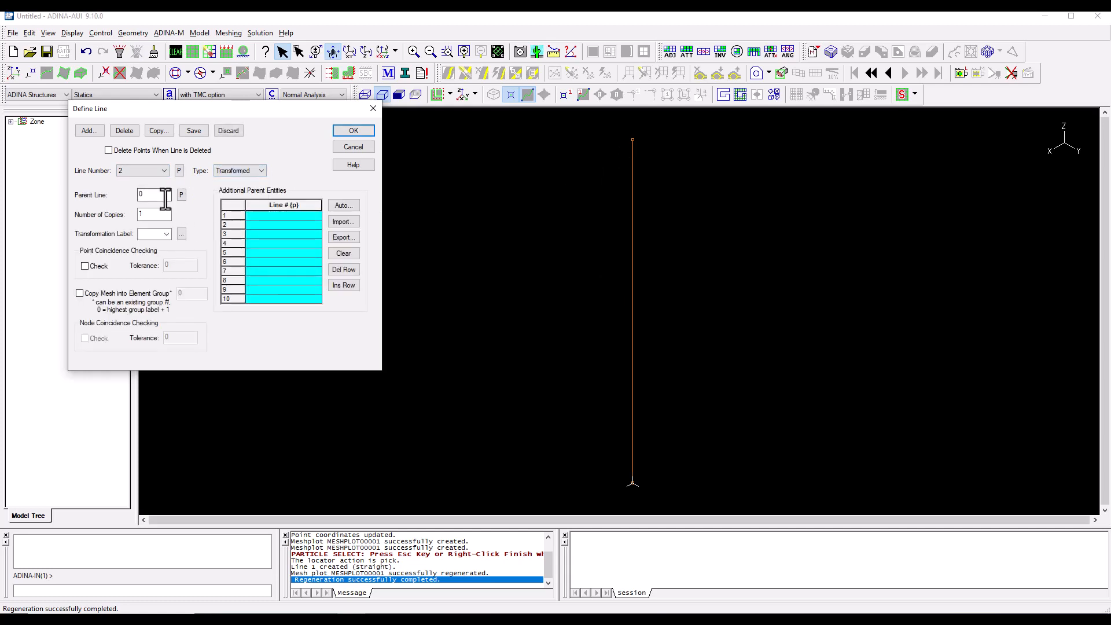
{"action": "double_click", "coordinate": [154, 214]}
{"action": "type", "text": "3"}
{"action": "left_click", "coordinate": [270, 220]}
{"action": "left_click", "coordinate": [314, 216]}
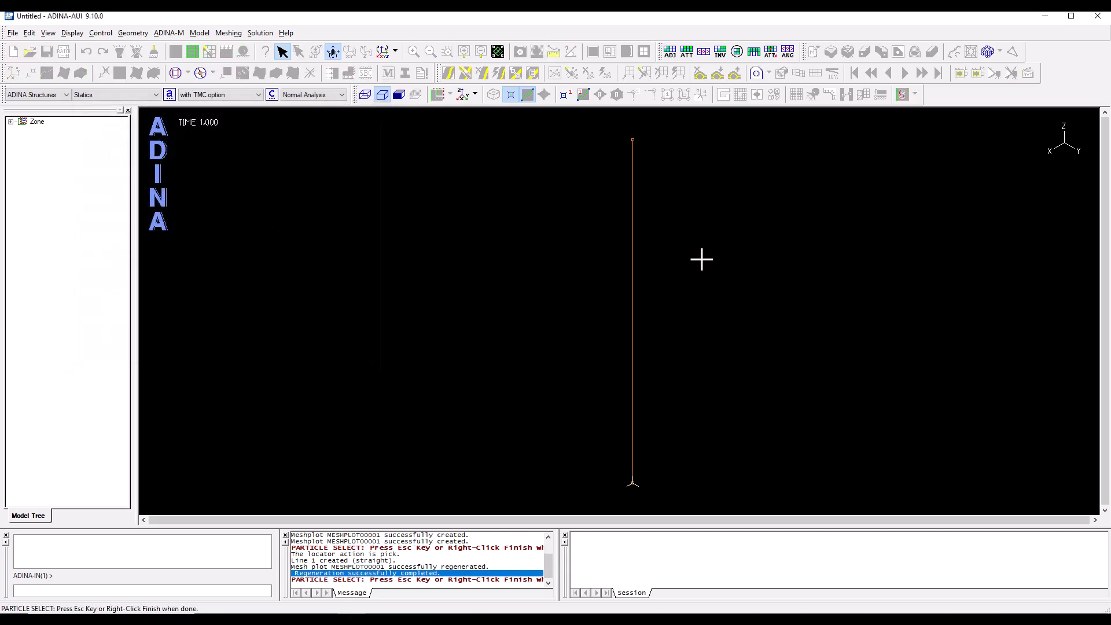
{"action": "left_click", "coordinate": [633, 222]}
{"action": "right_click", "coordinate": [731, 182]}
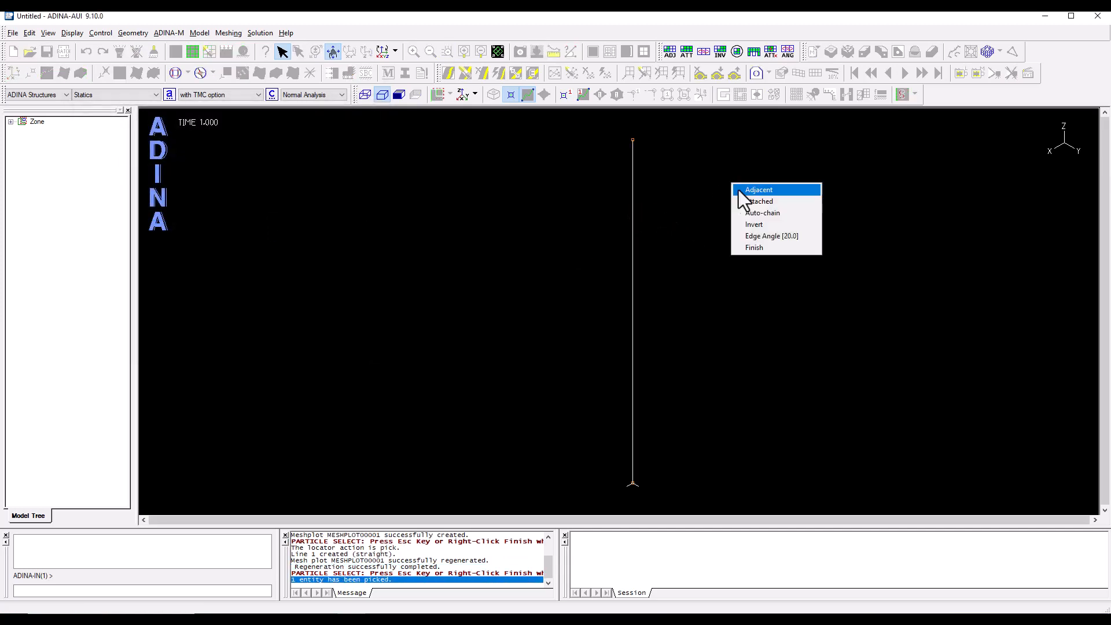
{"action": "left_click", "coordinate": [746, 242]}
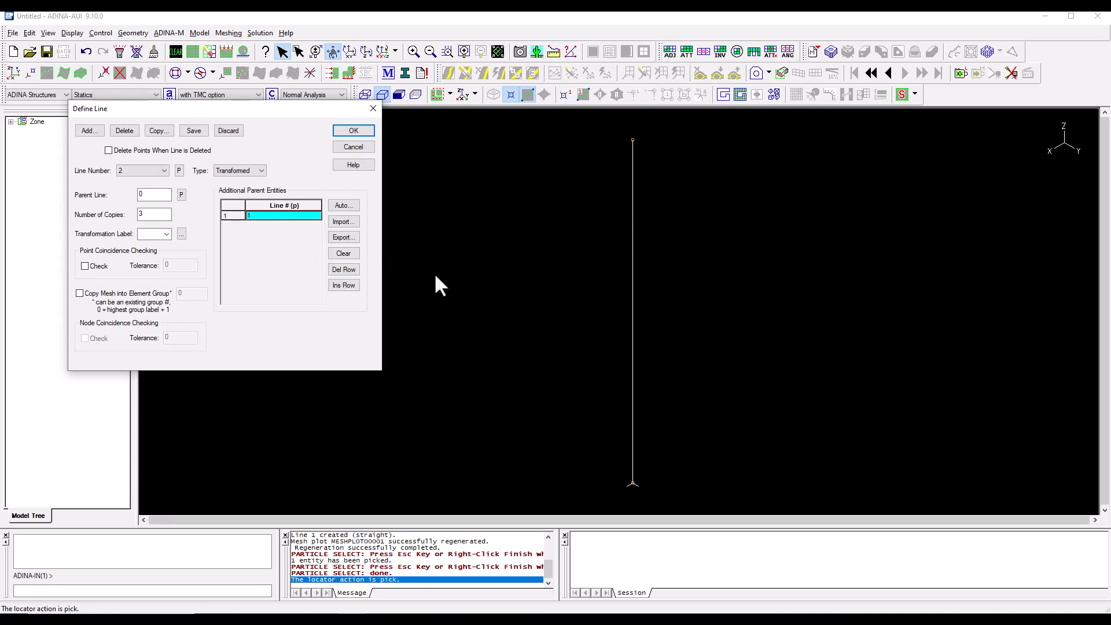
- Define and save translation transformation 1 by vector, with an X component of 5
{"action": "left_click", "coordinate": [181, 233]}
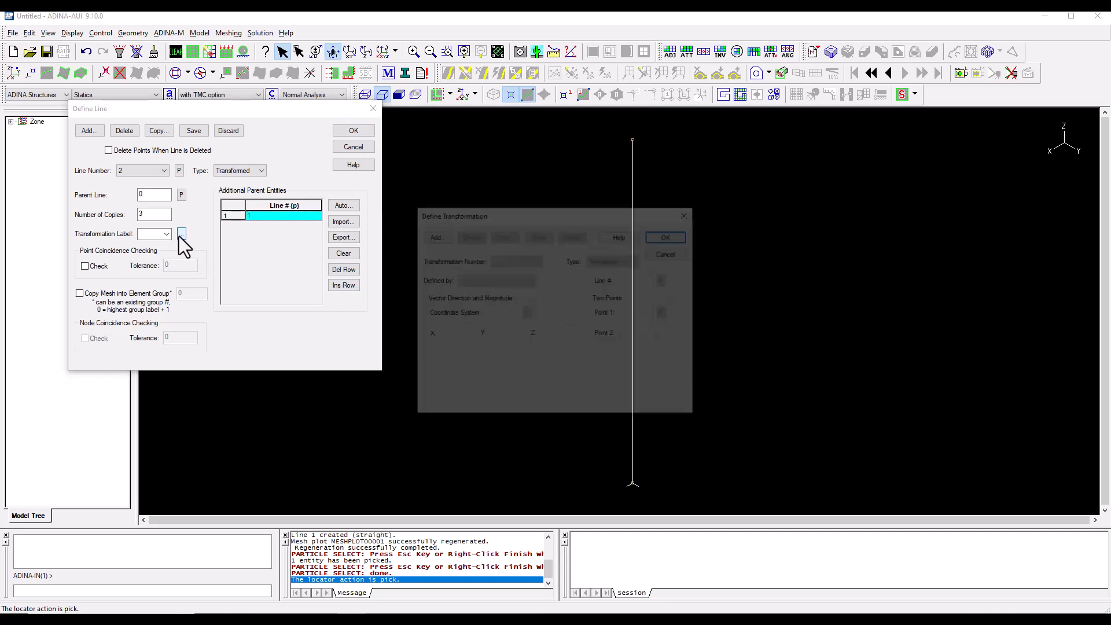
{"action": "left_click", "coordinate": [434, 235]}
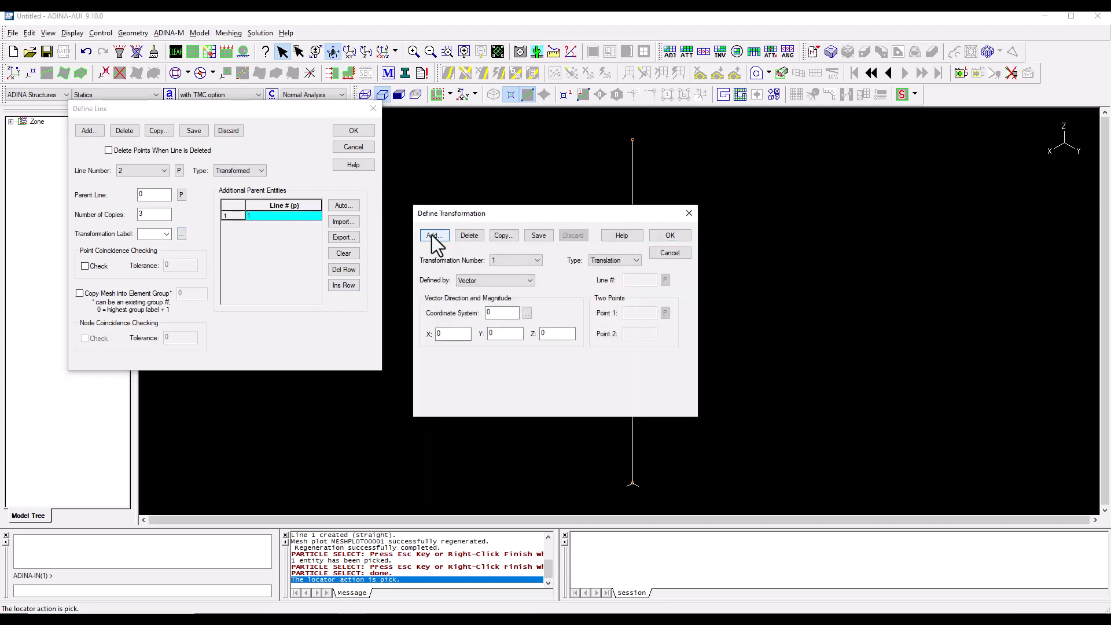
{"action": "left_click", "coordinate": [446, 333]}
{"action": "key", "text": "BackSpace"}
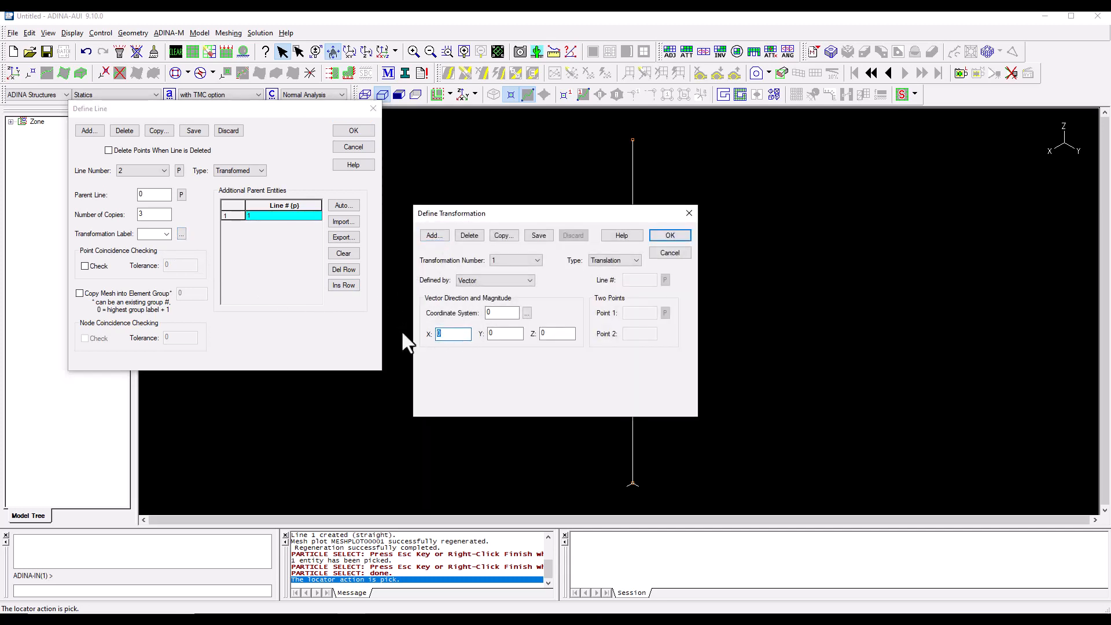
{"action": "type", "text": "5"}
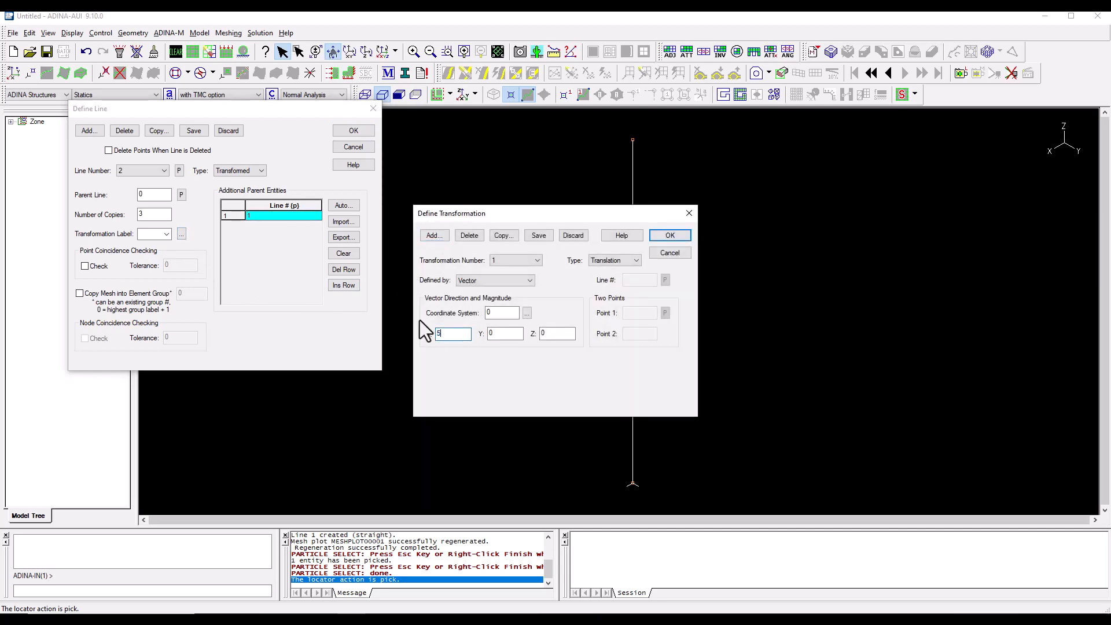
{"action": "left_click", "coordinate": [534, 236]}
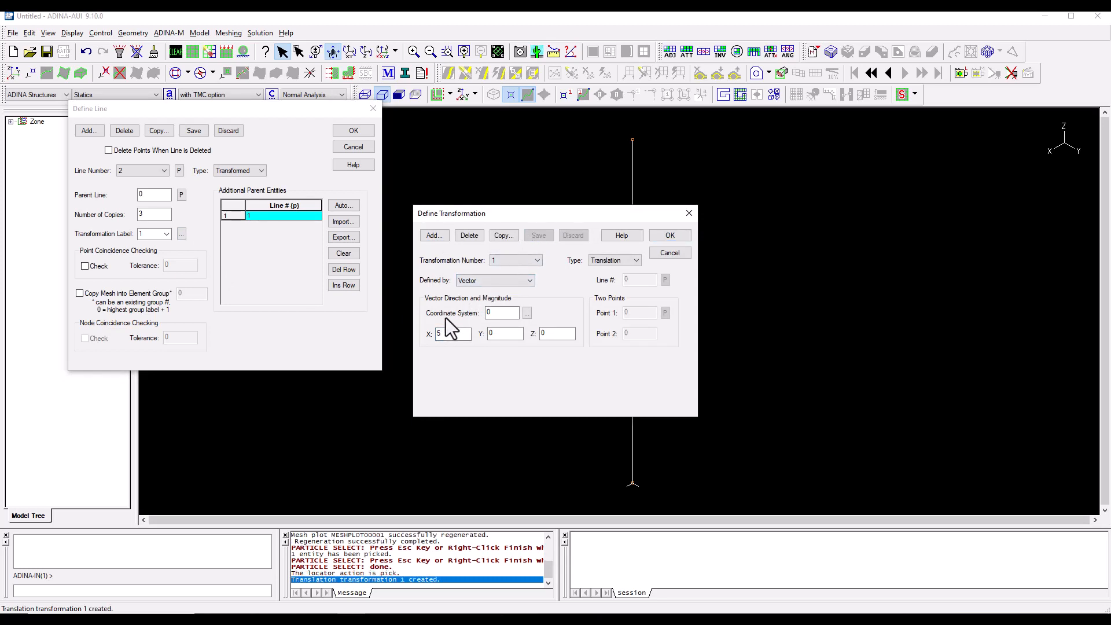
- Add and save translation transformation 2 by vector, with a Y component of 5
{"action": "left_click", "coordinate": [435, 236]}
{"action": "left_click_drag", "start_coordinate": [502, 338], "coordinate": [471, 332]}
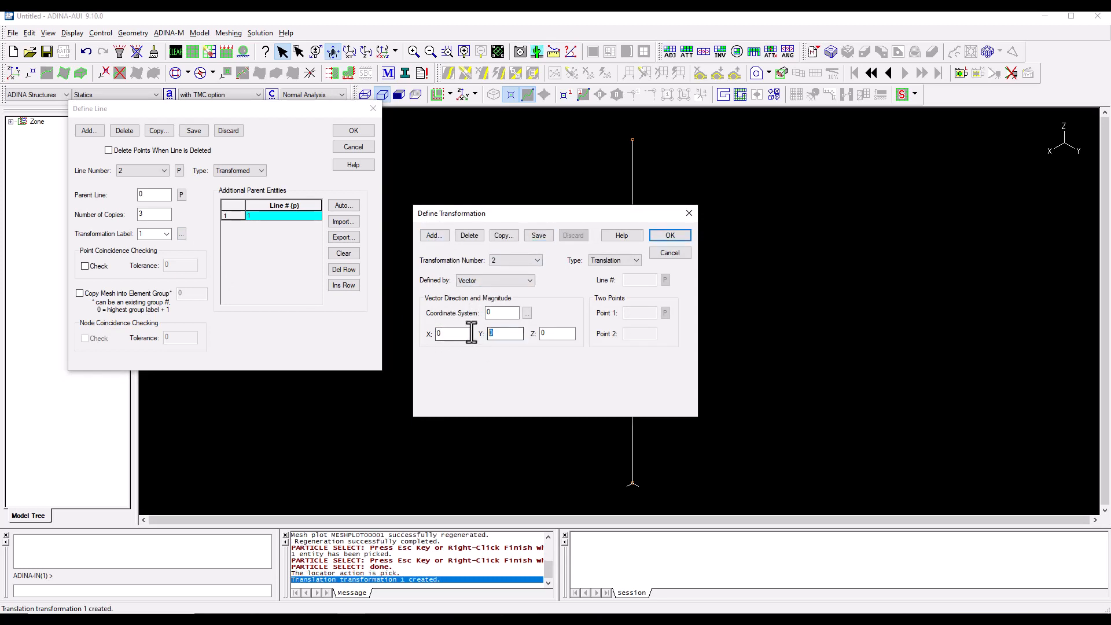
{"action": "type", "text": "5"}
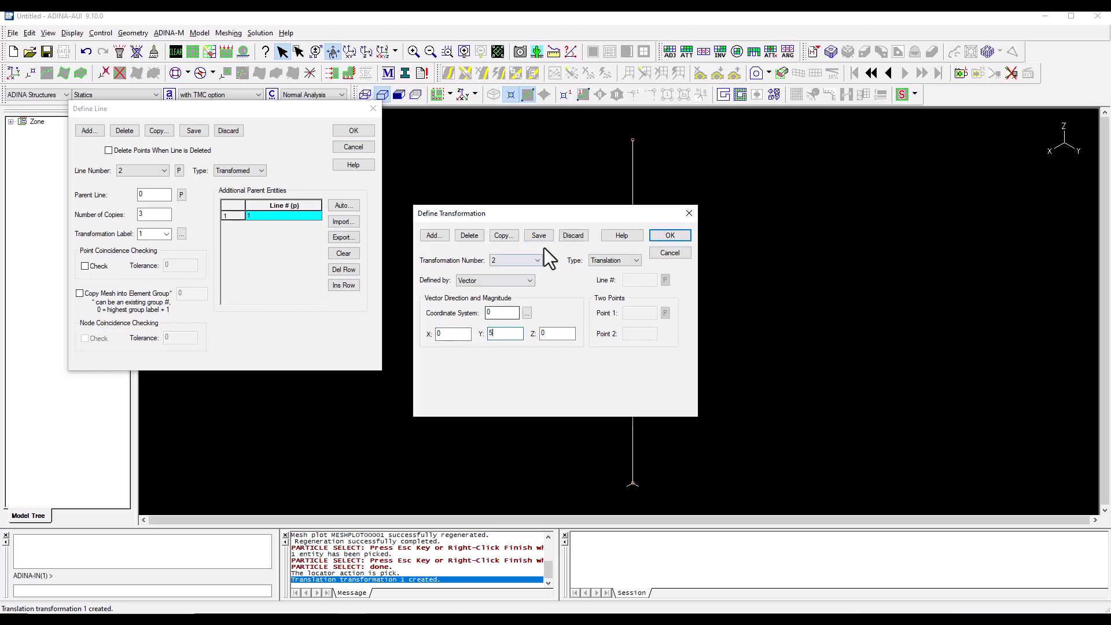
{"action": "left_click", "coordinate": [545, 234]}
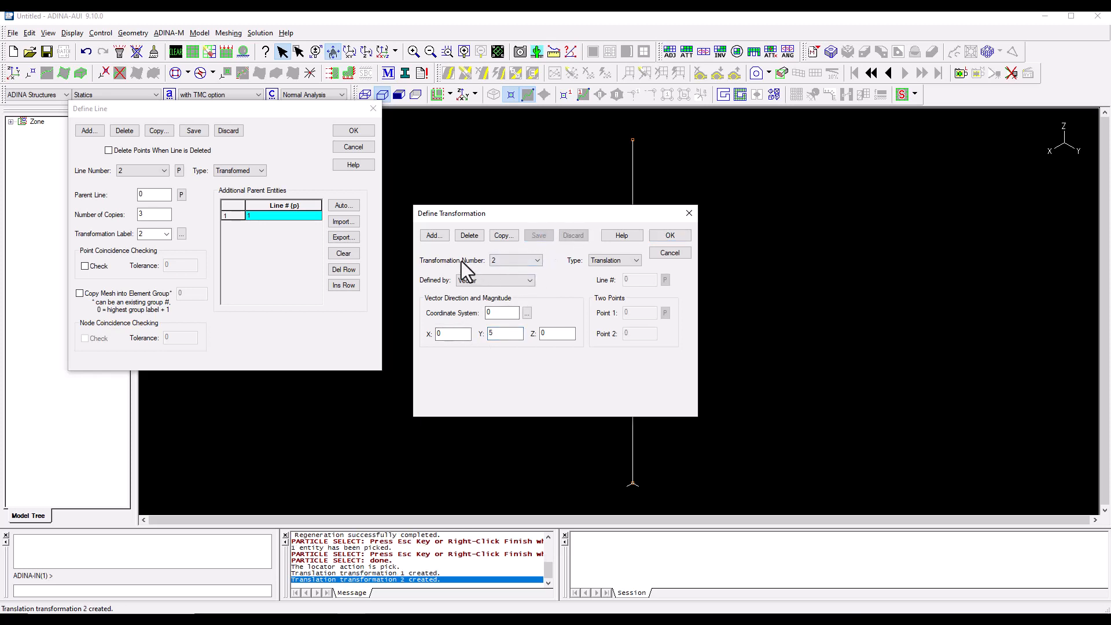
- Add translation transformation 3 by vector with a Z component of 3.8, and finish defining transformations
{"action": "left_click", "coordinate": [436, 236]}
{"action": "left_click_drag", "start_coordinate": [555, 335], "coordinate": [524, 330]}
{"action": "type", "text": "3.8"}
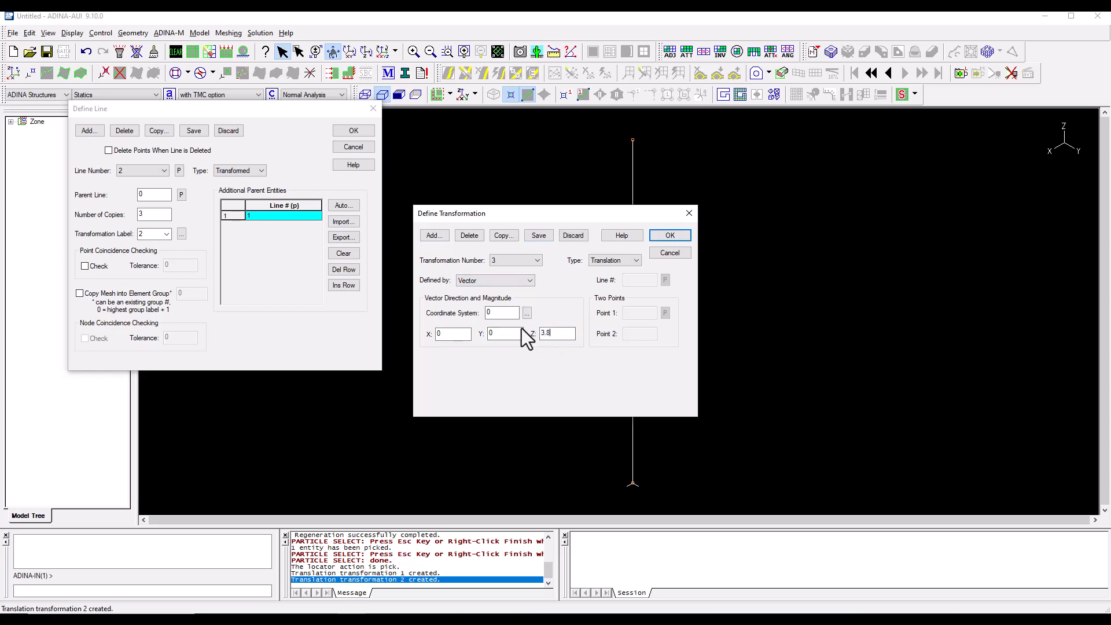
{"action": "left_click", "coordinate": [658, 236]}
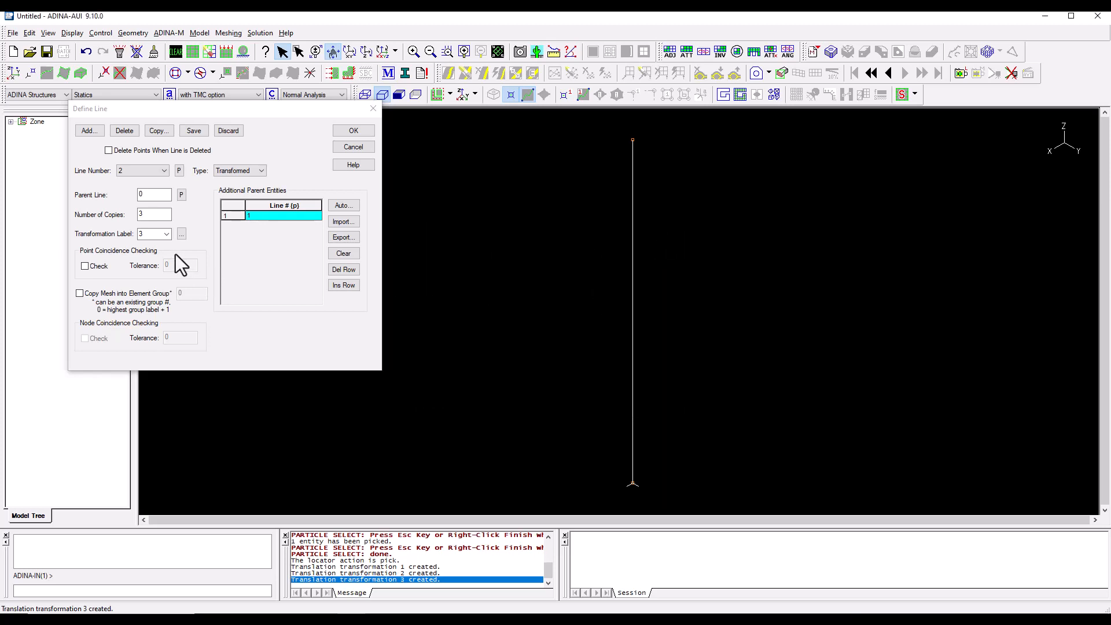
- Assign transformation label 1 to the transformed line and save it to generate the three column line copies
{"action": "left_click", "coordinate": [167, 234]}
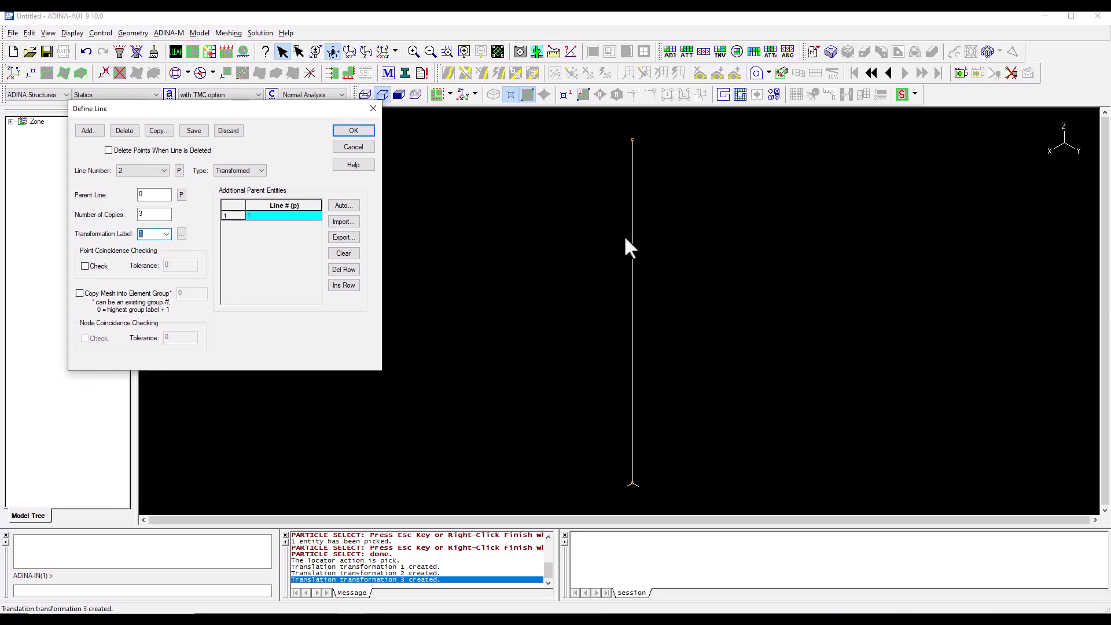
{"action": "left_click", "coordinate": [194, 131]}
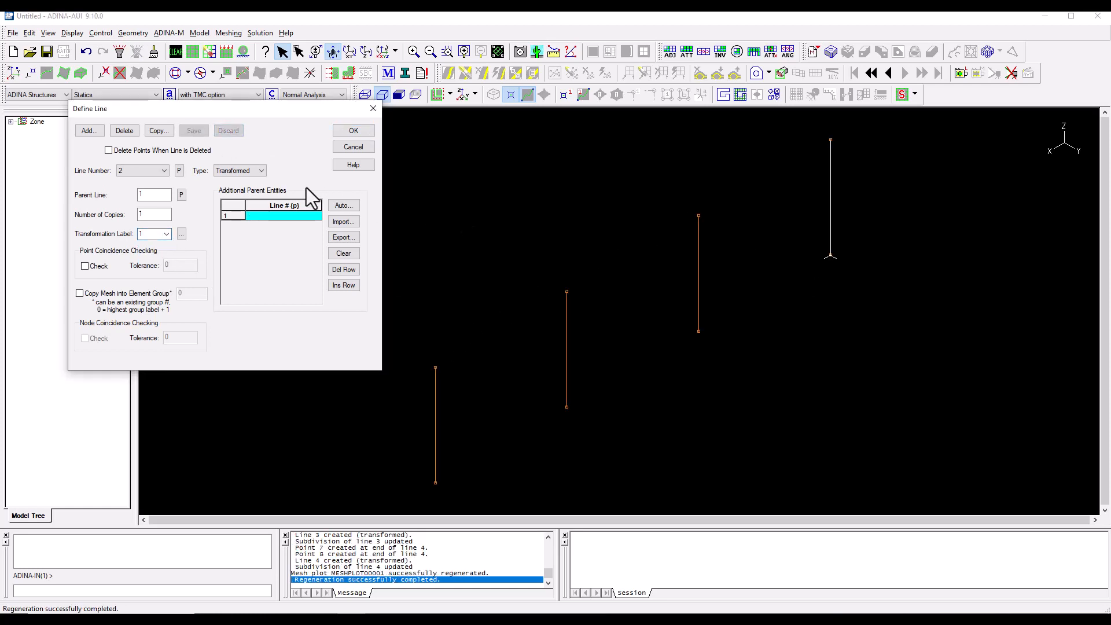
{"action": "mouse_move", "coordinate": [692, 271]}
{"action": "left_mouse_down"}
{"action": "mouse_move", "coordinate": [705, 273]}
{"action": "mouse_move", "coordinate": [707, 259]}
{"action": "mouse_move", "coordinate": [587, 270]}
{"action": "left_mouse_up"}
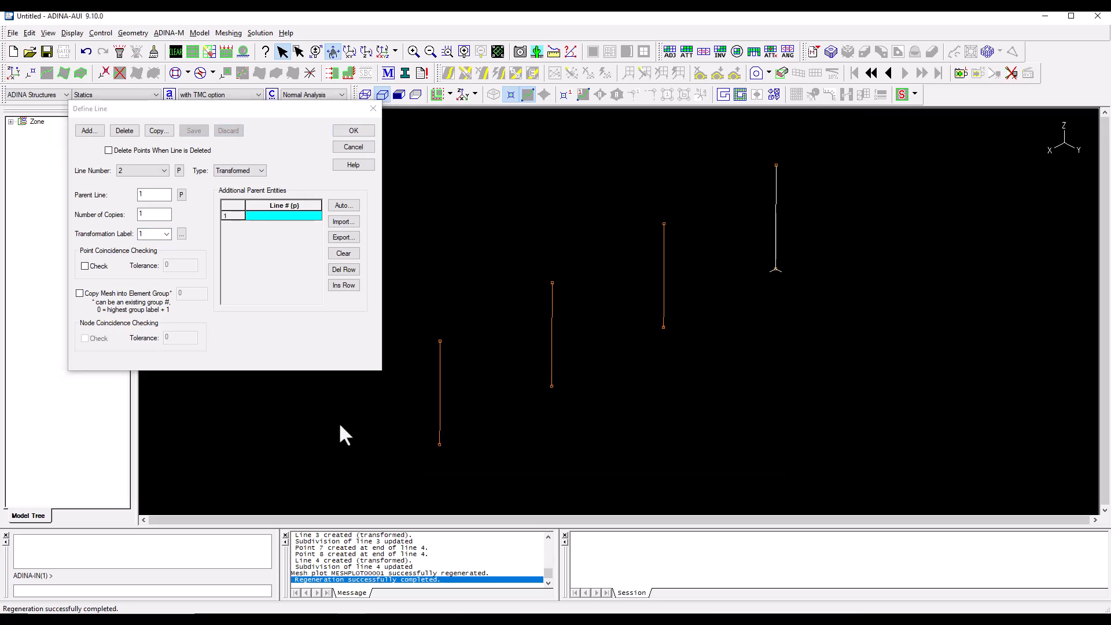
- Add and save transformed lines with 3 copies of parent lines 1 to 4, using transformation label 2
{"action": "left_click", "coordinate": [90, 132]}
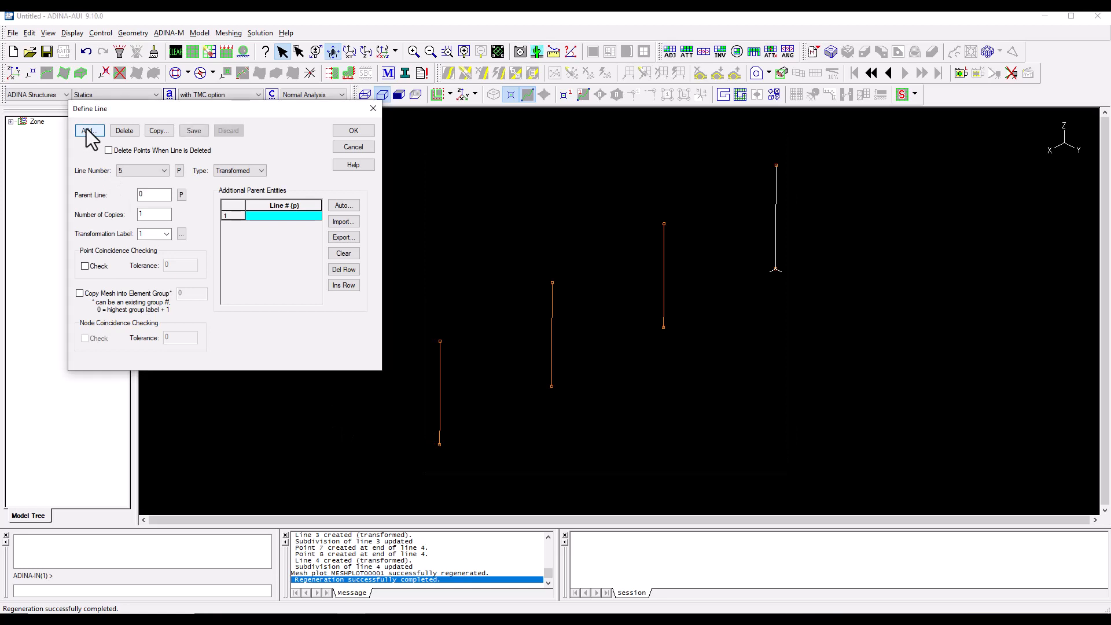
{"action": "double_click", "coordinate": [152, 214]}
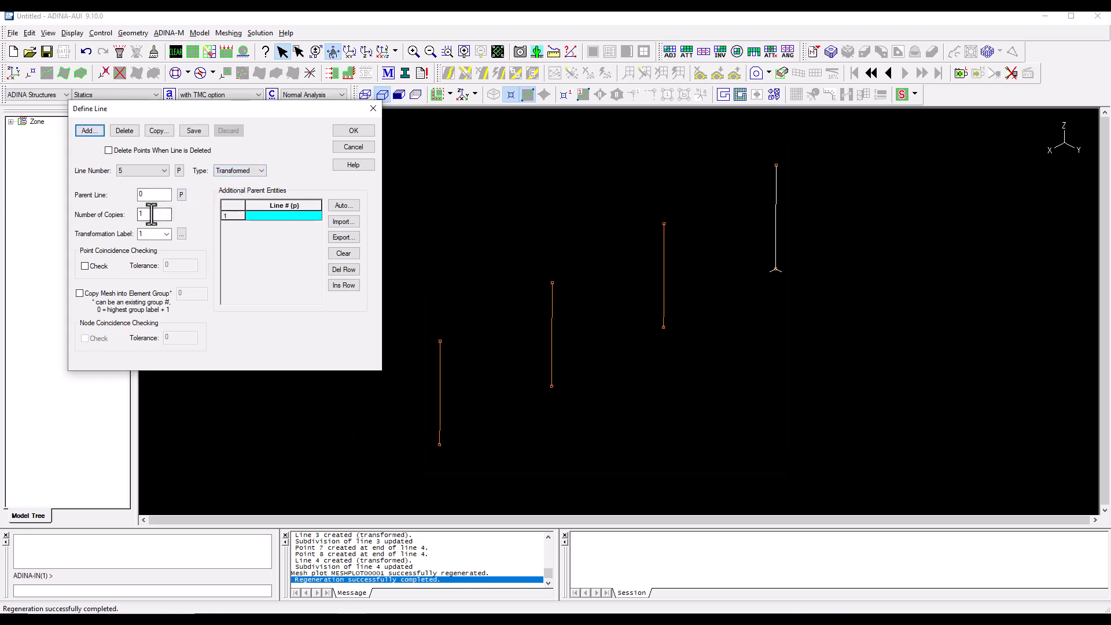
{"action": "type", "text": "3"}
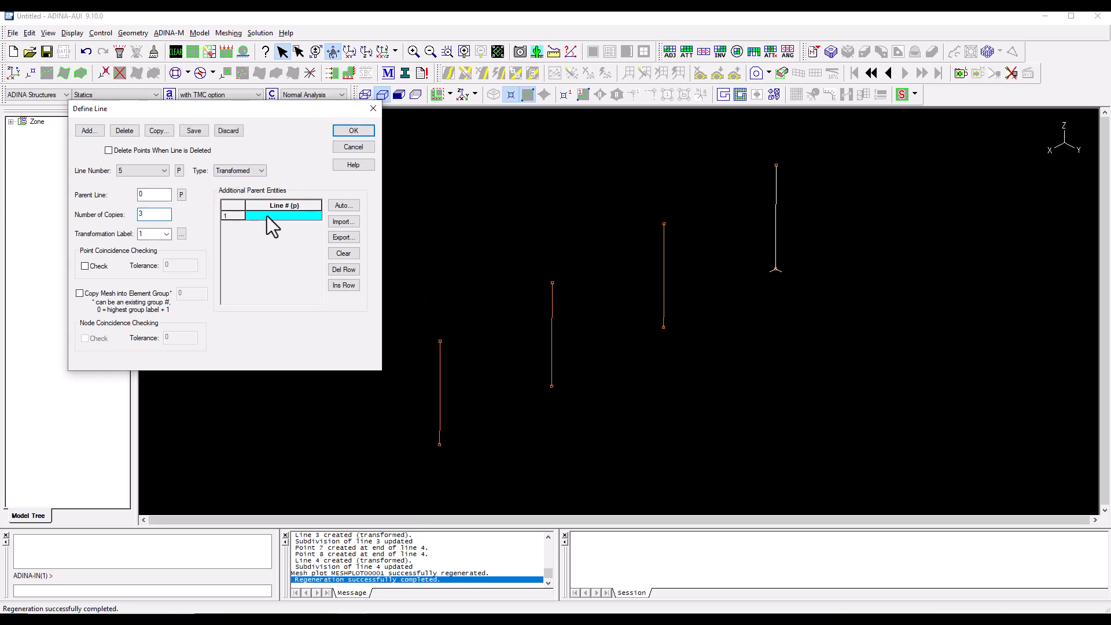
{"action": "left_click", "coordinate": [267, 217]}
{"action": "left_click_drag", "start_coordinate": [359, 481], "coordinate": [835, 153]}
{"action": "right_click", "coordinate": [411, 171]}
{"action": "left_click", "coordinate": [433, 237]}
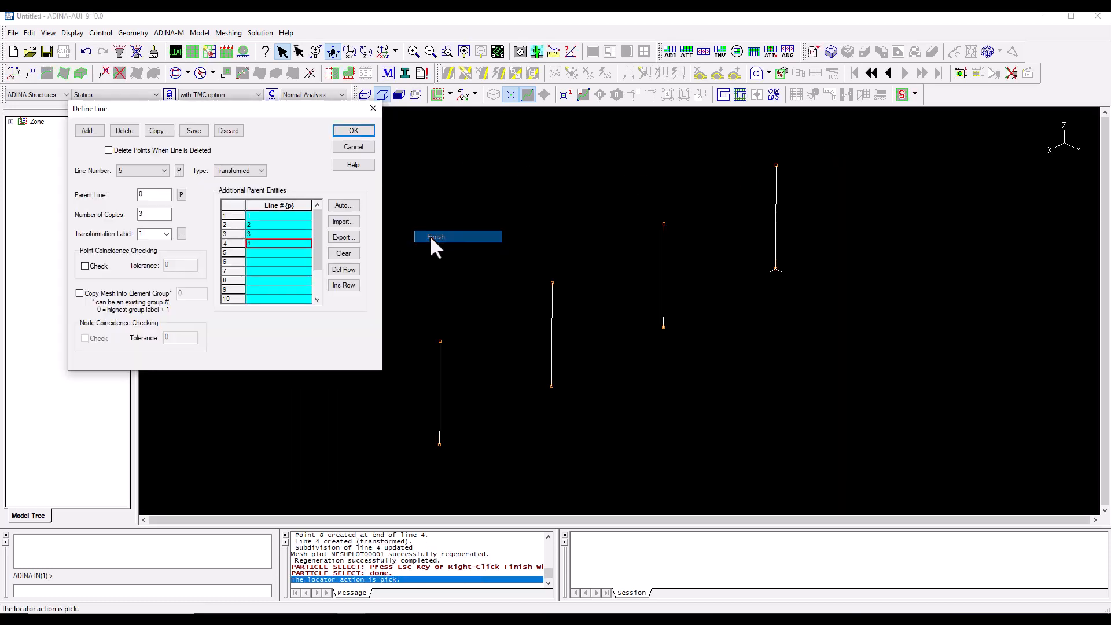
{"action": "left_click", "coordinate": [167, 234]}
{"action": "left_click", "coordinate": [152, 251]}
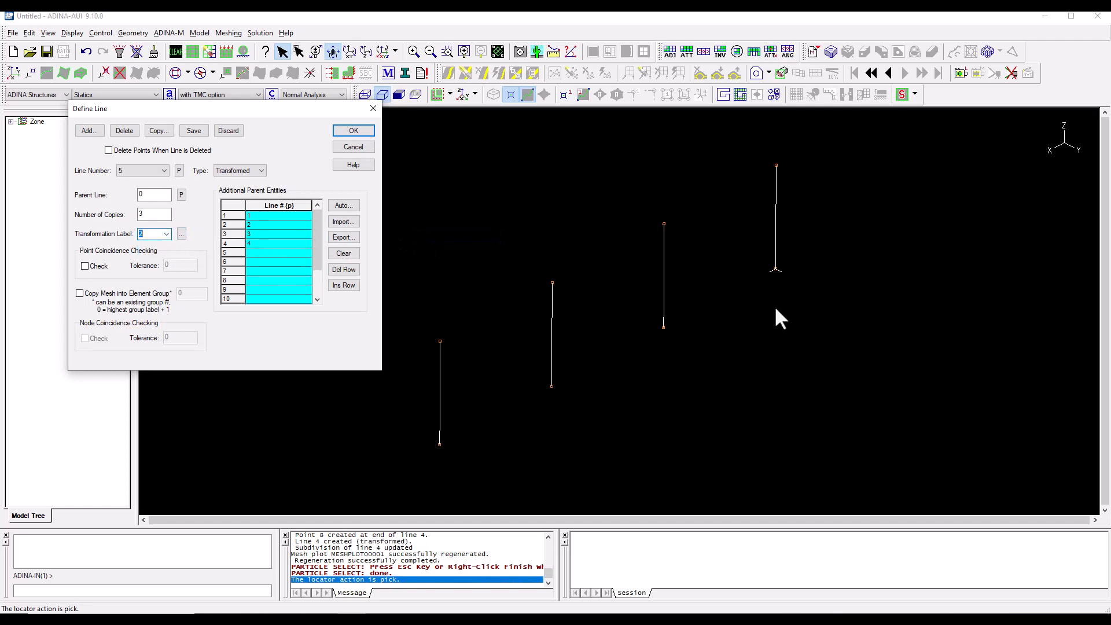
{"action": "left_click", "coordinate": [194, 131]}
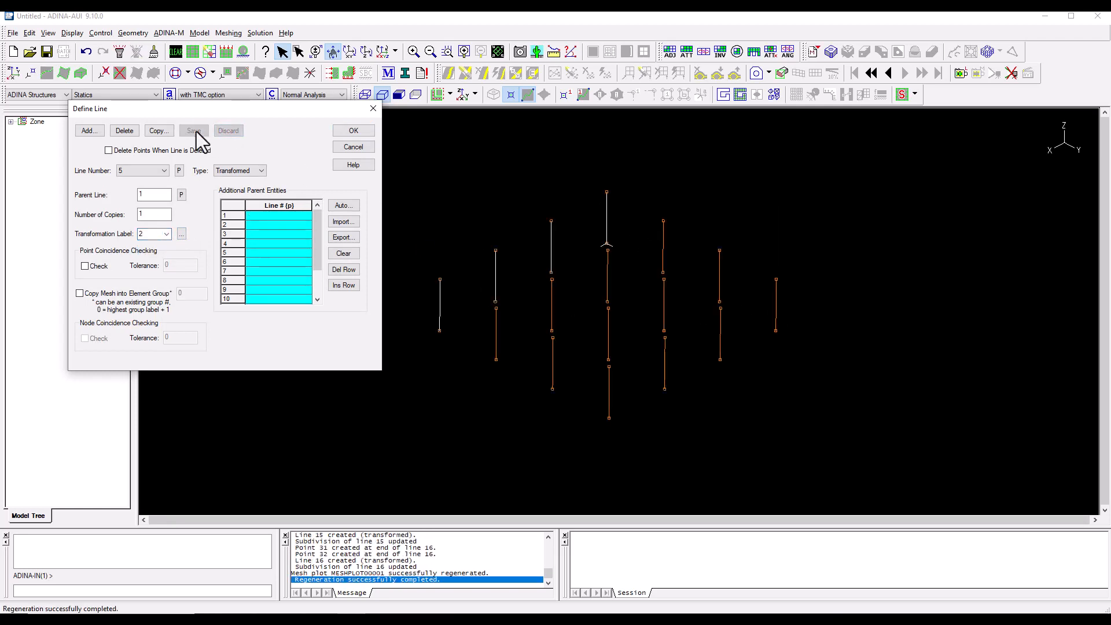
- Add one copy of the two middle columns in the outermost Y row using transformation label 2, and finish defining lines
{"action": "left_click", "coordinate": [90, 131]}
{"action": "left_click", "coordinate": [167, 234]}
{"action": "left_click", "coordinate": [152, 253]}
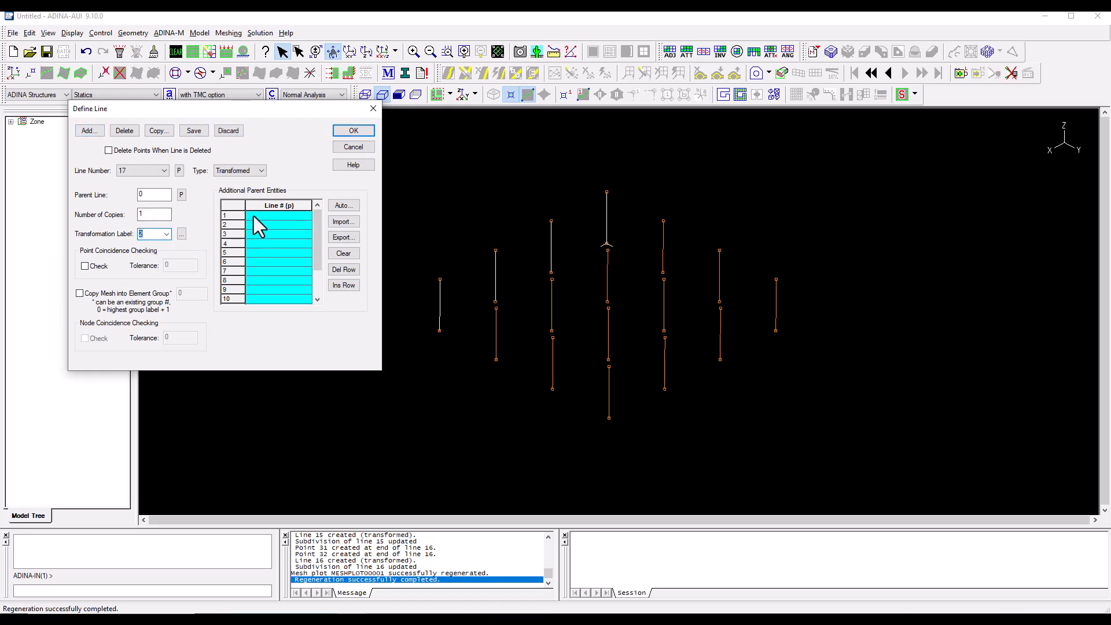
{"action": "left_click", "coordinate": [255, 214]}
{"action": "left_click", "coordinate": [665, 360]}
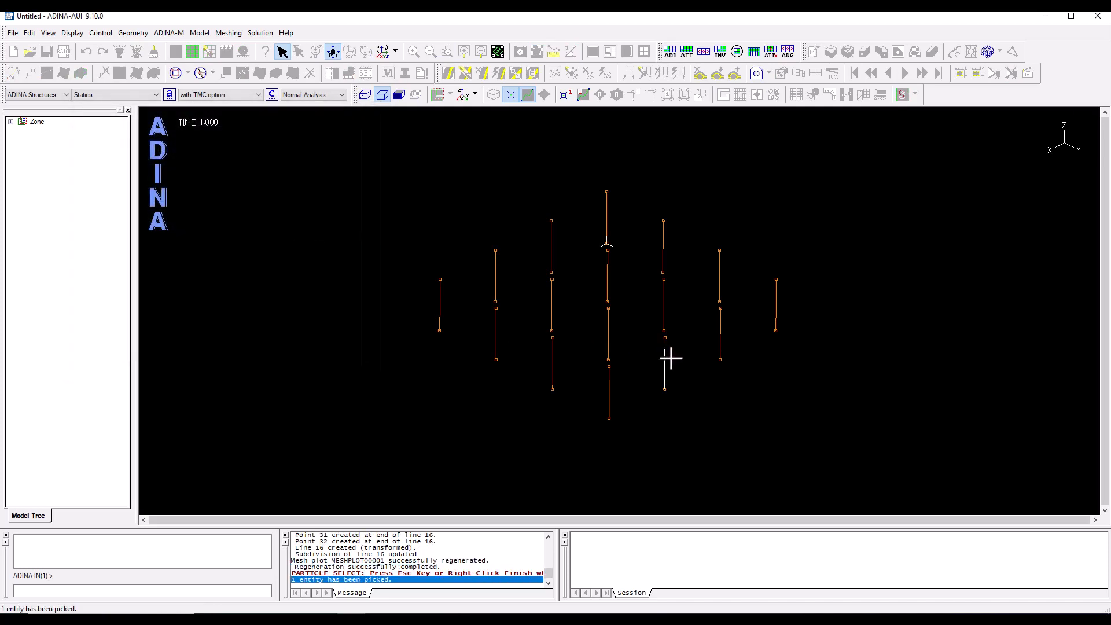
{"action": "left_click", "coordinate": [720, 333]}
{"action": "right_click", "coordinate": [789, 203]}
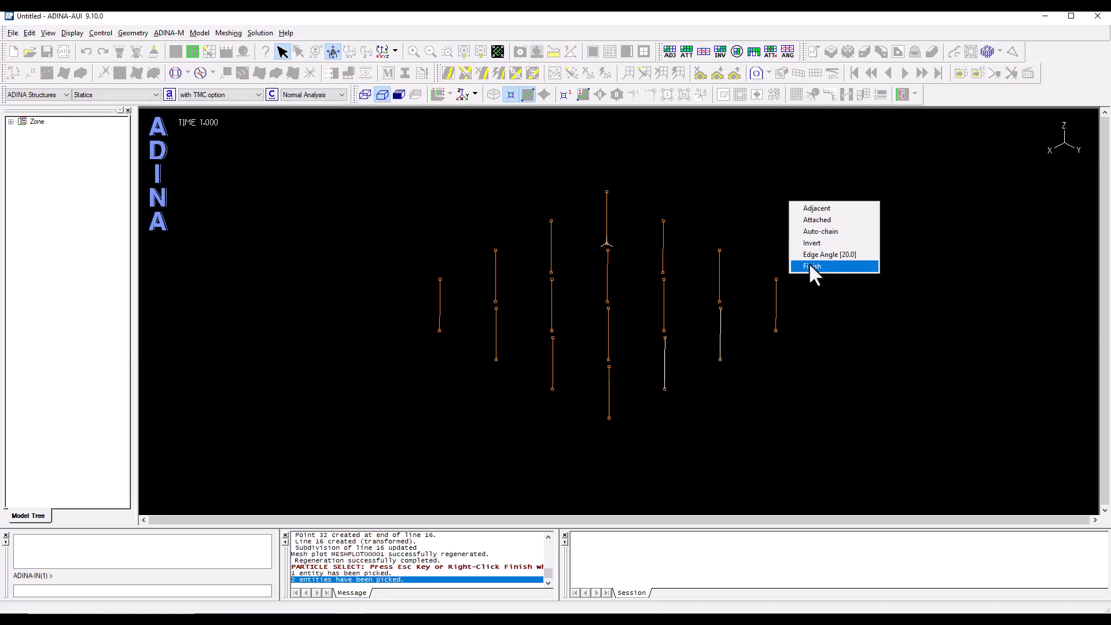
{"action": "left_click", "coordinate": [808, 262]}
{"action": "left_click", "coordinate": [194, 131]}
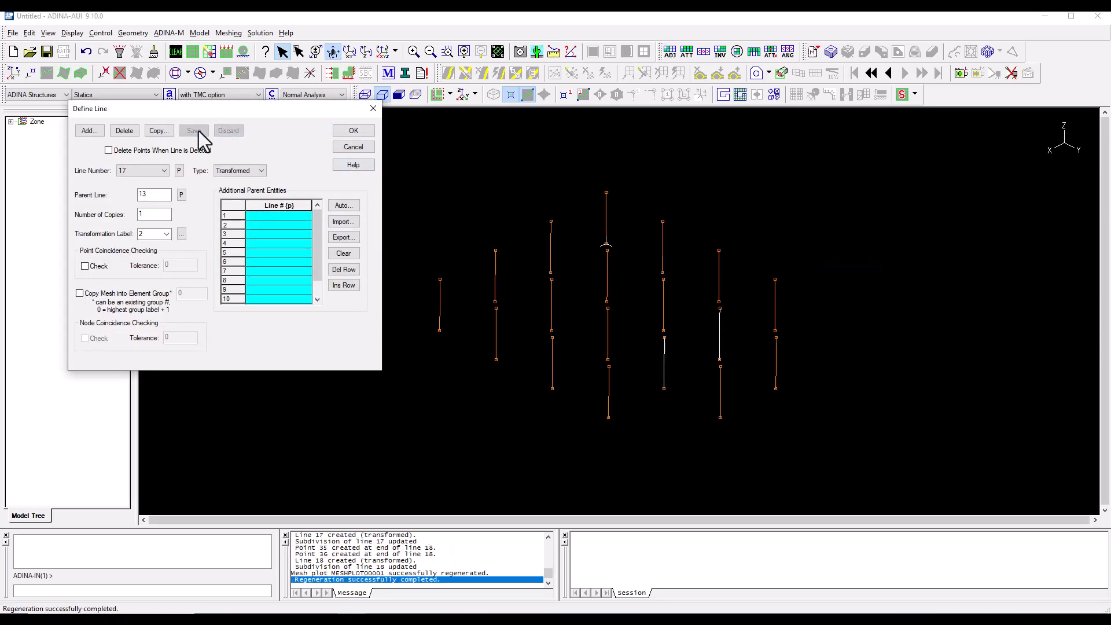
{"action": "left_click", "coordinate": [346, 131]}
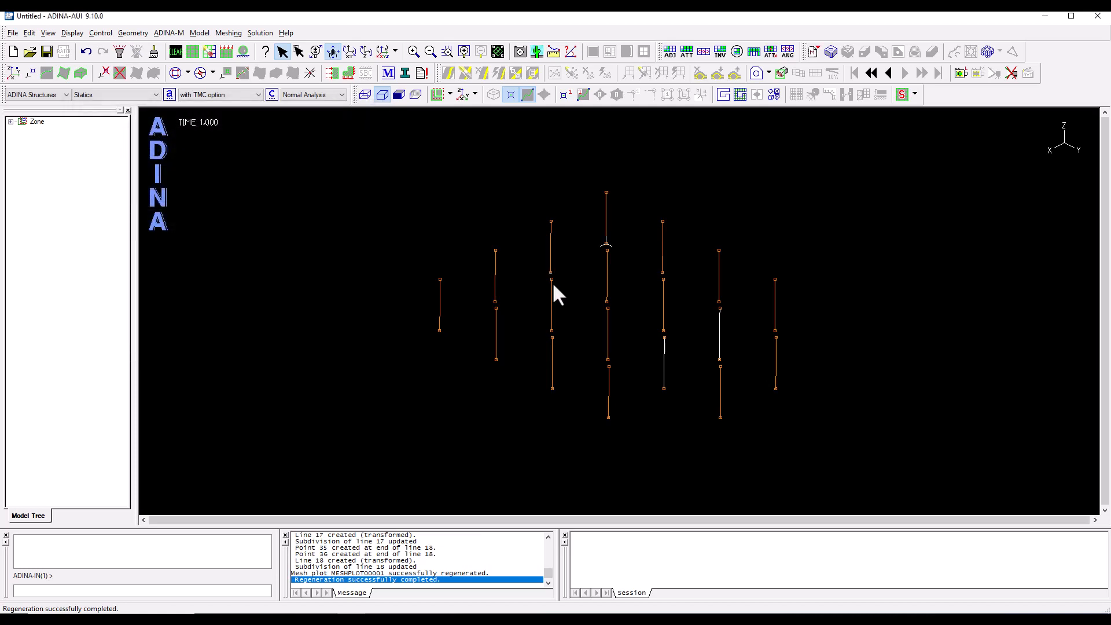
- Add and save a straight beam line between column top points 10 and 2, and finish defining lines
{"action": "left_click_drag", "start_coordinate": [554, 282], "coordinate": [588, 242]}
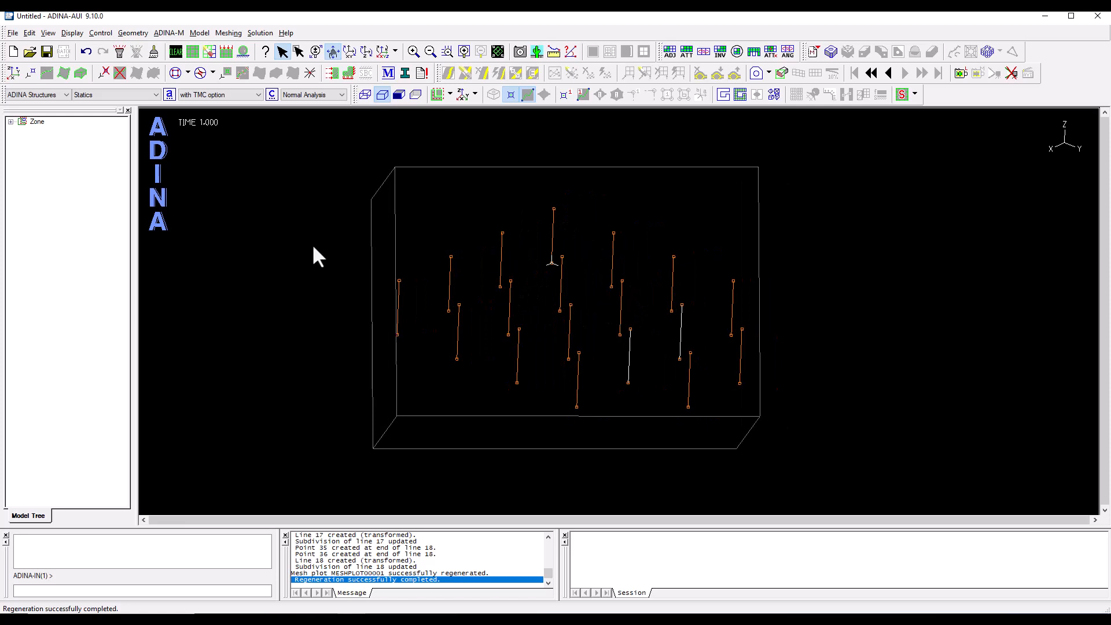
{"action": "left_click", "coordinate": [44, 75]}
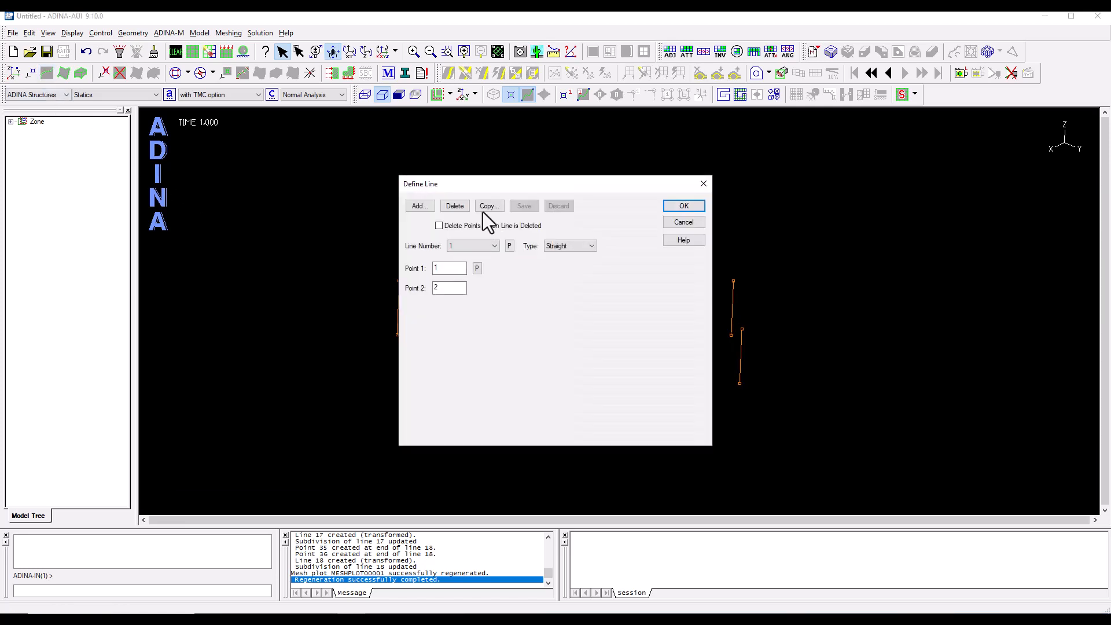
{"action": "left_click_drag", "start_coordinate": [476, 185], "coordinate": [176, 154]}
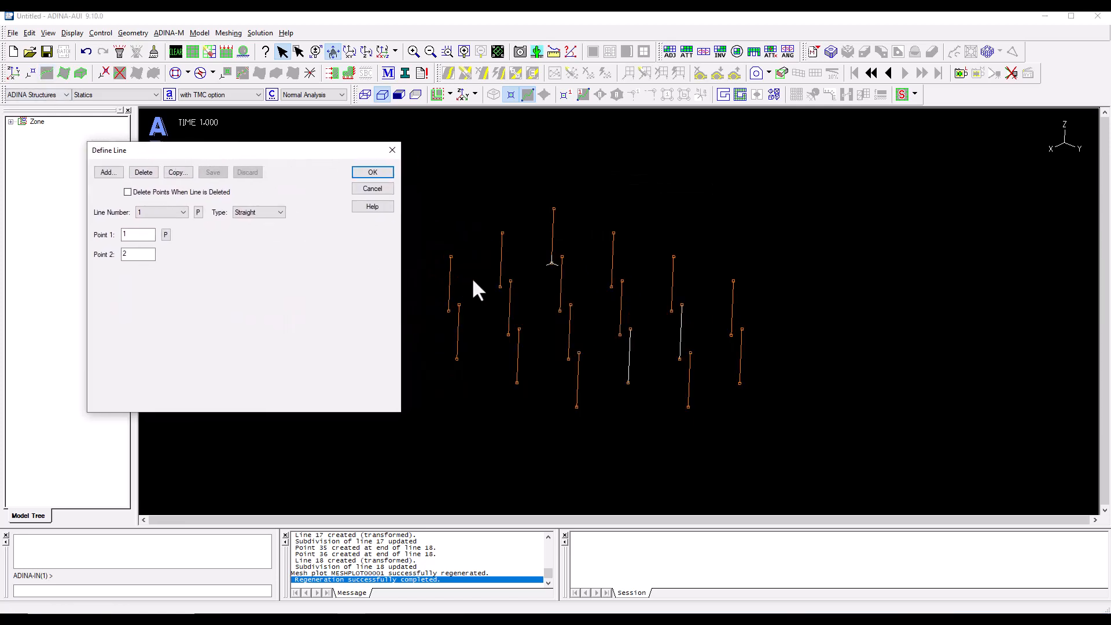
{"action": "left_click_drag", "start_coordinate": [506, 283], "coordinate": [557, 277]}
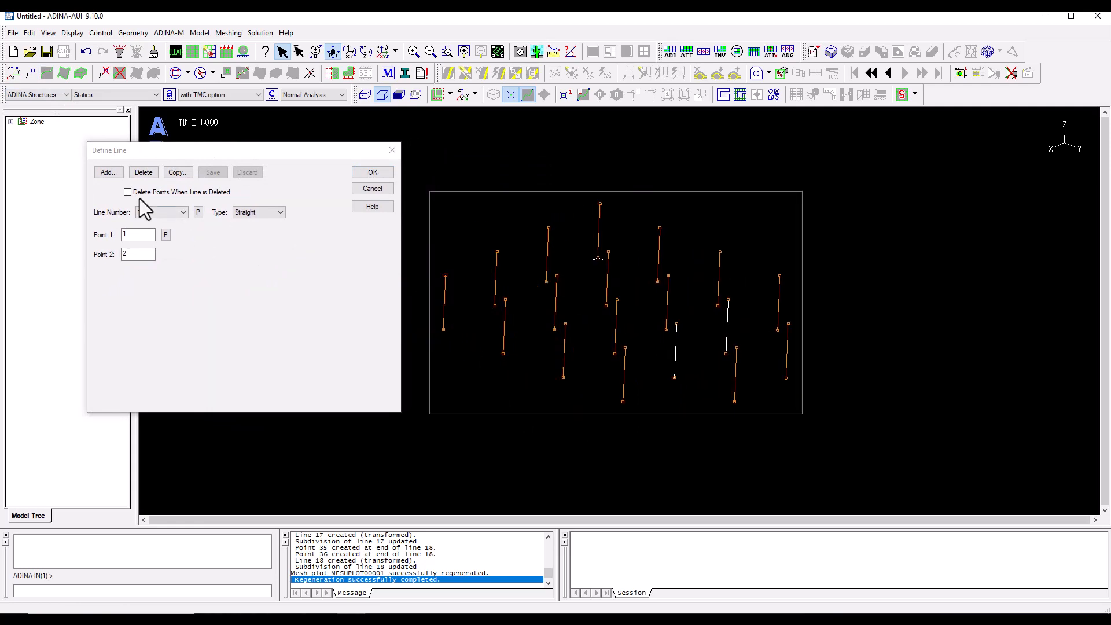
{"action": "left_click", "coordinate": [107, 172]}
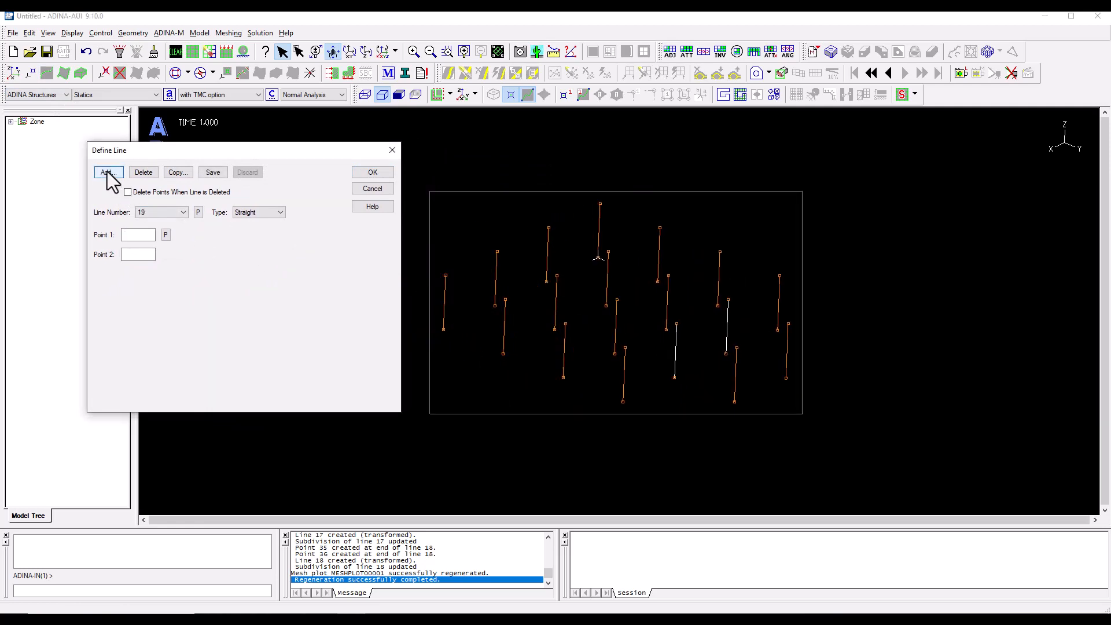
{"action": "left_click", "coordinate": [167, 234]}
{"action": "left_click_drag", "start_coordinate": [580, 191], "coordinate": [618, 214]}
{"action": "left_click", "coordinate": [213, 172]}
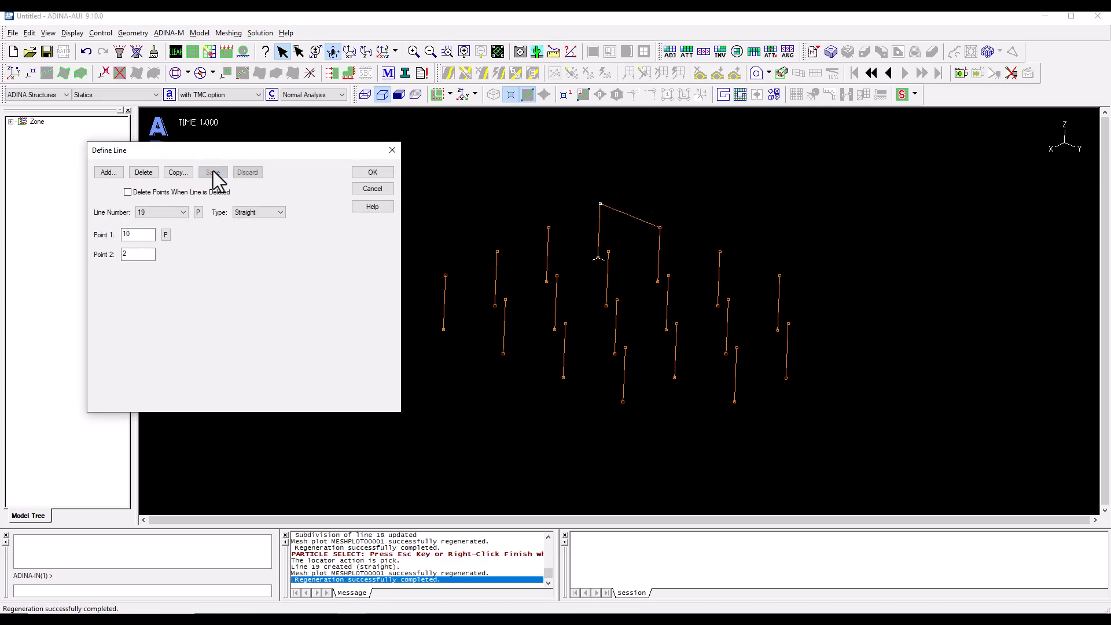
{"action": "left_click", "coordinate": [372, 189]}
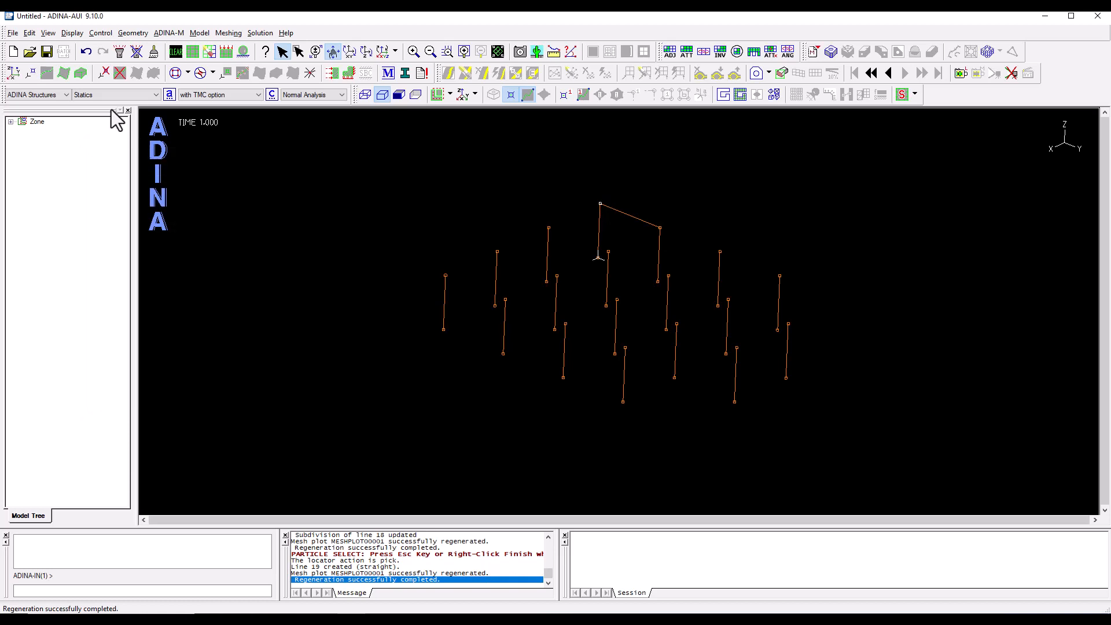
- Define and save extruded surface 1 from beam line 19 with vector X component 5, and show the surface labels
{"action": "left_click", "coordinate": [64, 75]}
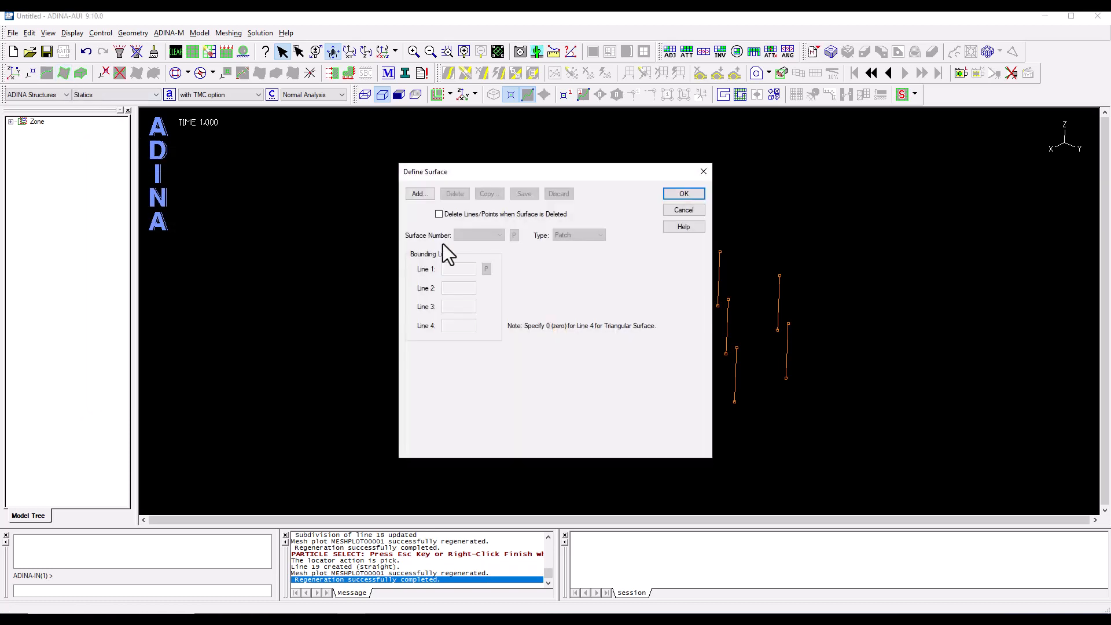
{"action": "left_click_drag", "start_coordinate": [465, 175], "coordinate": [148, 137]}
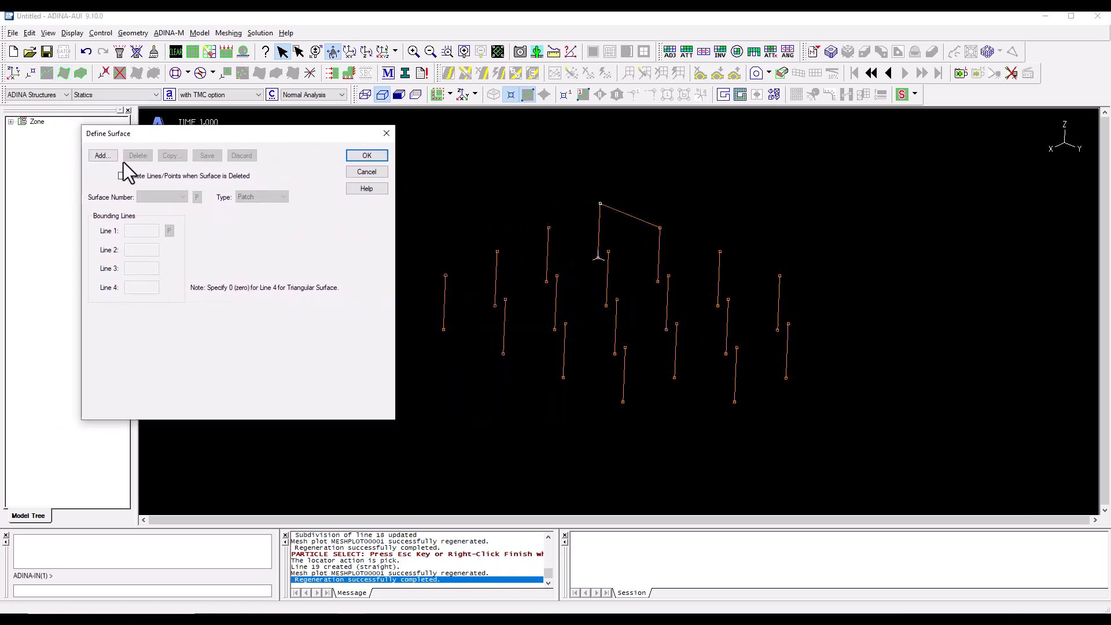
{"action": "left_click", "coordinate": [255, 198]}
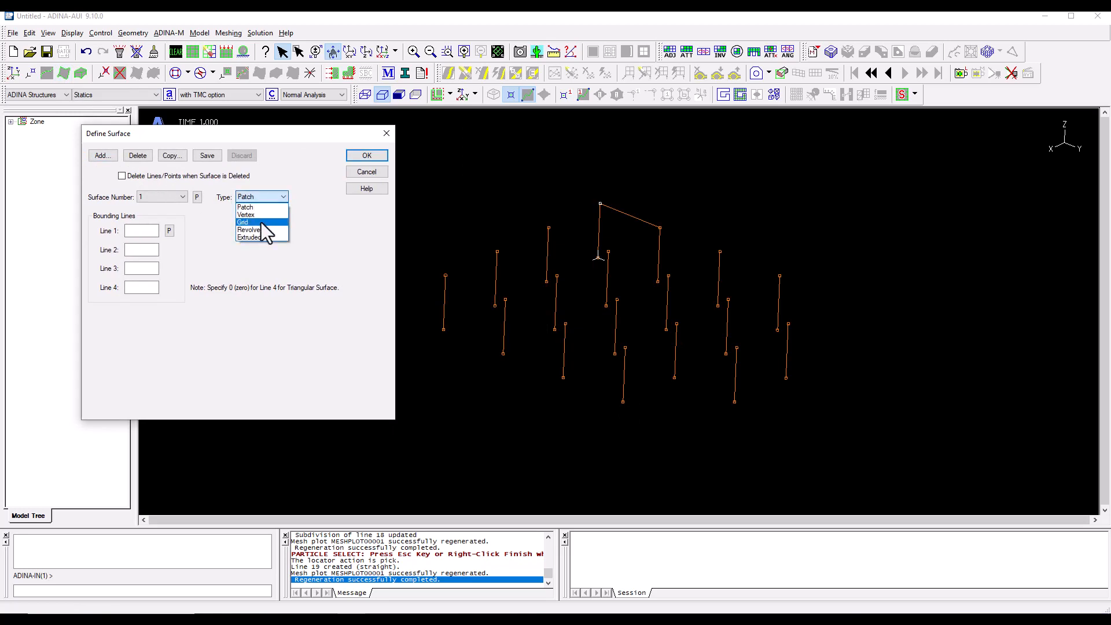
{"action": "left_click", "coordinate": [255, 237]}
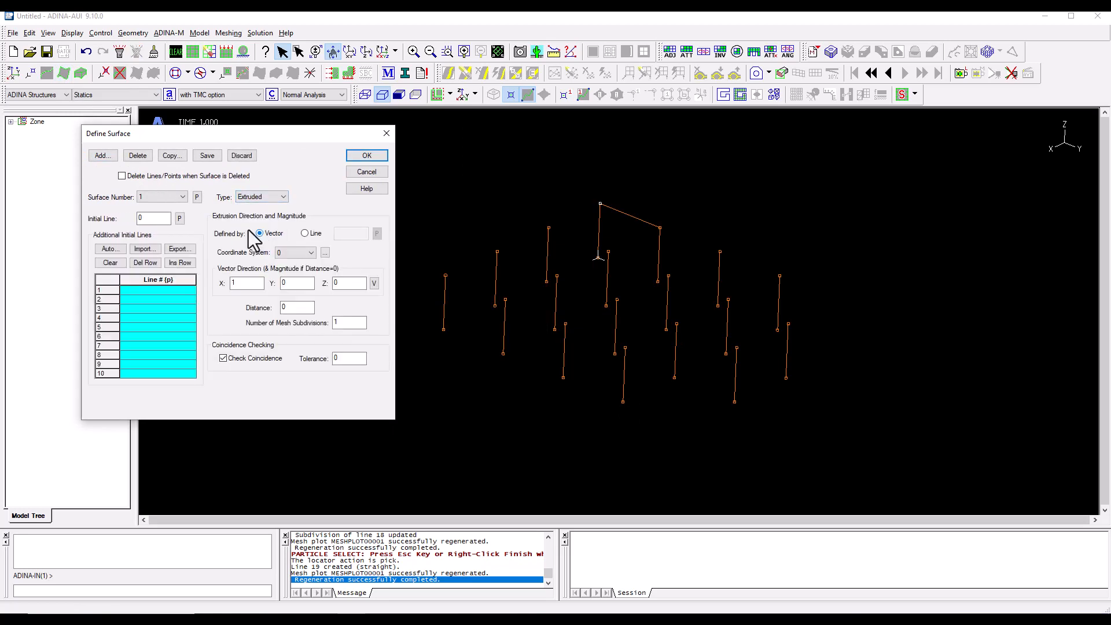
{"action": "left_click", "coordinate": [174, 282]}
{"action": "left_click", "coordinate": [610, 207]}
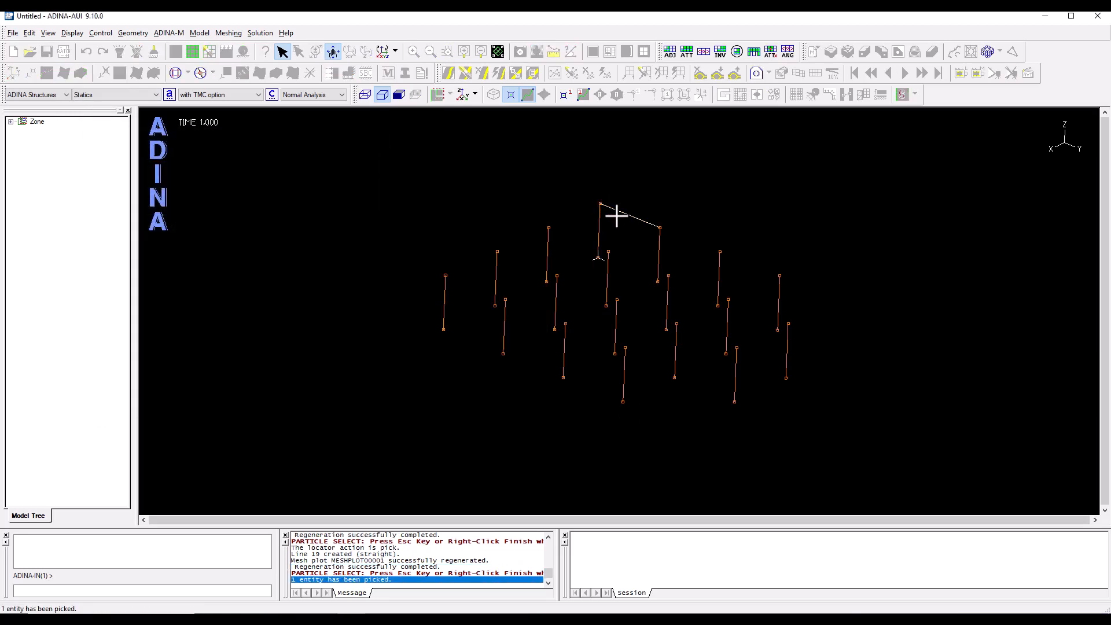
{"action": "right_click", "coordinate": [414, 167]}
{"action": "left_click", "coordinate": [441, 233]}
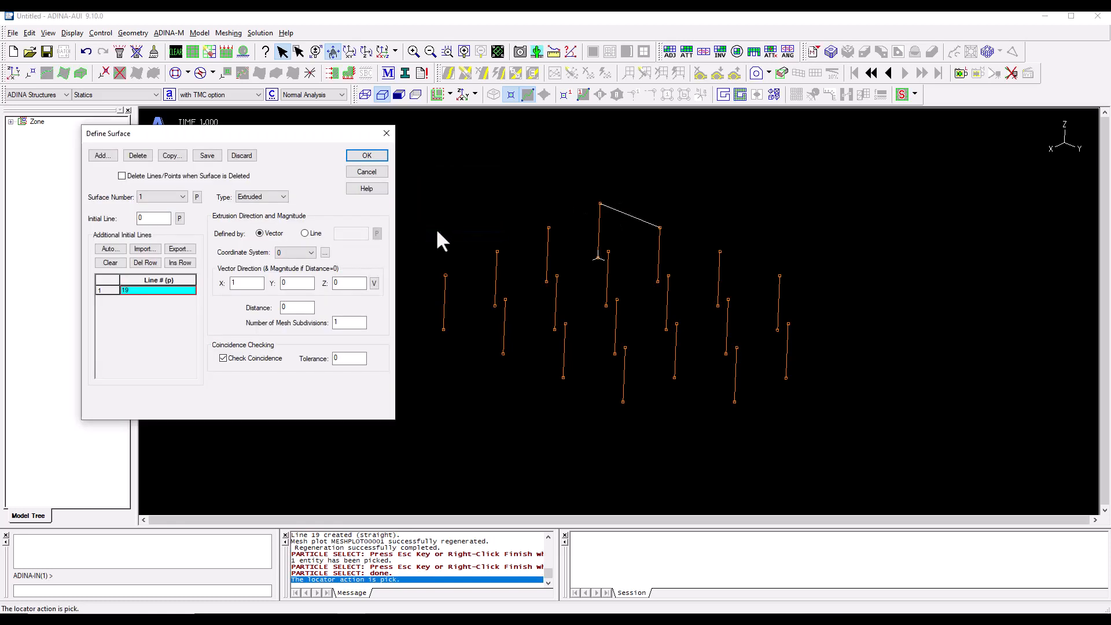
{"action": "double_click", "coordinate": [246, 282]}
{"action": "left_click", "coordinate": [207, 157]}
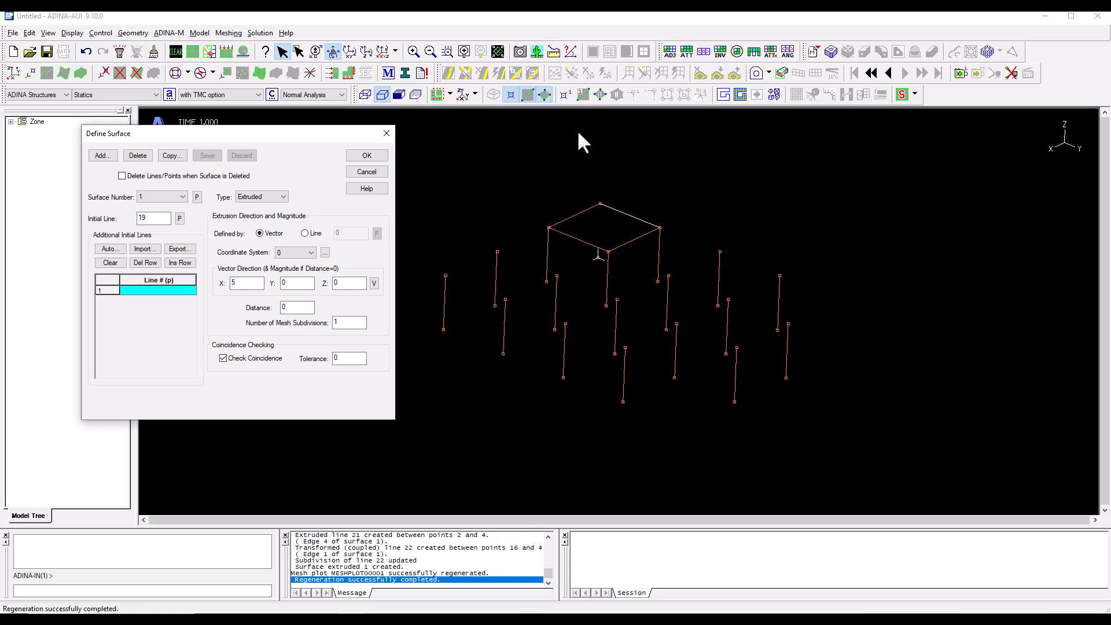
{"action": "left_click", "coordinate": [599, 95]}
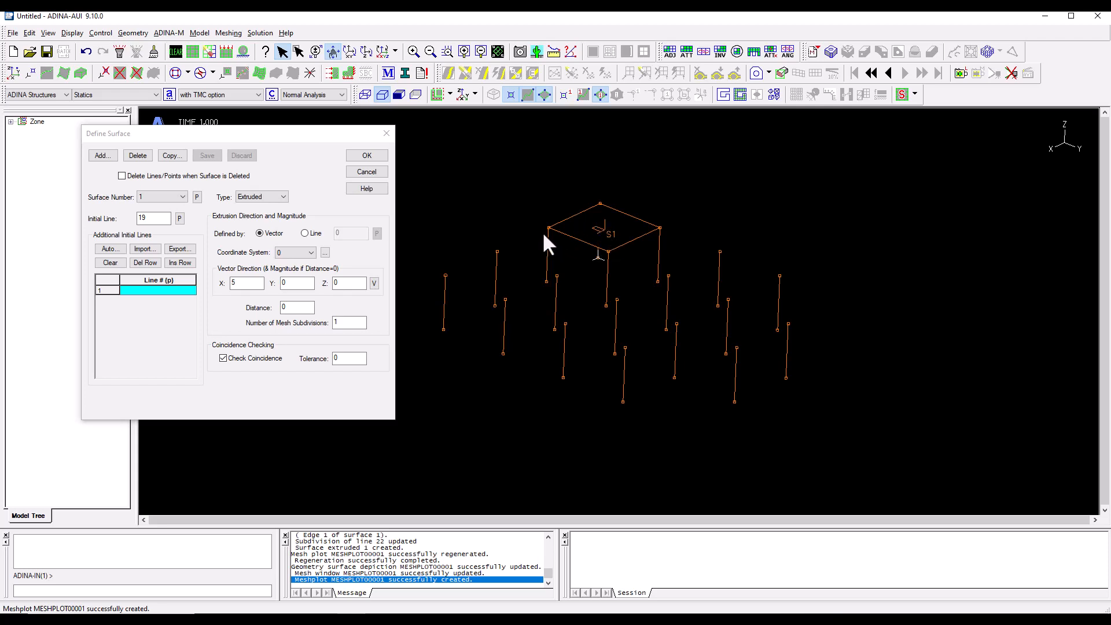
- Add and save extruded surface 2 from line 22, the far edge of surface 1, with vector X component 5
{"action": "left_click", "coordinate": [100, 156]}
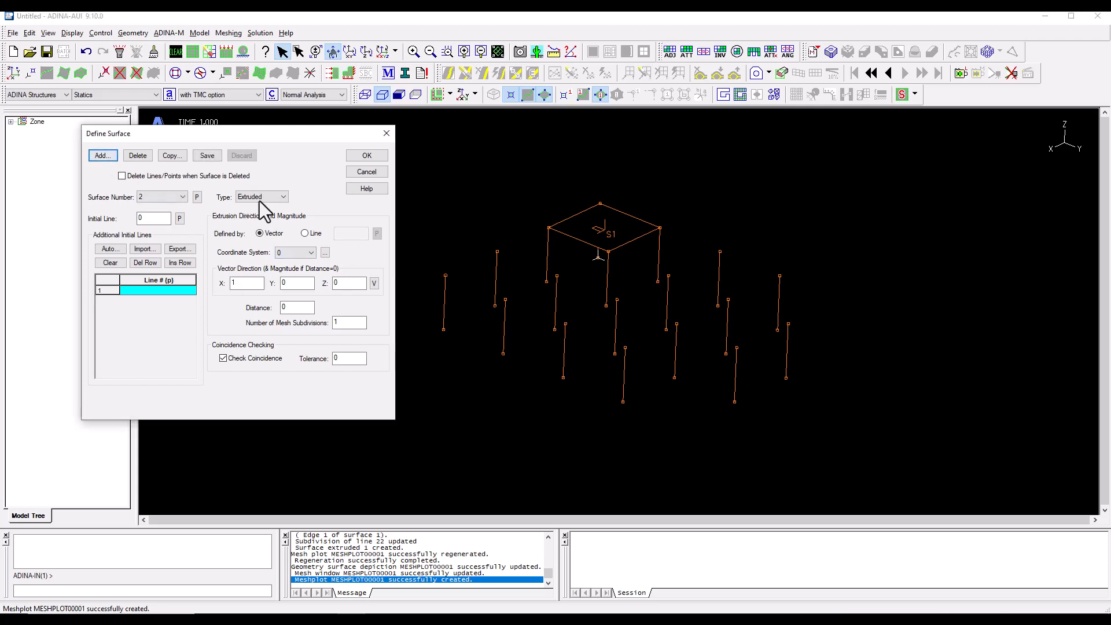
{"action": "double_click", "coordinate": [245, 280]}
{"action": "type", "text": "5"}
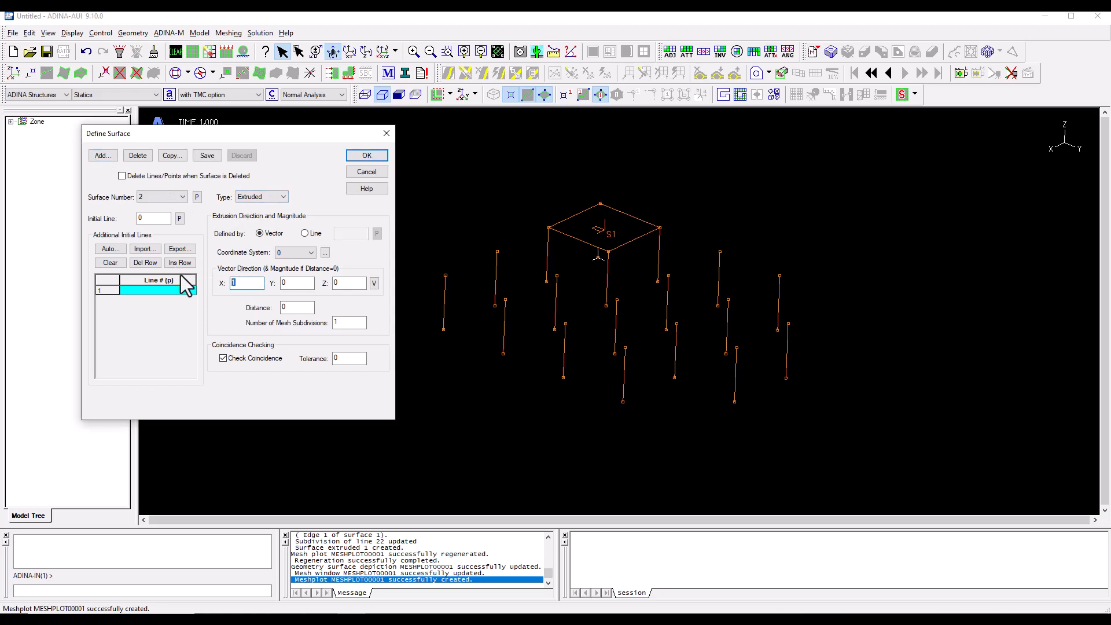
{"action": "left_click", "coordinate": [175, 291]}
{"action": "left_click", "coordinate": [566, 238]}
{"action": "right_click", "coordinate": [434, 186]}
{"action": "left_click", "coordinate": [456, 250]}
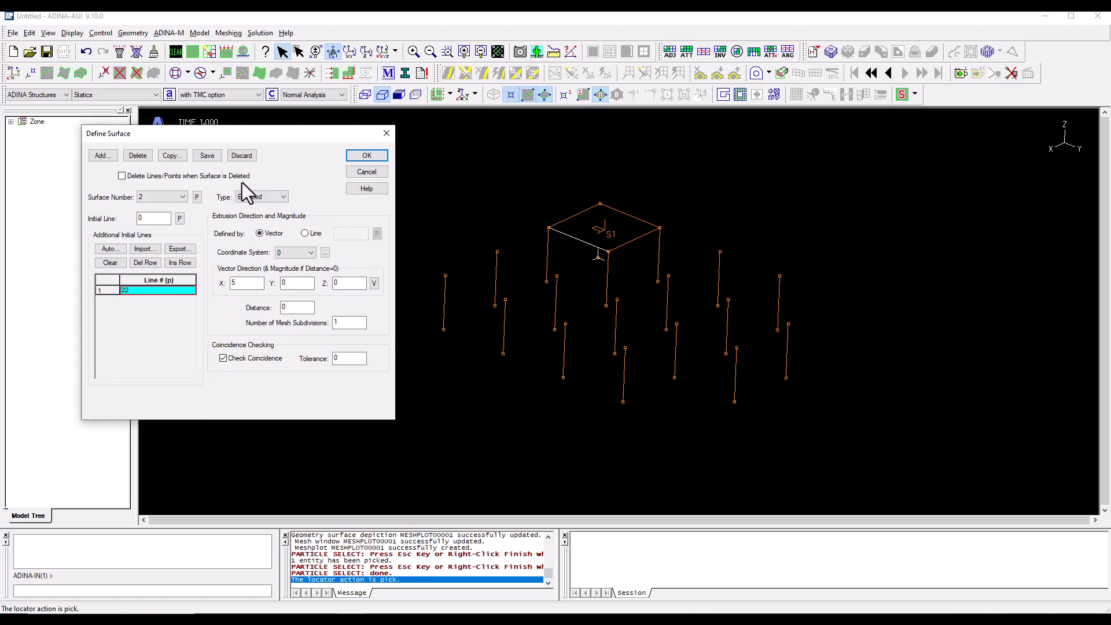
{"action": "left_click", "coordinate": [207, 155]}
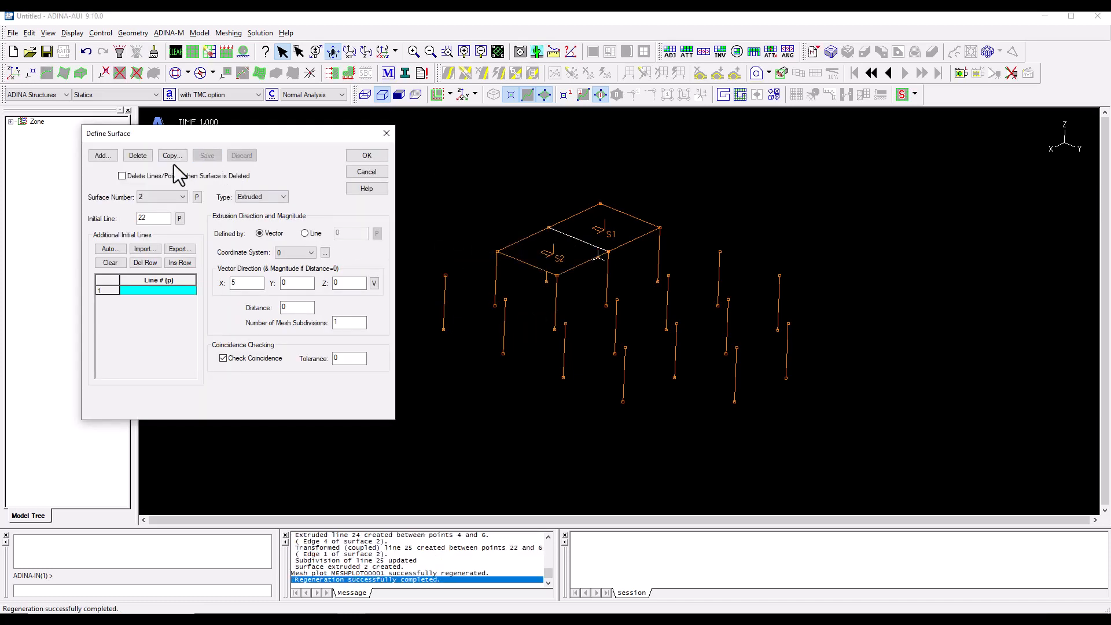
- Add and save extruded surface 3 from line 25, the far edge of surface 2, with vector X component 5
{"action": "left_click", "coordinate": [108, 158]}
{"action": "left_click", "coordinate": [167, 295]}
{"action": "left_click", "coordinate": [523, 261]}
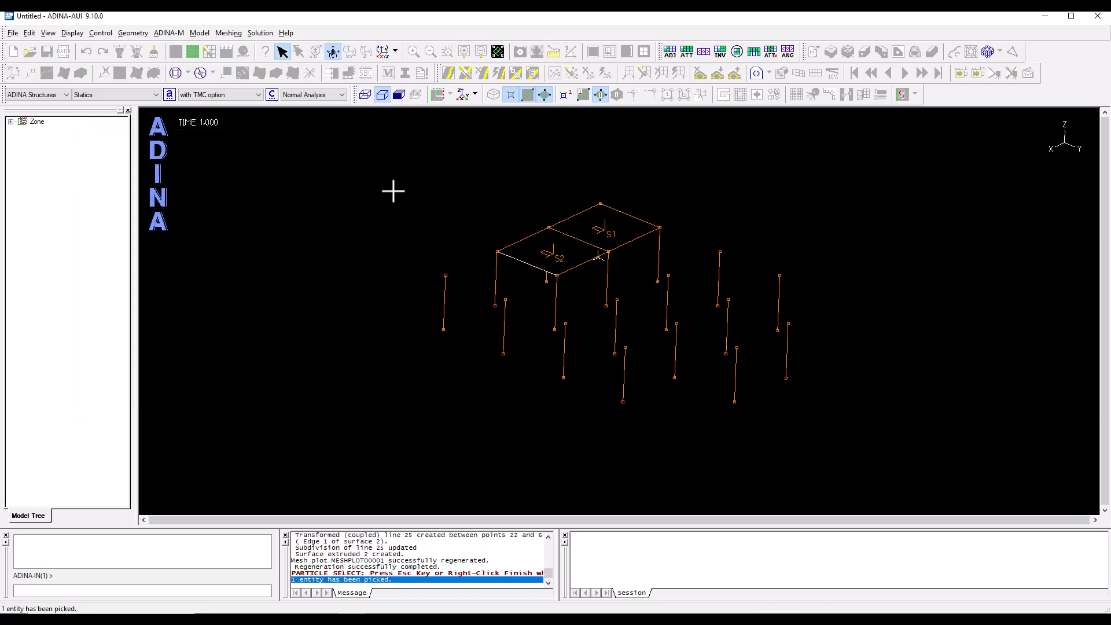
{"action": "right_click", "coordinate": [393, 191]}
{"action": "left_click", "coordinate": [419, 247]}
{"action": "double_click", "coordinate": [253, 282]}
{"action": "type", "text": "5"}
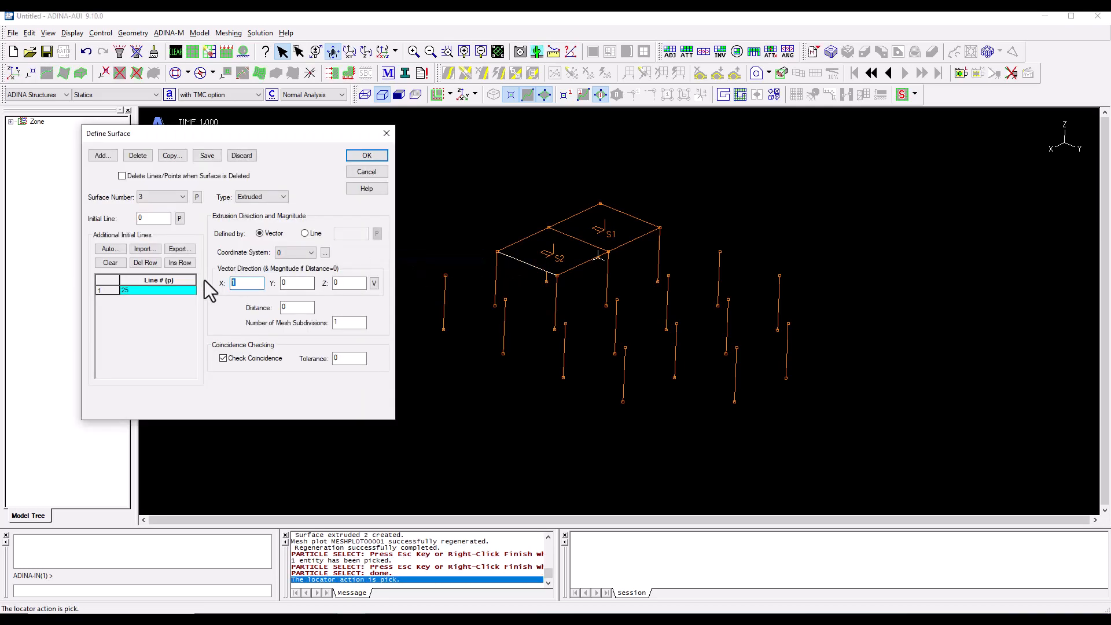
{"action": "left_click", "coordinate": [211, 154]}
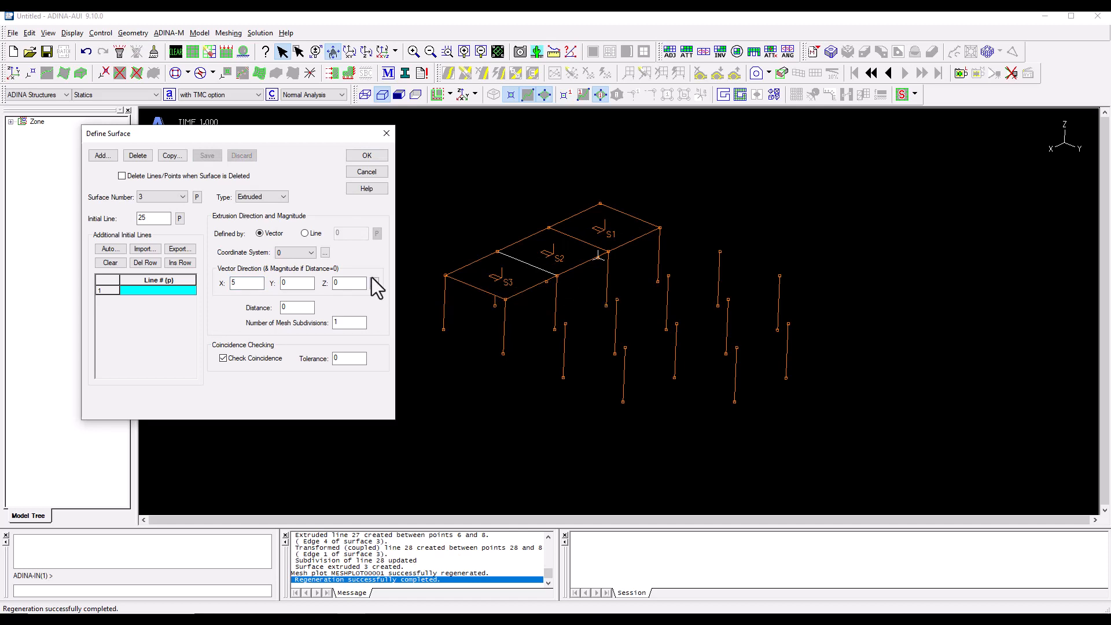
- Add and save extruded surface 4 with vector X 0, Y 5, auto-chaining the row of edge lines along surfaces 1 to 3
{"action": "left_click", "coordinate": [102, 155]}
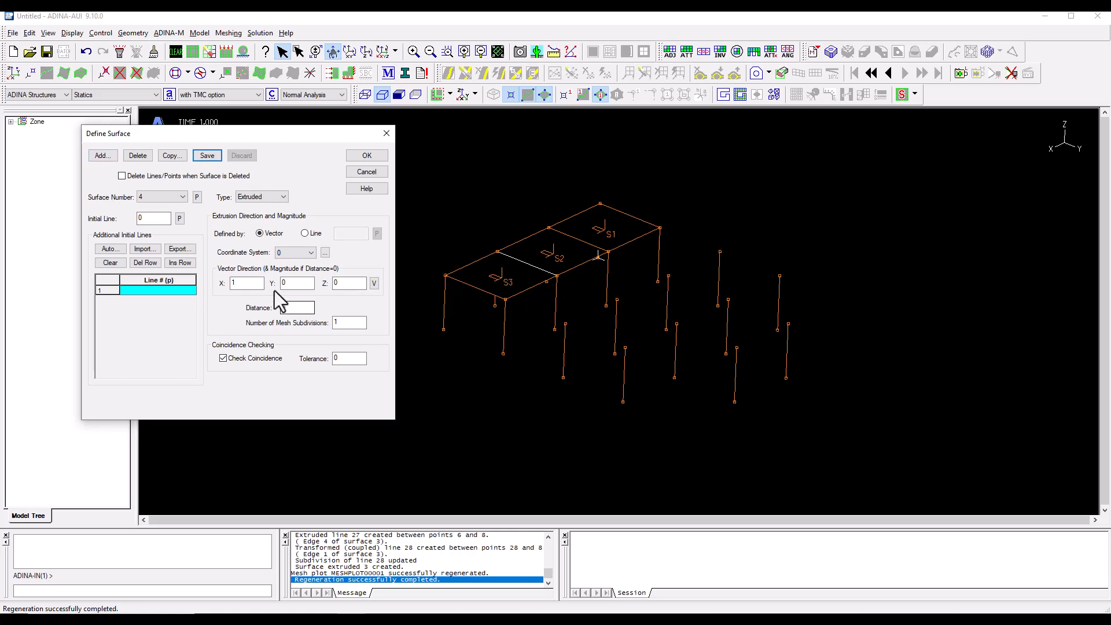
{"action": "double_click", "coordinate": [239, 283]}
{"action": "type", "text": "0"}
{"action": "key", "text": "Tab"}
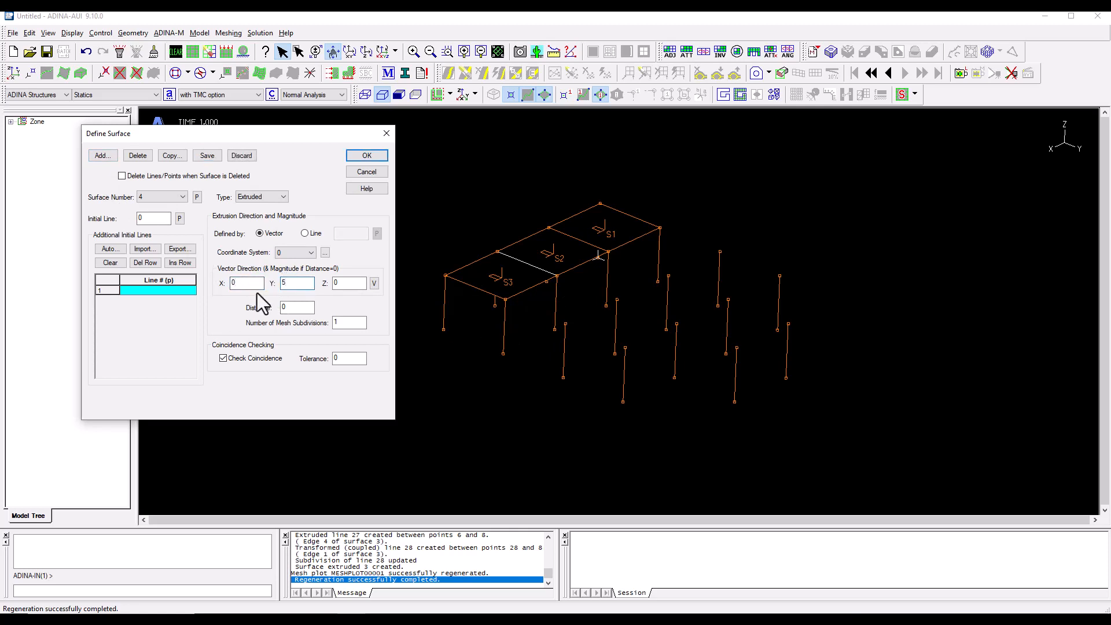
{"action": "double_click", "coordinate": [154, 290]}
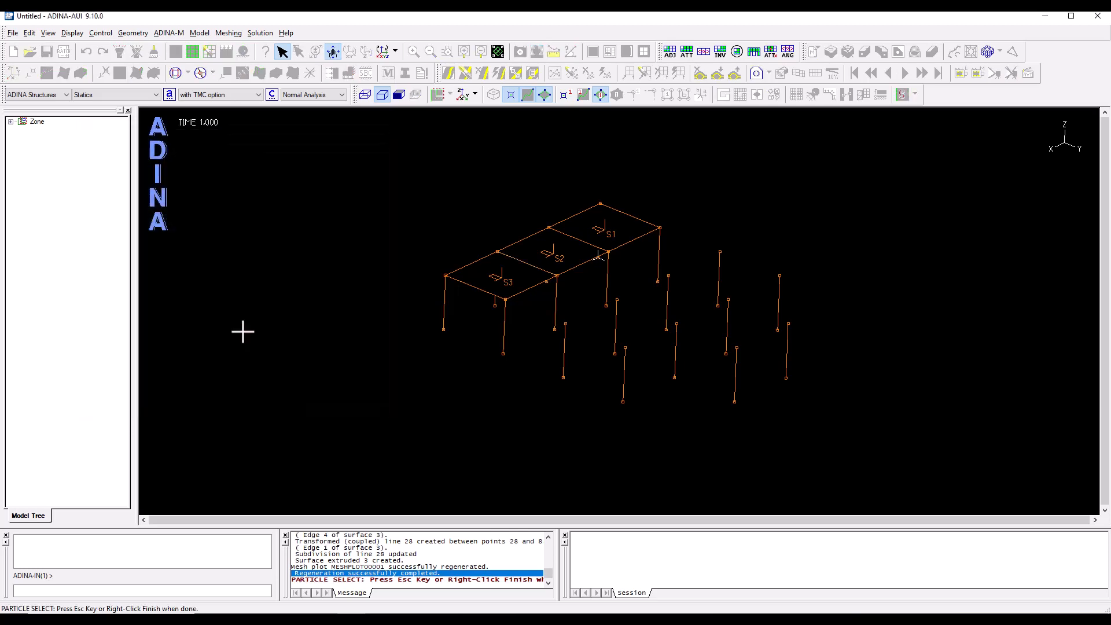
{"action": "left_click", "coordinate": [517, 294]}
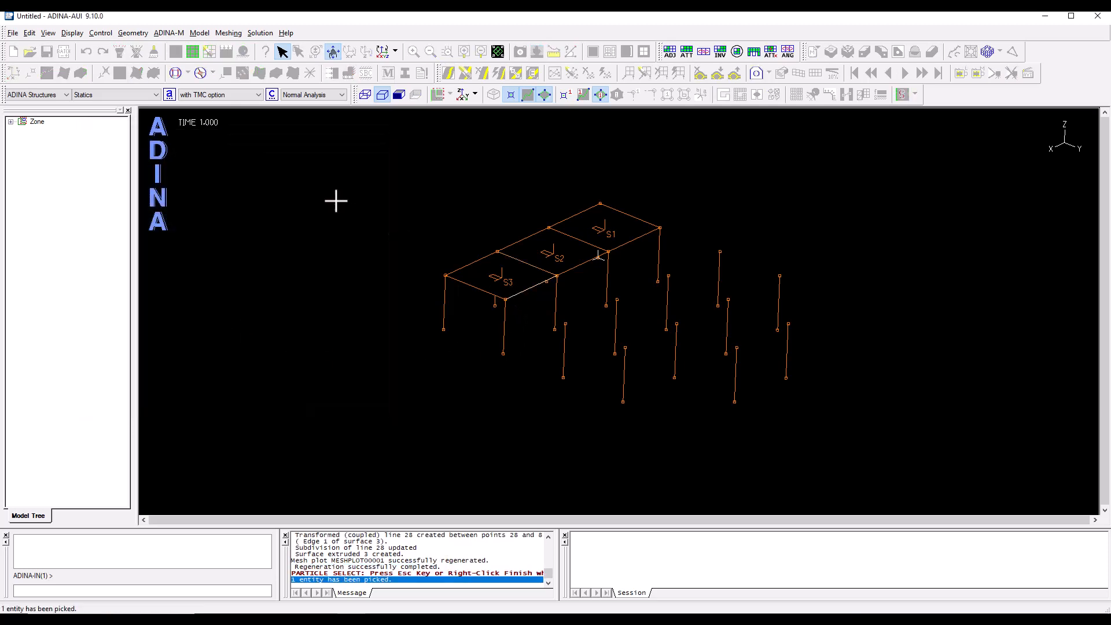
{"action": "right_click", "coordinate": [378, 216]}
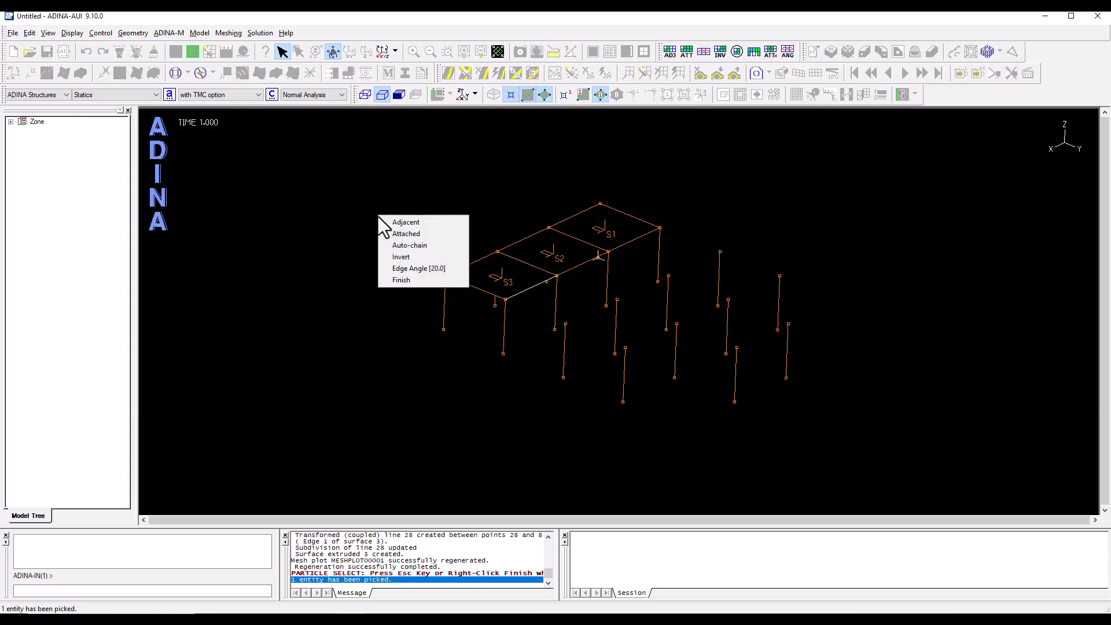
{"action": "left_click", "coordinate": [394, 248]}
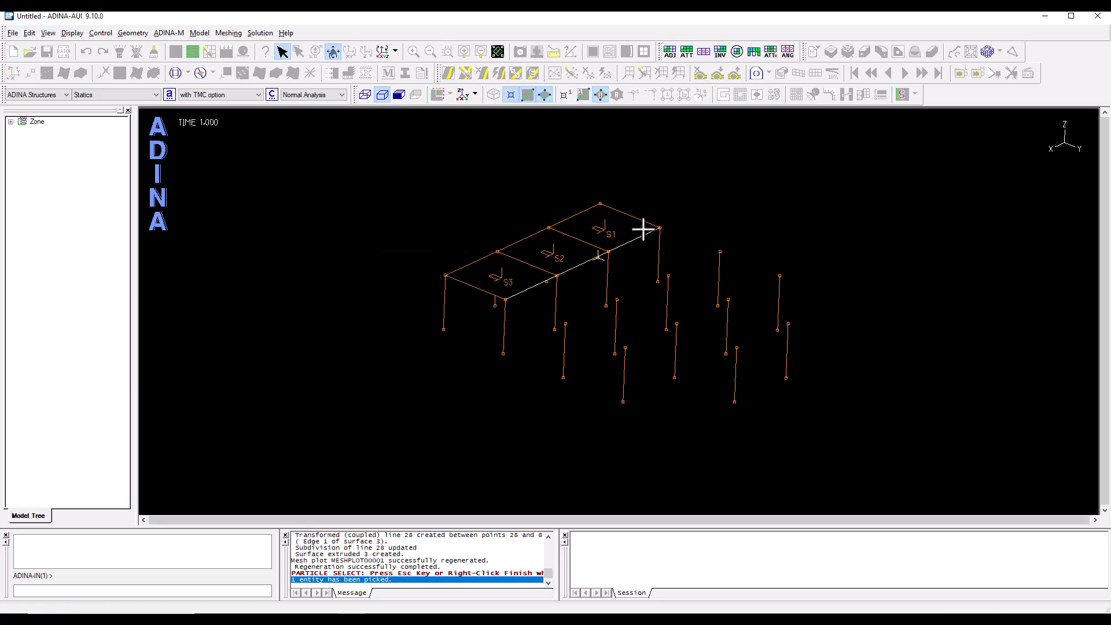
{"action": "right_click", "coordinate": [308, 220]}
{"action": "left_click", "coordinate": [331, 283]}
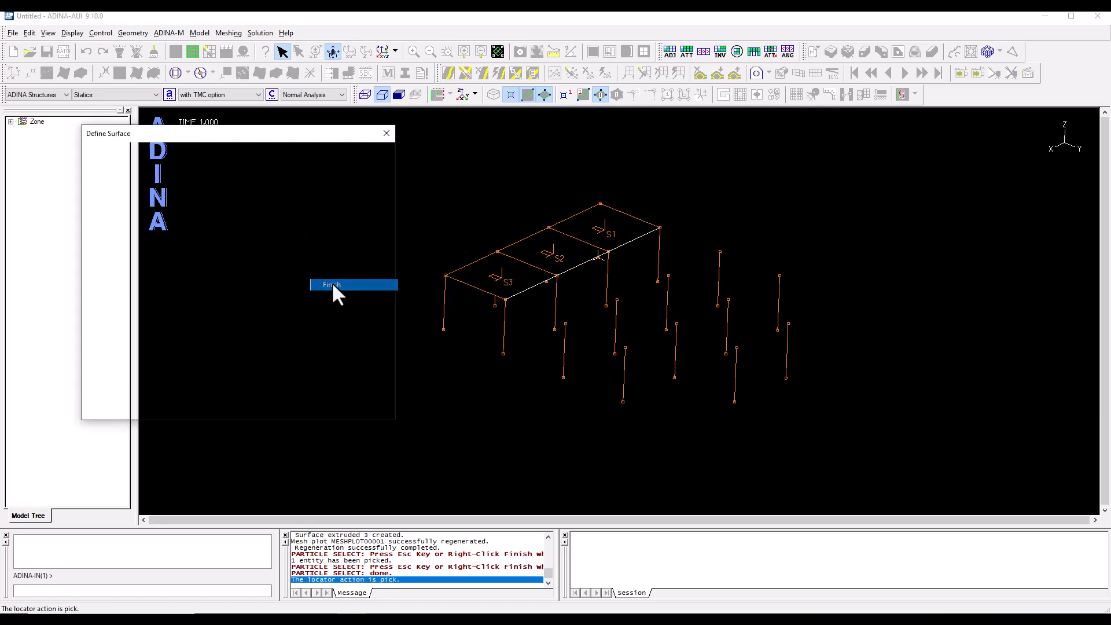
{"action": "left_click", "coordinate": [209, 155]}
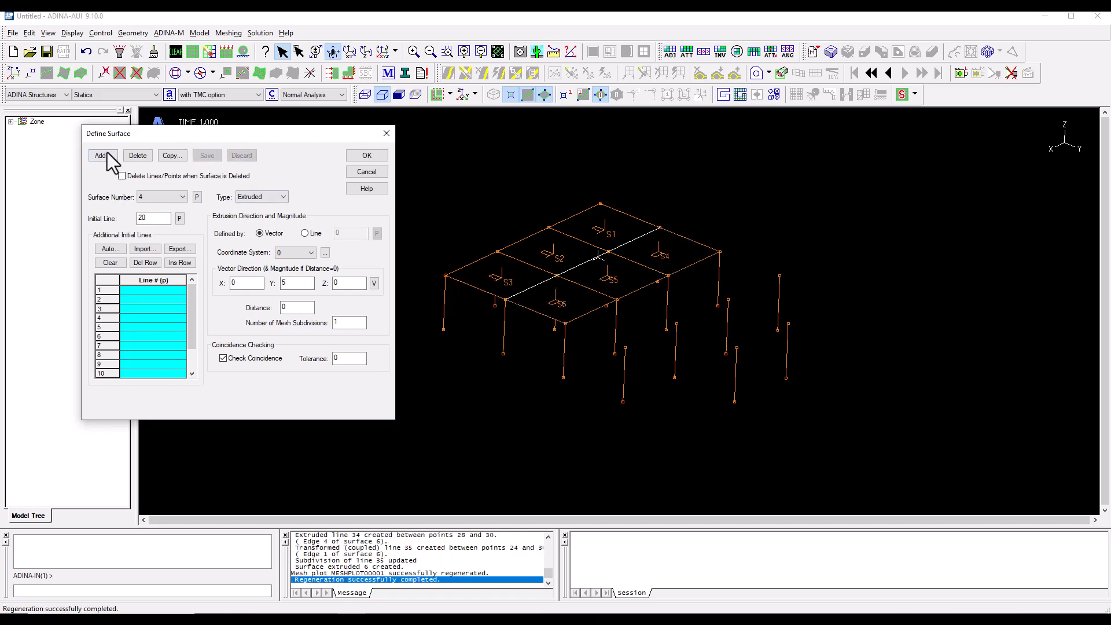
- Copy surface 4 to surface 7, set its initial line to 0, auto-chain the outer edge lines 31, 33 and 35, and save
{"action": "left_click", "coordinate": [178, 156]}
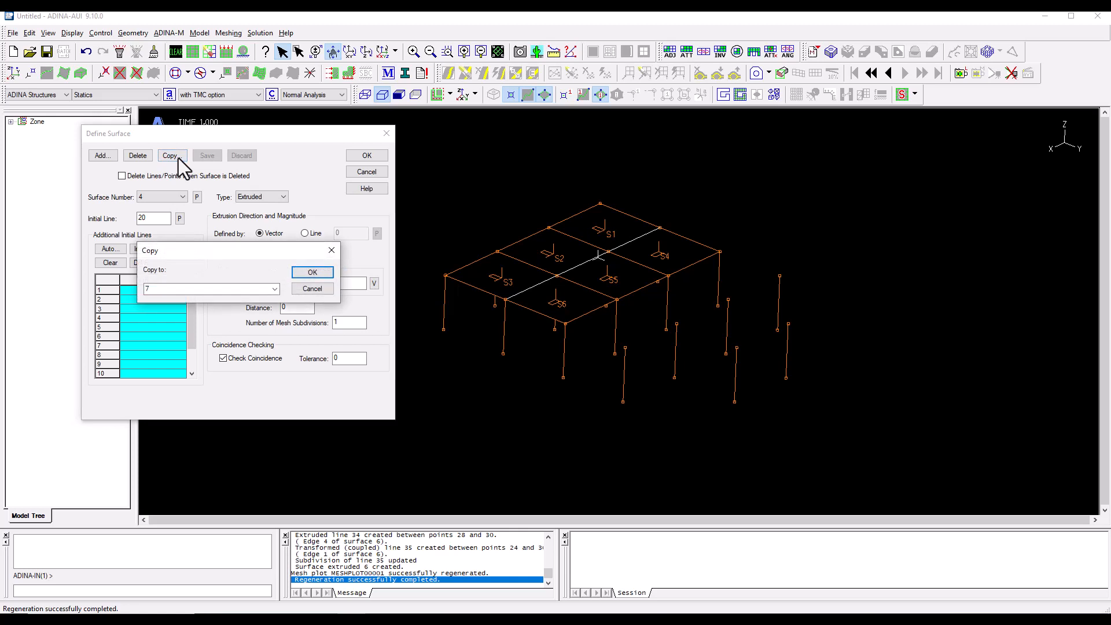
{"action": "left_click", "coordinate": [307, 274]}
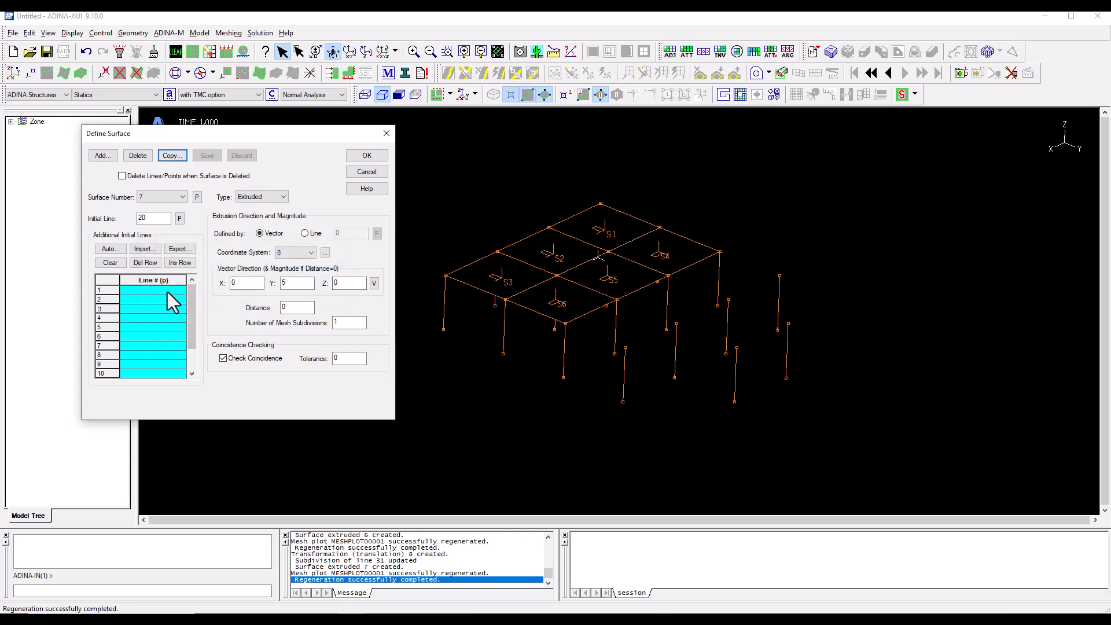
{"action": "double_click", "coordinate": [145, 218]}
{"action": "type", "text": "0"}
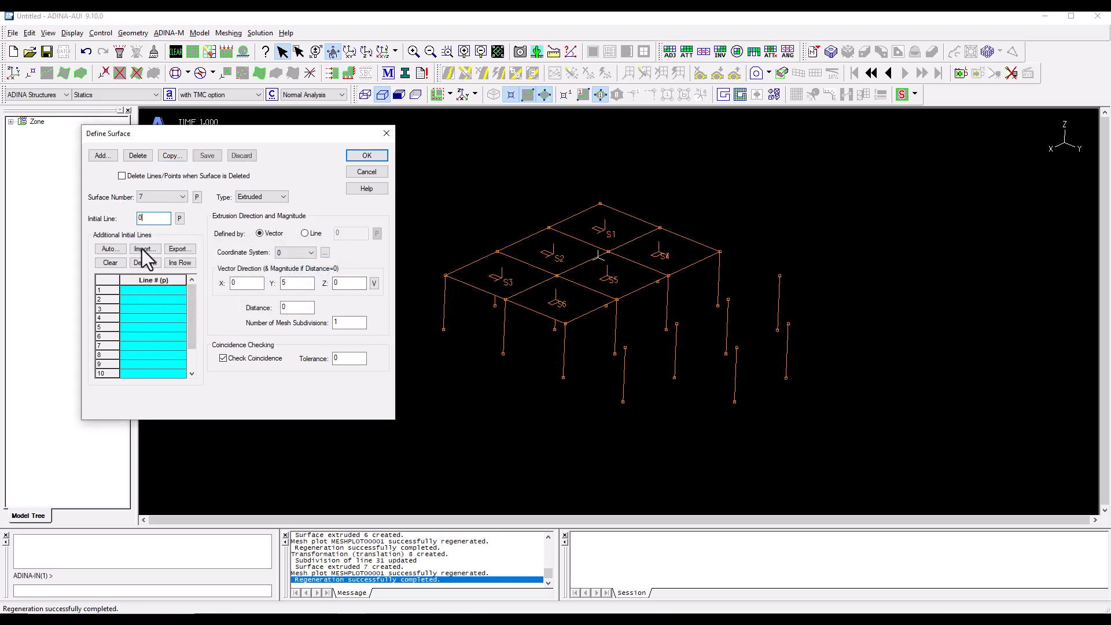
{"action": "left_click", "coordinate": [148, 292]}
{"action": "left_click", "coordinate": [575, 318]}
{"action": "right_click", "coordinate": [387, 241]}
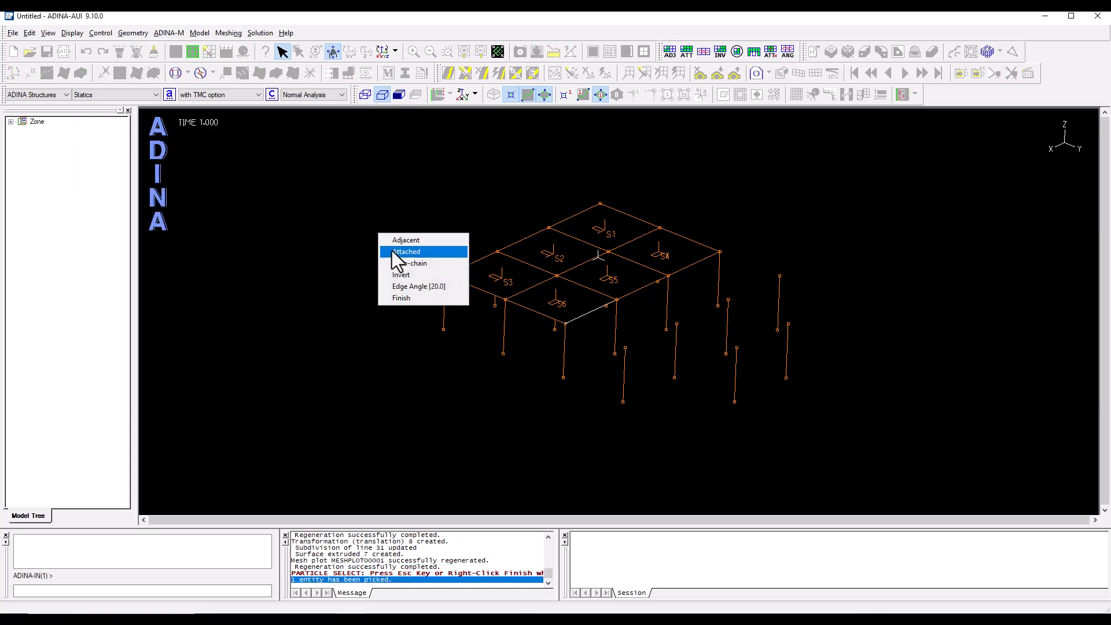
{"action": "left_click", "coordinate": [399, 272]}
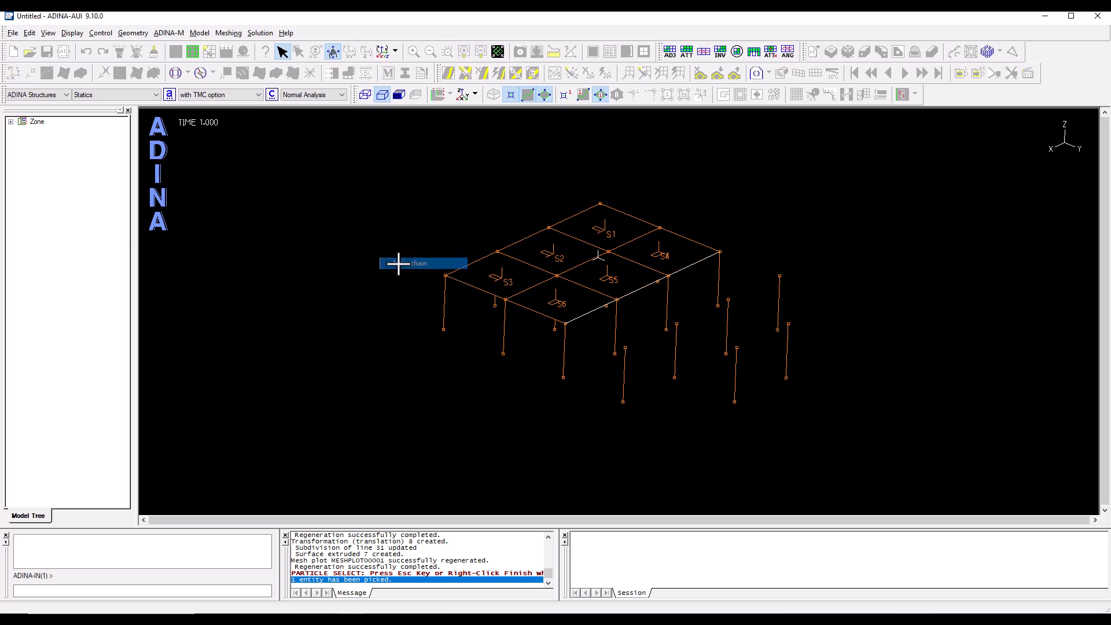
{"action": "right_click", "coordinate": [390, 295]}
{"action": "left_click", "coordinate": [413, 361]}
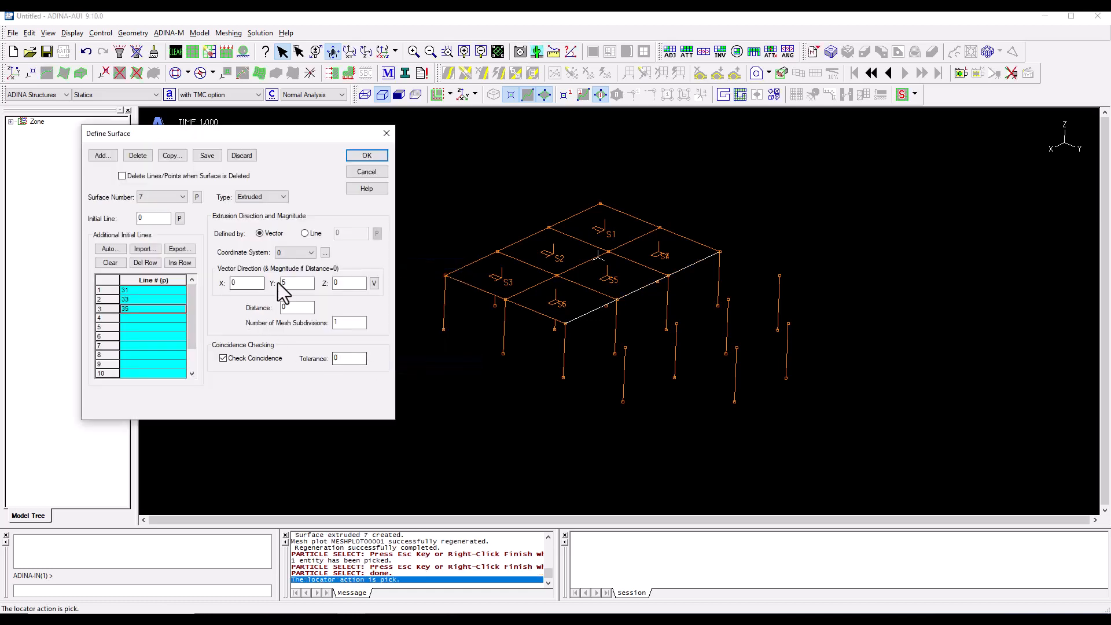
{"action": "left_click", "coordinate": [207, 156]}
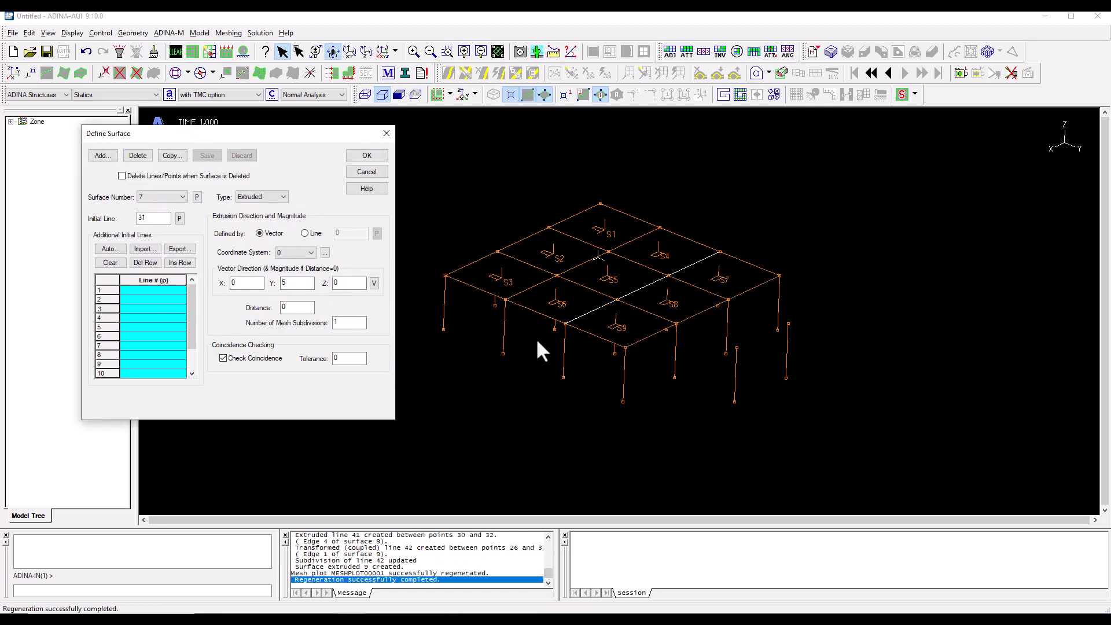
- Add and save extruded surface 10 from line 40, the outer edge of surface 8, with vector X 0, Y 5, and finish defining surfaces
{"action": "left_click", "coordinate": [105, 157]}
{"action": "double_click", "coordinate": [245, 283]}
{"action": "type", "text": "0"}
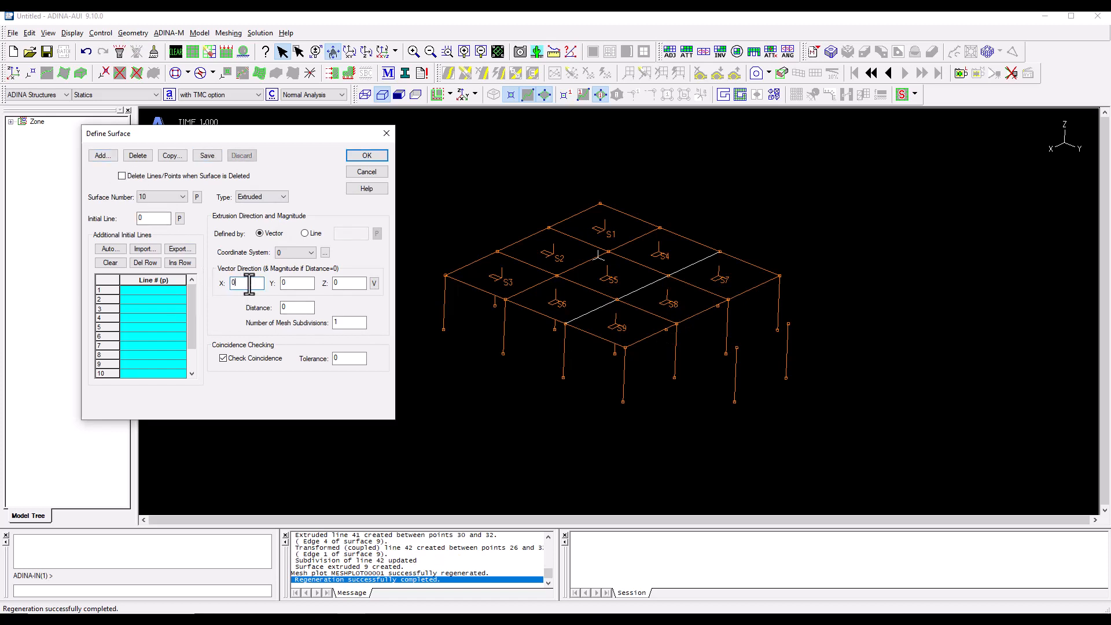
{"action": "double_click", "coordinate": [291, 284]}
{"action": "type", "text": "1"}
{"action": "double_click", "coordinate": [167, 290]}
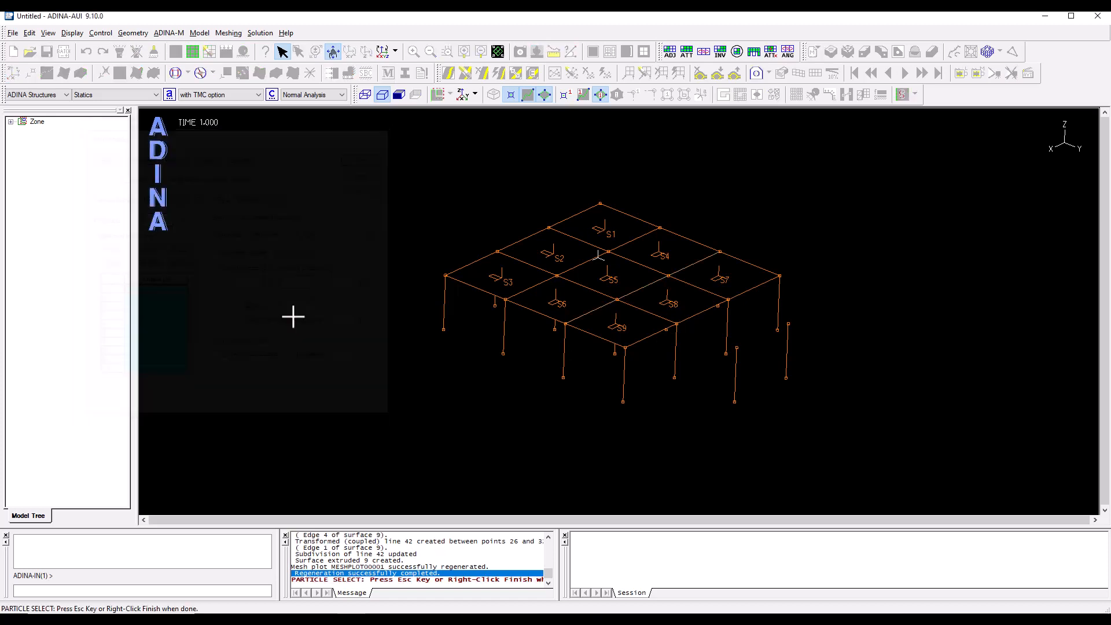
{"action": "left_click", "coordinate": [692, 315]}
{"action": "right_click", "coordinate": [399, 218]}
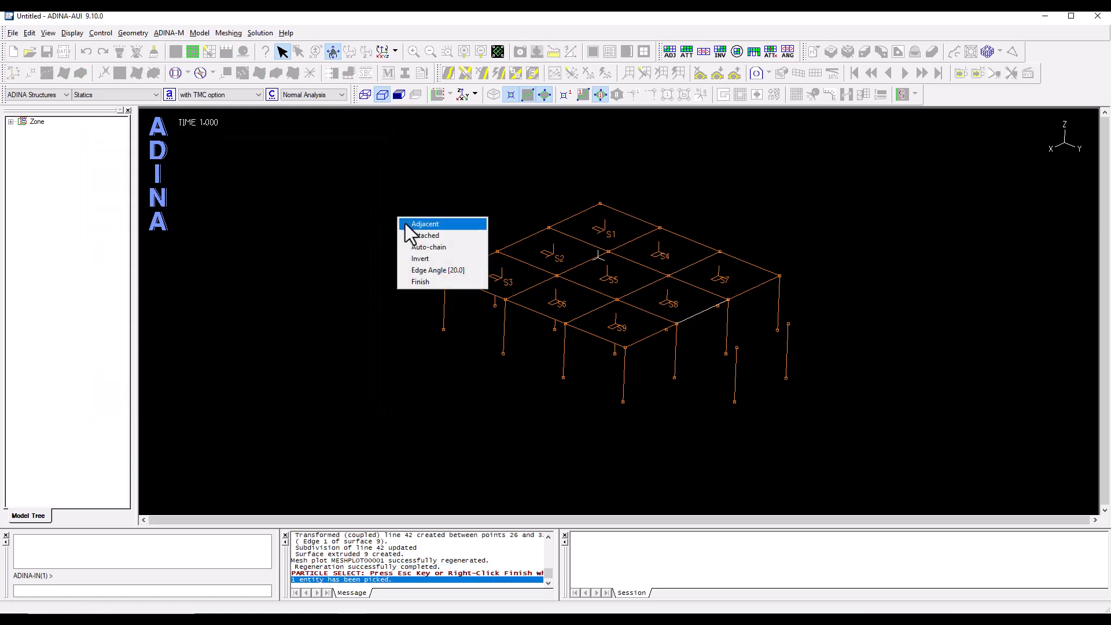
{"action": "left_click", "coordinate": [421, 282]}
{"action": "left_click", "coordinate": [208, 156]}
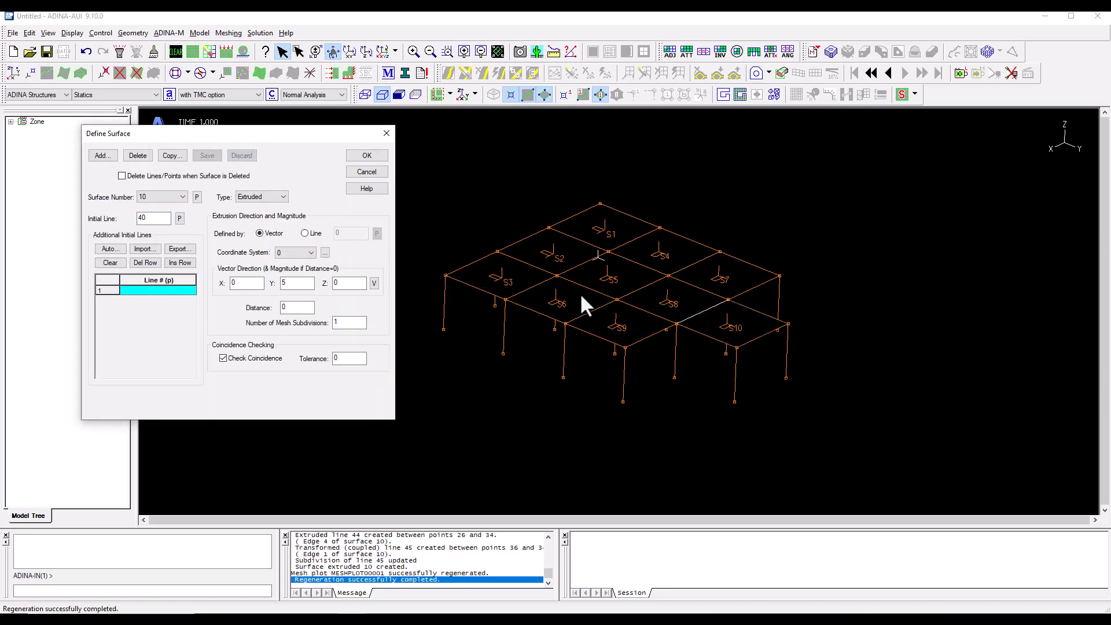
{"action": "left_click", "coordinate": [366, 155]}
- Add line 46 of type Transformed with 2 copies, transformation label 3 and point coincidence checking enabled
{"action": "middle_click_drag", "start_coordinate": [580, 286], "coordinate": [604, 333]}
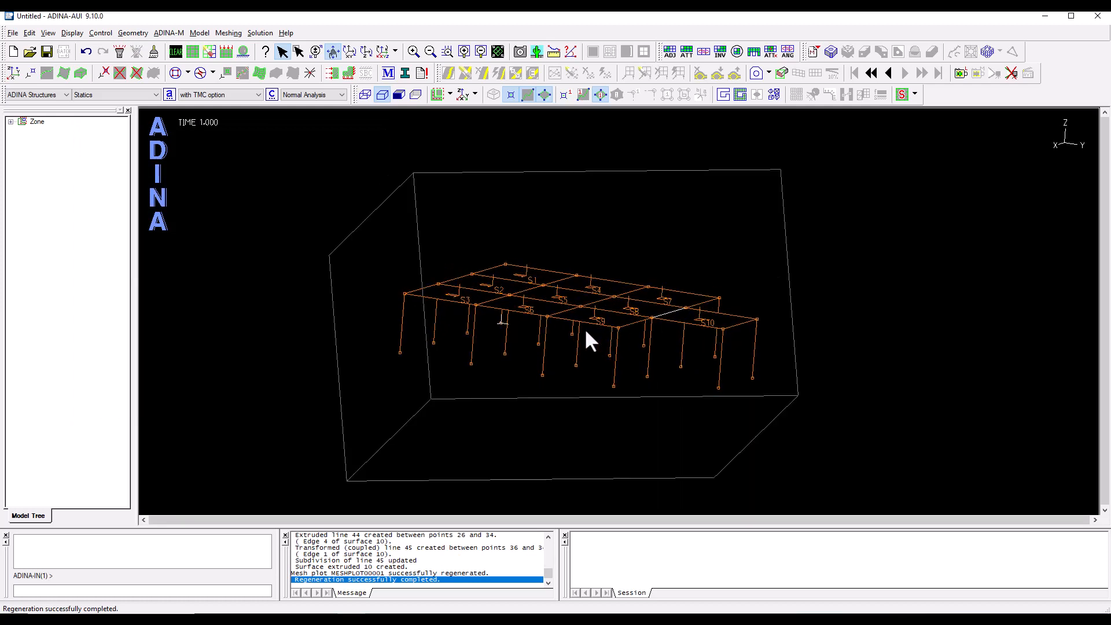
{"action": "middle_click_drag", "start_coordinate": [741, 346], "coordinate": [615, 291]}
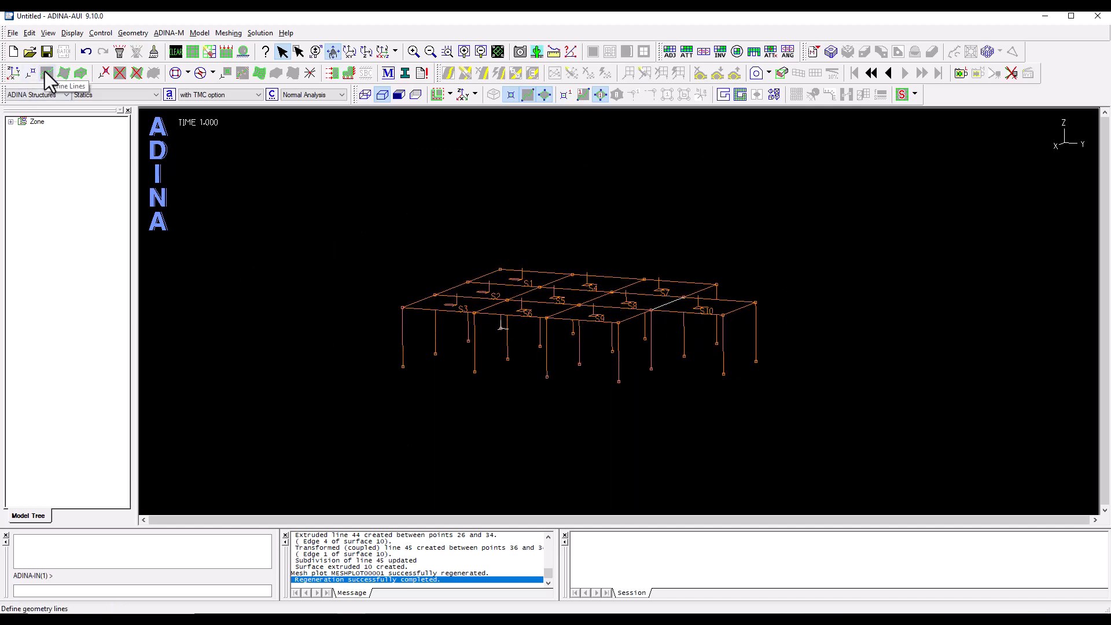
{"action": "left_click", "coordinate": [45, 71]}
{"action": "left_click_drag", "start_coordinate": [387, 179], "coordinate": [157, 136]}
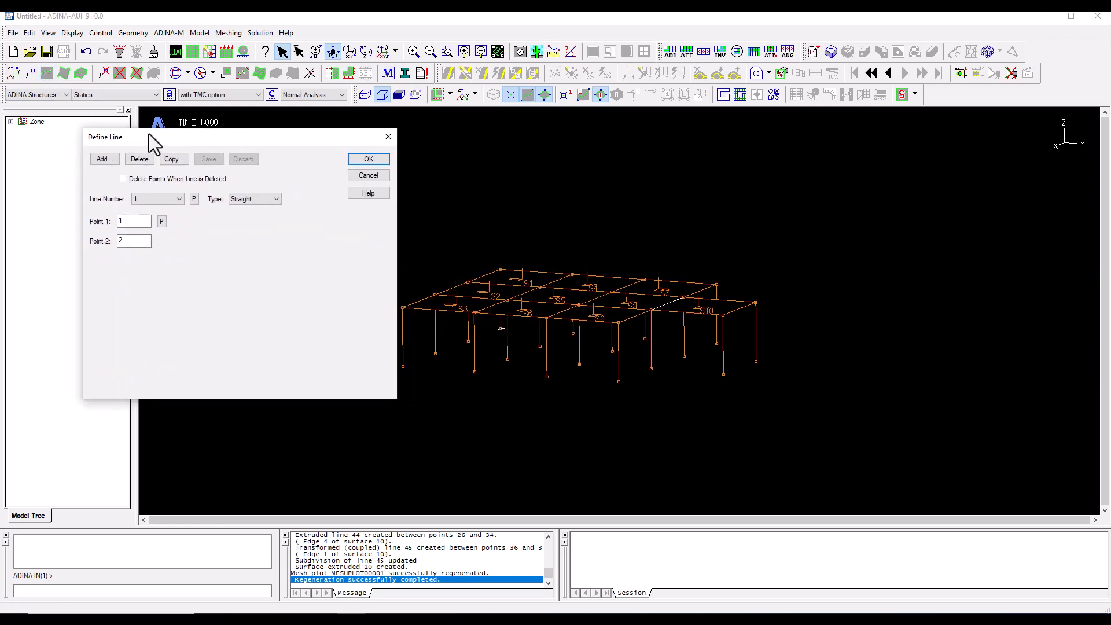
{"action": "left_click", "coordinate": [103, 158]}
{"action": "left_click", "coordinate": [250, 202]}
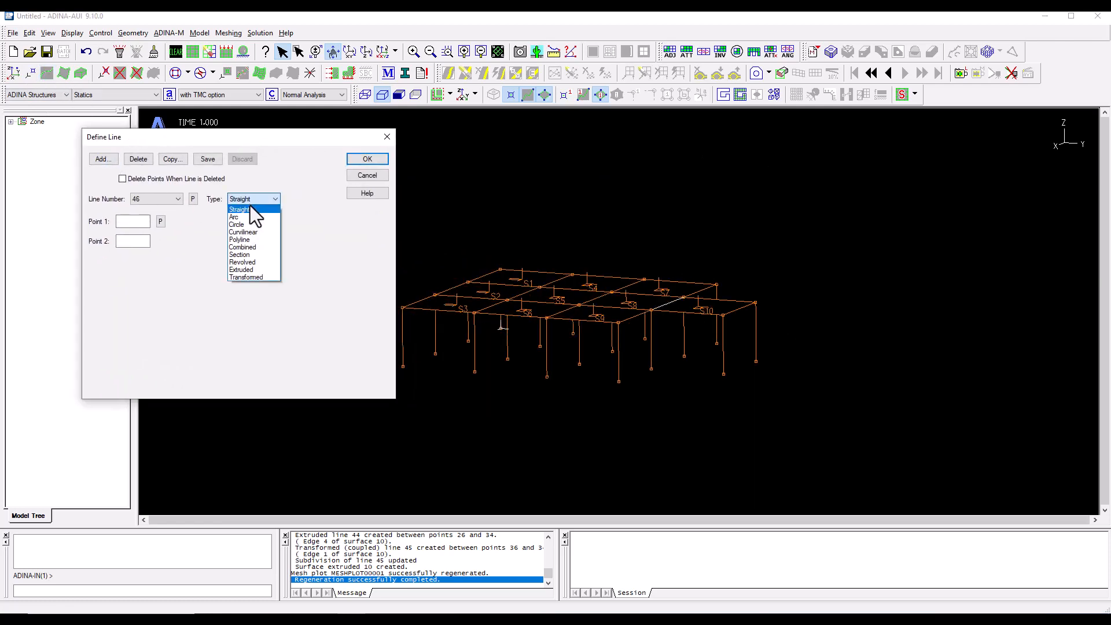
{"action": "left_click", "coordinate": [253, 276]}
{"action": "double_click", "coordinate": [165, 242]}
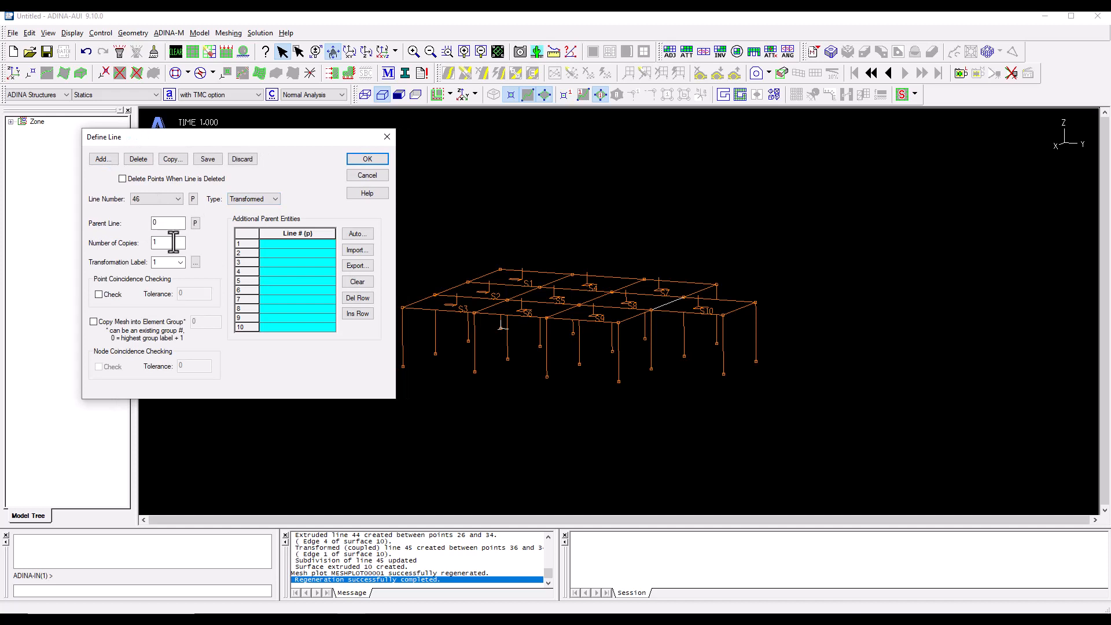
{"action": "type", "text": "2"}
{"action": "left_click", "coordinate": [182, 262]}
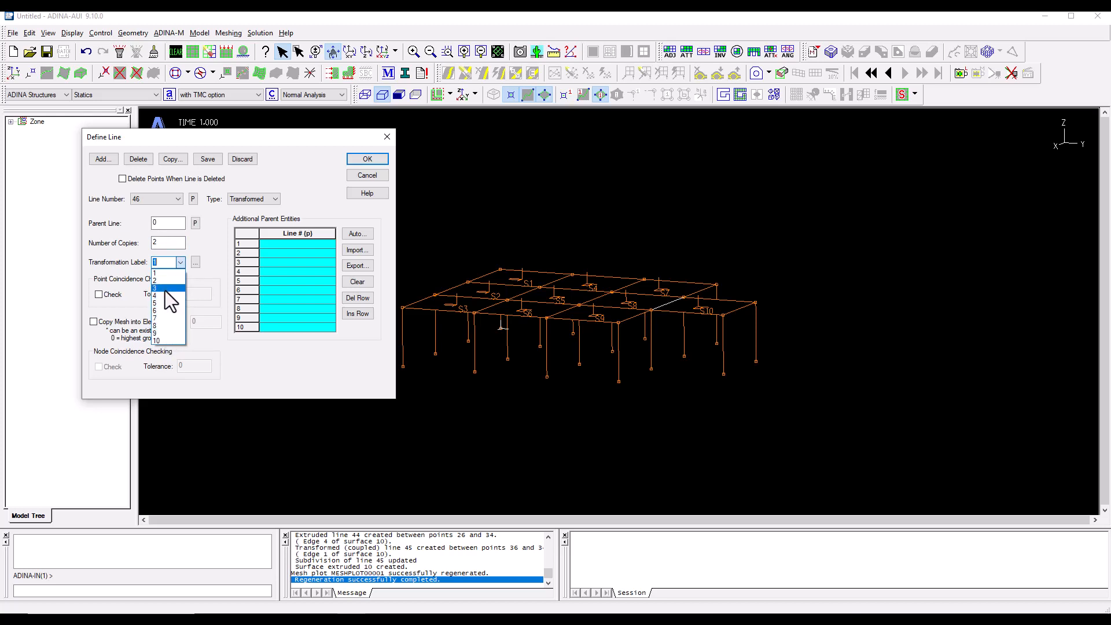
{"action": "left_click", "coordinate": [164, 288]}
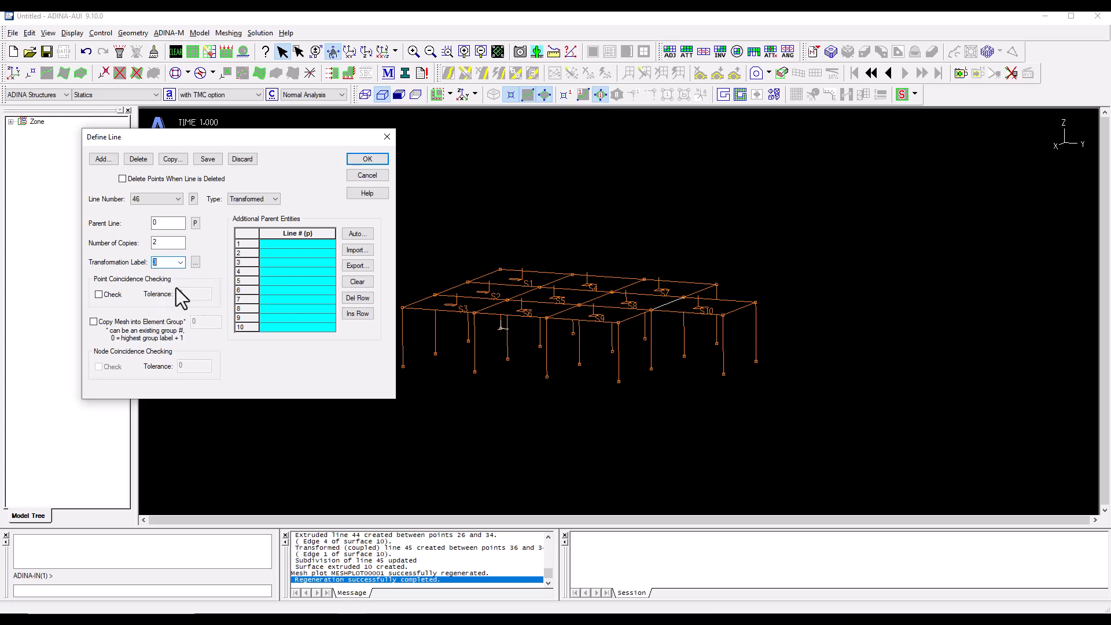
{"action": "left_click", "coordinate": [99, 295]}
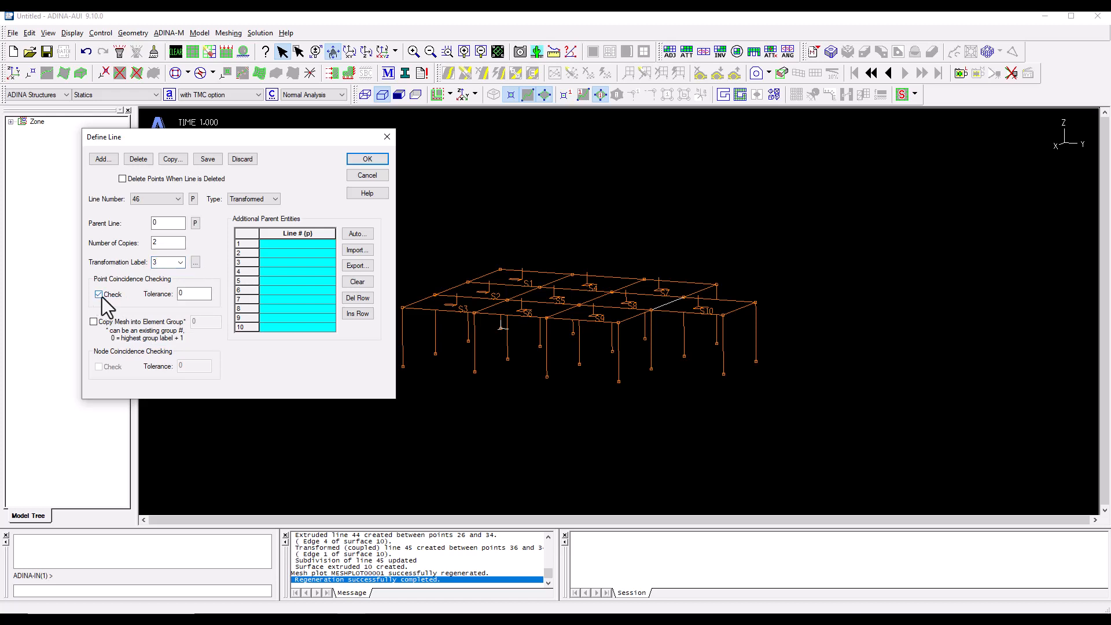
{"action": "left_click", "coordinate": [283, 245]}
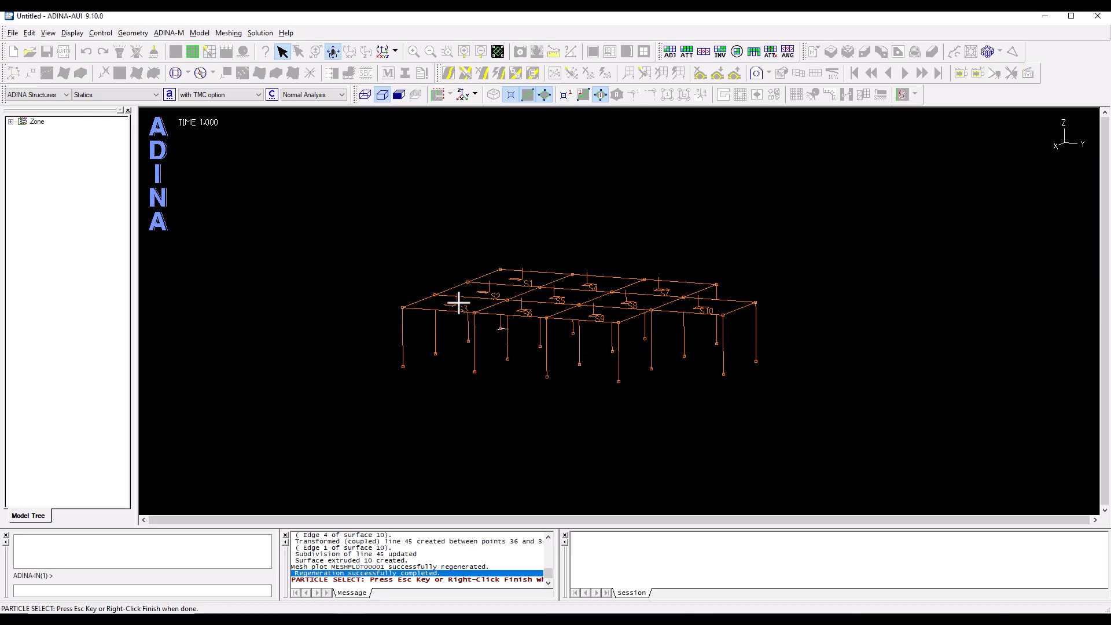
{"action": "right_click", "coordinate": [493, 294]}
{"action": "left_click", "coordinate": [530, 371]}
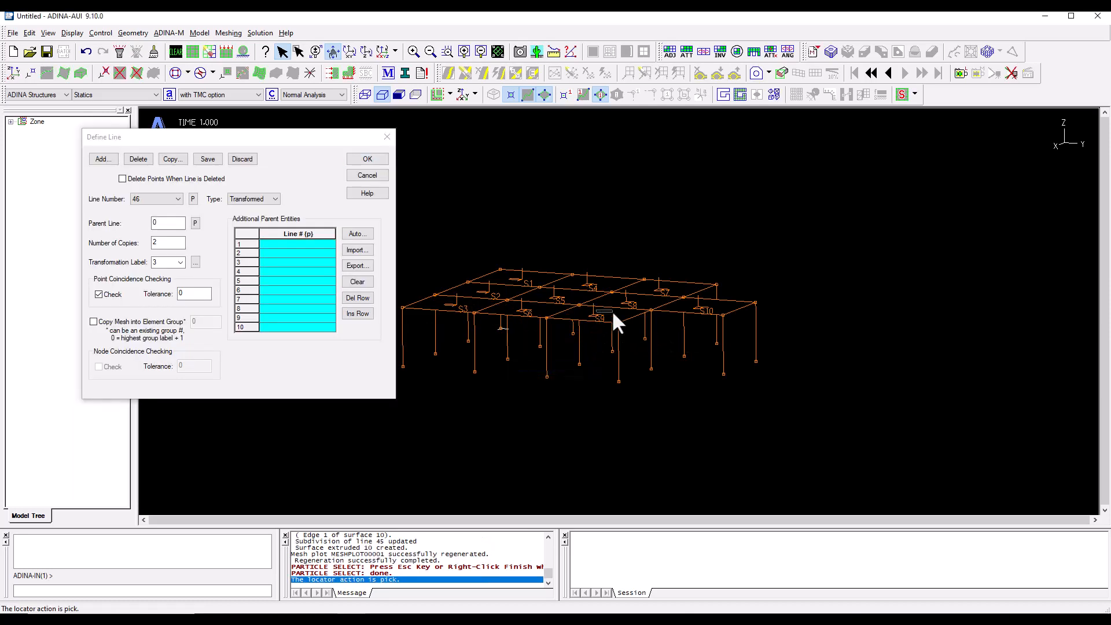
- Select the floor beam lines, invert the selection to take column lines 1 to 18 as parent entities, and save the transformed copies
{"action": "middle_click_drag", "start_coordinate": [613, 310], "coordinate": [449, 282]}
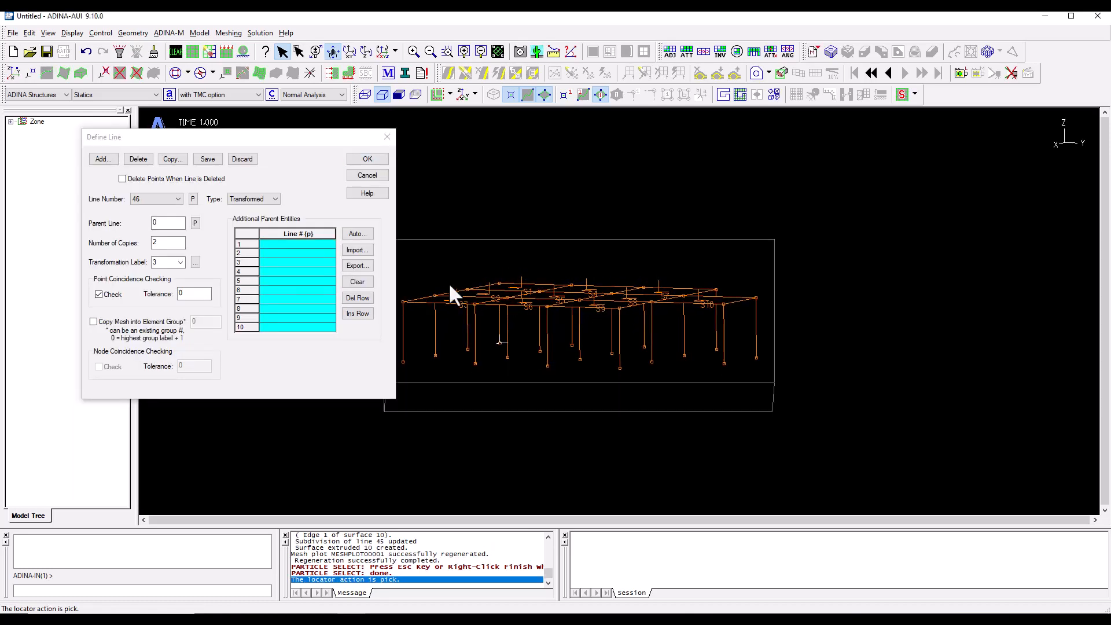
{"action": "left_click", "coordinate": [315, 248]}
{"action": "left_click_drag", "start_coordinate": [346, 249], "coordinate": [825, 315]}
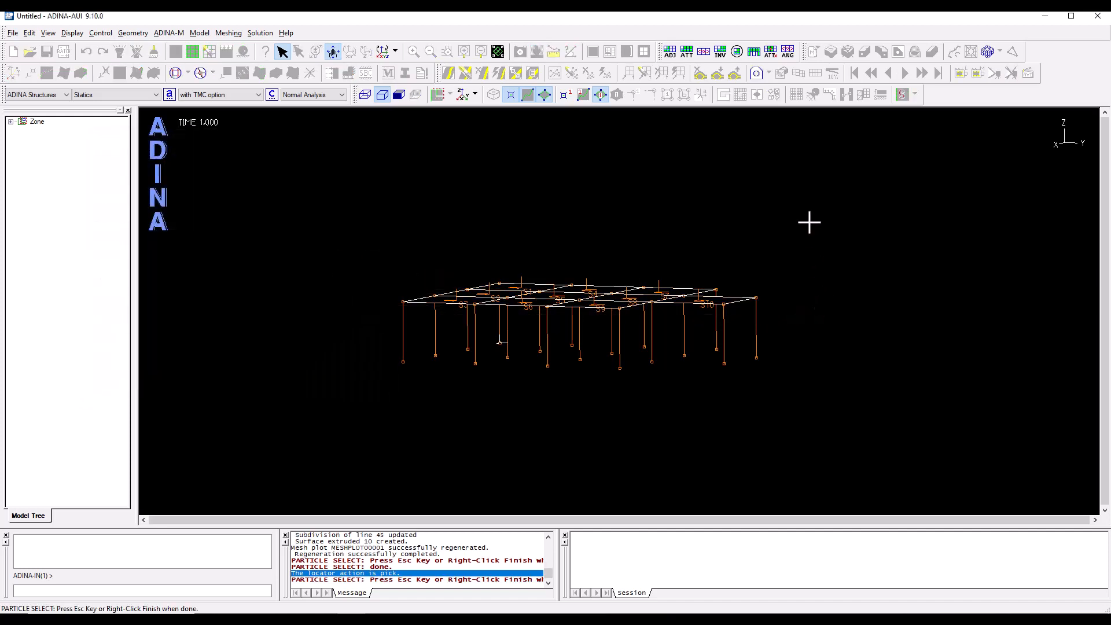
{"action": "right_click", "coordinate": [815, 220]}
{"action": "left_click", "coordinate": [842, 259]}
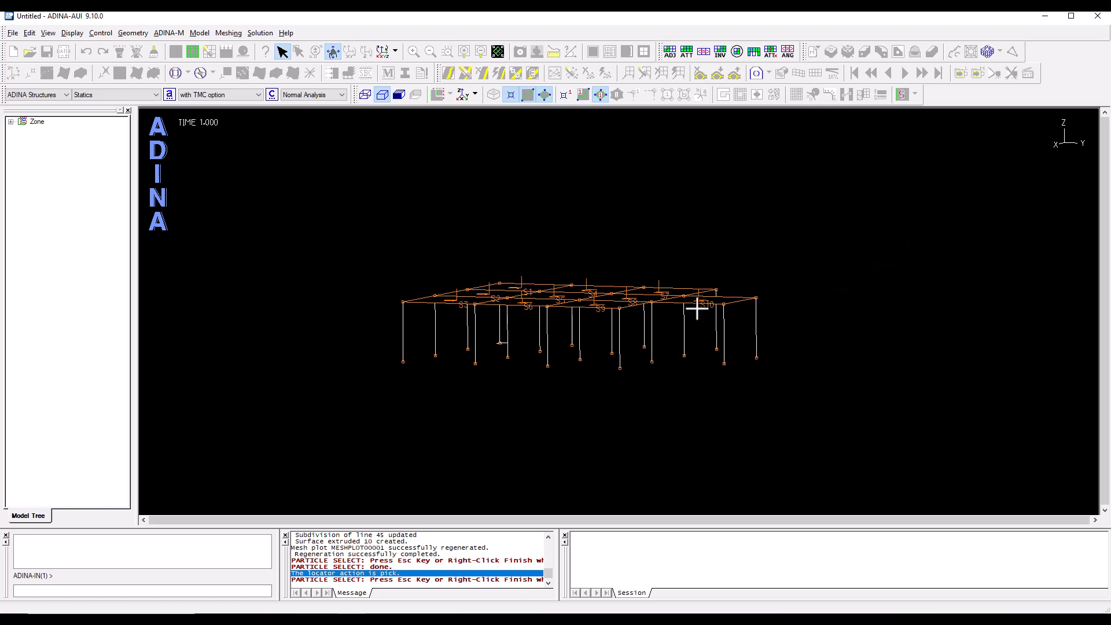
{"action": "right_click", "coordinate": [228, 197]}
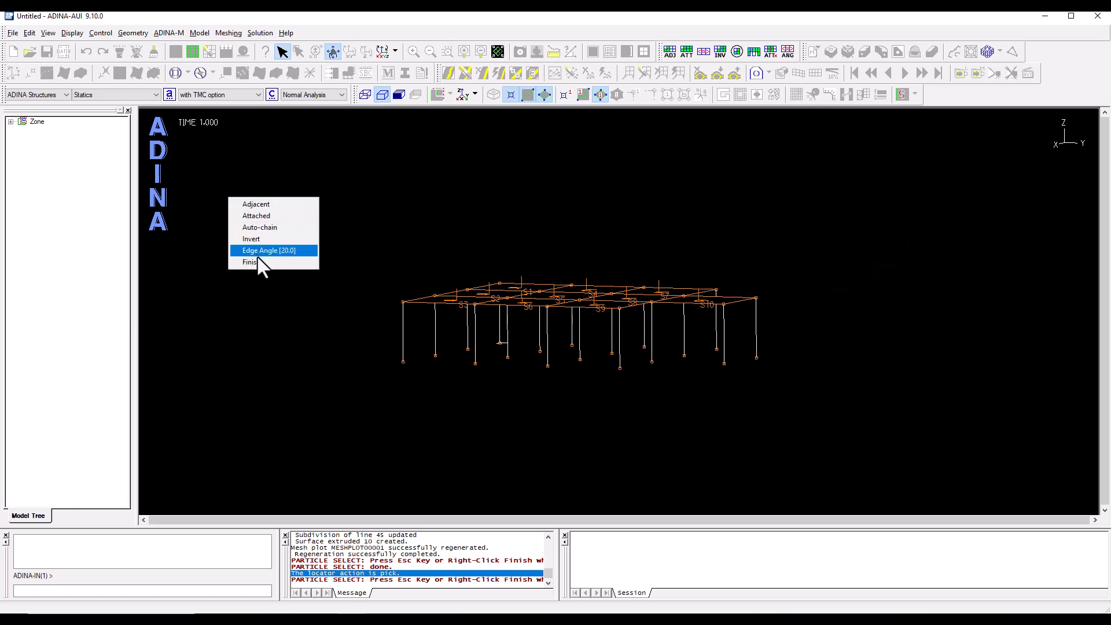
{"action": "left_click", "coordinate": [254, 262]}
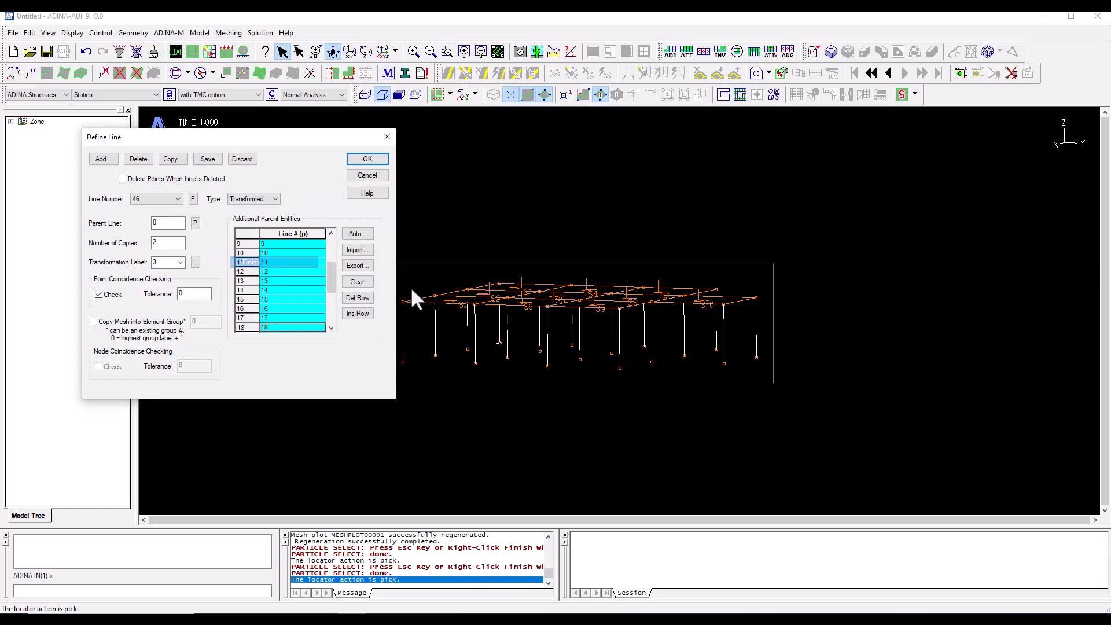
{"action": "left_click", "coordinate": [204, 160]}
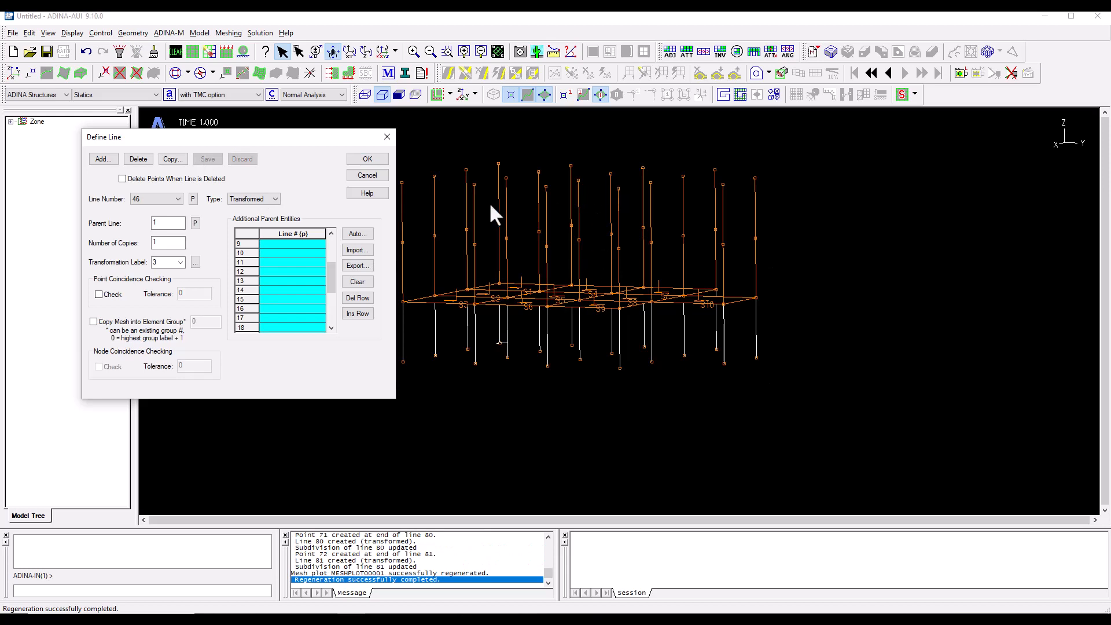
- Close the line definition and add surface 11 of type Transformed with 2 copies, transformation label 3 and point coincidence checking enabled
{"action": "left_click", "coordinate": [365, 175]}
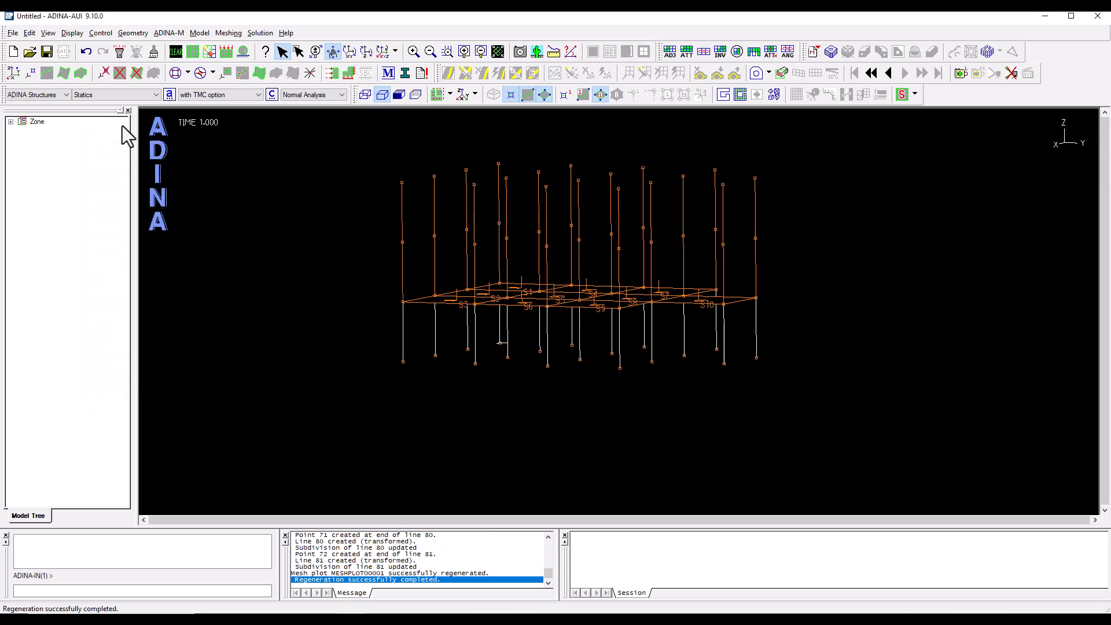
{"action": "left_click", "coordinate": [64, 77]}
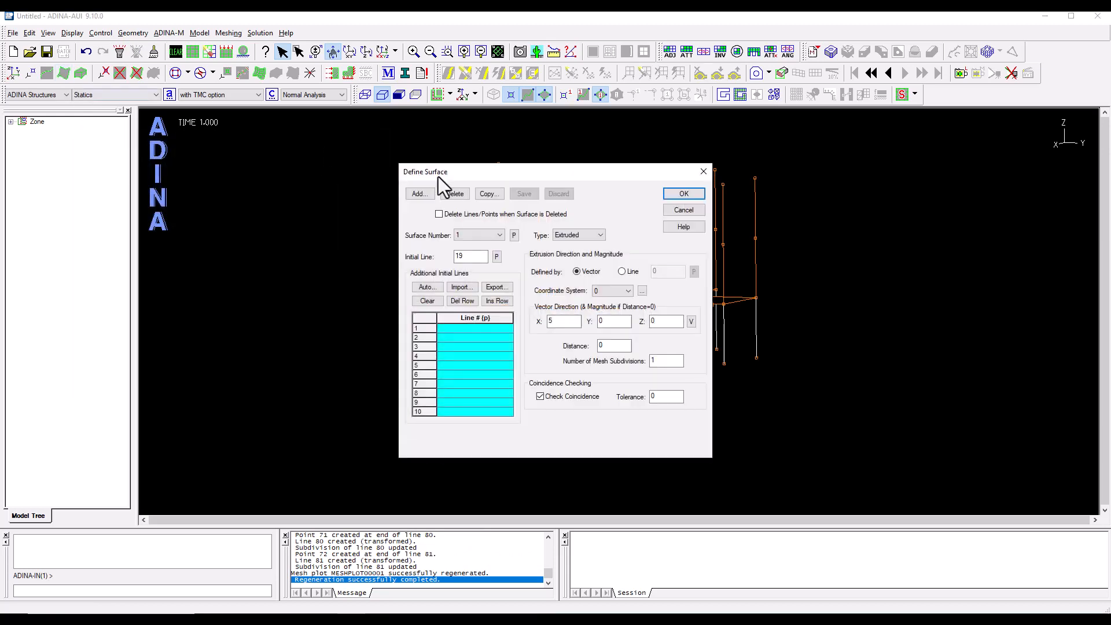
{"action": "left_click_drag", "start_coordinate": [537, 176], "coordinate": [204, 134]}
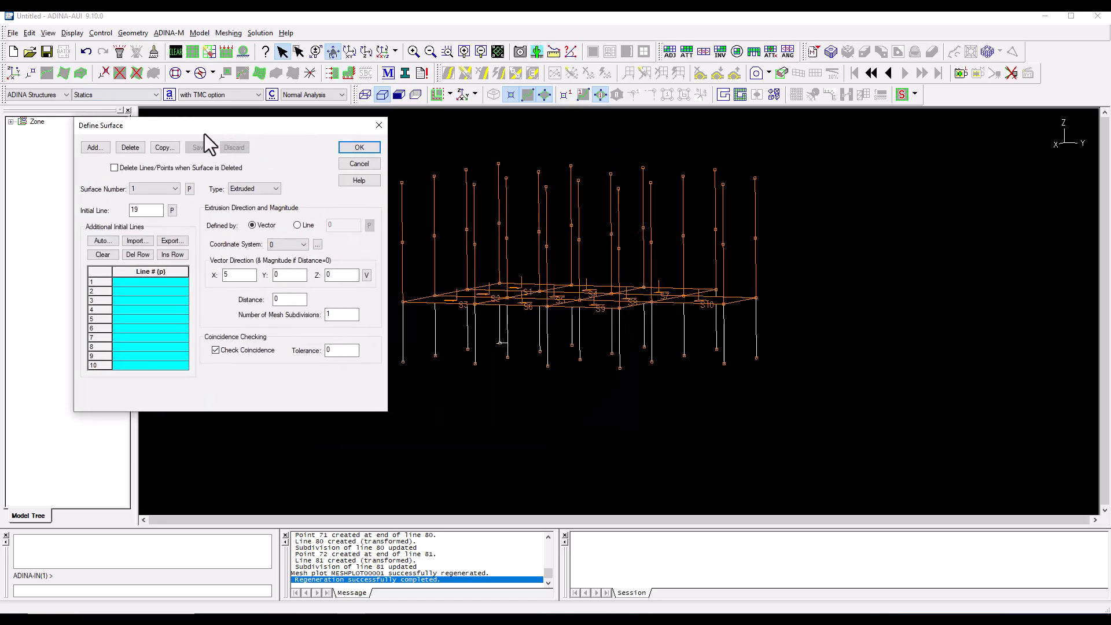
{"action": "left_click", "coordinate": [95, 147]}
{"action": "left_click", "coordinate": [248, 189]}
{"action": "left_click", "coordinate": [258, 249]}
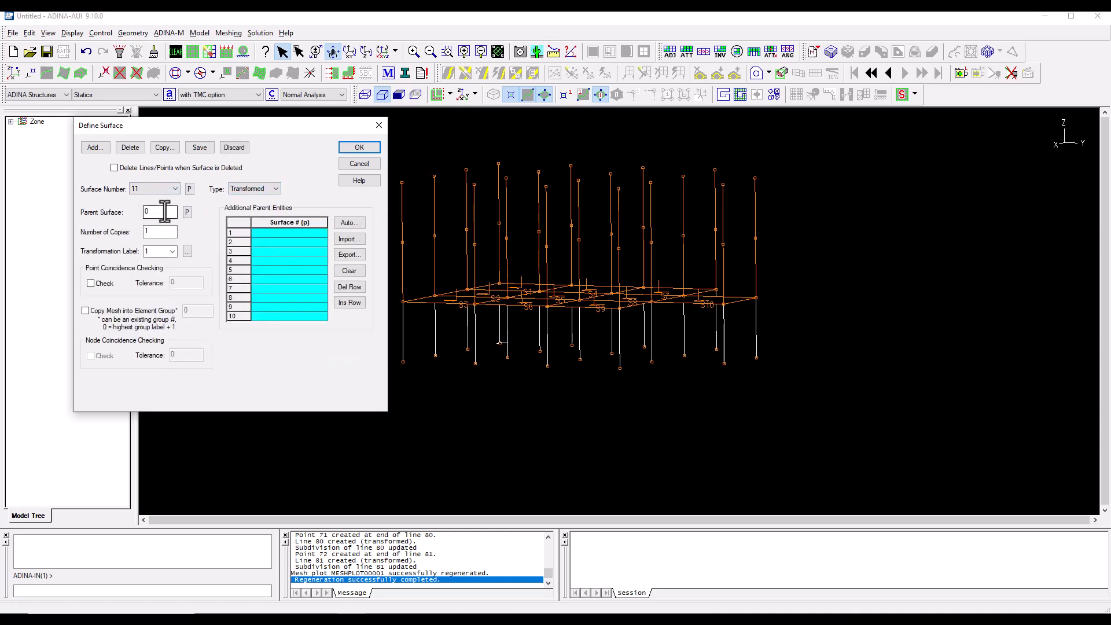
{"action": "double_click", "coordinate": [160, 232]}
{"action": "type", "text": "2"}
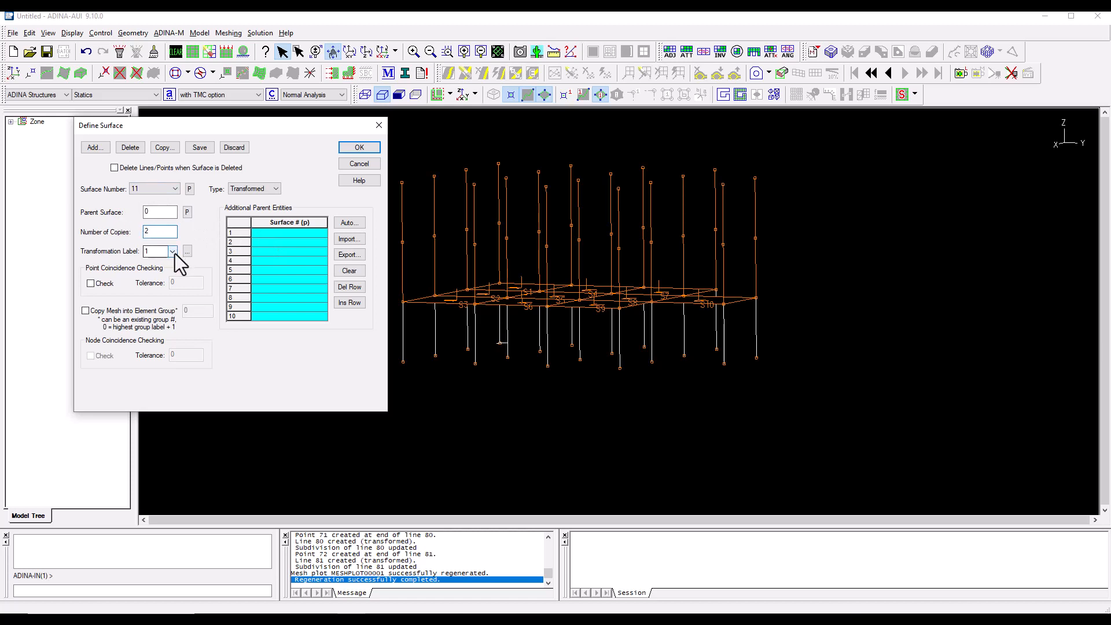
{"action": "left_click", "coordinate": [172, 251]}
{"action": "left_click", "coordinate": [160, 277]}
{"action": "left_click", "coordinate": [91, 284]}
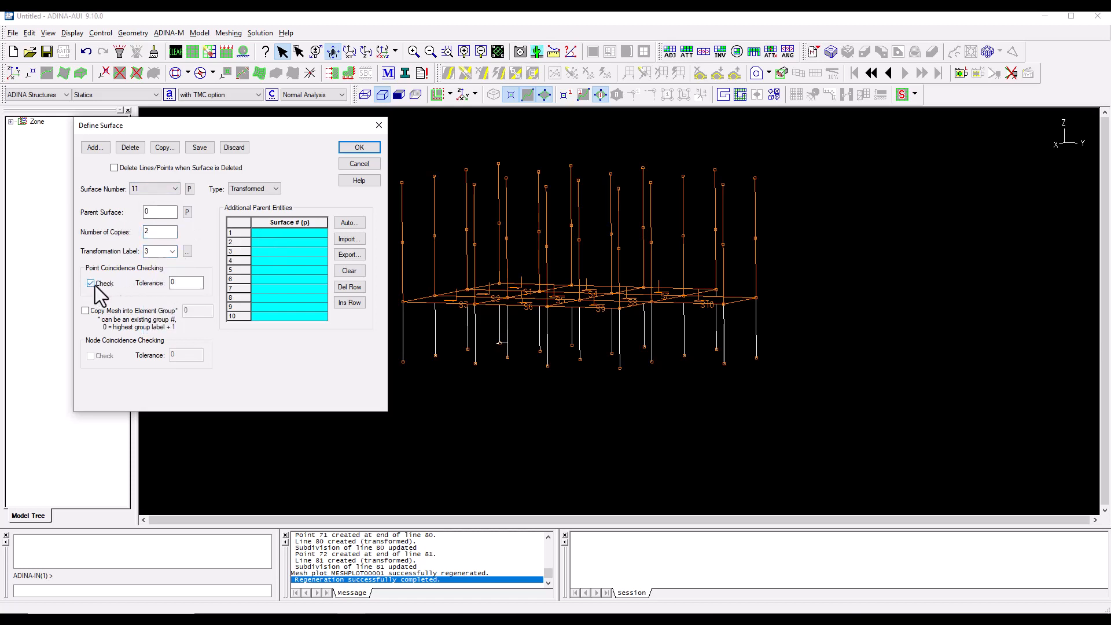
- Select all the floor surfaces, 1 to 10, as parent entities and create their transformed copies on the upper storeys
{"action": "left_click", "coordinate": [290, 235]}
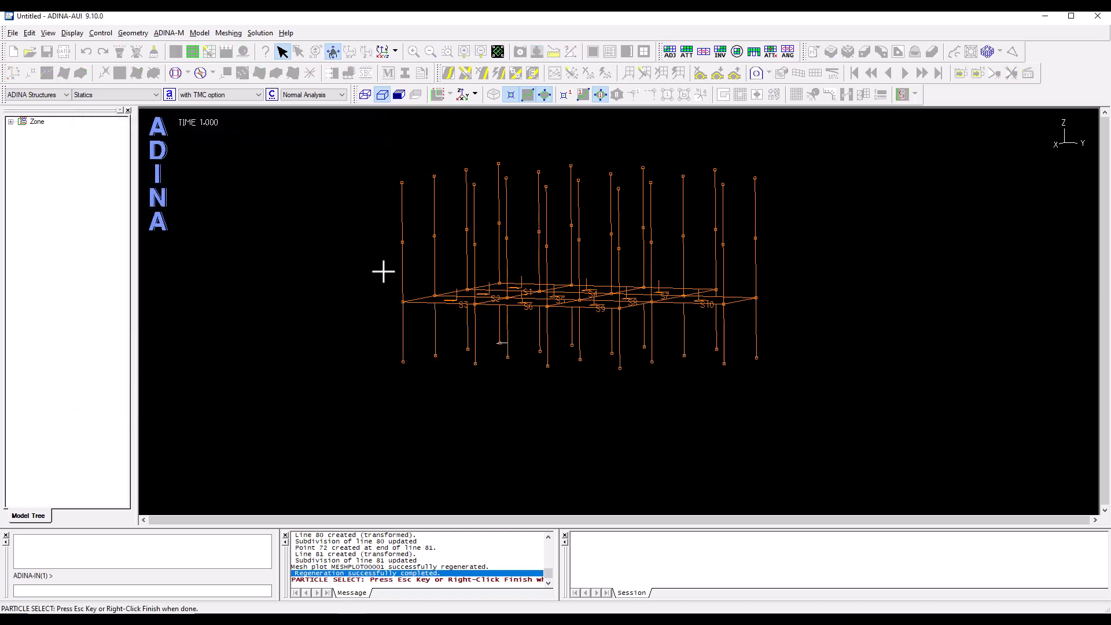
{"action": "left_click_drag", "start_coordinate": [355, 257], "coordinate": [822, 330]}
{"action": "right_click", "coordinate": [809, 260]}
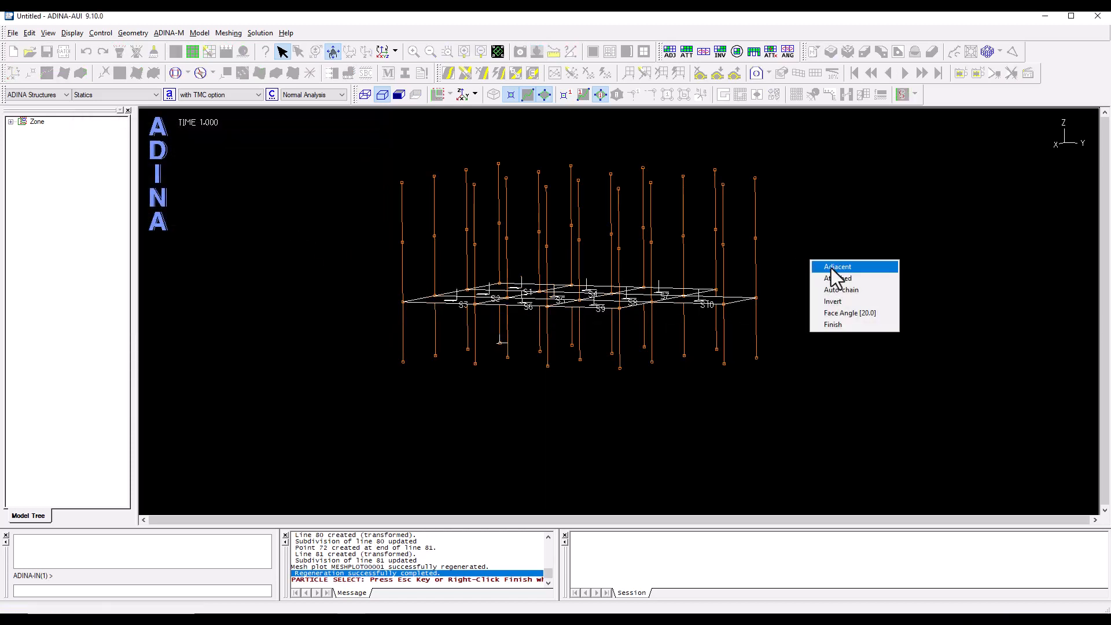
{"action": "left_click", "coordinate": [845, 321]}
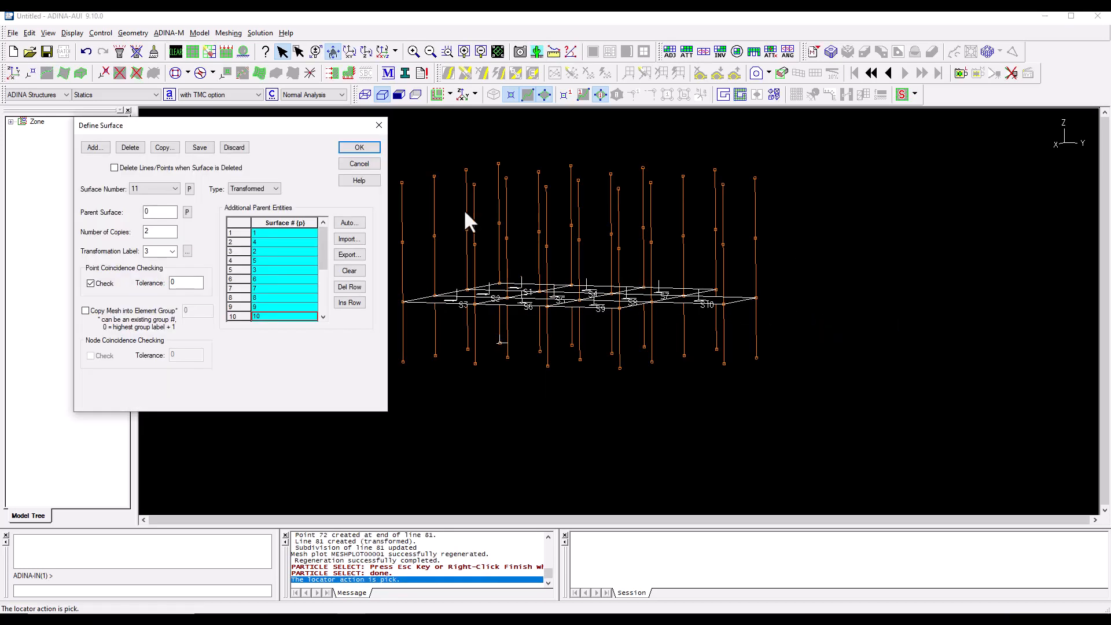
{"action": "left_click", "coordinate": [345, 153]}
- Hide the surface labels on the three-storey frame
{"action": "left_click", "coordinate": [593, 240]}
{"action": "middle_click_drag", "start_coordinate": [593, 239], "coordinate": [857, 230]}
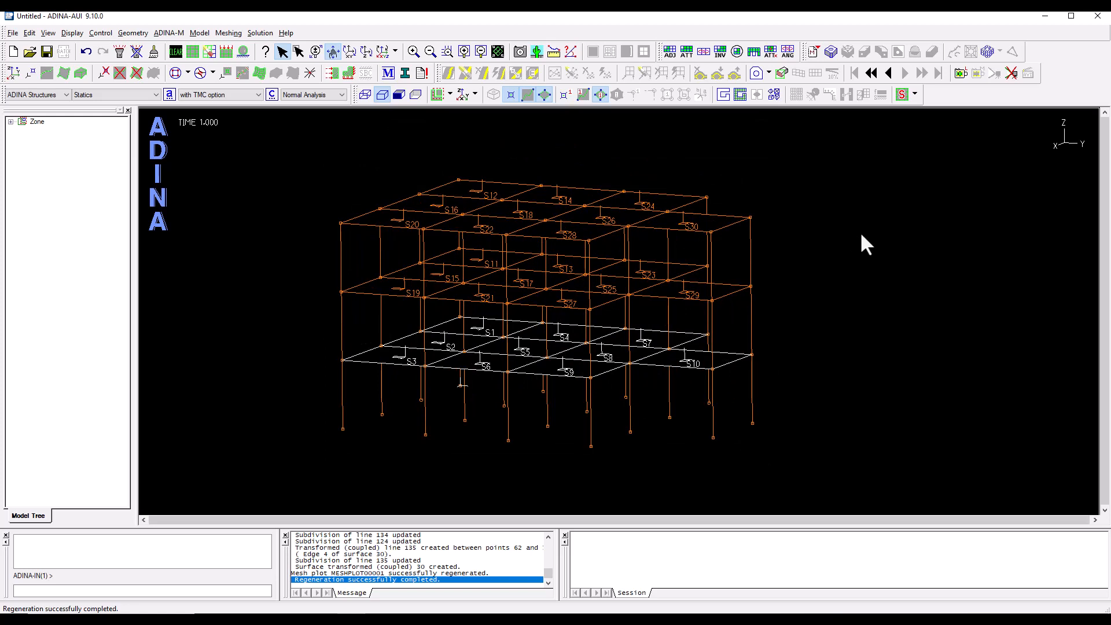
{"action": "left_click", "coordinate": [602, 96]}
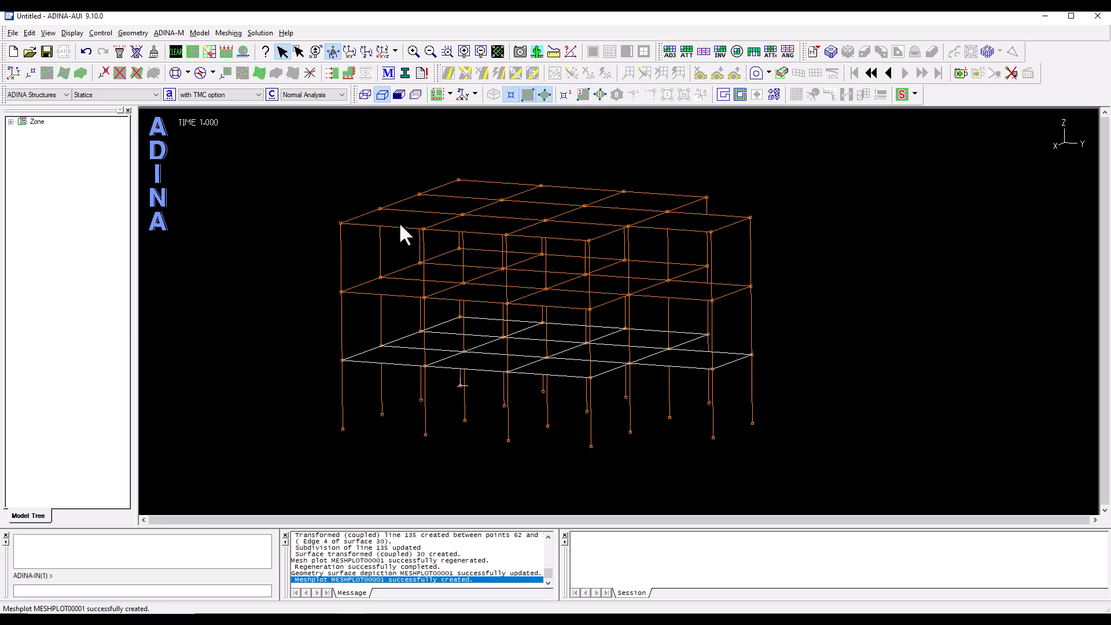
- Add isotropic linear elastic material 1 with the description Concrete
{"action": "left_click", "coordinate": [388, 72]}
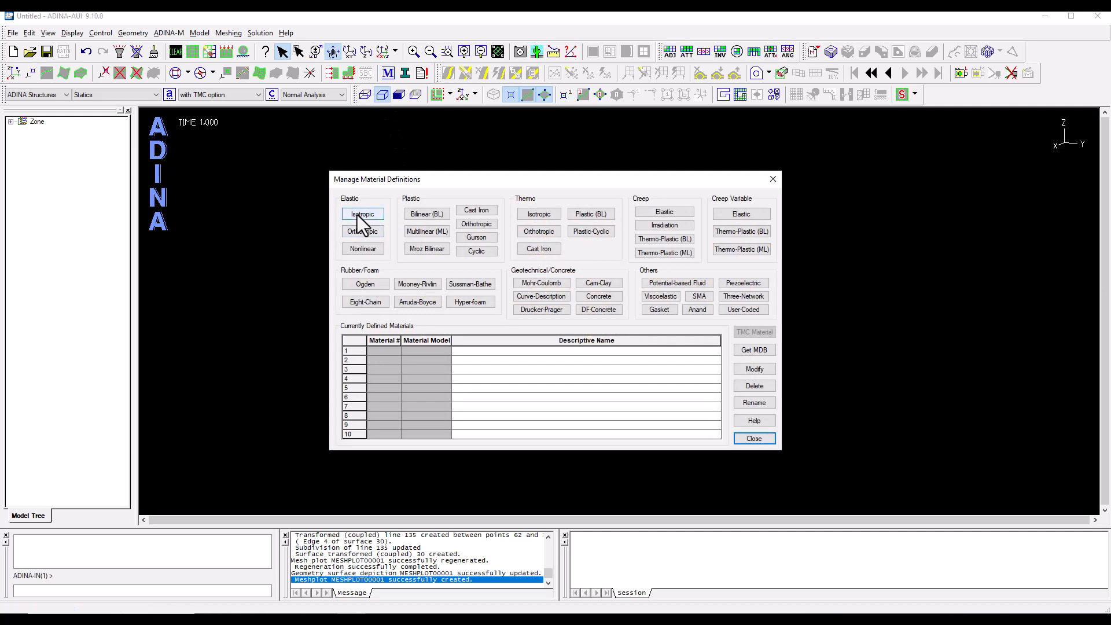
{"action": "left_click", "coordinate": [356, 214]}
{"action": "left_click", "coordinate": [454, 253]}
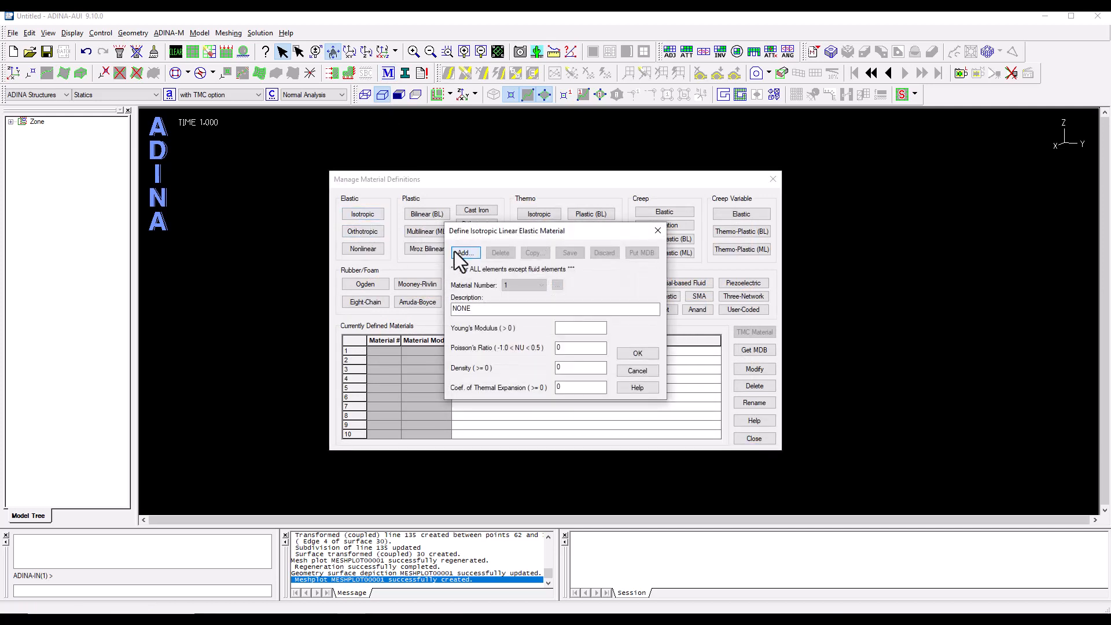
{"action": "double_click", "coordinate": [476, 314]}
{"action": "type", "text": "C"}
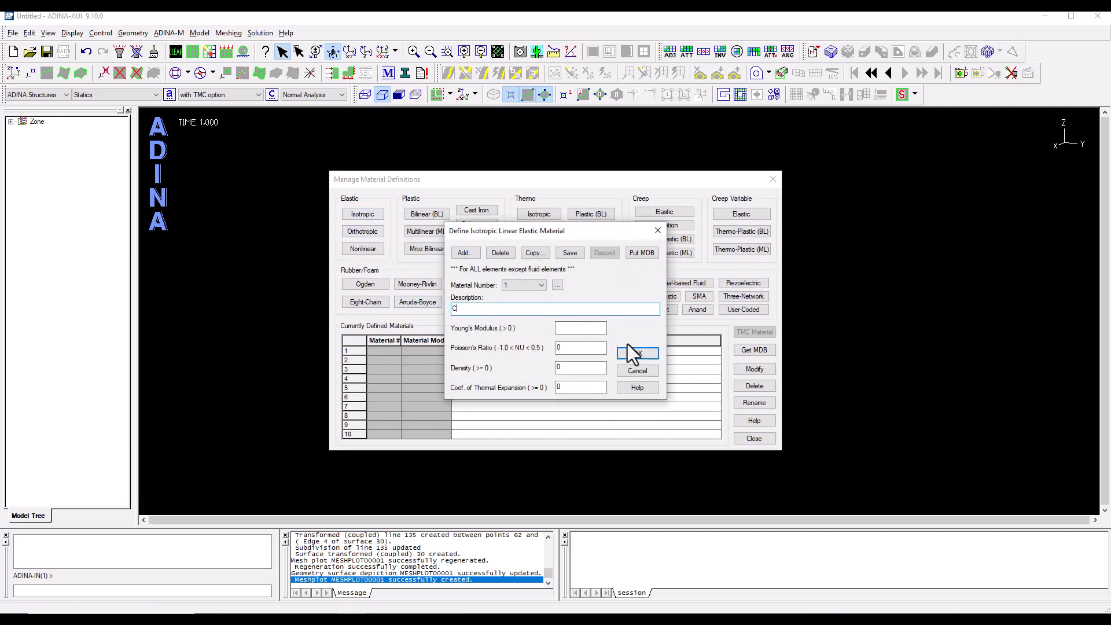
{"action": "type", "text": "oncrete"}
- Set the concrete's Young's modulus to 35e9, Poisson's ratio to 0.22 and density to 2400, and finish the material definitions
{"action": "left_click", "coordinate": [579, 329]}
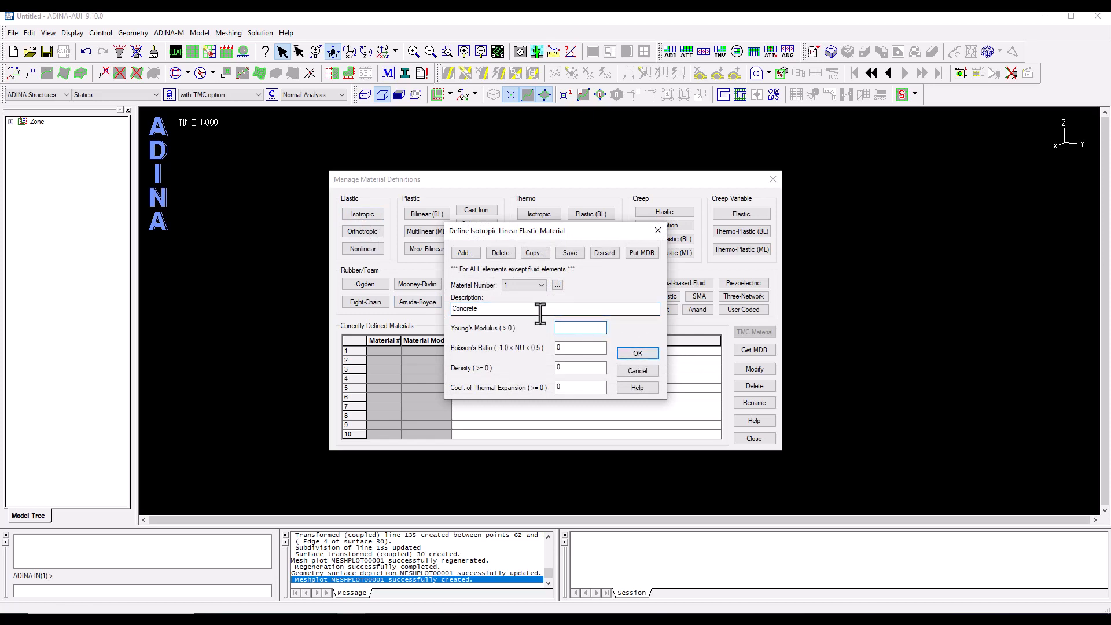
{"action": "type", "text": "35e9"}
{"action": "key", "text": "Tab"}
{"action": "type", "text": "0.22"}
{"action": "key", "text": "Tab"}
{"action": "type", "text": "2400"}
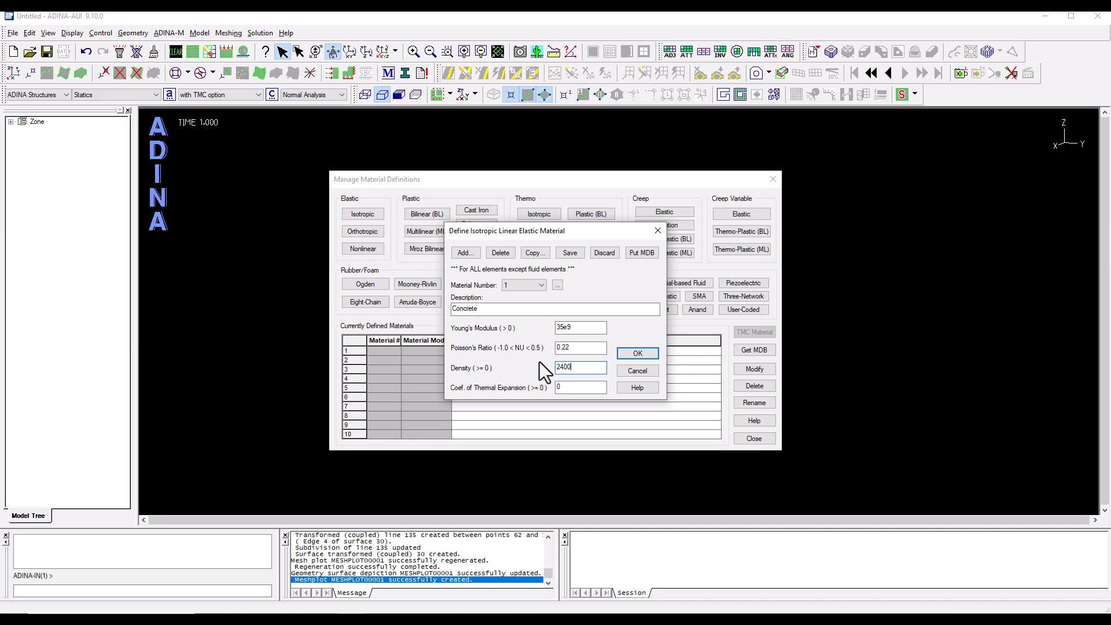
{"action": "left_click", "coordinate": [634, 356]}
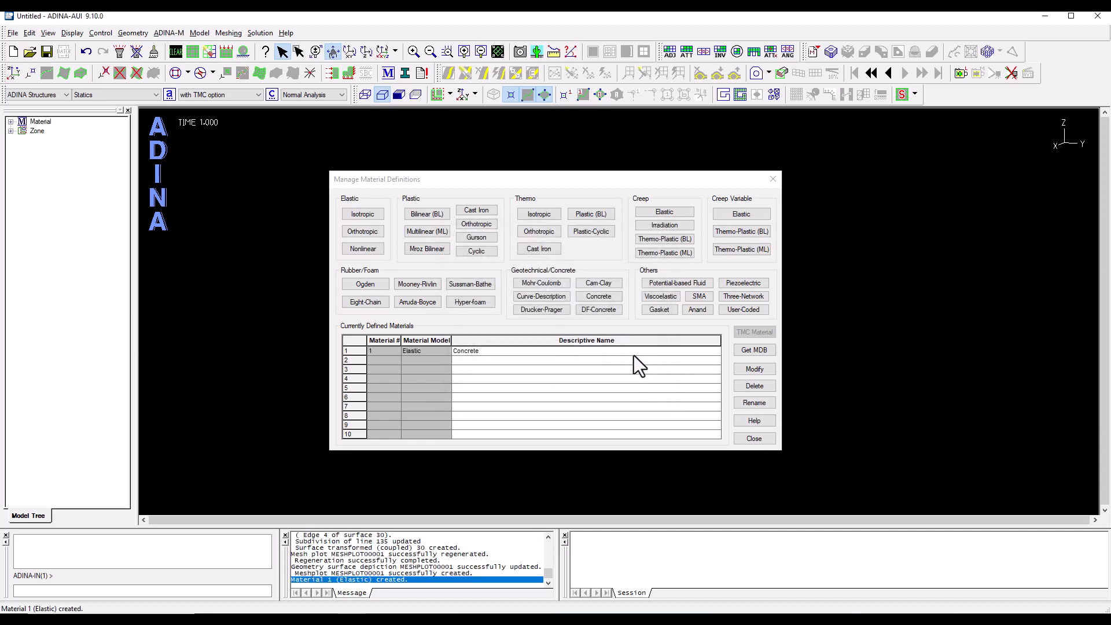
{"action": "left_click", "coordinate": [753, 438]}
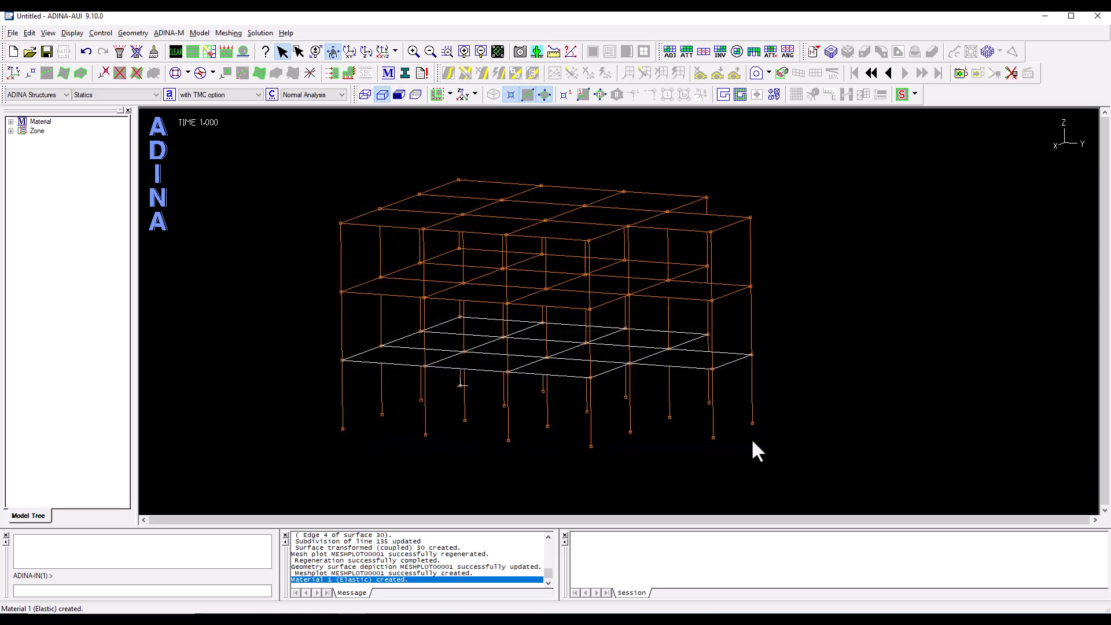
- Add and save rectangular cross section 1 as a square section with a width of 0.275
{"action": "left_click", "coordinate": [406, 72]}
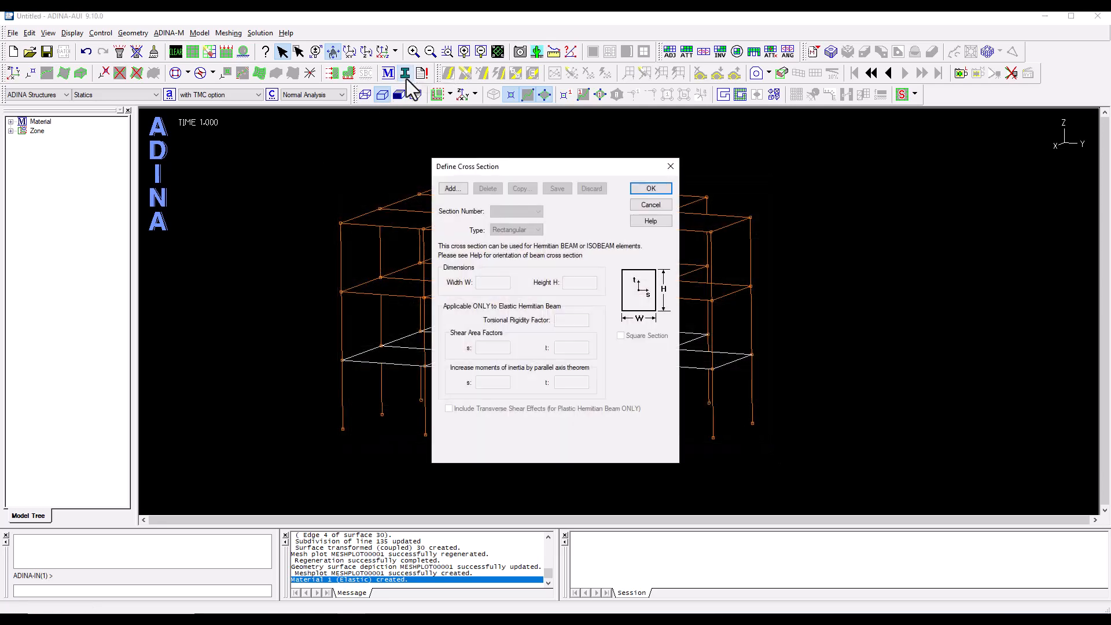
{"action": "left_click", "coordinate": [452, 188]}
{"action": "left_click_drag", "start_coordinate": [494, 282], "coordinate": [462, 282]}
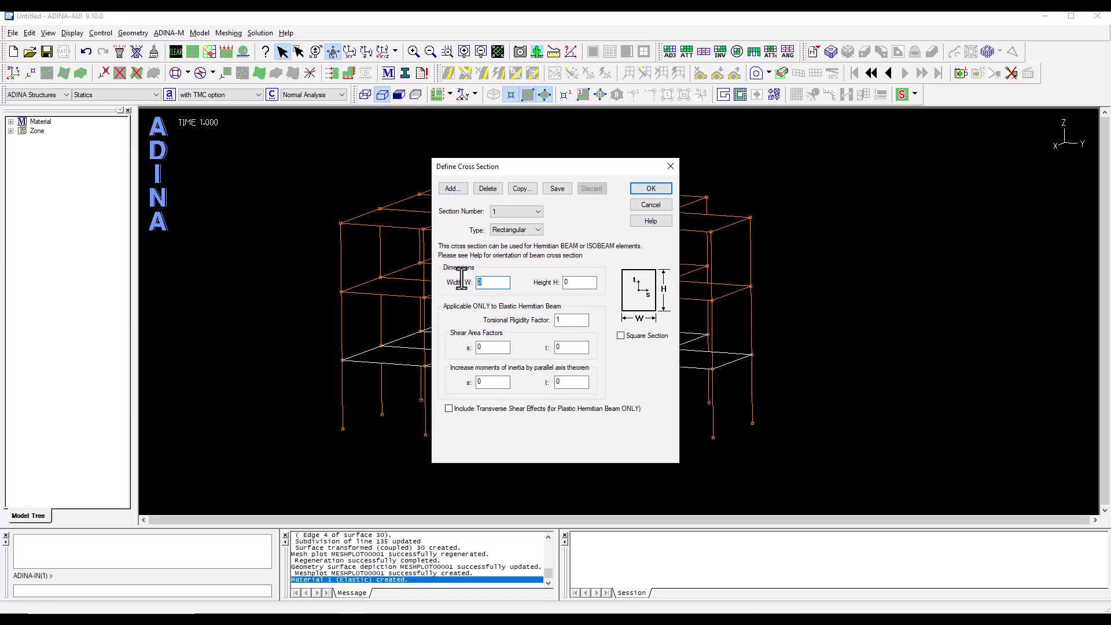
{"action": "type", "text": "0.2"}
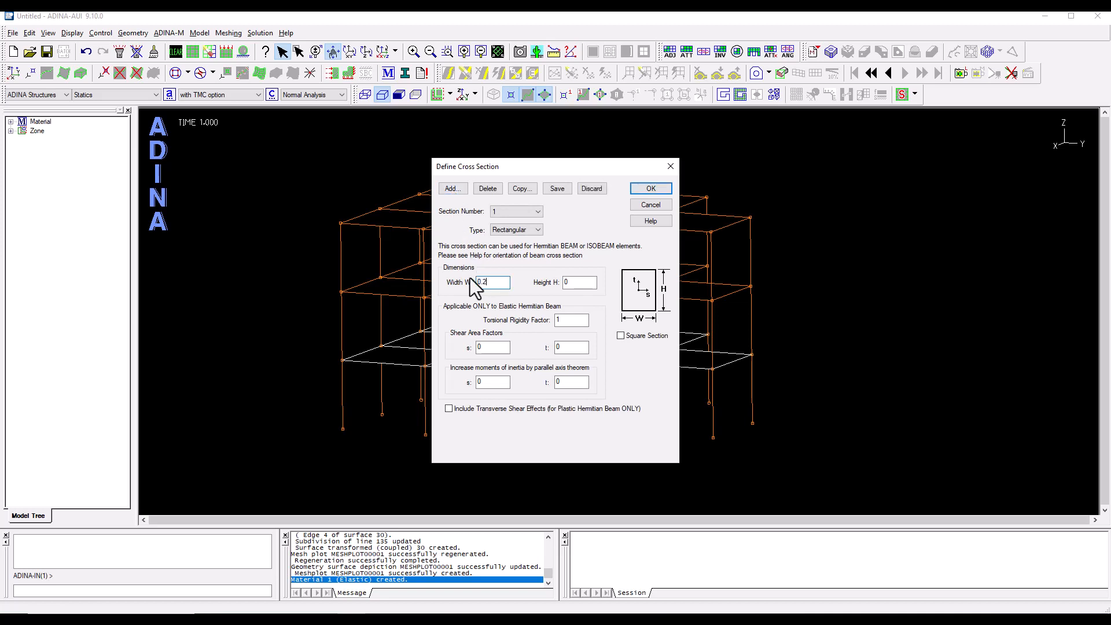
{"action": "type", "text": "75"}
{"action": "left_click", "coordinate": [621, 336]}
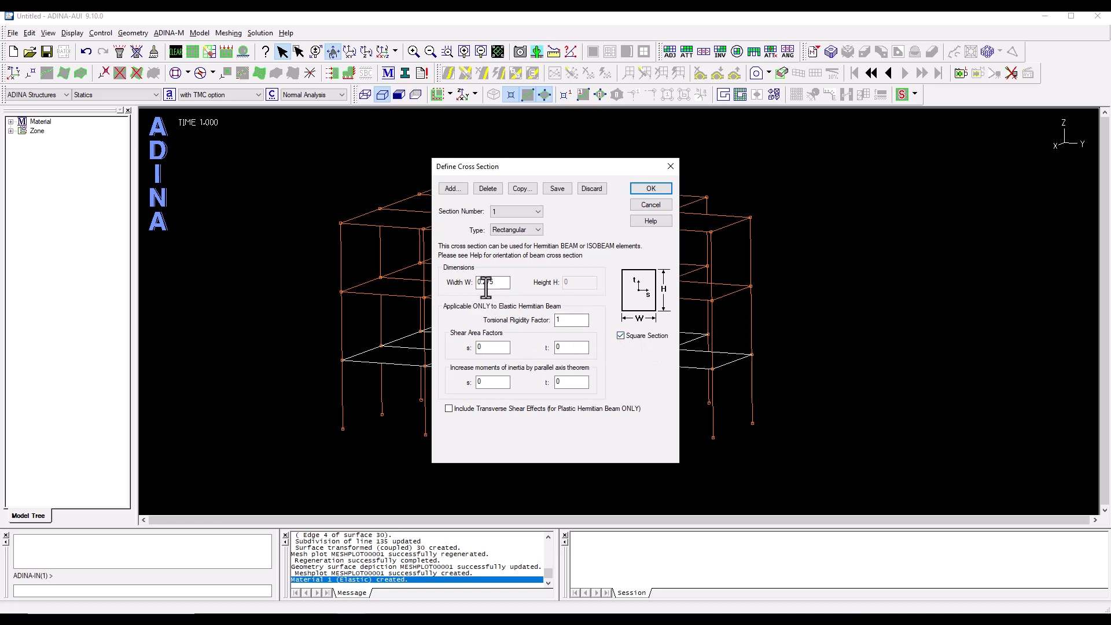
{"action": "left_click", "coordinate": [554, 188]}
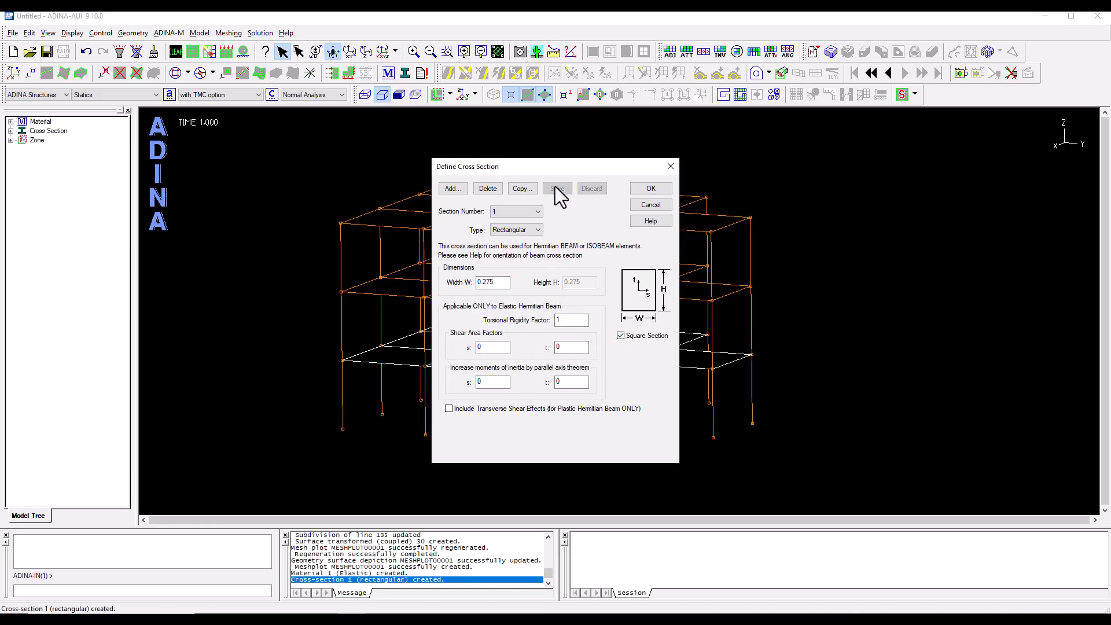
- Add rectangular cross section 2 with width 0.275 and height 0.325, and finish the cross section definitions
{"action": "left_click", "coordinate": [454, 191]}
{"action": "left_click", "coordinate": [491, 282]}
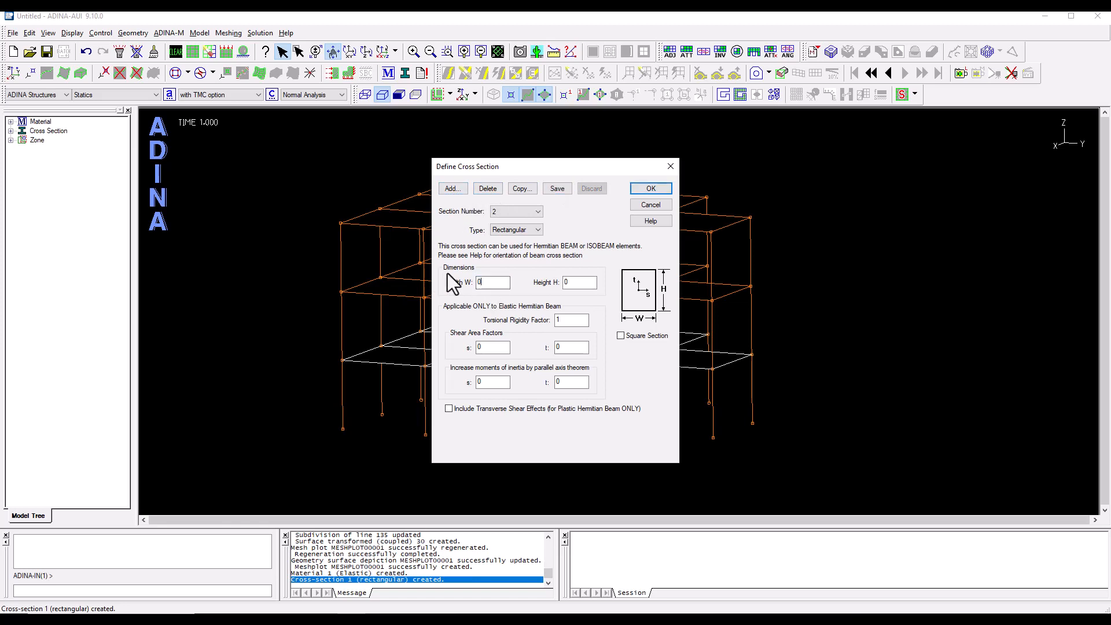
{"action": "type", "text": ".275"}
{"action": "left_click", "coordinate": [579, 282]}
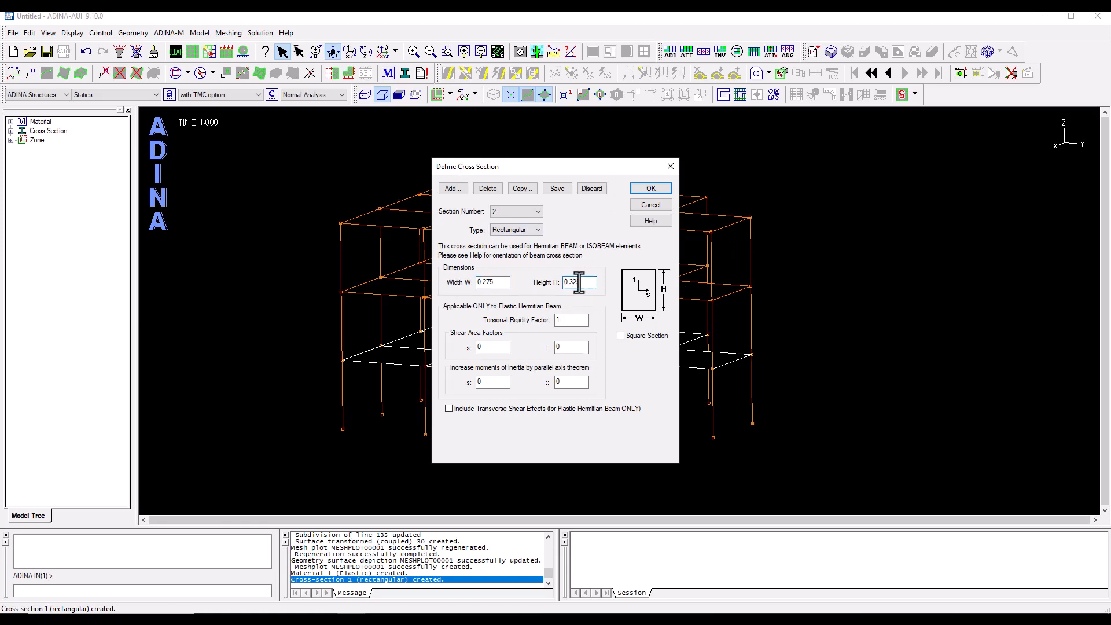
{"action": "left_click", "coordinate": [640, 189]}
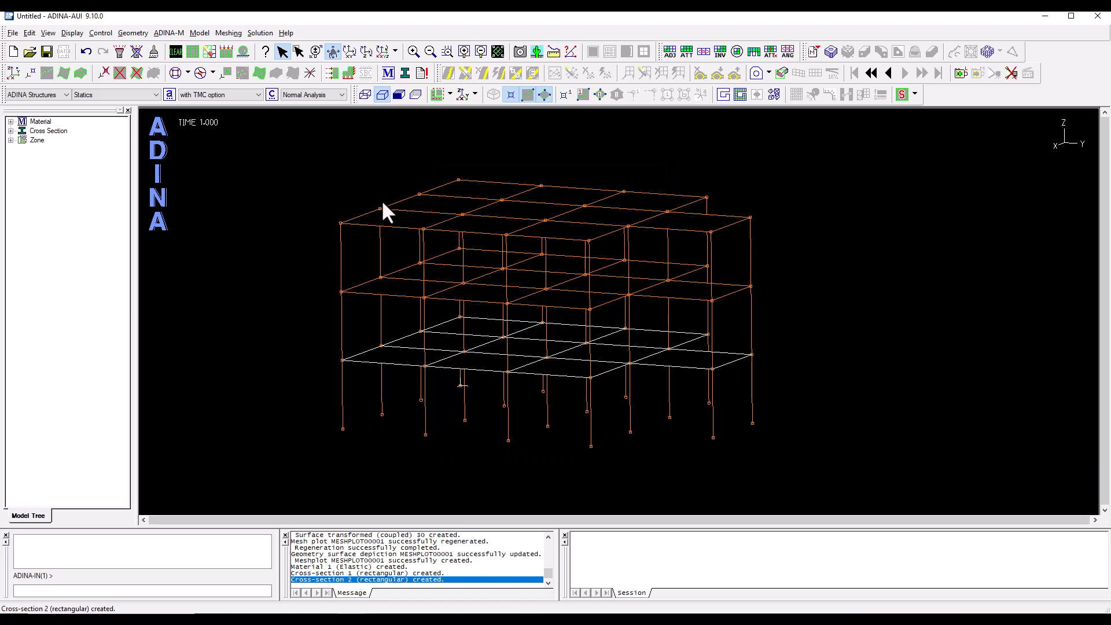
- Add element group 1 and set its type to Shell
{"action": "left_click", "coordinate": [229, 33]}
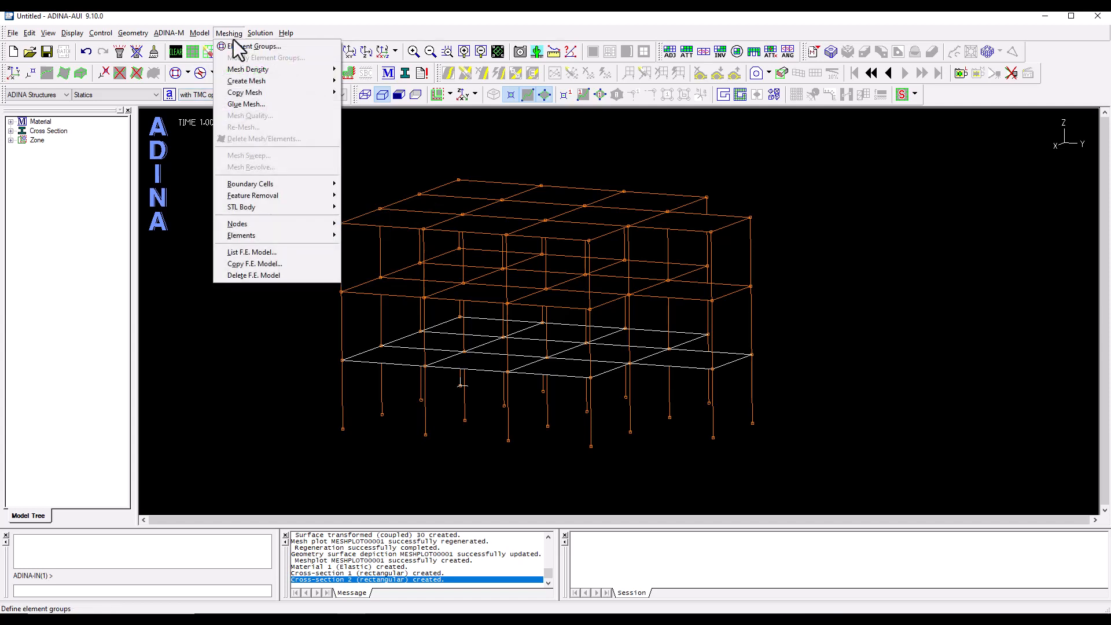
{"action": "left_click", "coordinate": [234, 19]}
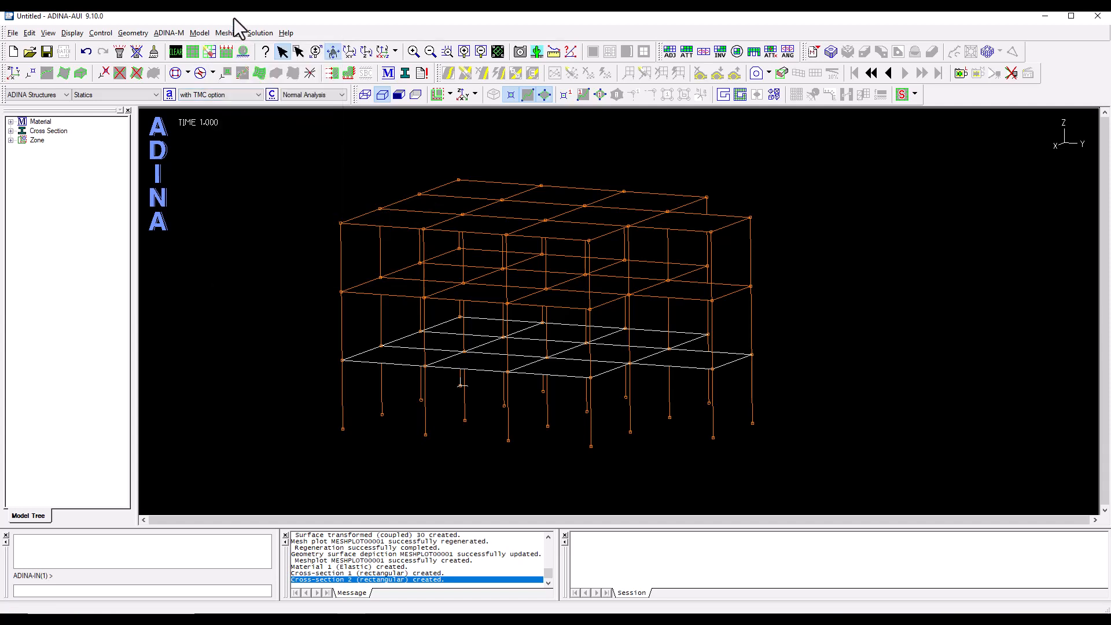
{"action": "left_click", "coordinate": [176, 73]}
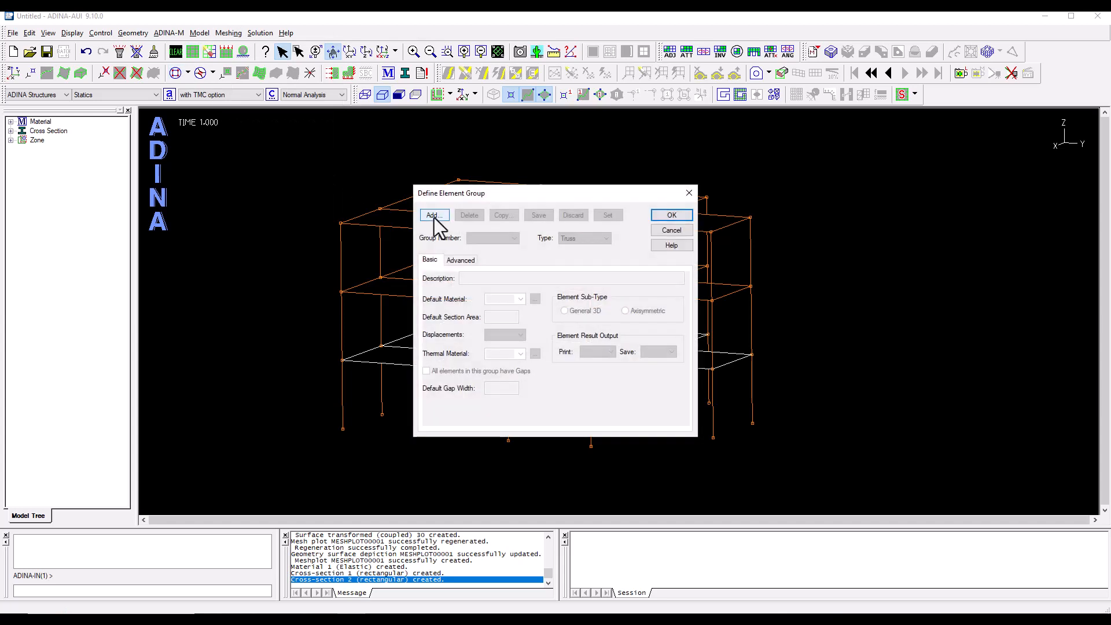
{"action": "left_click", "coordinate": [434, 217]}
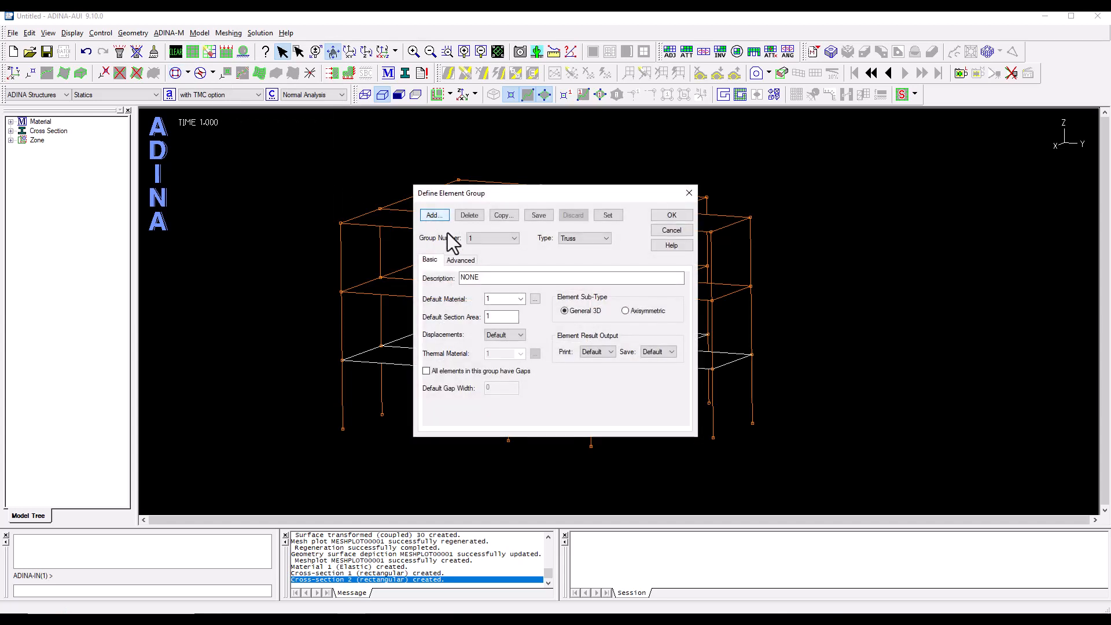
{"action": "left_click", "coordinate": [582, 239]}
{"action": "left_click", "coordinate": [573, 281]}
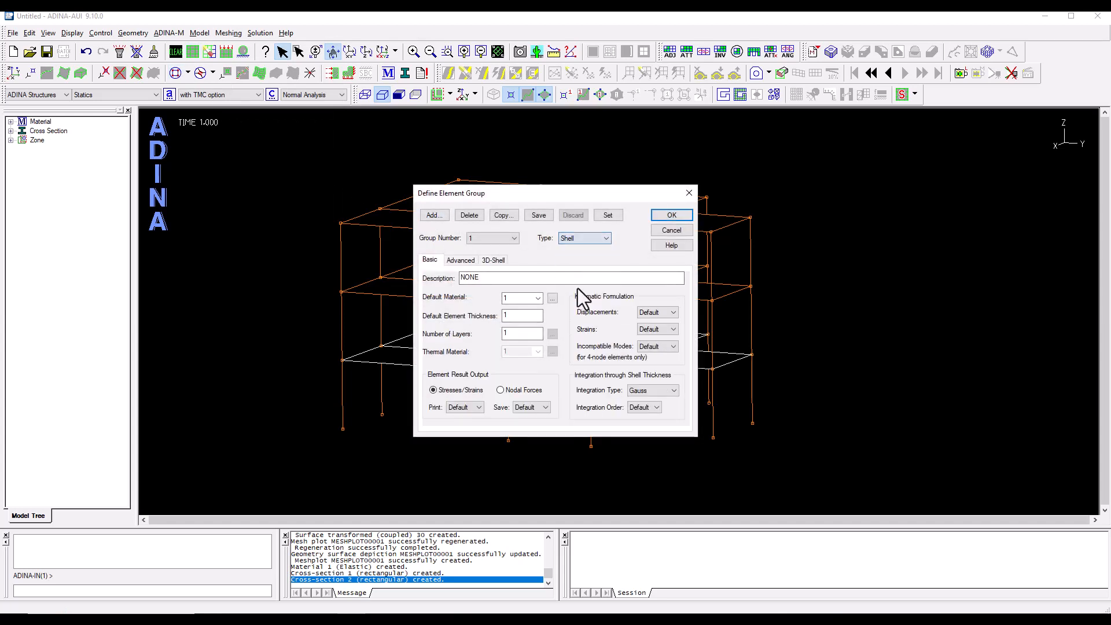
- Describe element group 1 as Slabs, set its default element thickness to 0.2, and save it
{"action": "double_click", "coordinate": [489, 278]}
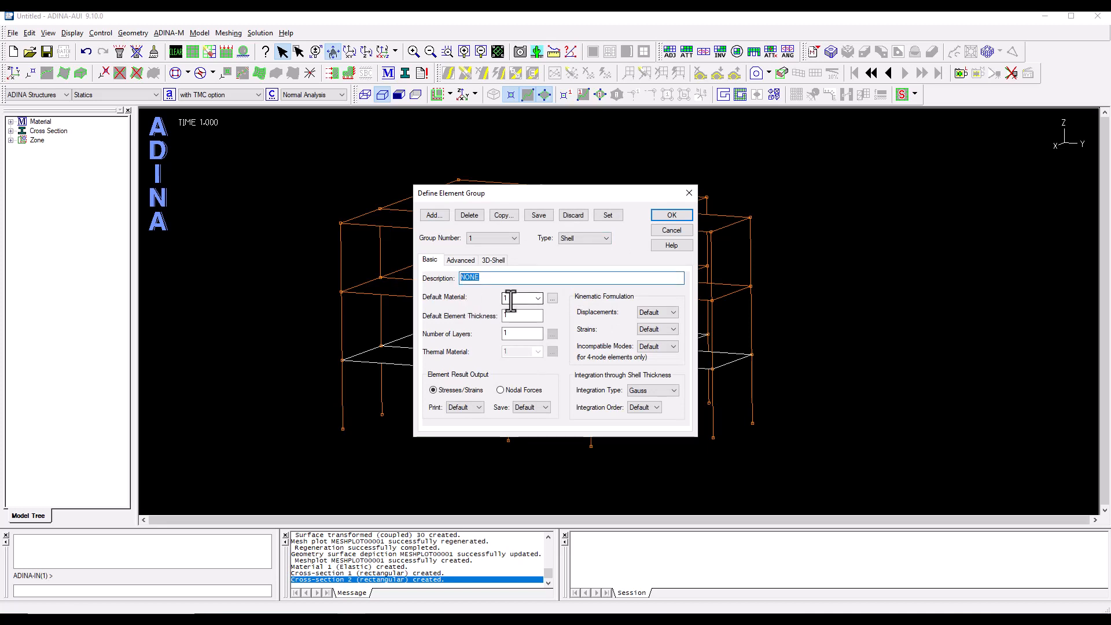
{"action": "type", "text": "Slabs"}
{"action": "left_click_drag", "start_coordinate": [519, 320], "coordinate": [477, 308]}
{"action": "type", "text": "0.2"}
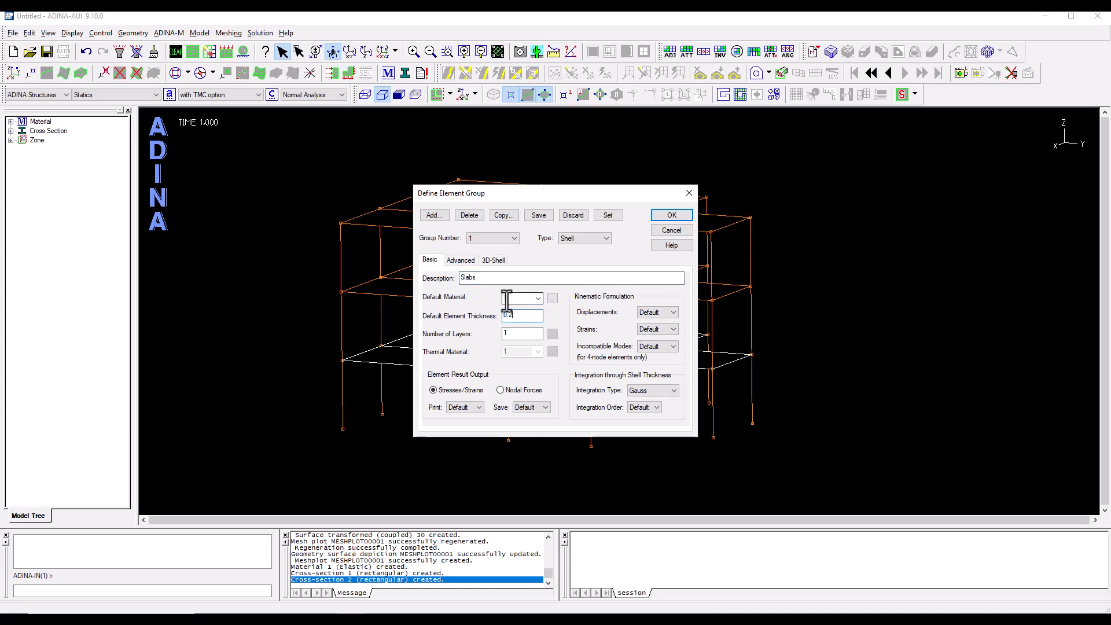
{"action": "left_click", "coordinate": [536, 216]}
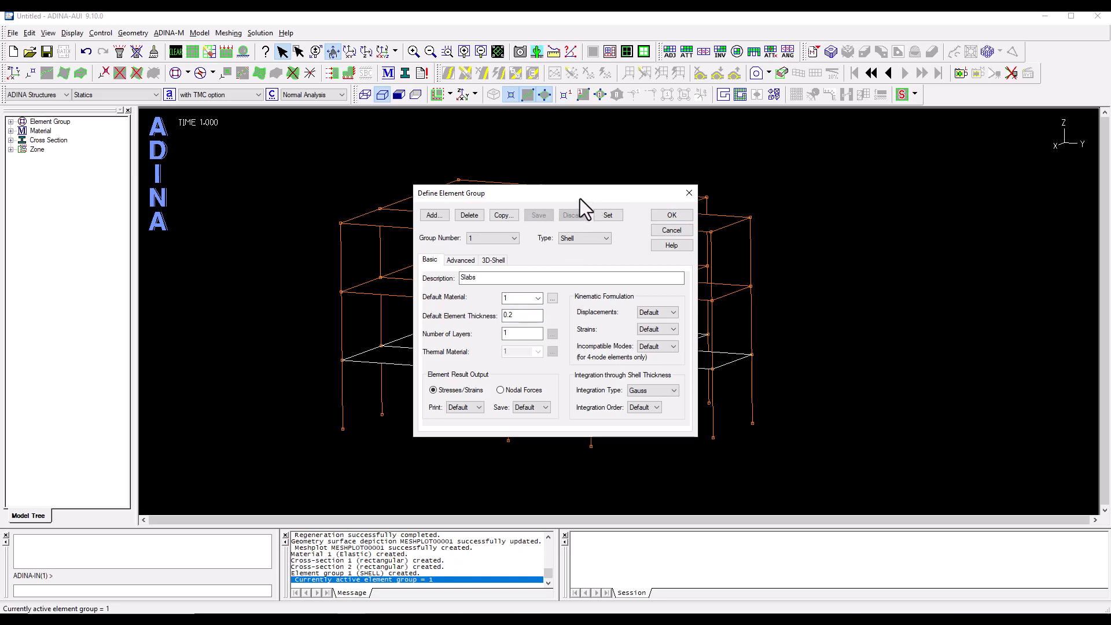
- Add element group 2, set its type to Beam, describe it as Column, and save it
{"action": "left_click", "coordinate": [437, 216]}
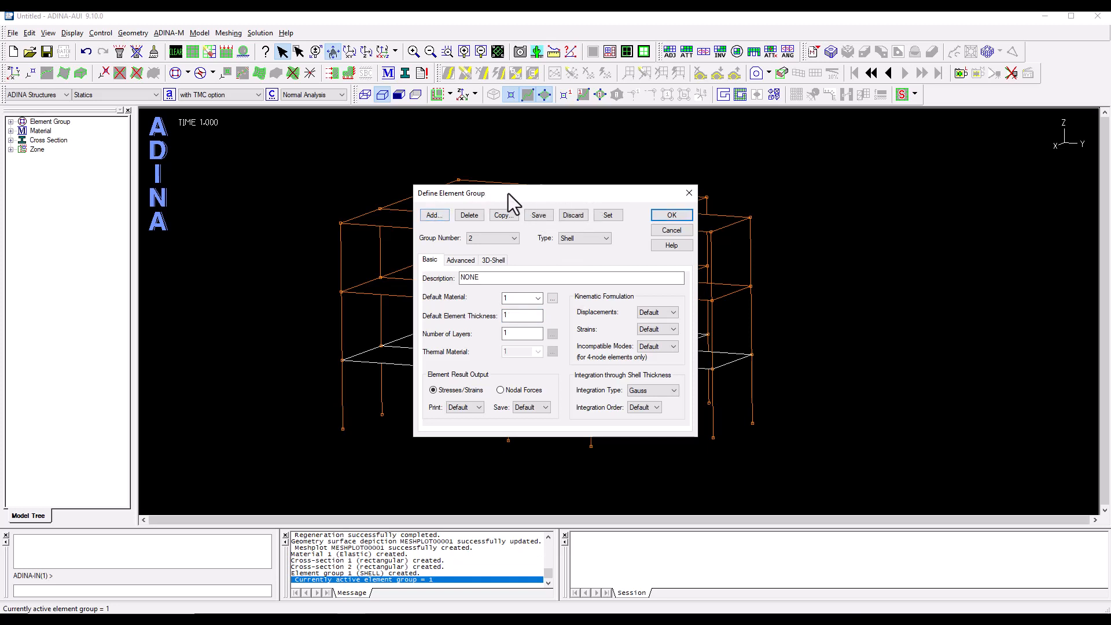
{"action": "left_click", "coordinate": [592, 239]}
{"action": "left_click", "coordinate": [579, 254]}
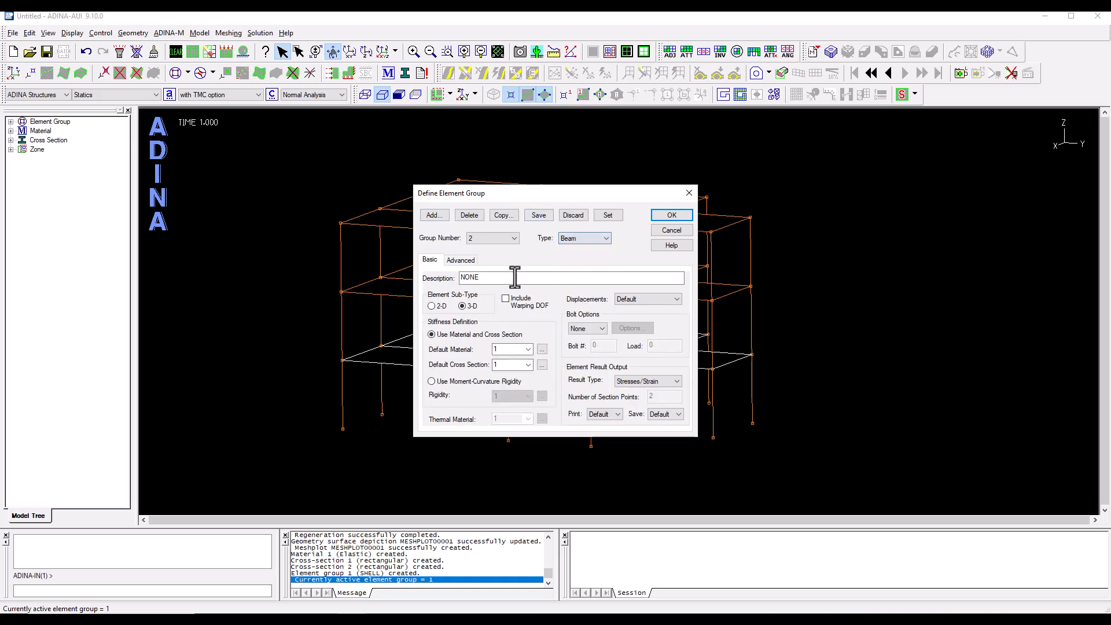
{"action": "double_click", "coordinate": [515, 277]}
{"action": "type", "text": "Colu"}
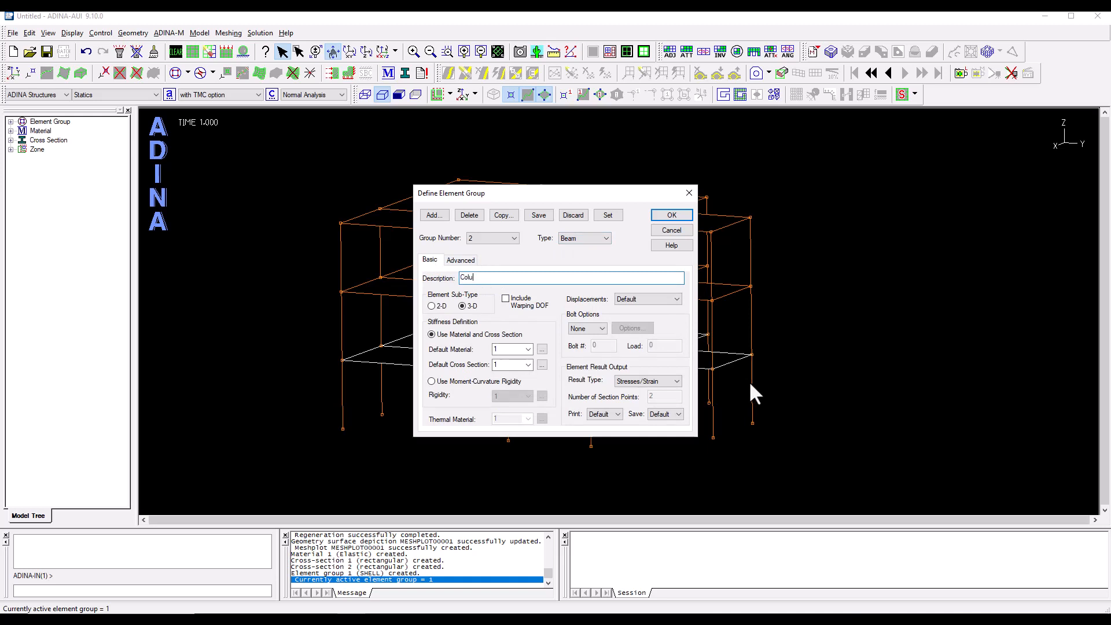
{"action": "type", "text": "mn"}
{"action": "left_click", "coordinate": [542, 219]}
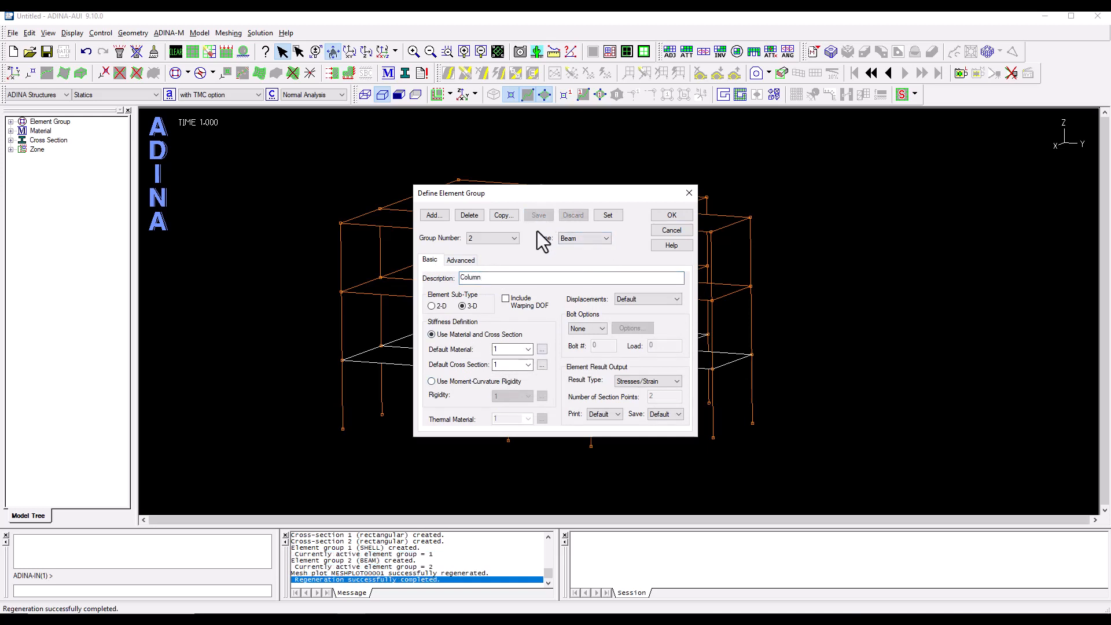
- Copy element group 2 to group 3, describe it as Floor beams with default cross section 2, and save it before closing the definitions
{"action": "left_click", "coordinate": [505, 216]}
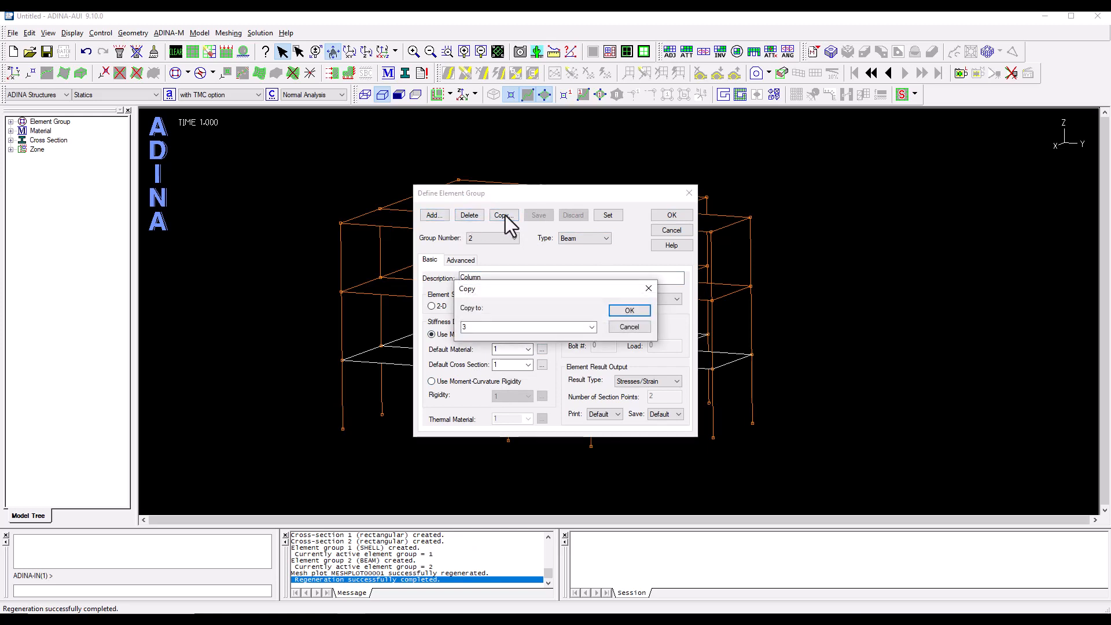
{"action": "left_click", "coordinate": [628, 310]}
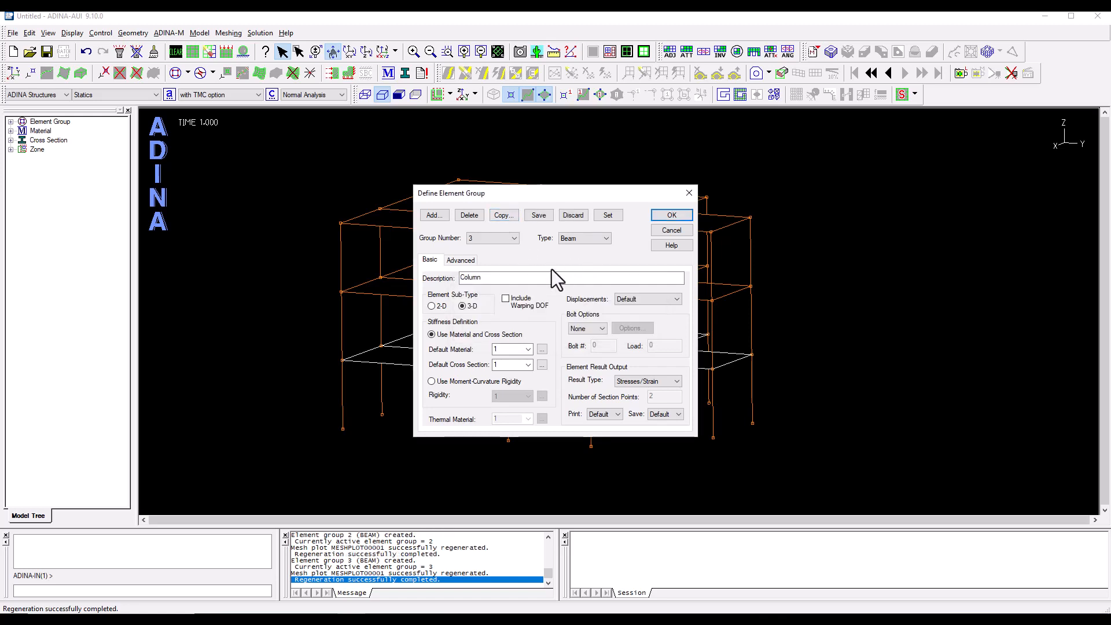
{"action": "left_click_drag", "start_coordinate": [551, 277], "coordinate": [429, 284]}
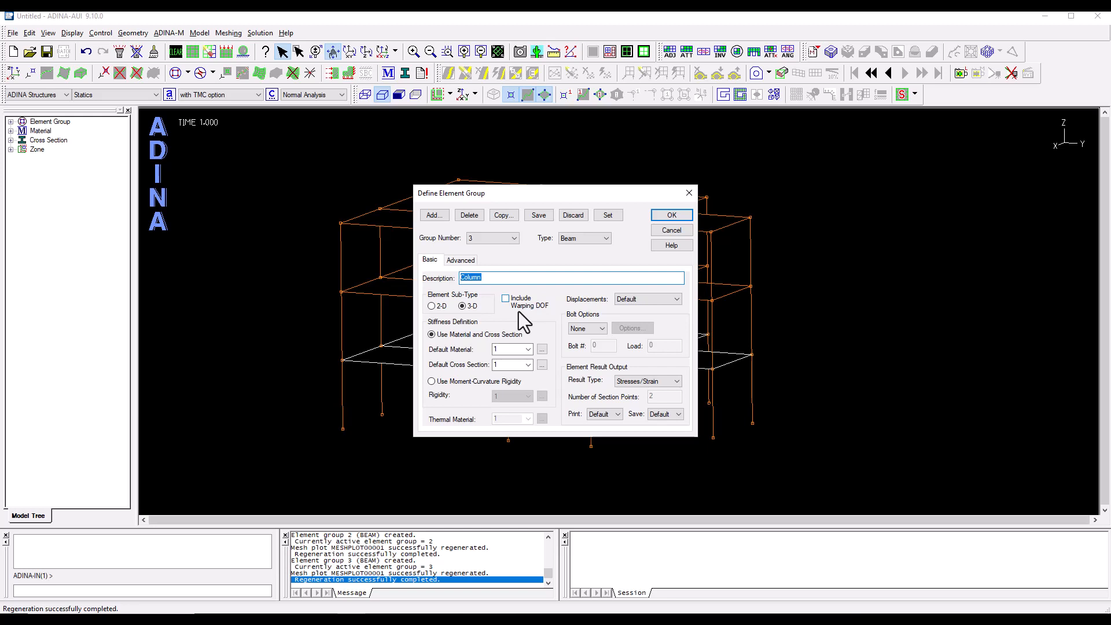
{"action": "type", "text": "Floor beams"}
{"action": "left_click", "coordinate": [529, 364]}
{"action": "left_click", "coordinate": [506, 382]}
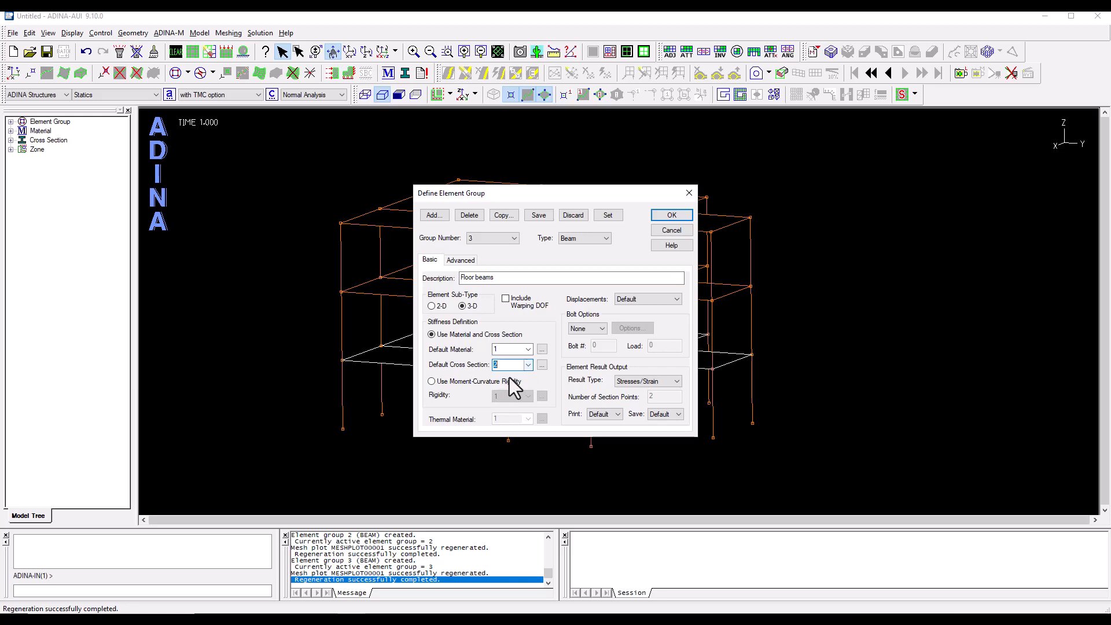
{"action": "left_click", "coordinate": [532, 215]}
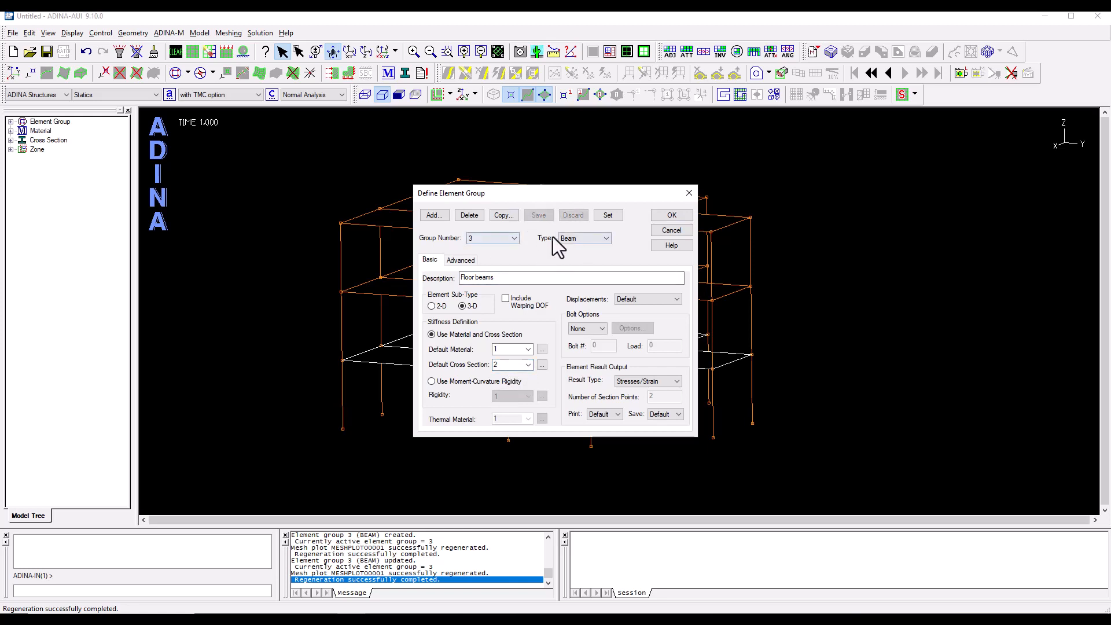
{"action": "left_click", "coordinate": [671, 230]}
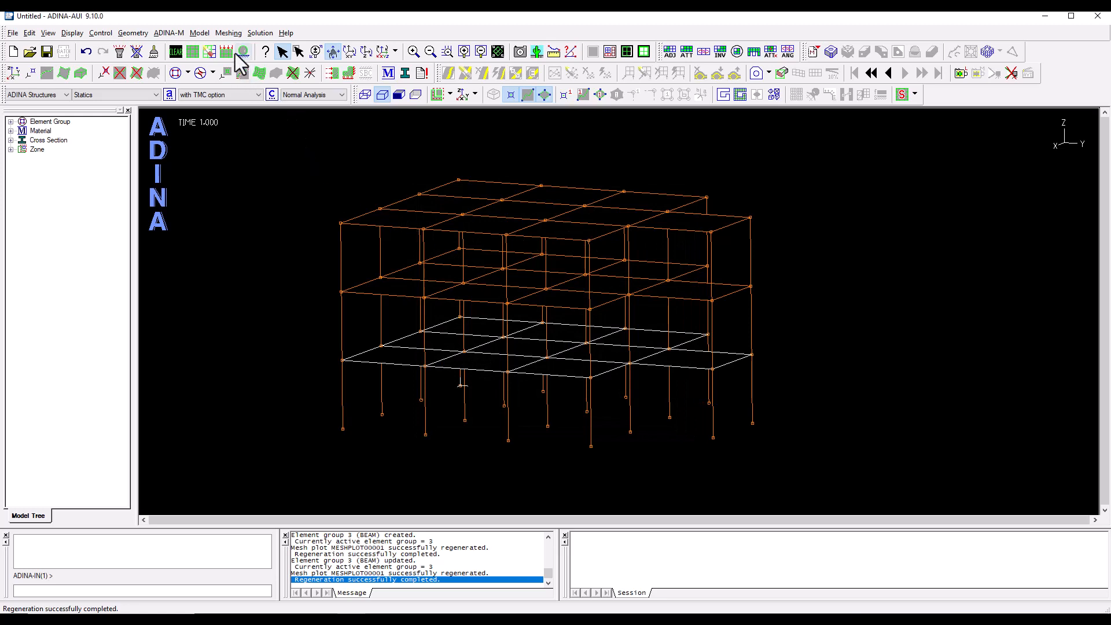
- Define a line mesh density of 10 subdivisions for all lines of the frame and save it
{"action": "left_click", "coordinate": [229, 33]}
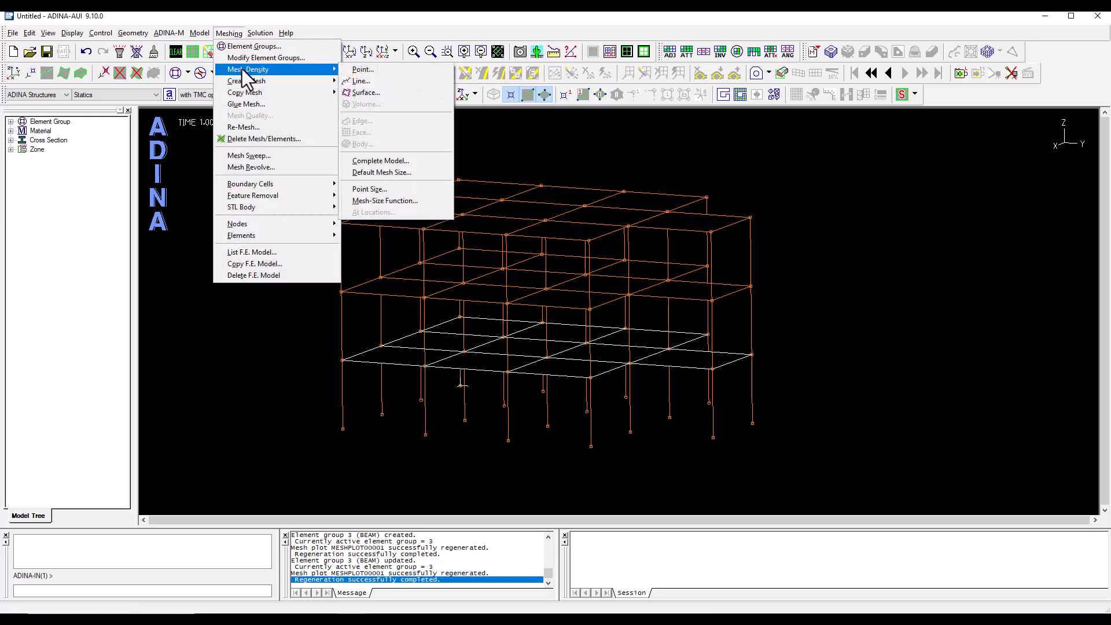
{"action": "mouse_move", "coordinate": [242, 69]}
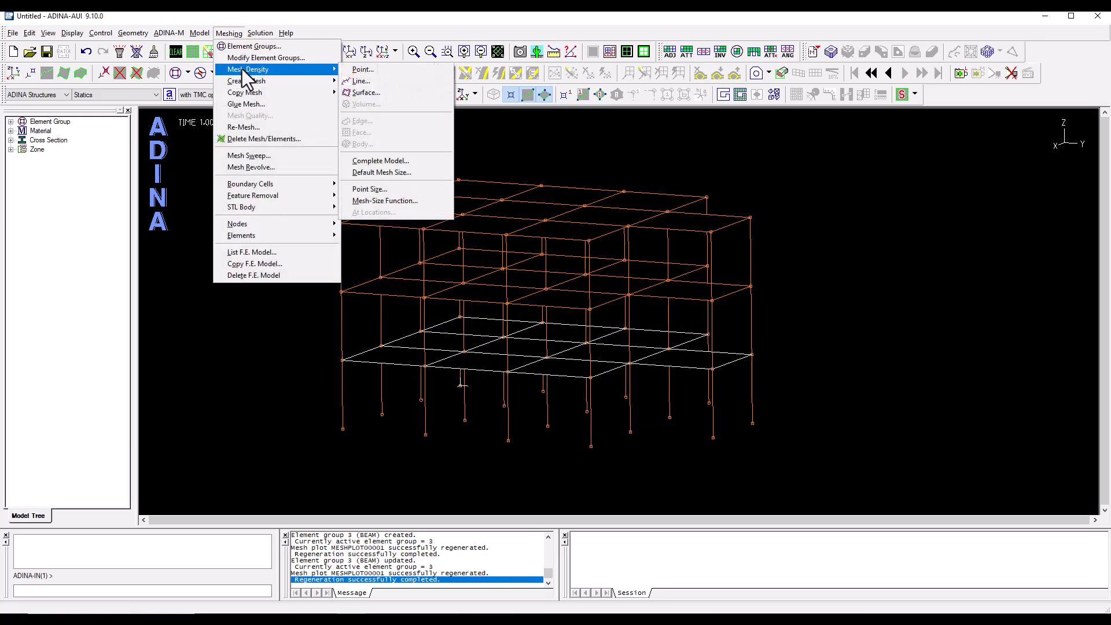
{"action": "left_click", "coordinate": [372, 79]}
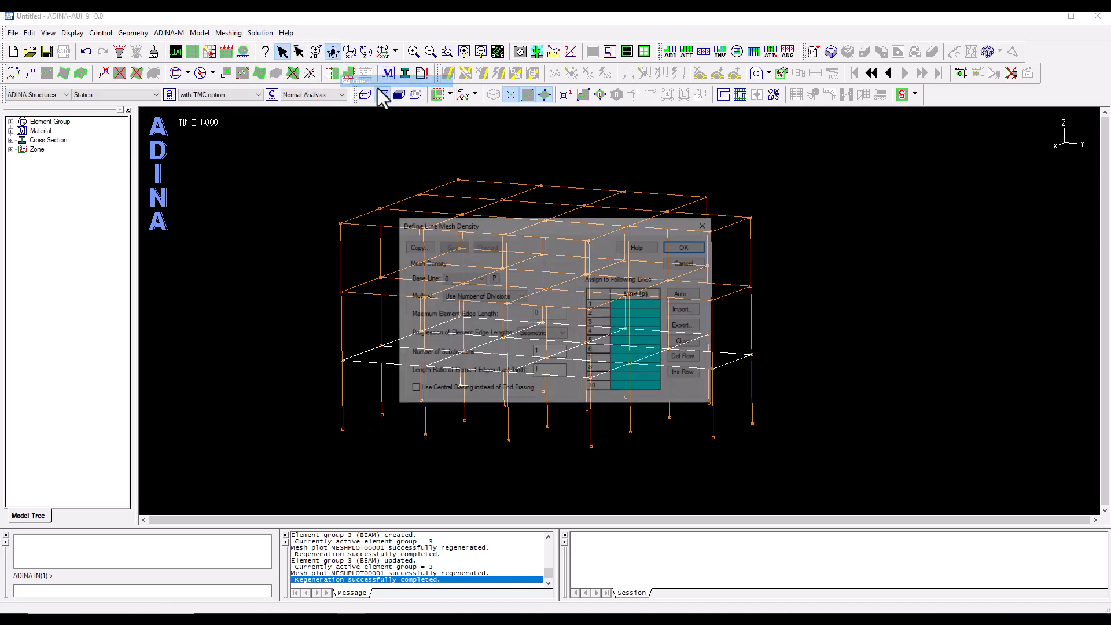
{"action": "left_click", "coordinate": [549, 355]}
{"action": "type", "text": "0"}
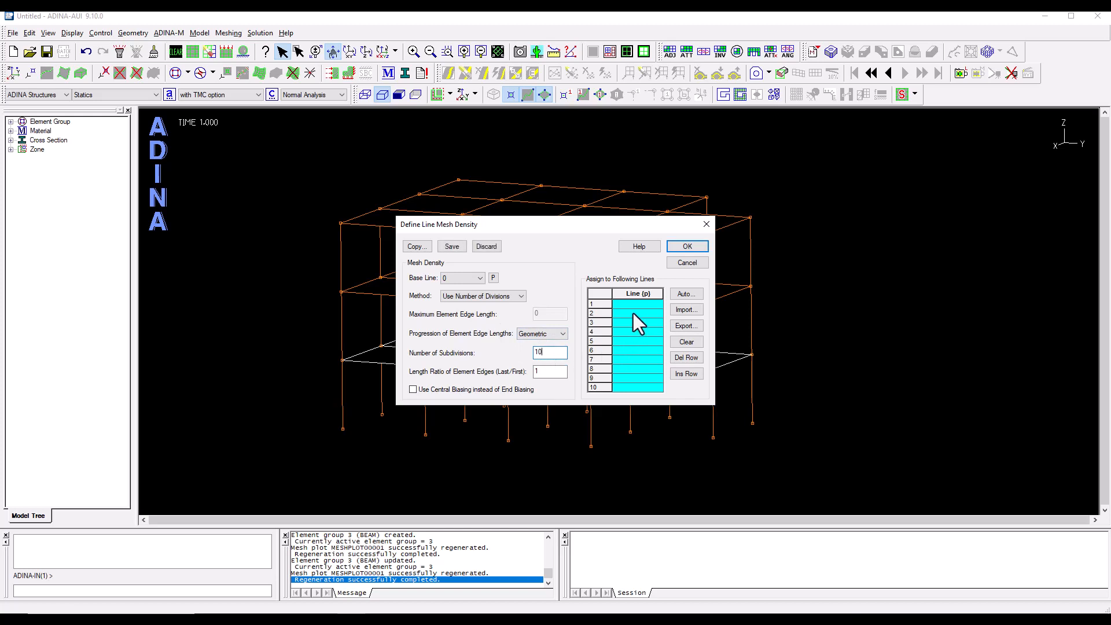
{"action": "left_click", "coordinate": [631, 308]}
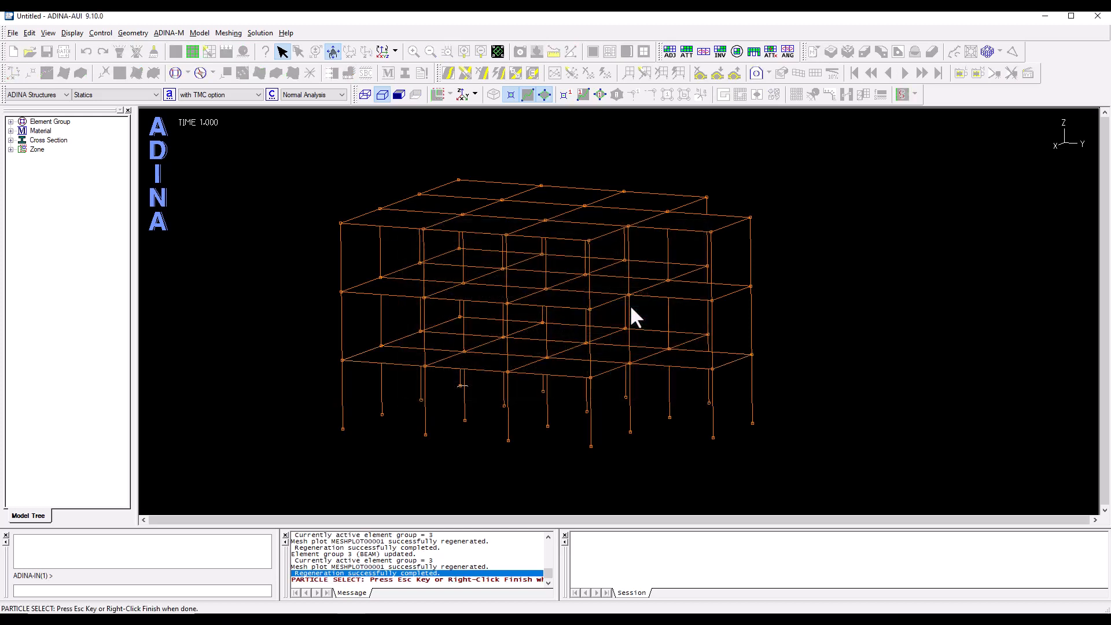
{"action": "left_click_drag", "start_coordinate": [288, 153], "coordinate": [816, 452]}
{"action": "right_click", "coordinate": [785, 313]}
{"action": "left_click", "coordinate": [800, 375]}
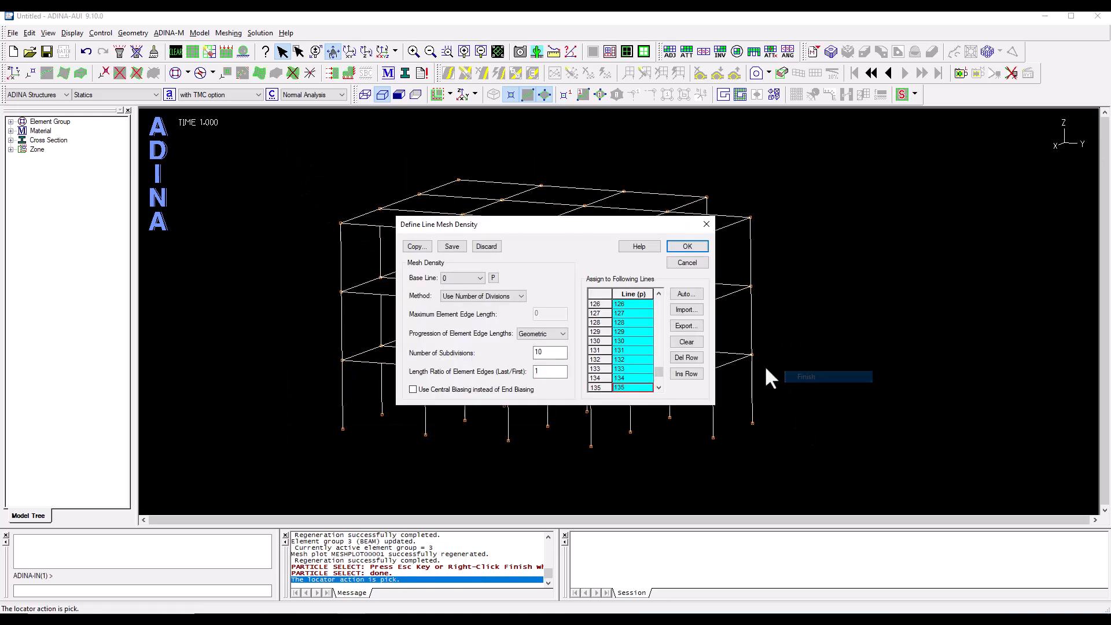
{"action": "left_click", "coordinate": [452, 246]}
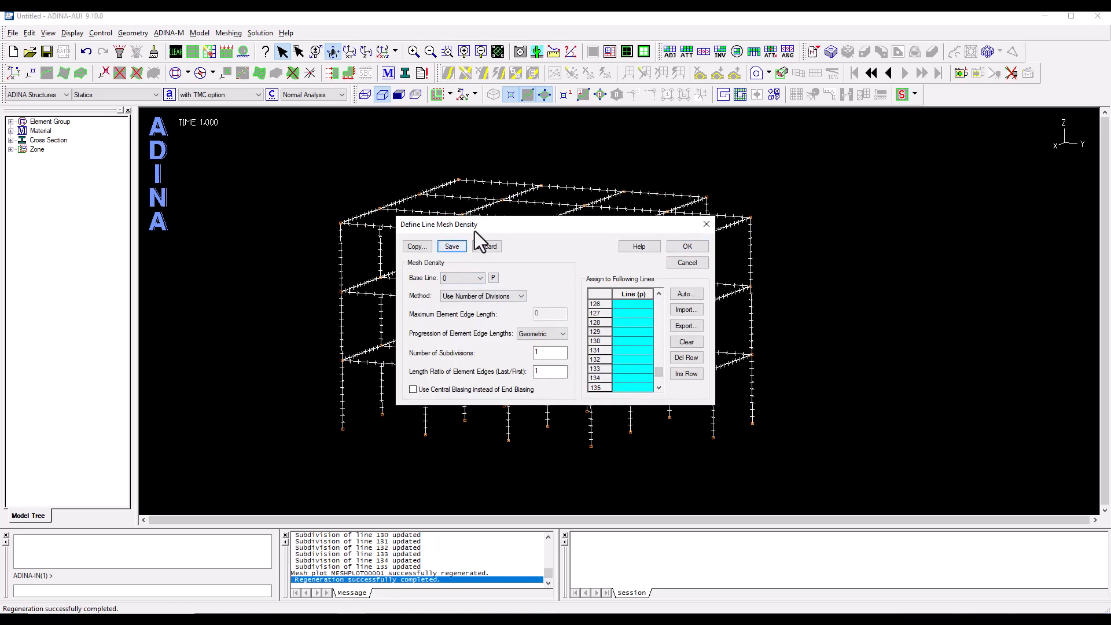
{"action": "left_click_drag", "start_coordinate": [488, 224], "coordinate": [255, 217]}
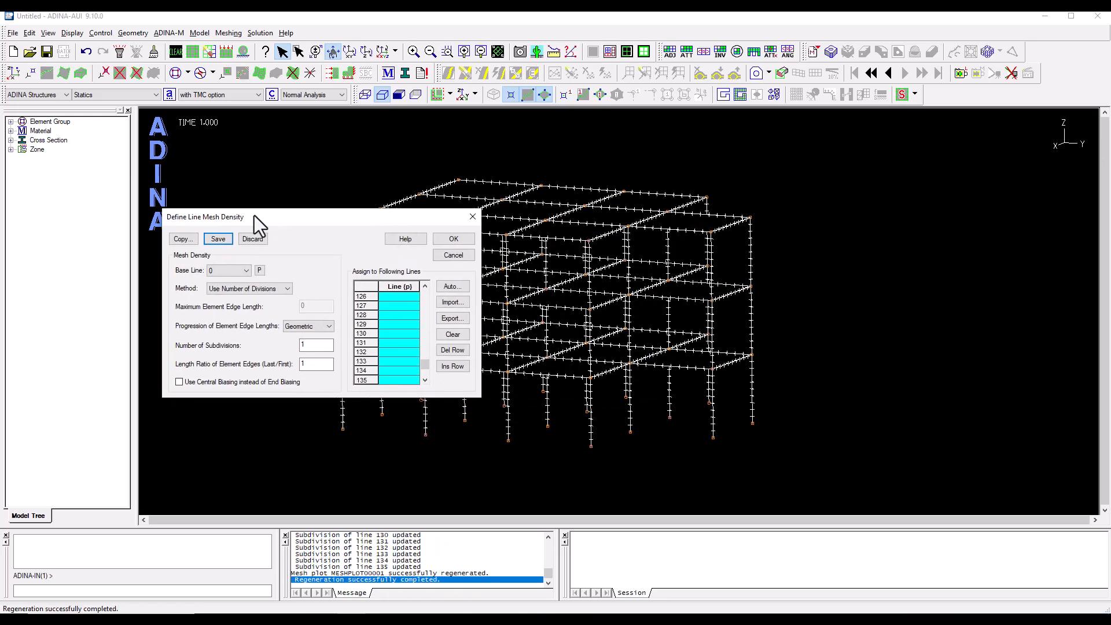
{"action": "left_click", "coordinate": [446, 240]}
- Mesh all slab surfaces on the three floors with Shell elements in element group 1
{"action": "left_click_drag", "start_coordinate": [421, 229], "coordinate": [617, 227]}
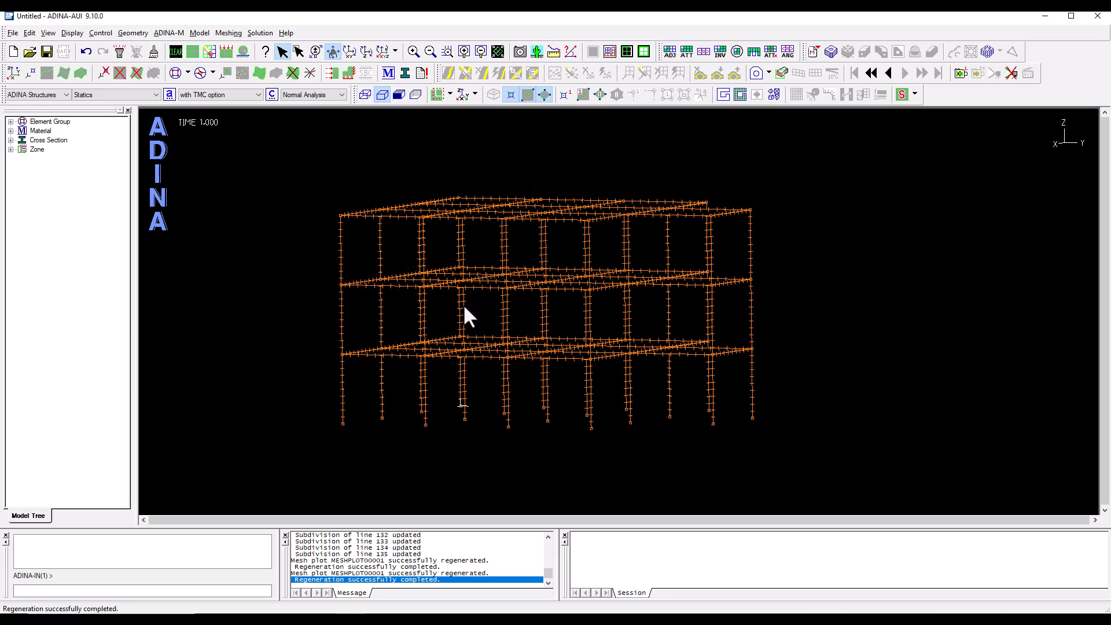
{"action": "left_click", "coordinate": [229, 33]}
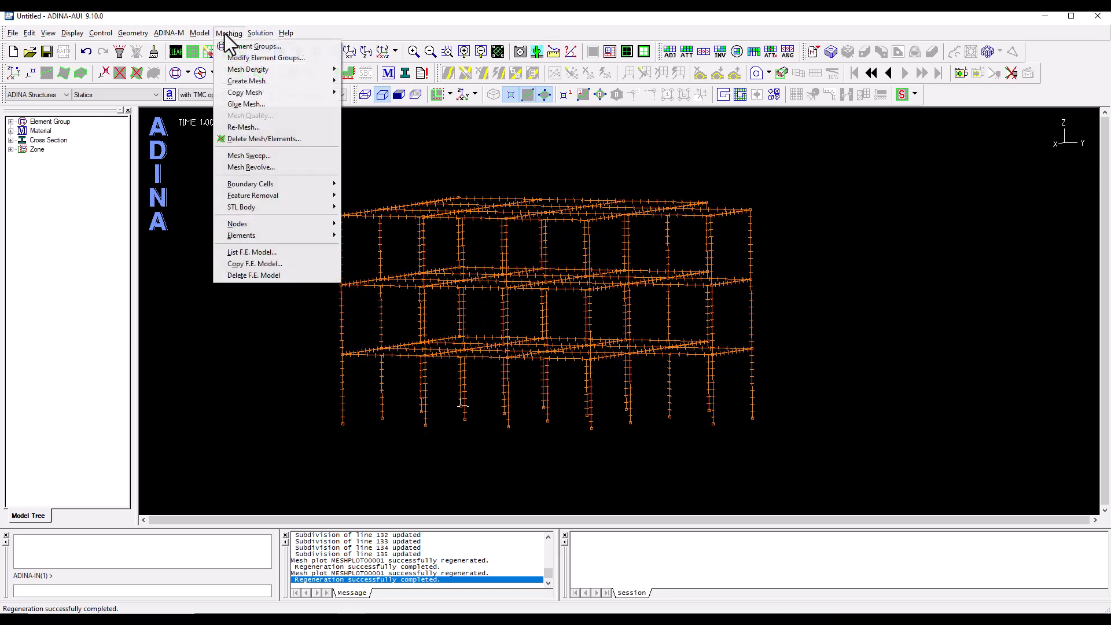
{"action": "mouse_move", "coordinate": [244, 81]}
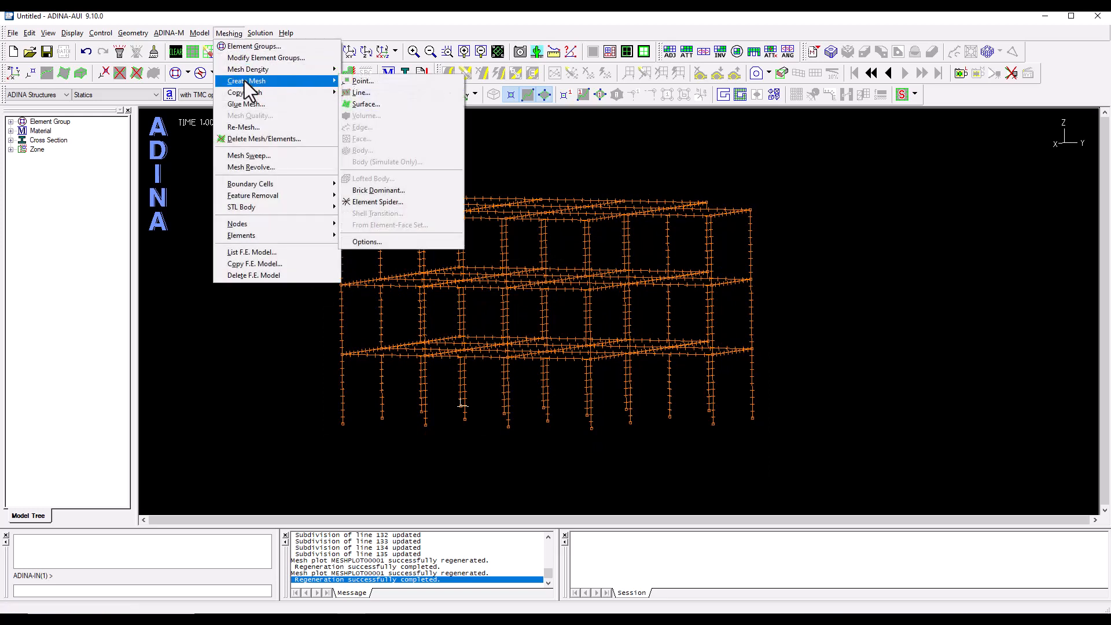
{"action": "left_click", "coordinate": [371, 104]}
{"action": "left_click", "coordinate": [491, 239]}
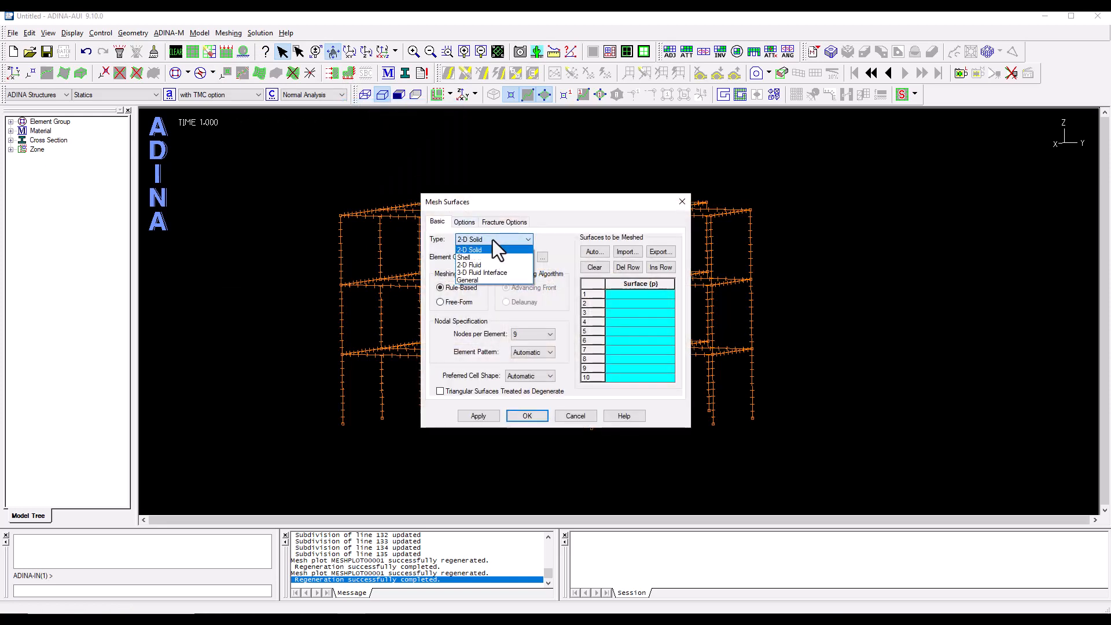
{"action": "left_click", "coordinate": [486, 264]}
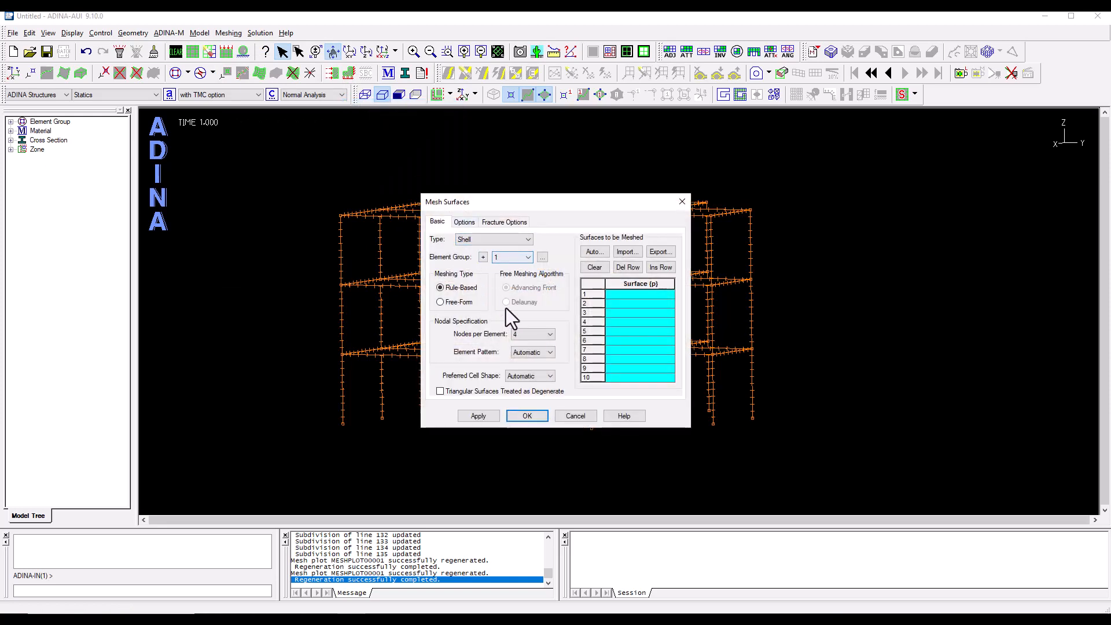
{"action": "left_click", "coordinate": [640, 297]}
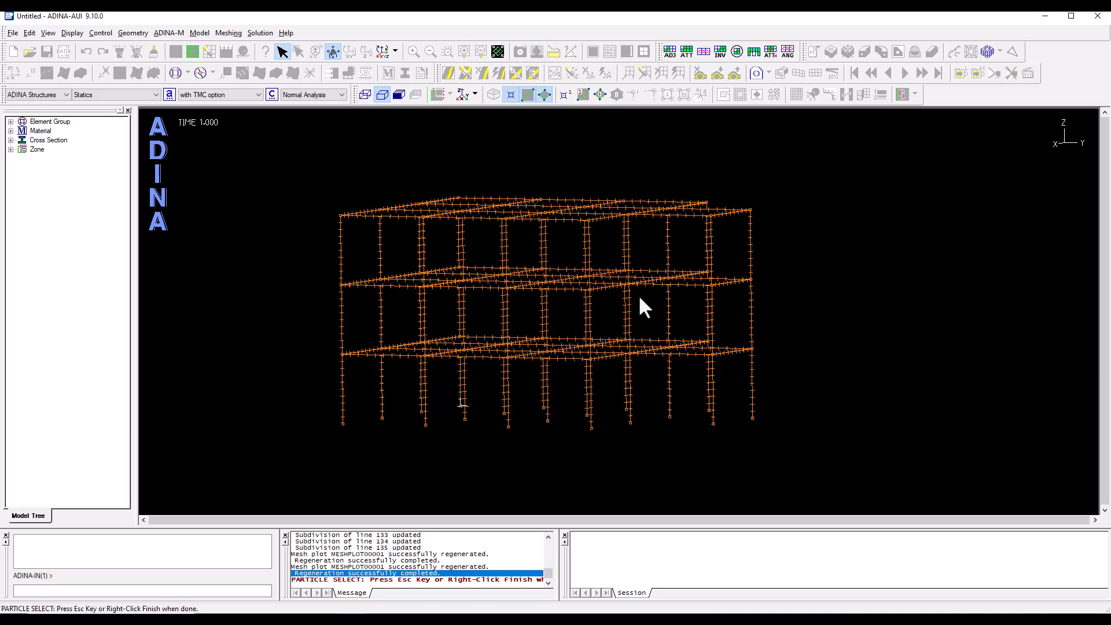
{"action": "left_click_drag", "start_coordinate": [293, 152], "coordinate": [790, 383]}
{"action": "right_click", "coordinate": [797, 259]}
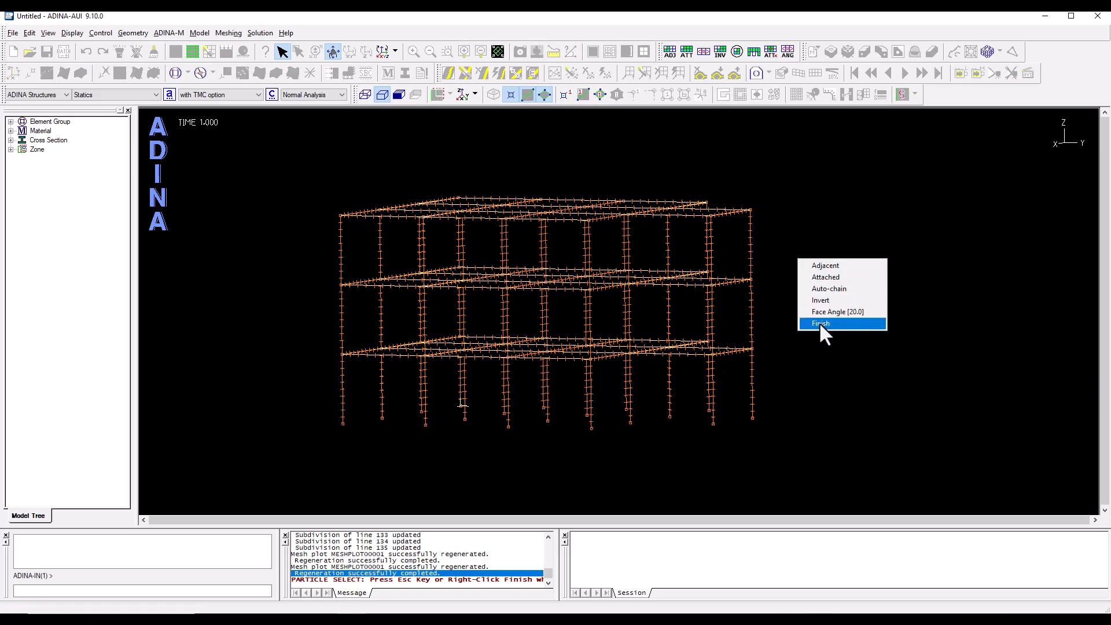
{"action": "left_click", "coordinate": [819, 322]}
{"action": "left_click", "coordinate": [527, 416]}
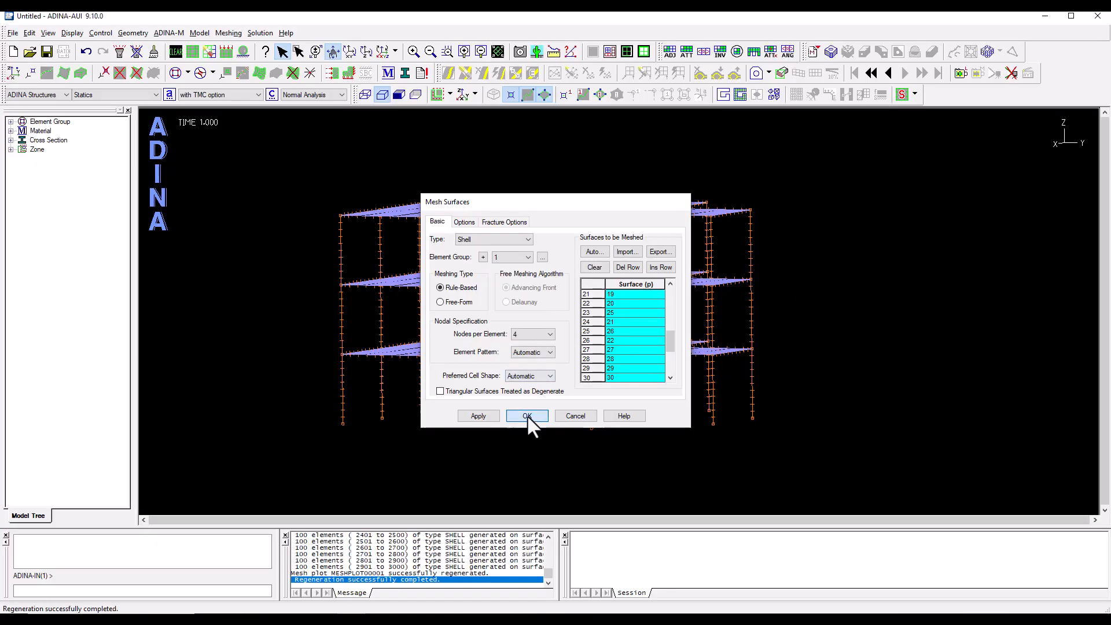
- Set up line meshing with Beam elements in element group 2 and list the element groups in the model tree
{"action": "left_click", "coordinate": [575, 222]}
{"action": "middle_click_drag", "start_coordinate": [574, 222], "coordinate": [778, 234]}
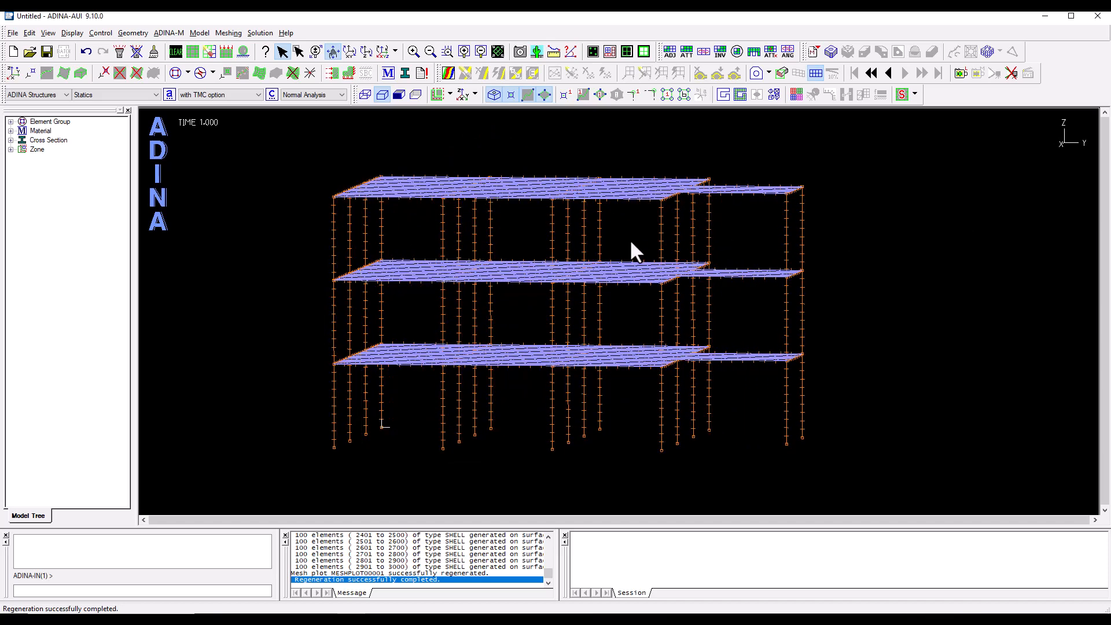
{"action": "left_click", "coordinate": [229, 33]}
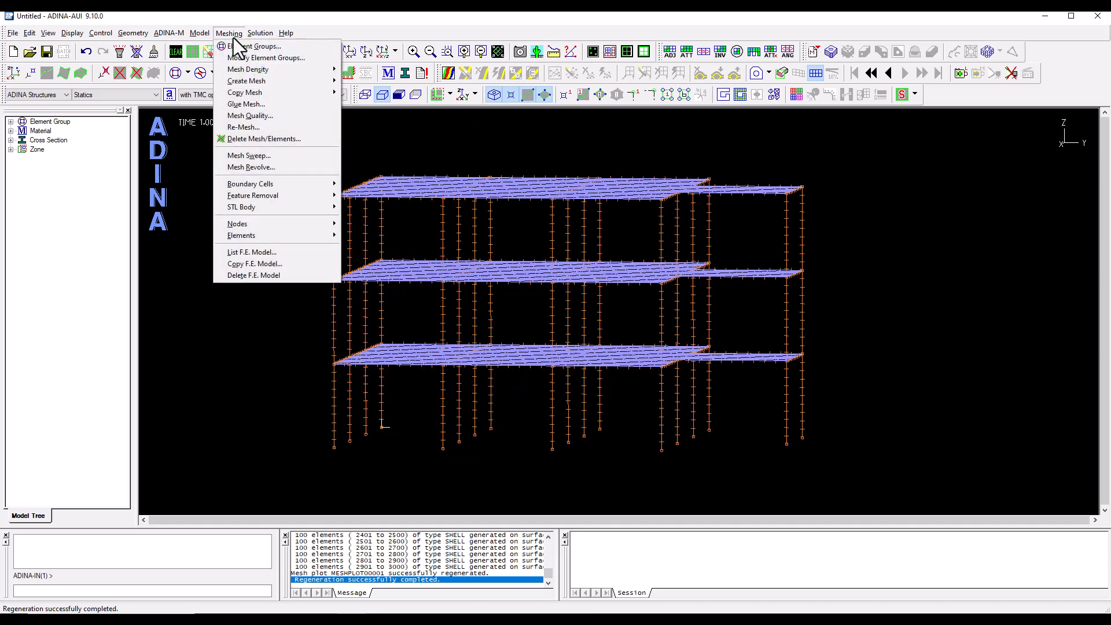
{"action": "mouse_move", "coordinate": [235, 78]}
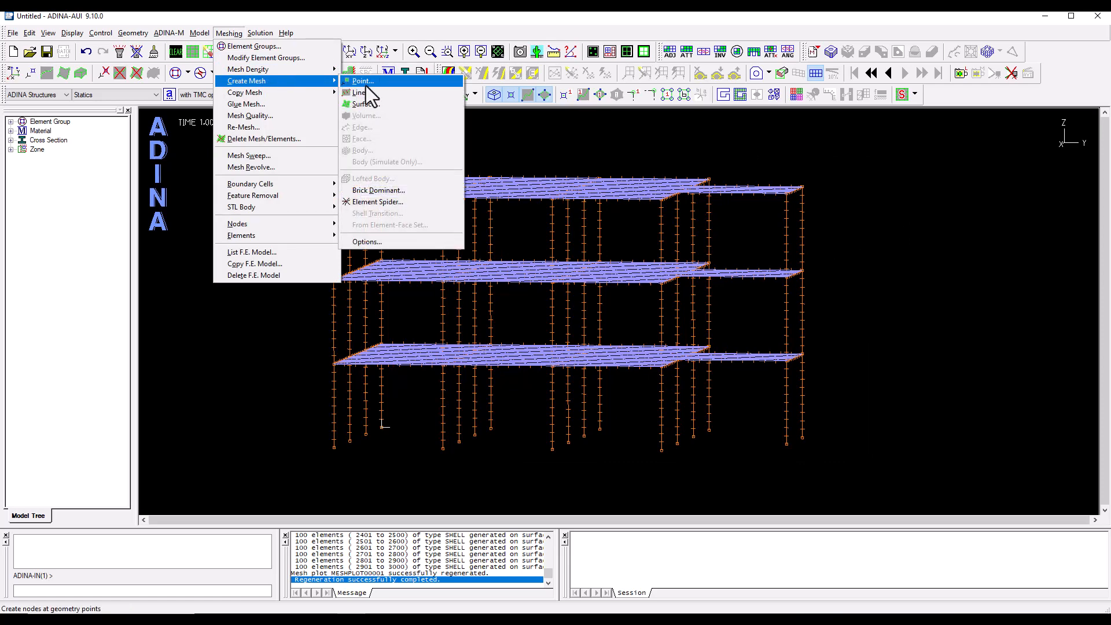
{"action": "left_click", "coordinate": [368, 92]}
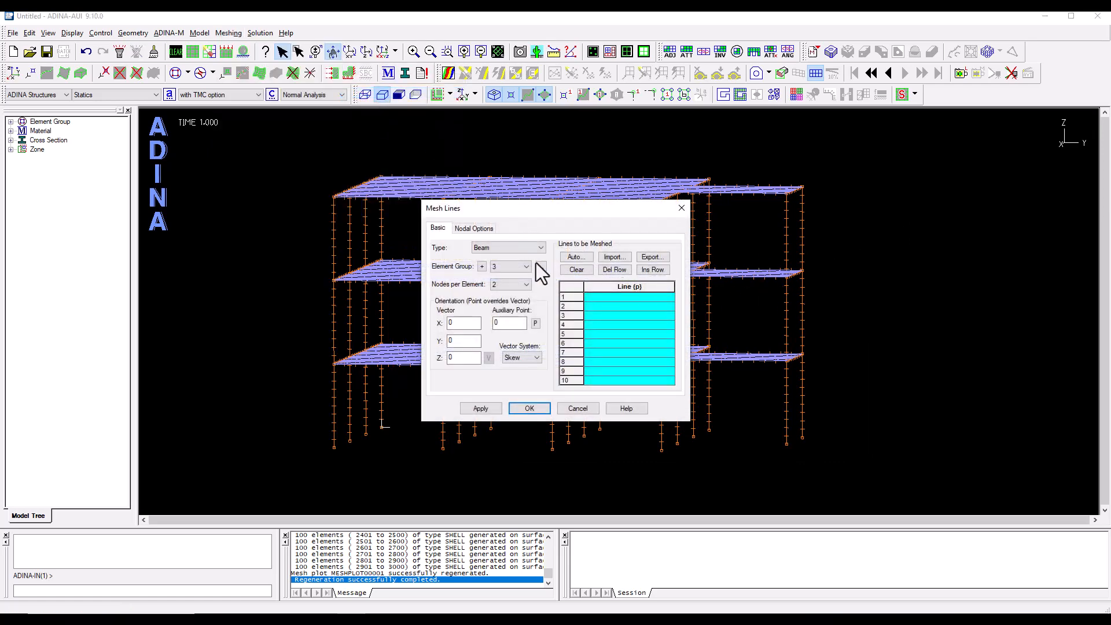
{"action": "left_click", "coordinate": [503, 266]}
{"action": "left_click", "coordinate": [10, 122]}
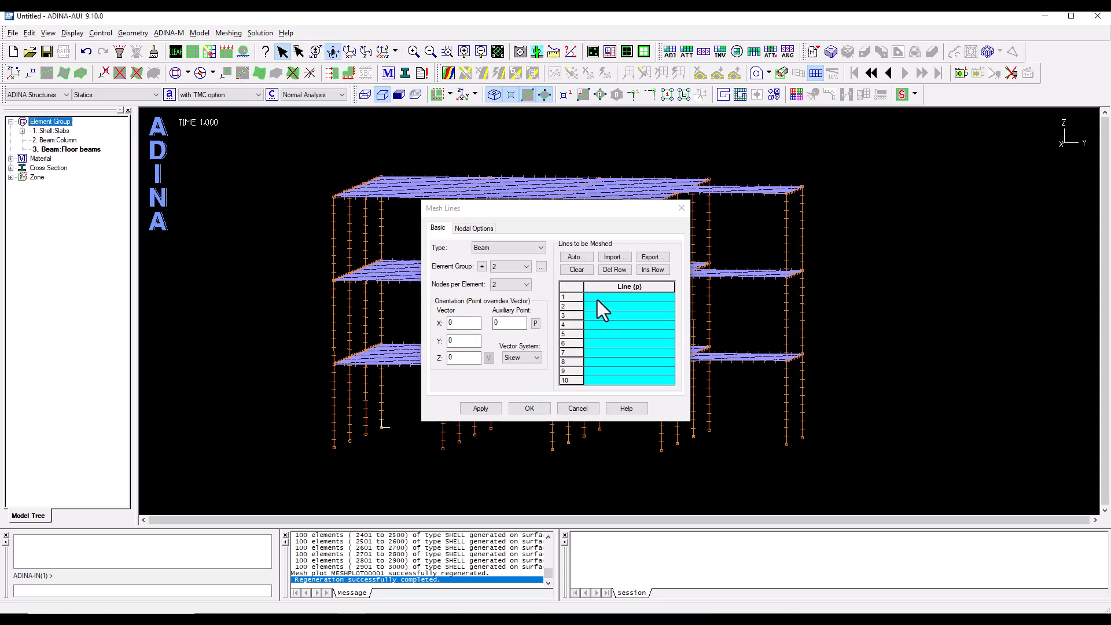
- Pick all column lines for meshing by selecting the floor lines on all three levels without the mesh shown and inverting the selection
{"action": "left_click", "coordinate": [793, 93]}
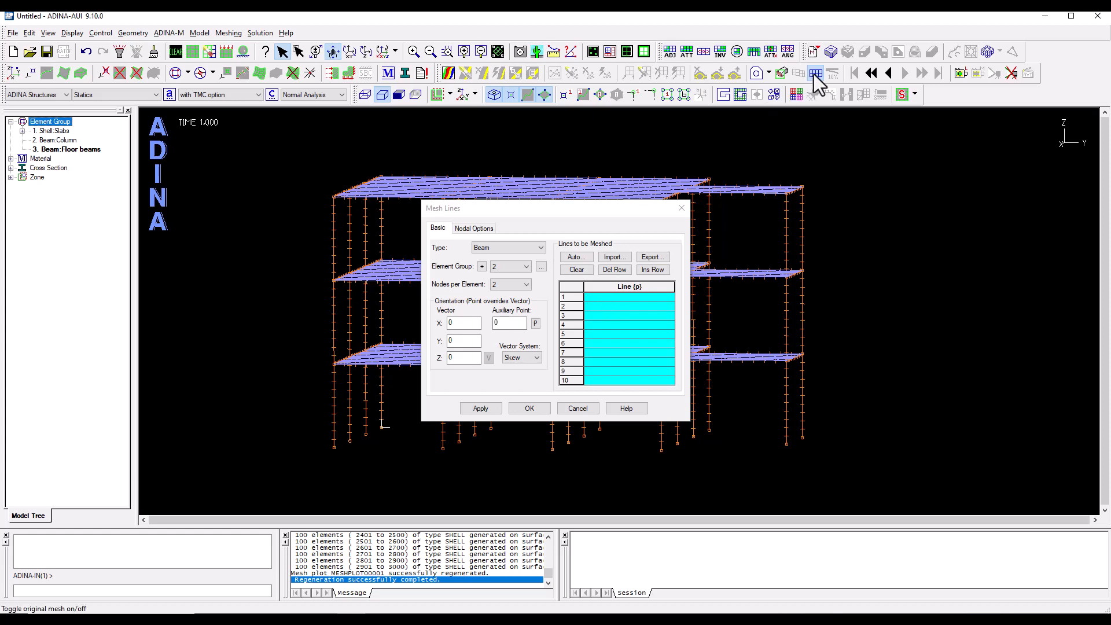
{"action": "left_click", "coordinate": [616, 298]}
{"action": "left_click_drag", "start_coordinate": [278, 155], "coordinate": [851, 213]}
{"action": "left_click_drag", "start_coordinate": [302, 240], "coordinate": [854, 304]}
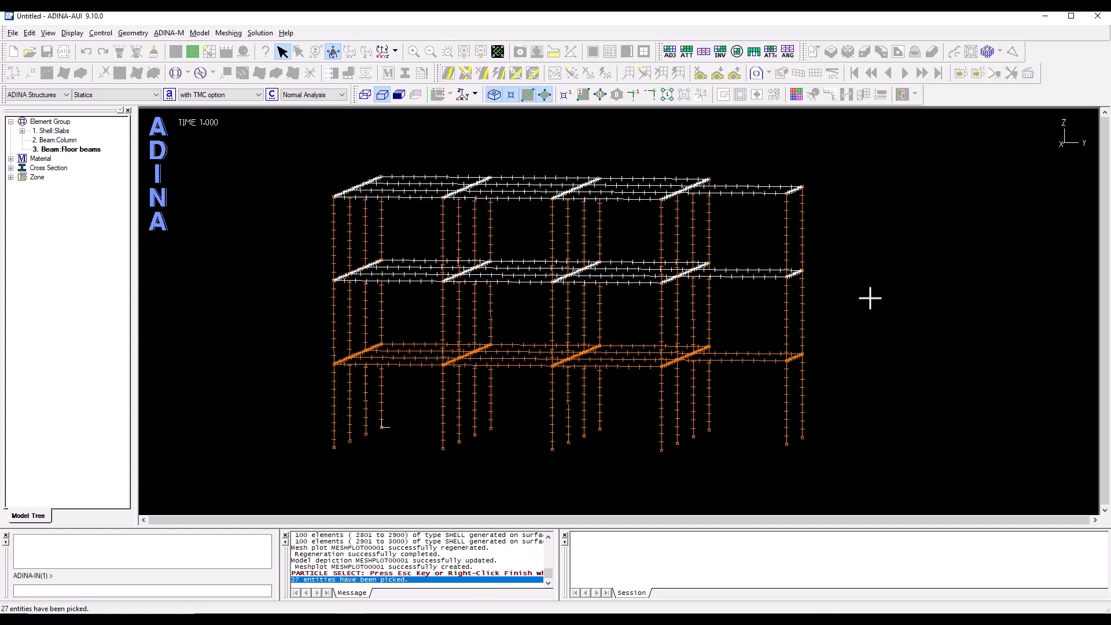
{"action": "left_click_drag", "start_coordinate": [265, 323], "coordinate": [874, 394]}
{"action": "right_click", "coordinate": [882, 224]}
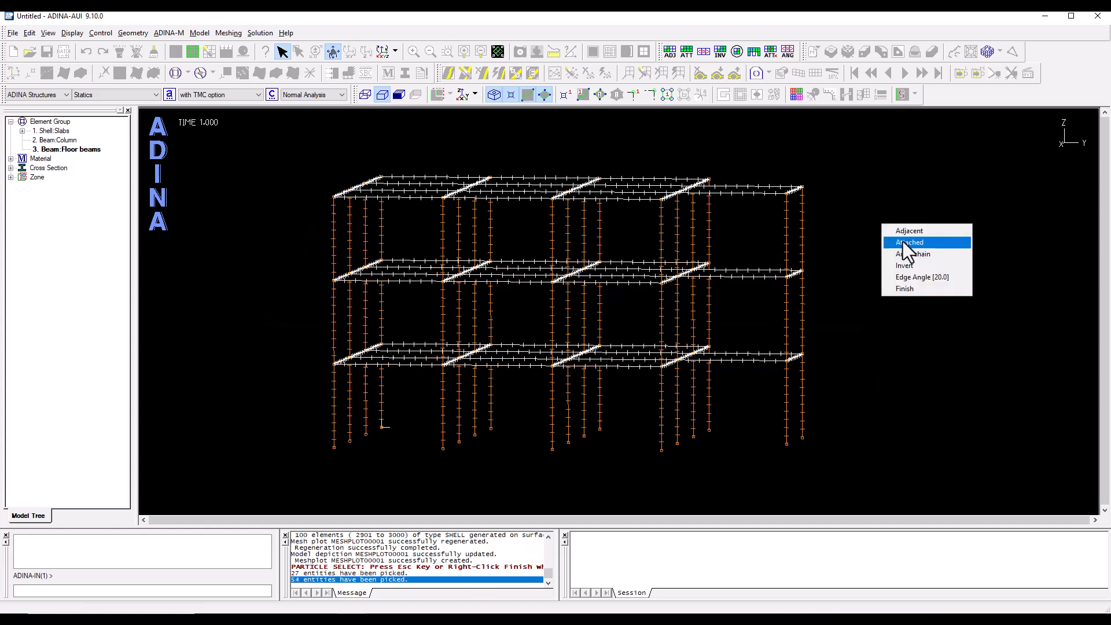
{"action": "left_click", "coordinate": [905, 265]}
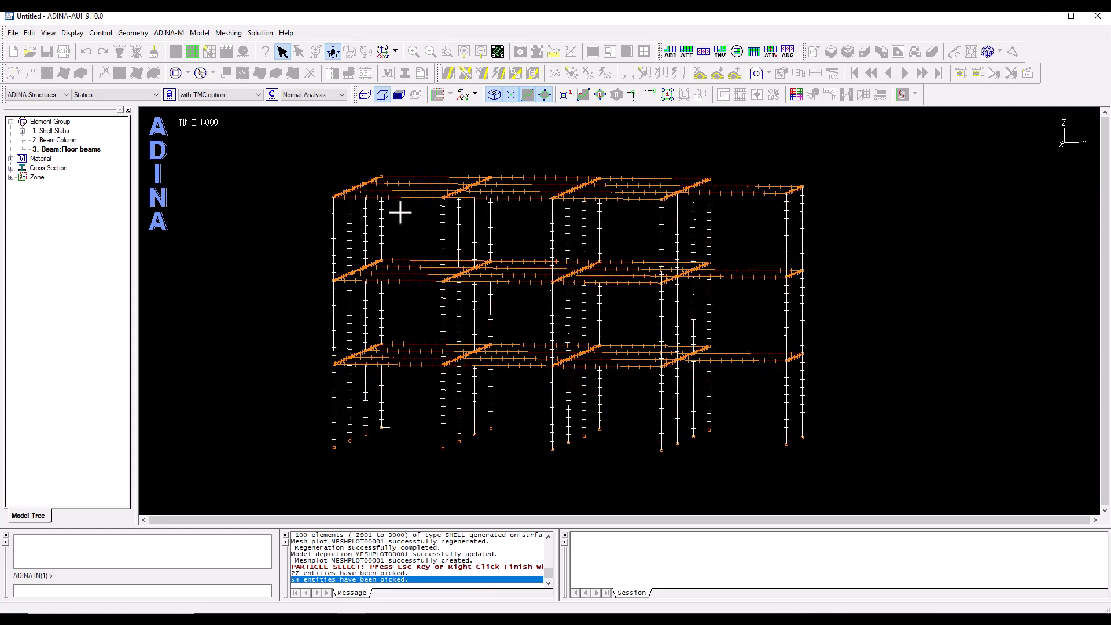
{"action": "right_click", "coordinate": [742, 237]}
{"action": "left_click", "coordinate": [776, 289]}
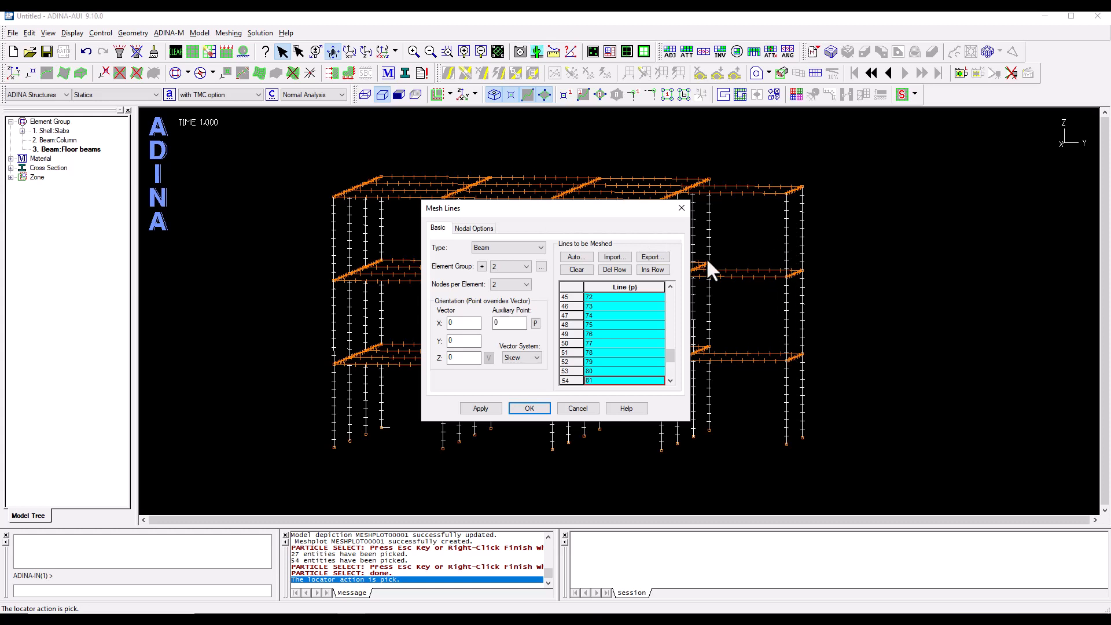
- Set the orientation vector's X component to 1, mesh the column lines in element group 2, and check the result with the original mesh shown
{"action": "double_click", "coordinate": [449, 322]}
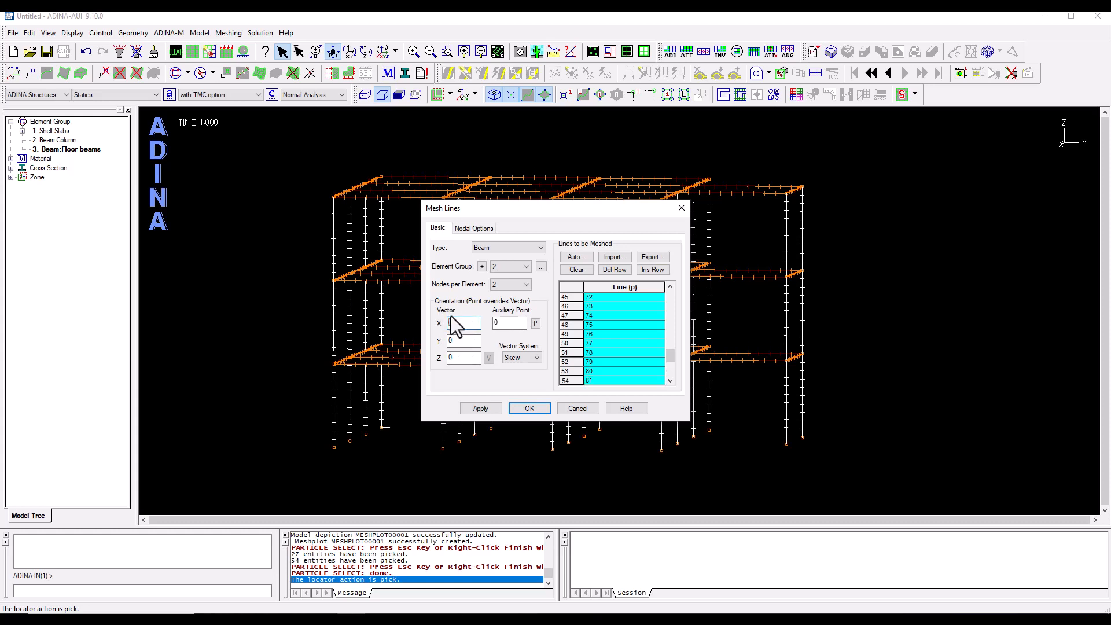
{"action": "type", "text": "1"}
{"action": "left_click", "coordinate": [526, 409]}
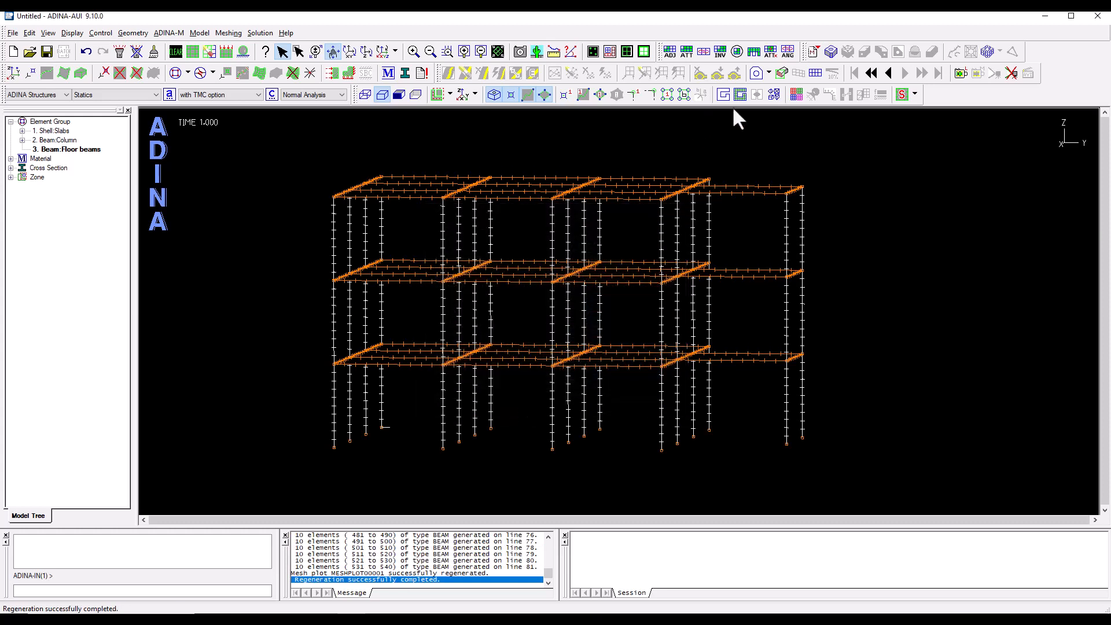
{"action": "left_click", "coordinate": [816, 73]}
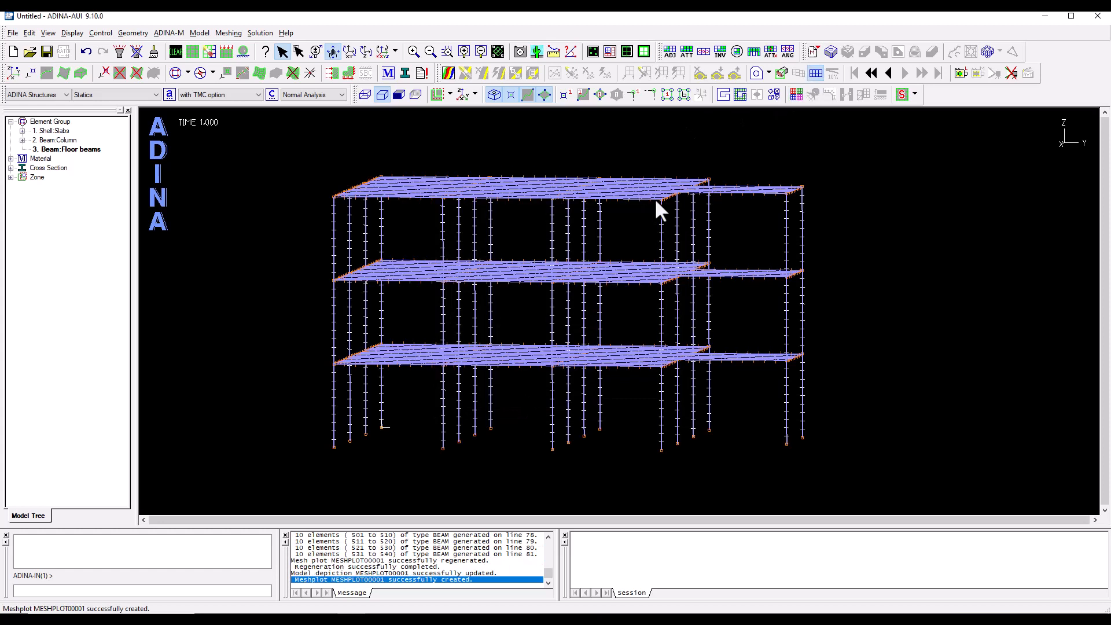
{"action": "left_click", "coordinate": [817, 73]}
- Start line meshing with Beam elements in element group 3 and place the dialog clear of the model, viewed along the X axis
{"action": "left_click", "coordinate": [239, 33]}
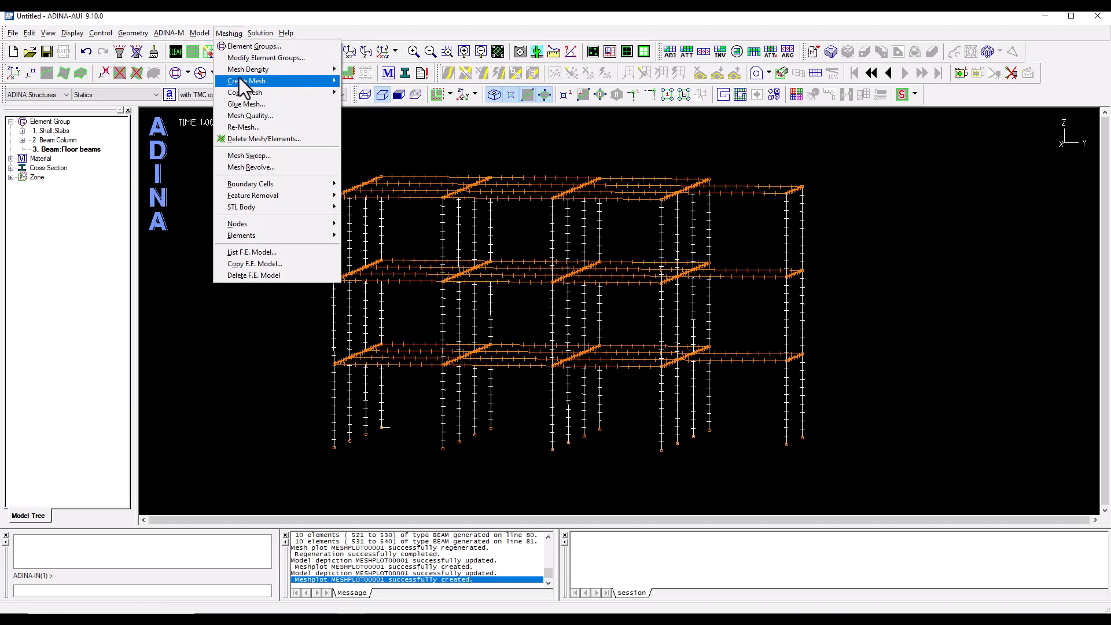
{"action": "mouse_move", "coordinate": [239, 80]}
{"action": "left_click", "coordinate": [360, 92]}
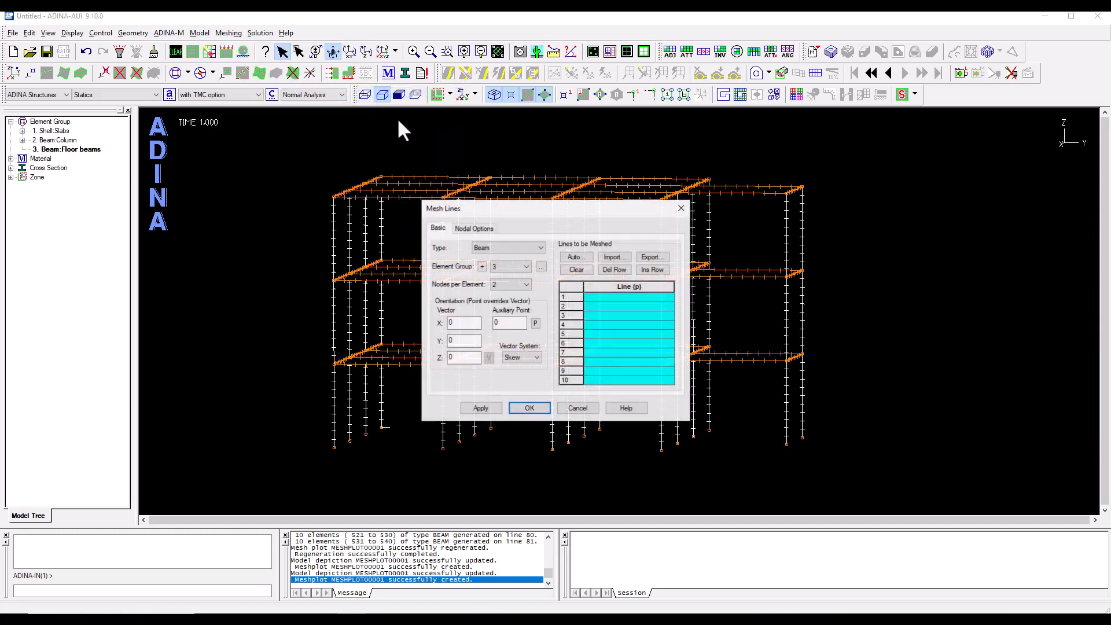
{"action": "left_click_drag", "start_coordinate": [530, 207], "coordinate": [221, 179]}
{"action": "left_click_drag", "start_coordinate": [399, 191], "coordinate": [782, 209]}
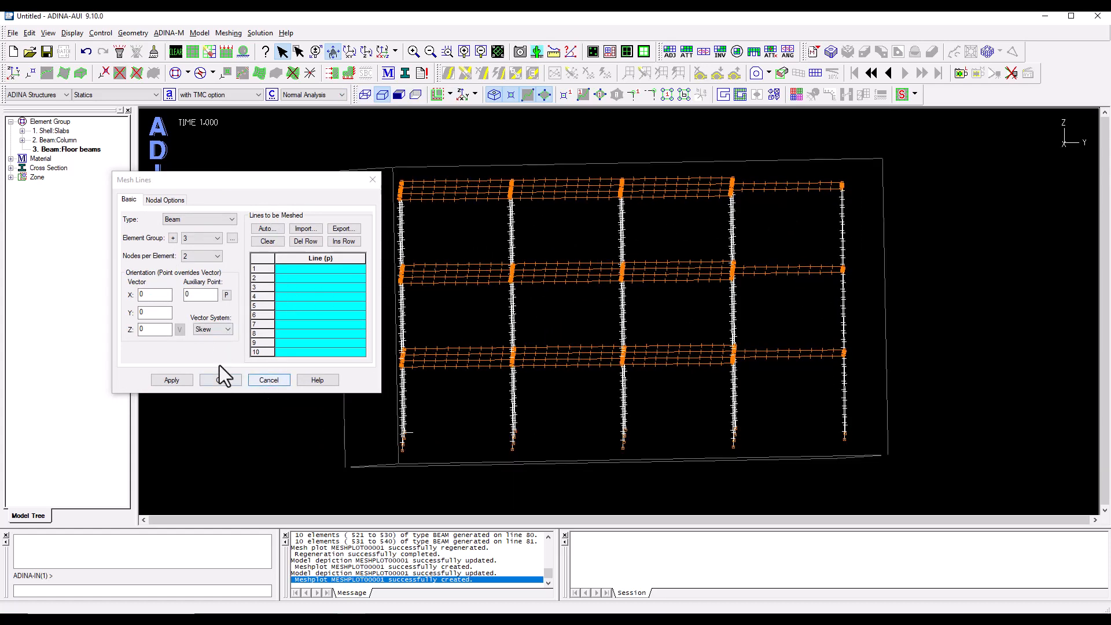
- Read the online help on Beam element groups for the s-direction and the orientation vector
{"action": "left_click", "coordinate": [318, 380]}
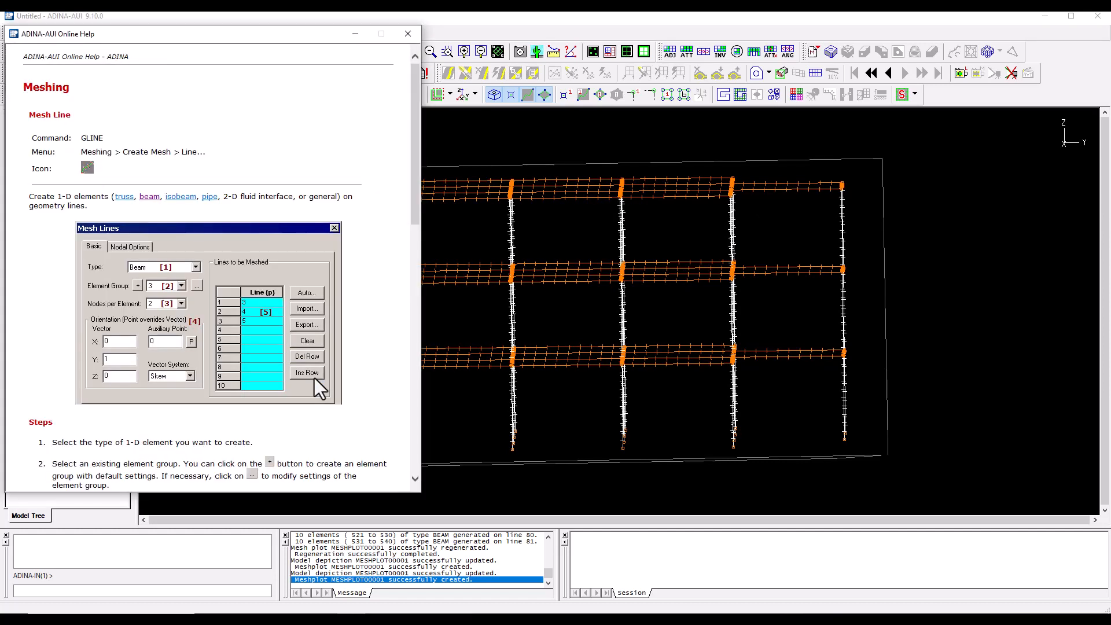
{"action": "left_click", "coordinate": [149, 197]}
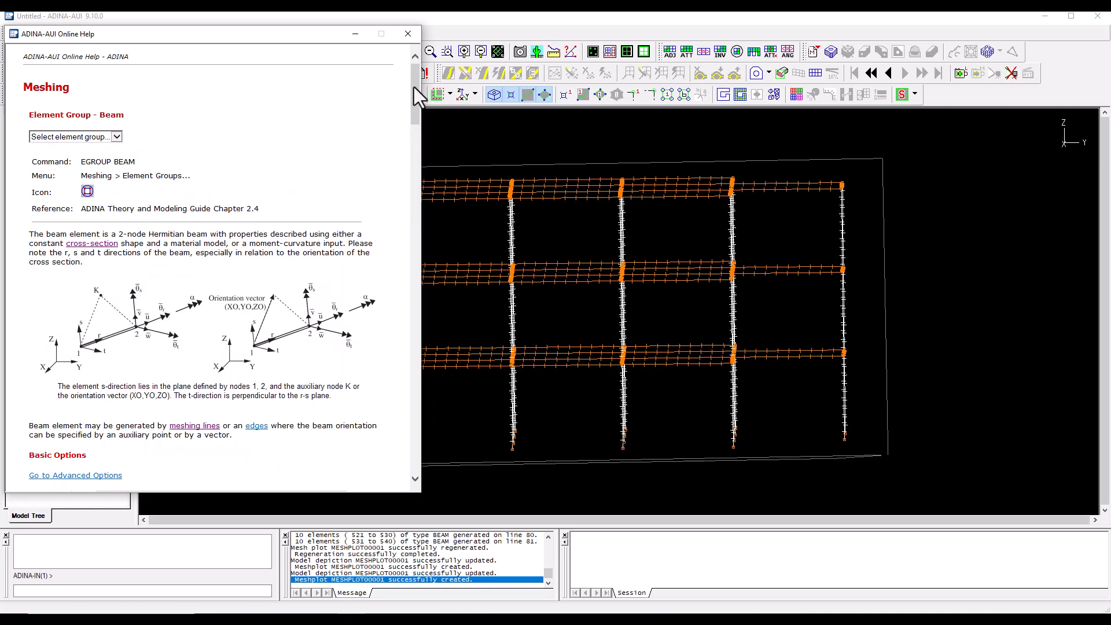
{"action": "scroll", "coordinate": [413, 88], "scroll_direction": "down", "scroll_amount": 2}
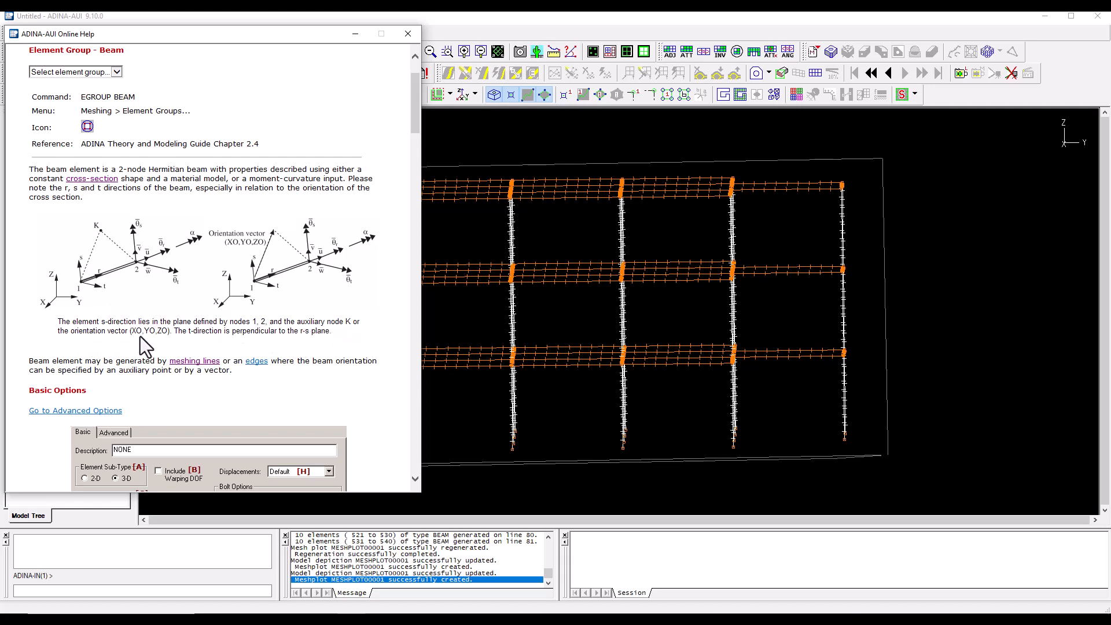
{"action": "left_click", "coordinate": [408, 33]}
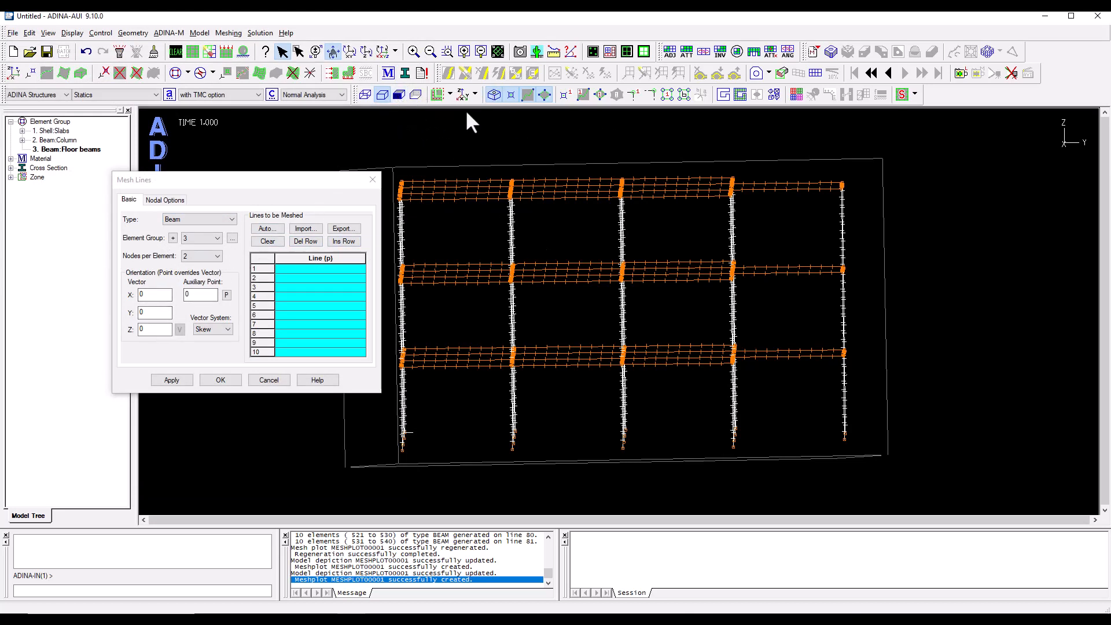
- Review the type and dimensions of cross section 2 in the cross section definitions without changing them
{"action": "left_click", "coordinate": [405, 74]}
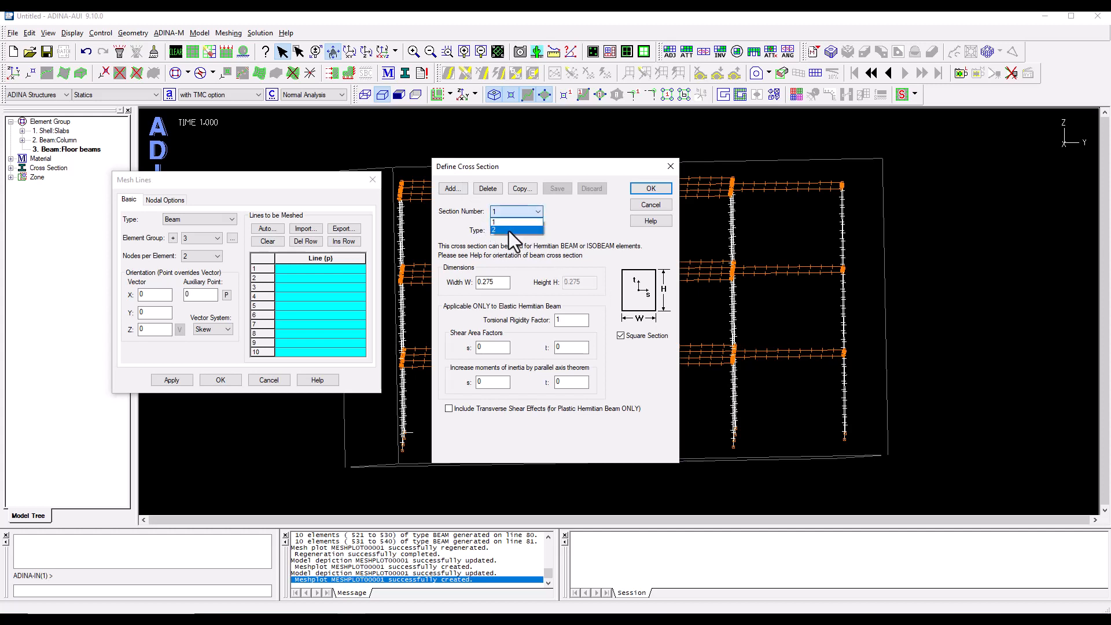
{"action": "left_click", "coordinate": [509, 231]}
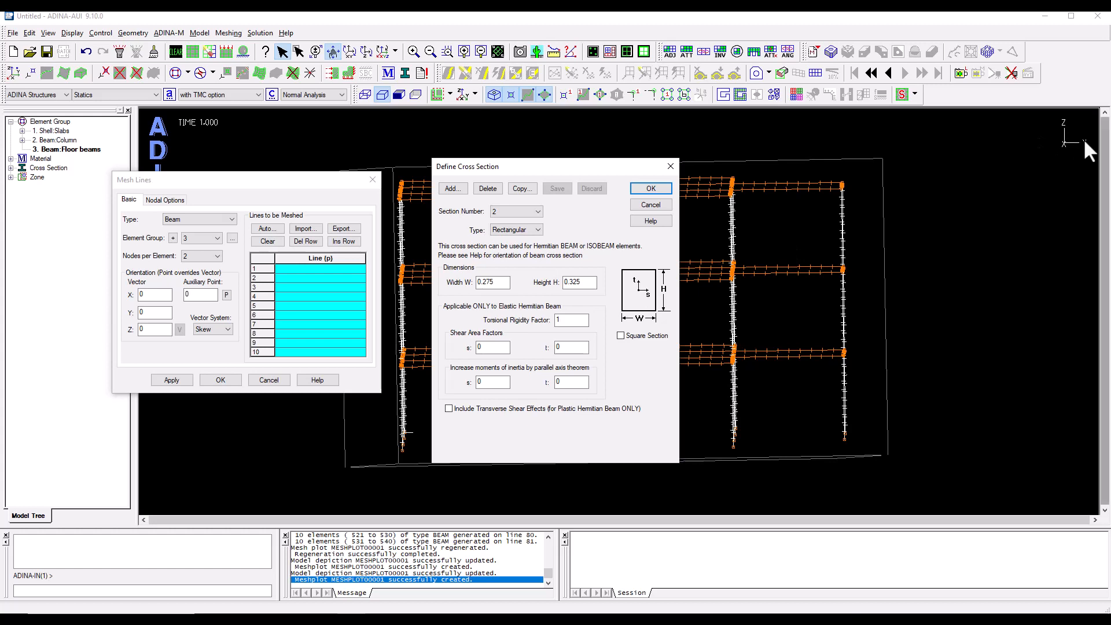
{"action": "left_click", "coordinate": [651, 205]}
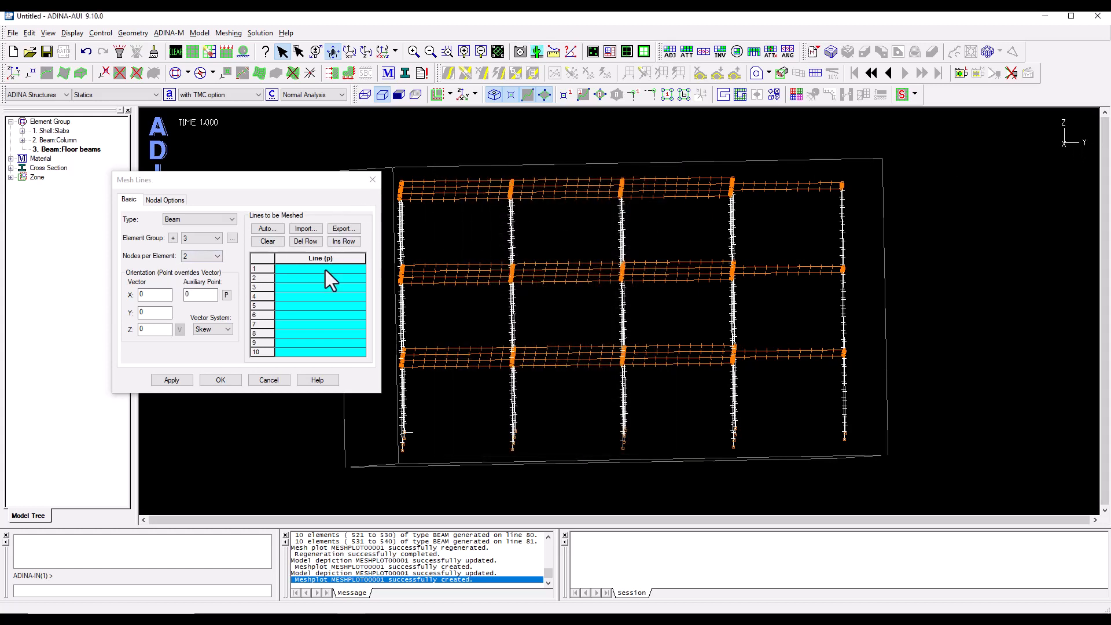
- Set the orientation vector's Y component to 1 and pick all floor beam lines running along X on the three floors
{"action": "left_click", "coordinate": [154, 312]}
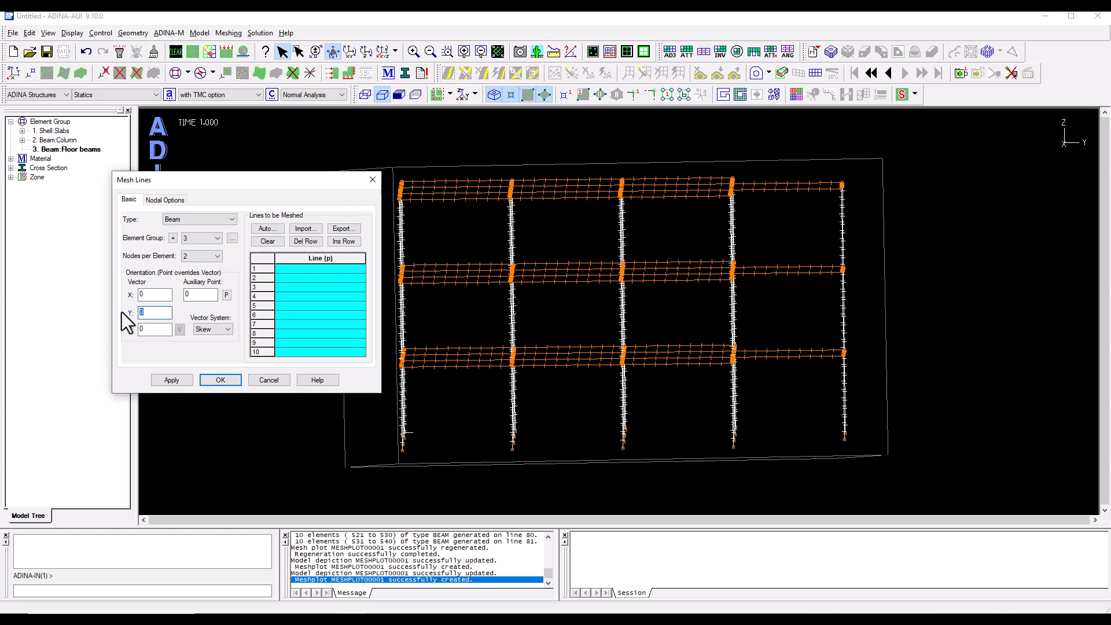
{"action": "type", "text": "1"}
{"action": "double_click", "coordinate": [303, 269]}
{"action": "left_click_drag", "start_coordinate": [377, 158], "coordinate": [445, 322]}
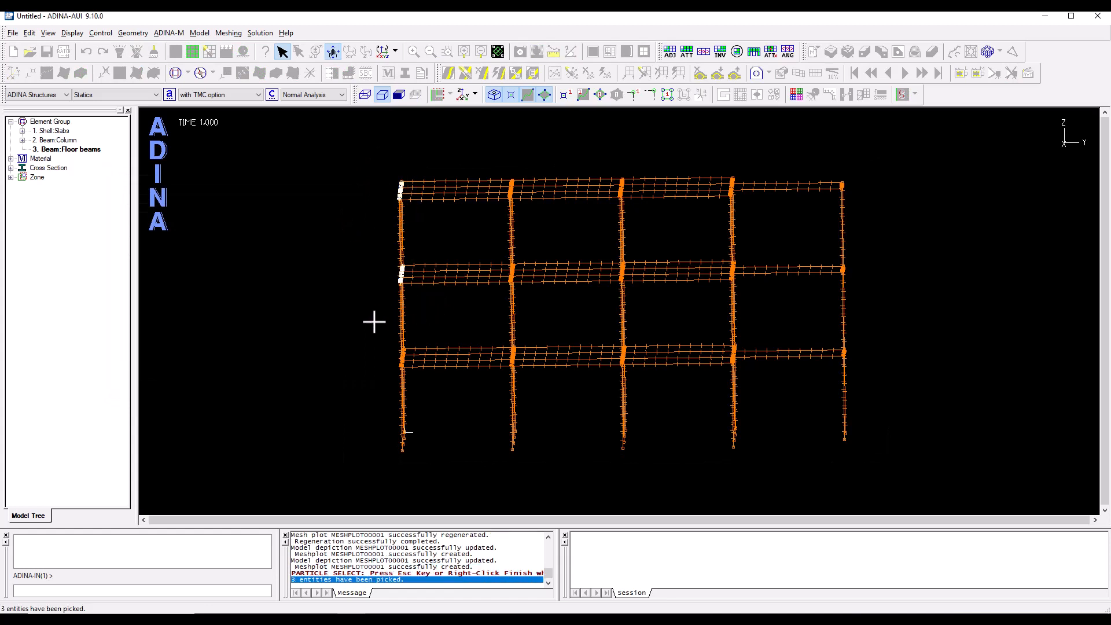
{"action": "left_click_drag", "start_coordinate": [372, 321], "coordinate": [440, 399]}
{"action": "left_click_drag", "start_coordinate": [486, 156], "coordinate": [523, 203]}
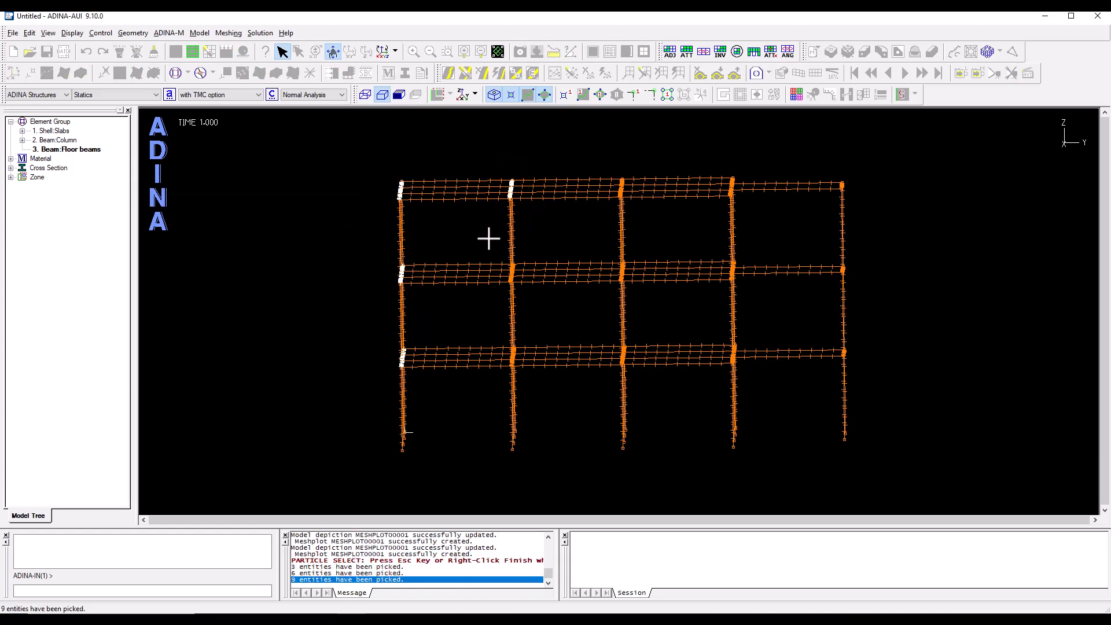
{"action": "left_click_drag", "start_coordinate": [489, 238], "coordinate": [544, 307]}
{"action": "left_click_drag", "start_coordinate": [485, 339], "coordinate": [548, 389]}
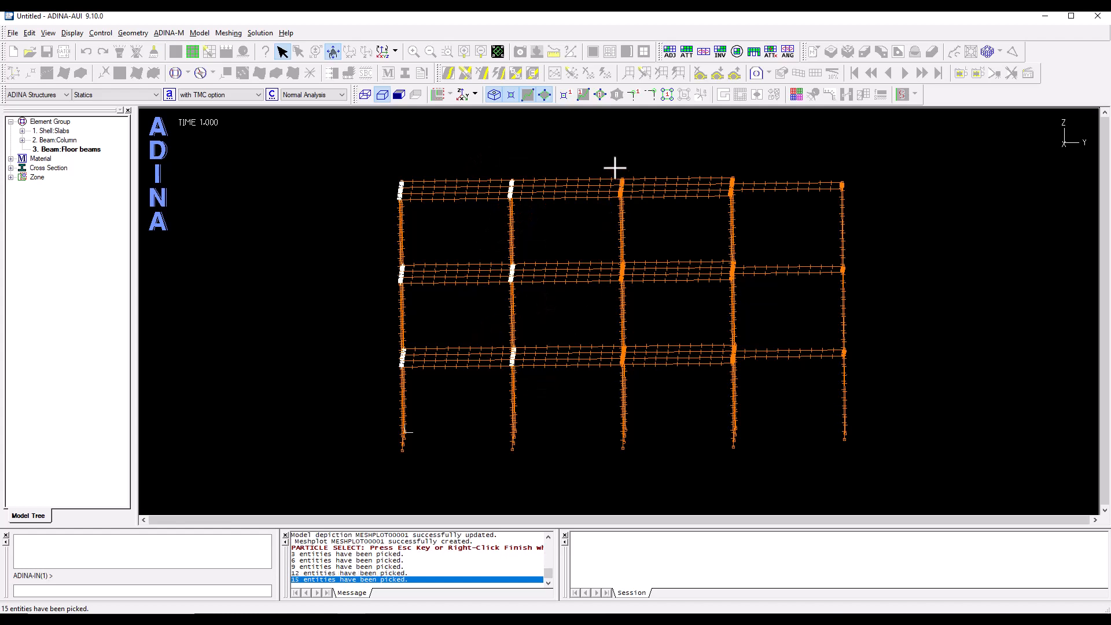
{"action": "left_click_drag", "start_coordinate": [605, 164], "coordinate": [635, 213]}
{"action": "left_click_drag", "start_coordinate": [602, 251], "coordinate": [641, 390]}
{"action": "left_click_drag", "start_coordinate": [716, 150], "coordinate": [759, 309]}
{"action": "left_click_drag", "start_coordinate": [720, 320], "coordinate": [780, 413]}
{"action": "left_click_drag", "start_coordinate": [822, 160], "coordinate": [865, 215]}
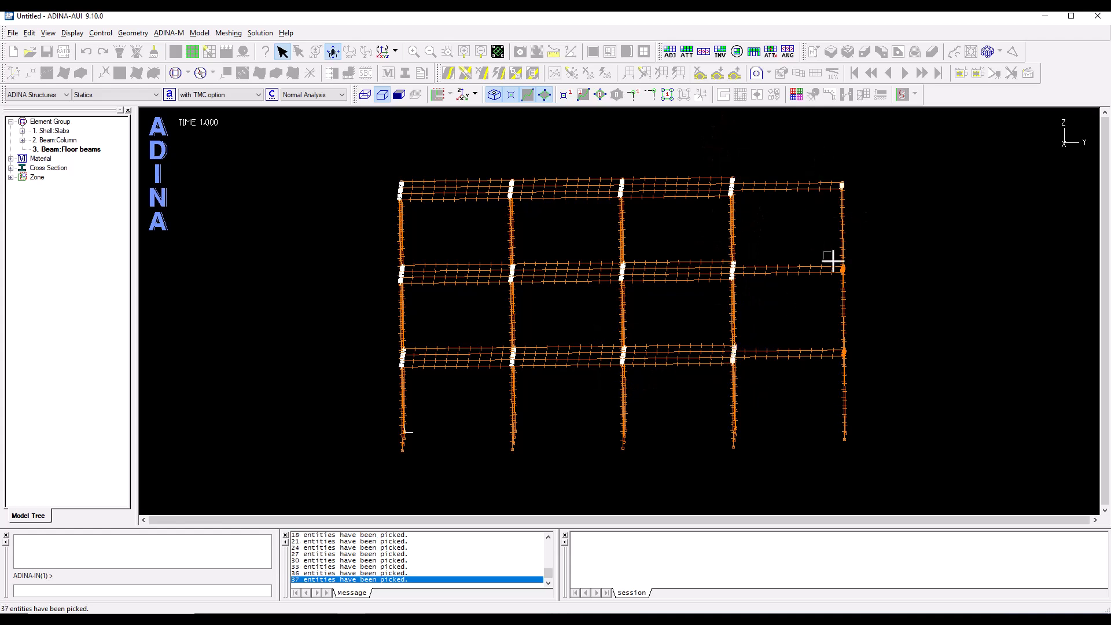
{"action": "left_click_drag", "start_coordinate": [834, 261], "coordinate": [869, 300]}
{"action": "left_click_drag", "start_coordinate": [834, 340], "coordinate": [868, 378]}
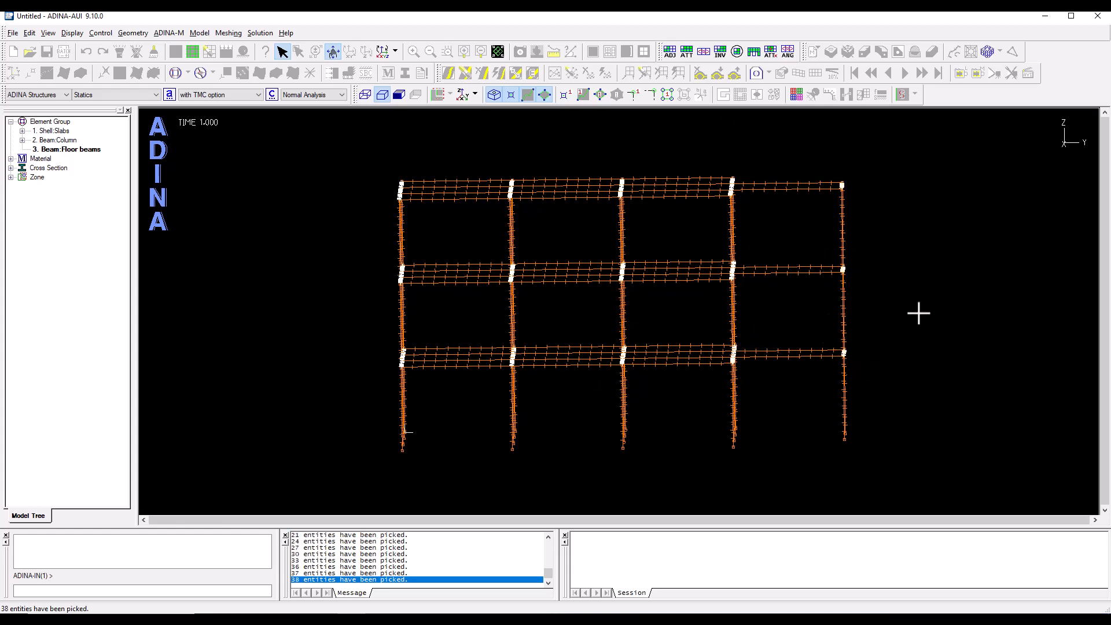
{"action": "right_click", "coordinate": [904, 209]}
{"action": "left_click", "coordinate": [920, 272]}
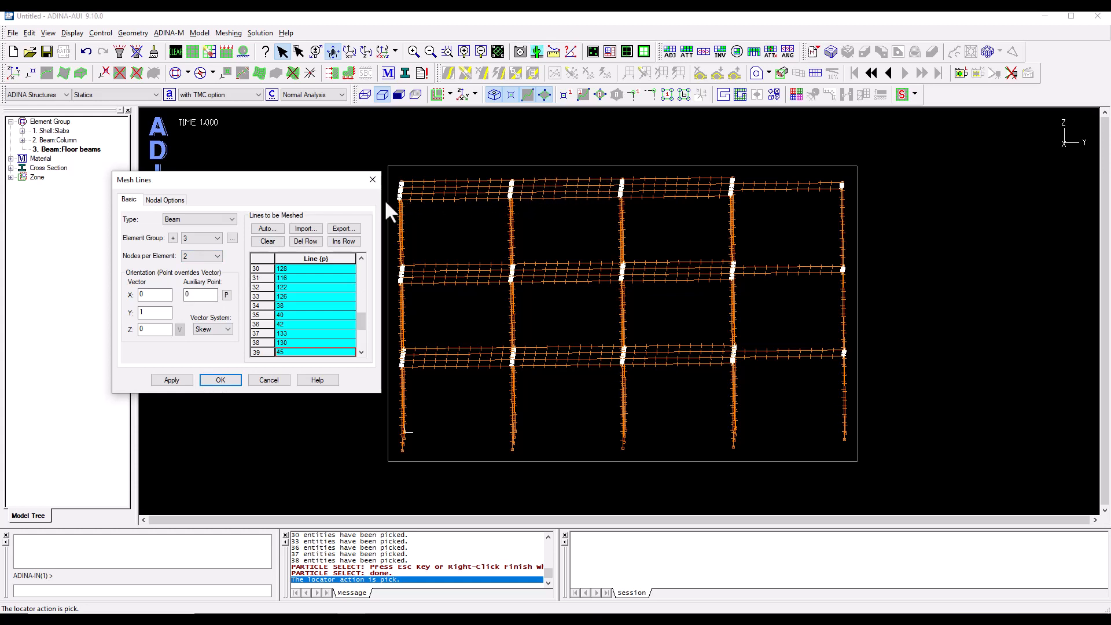
- Set nodal coincidence checking to All Generated Nodes and mesh the picked X-direction floor beams in element group 3
{"action": "left_click", "coordinate": [171, 201]}
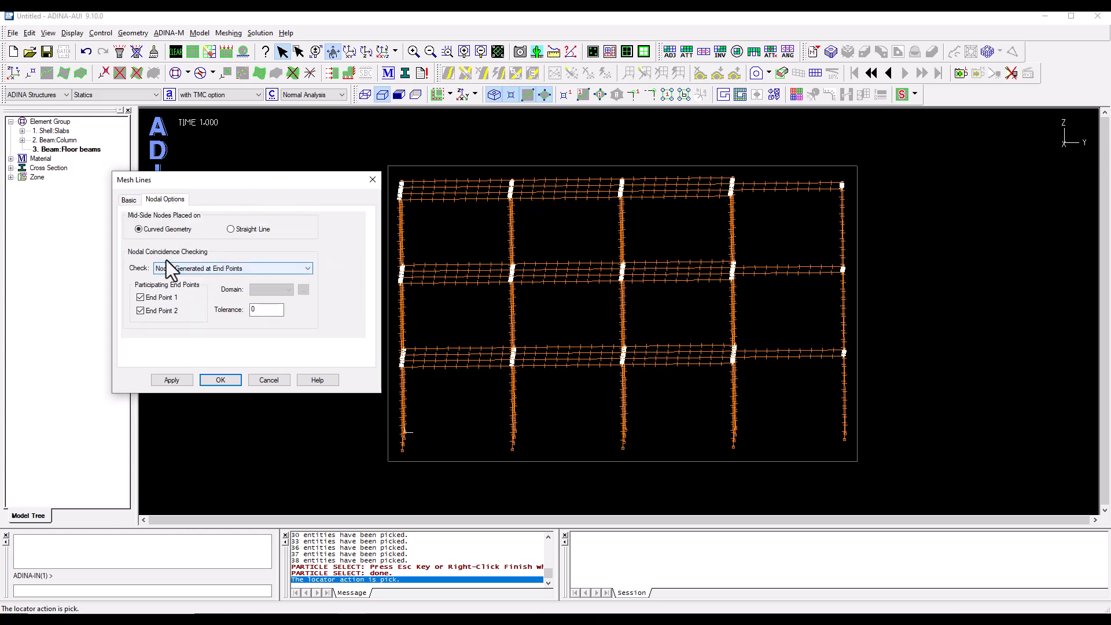
{"action": "left_click", "coordinate": [220, 269]}
{"action": "left_click", "coordinate": [220, 279]}
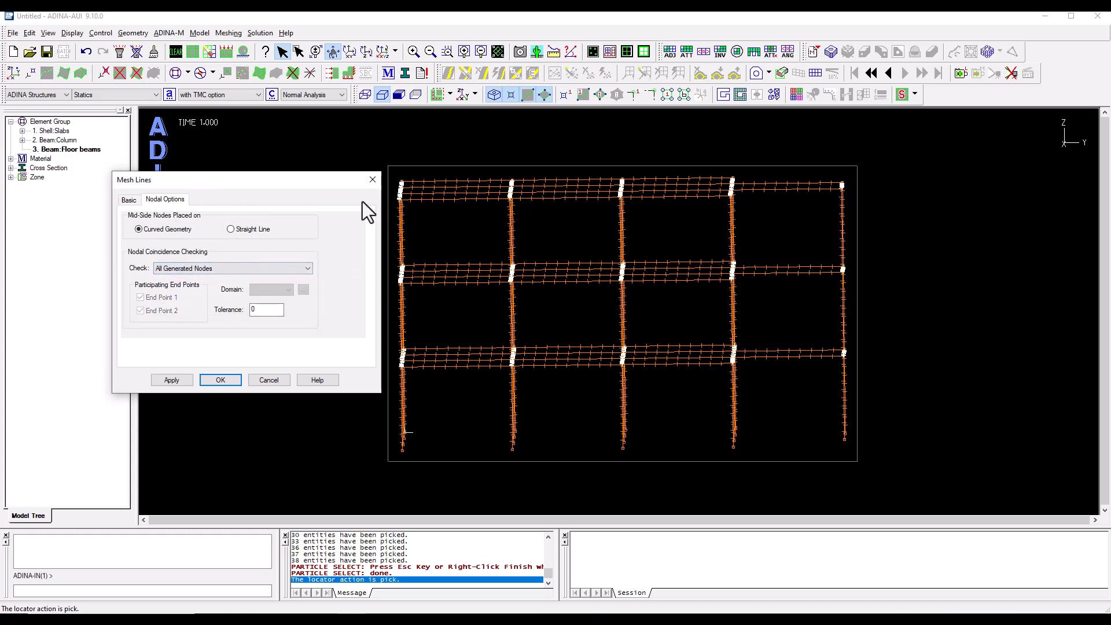
{"action": "left_click", "coordinate": [129, 200]}
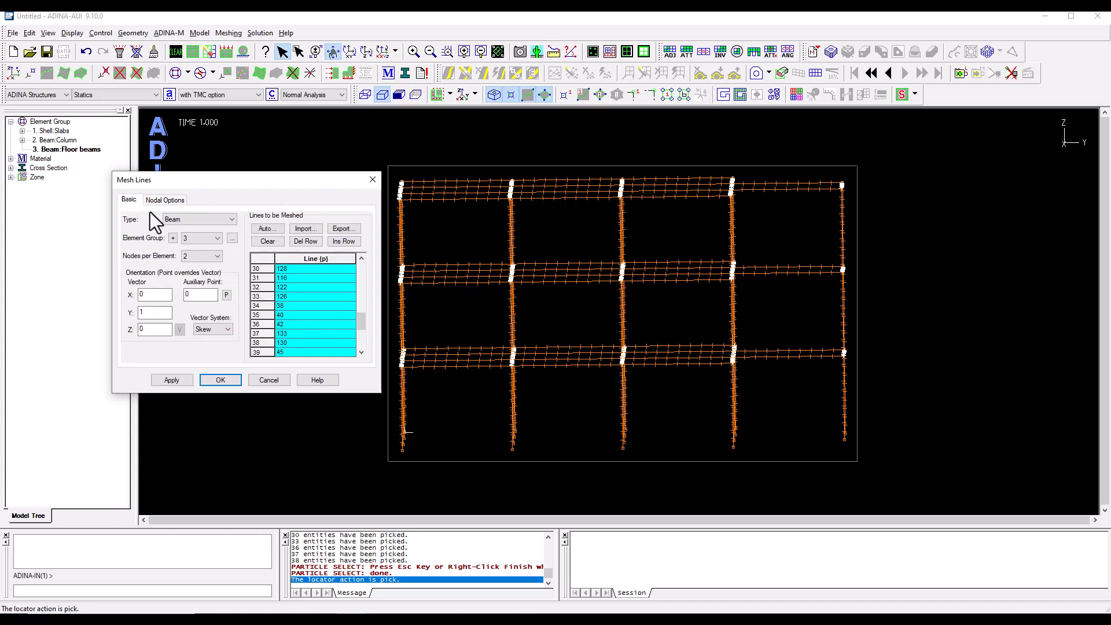
{"action": "left_click", "coordinate": [178, 381]}
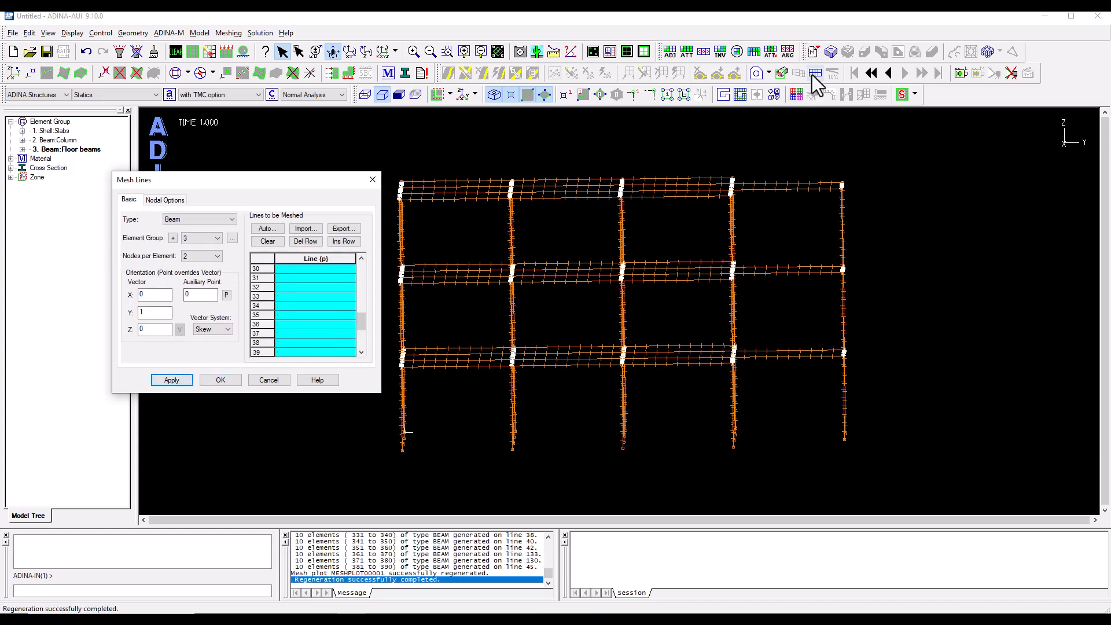
- Set the orientation vector to X 1 and Y 0 for the floor beams running along Y
{"action": "left_click", "coordinate": [551, 307]}
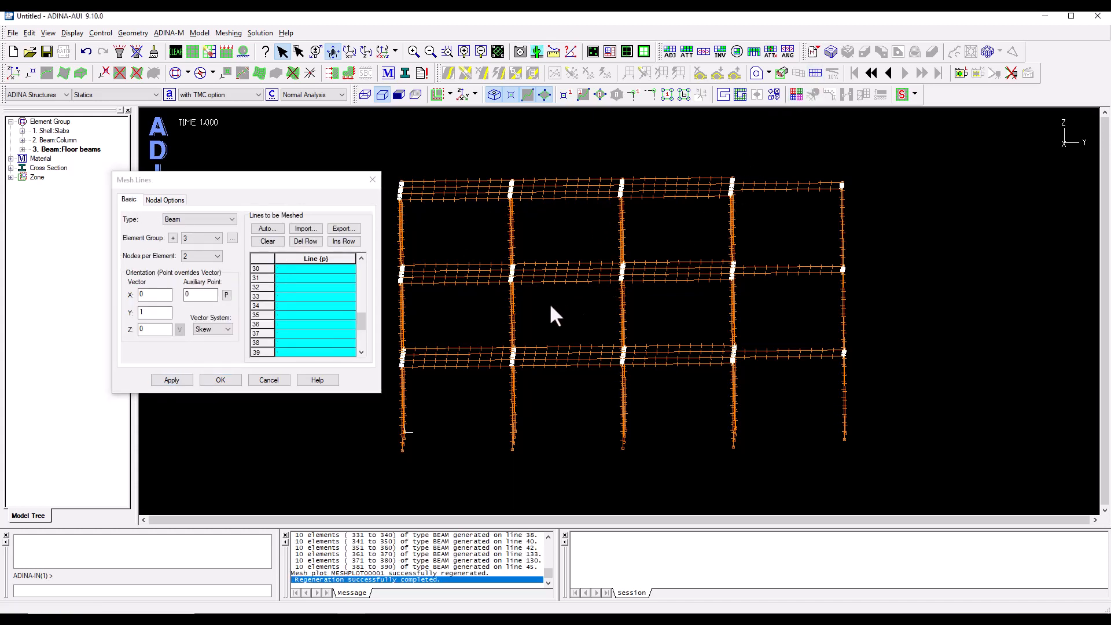
{"action": "mouse_move", "coordinate": [508, 298]}
{"action": "left_mouse_down"}
{"action": "mouse_move", "coordinate": [489, 293]}
{"action": "mouse_move", "coordinate": [544, 268]}
{"action": "mouse_move", "coordinate": [762, 294]}
{"action": "mouse_move", "coordinate": [844, 276]}
{"action": "left_mouse_up"}
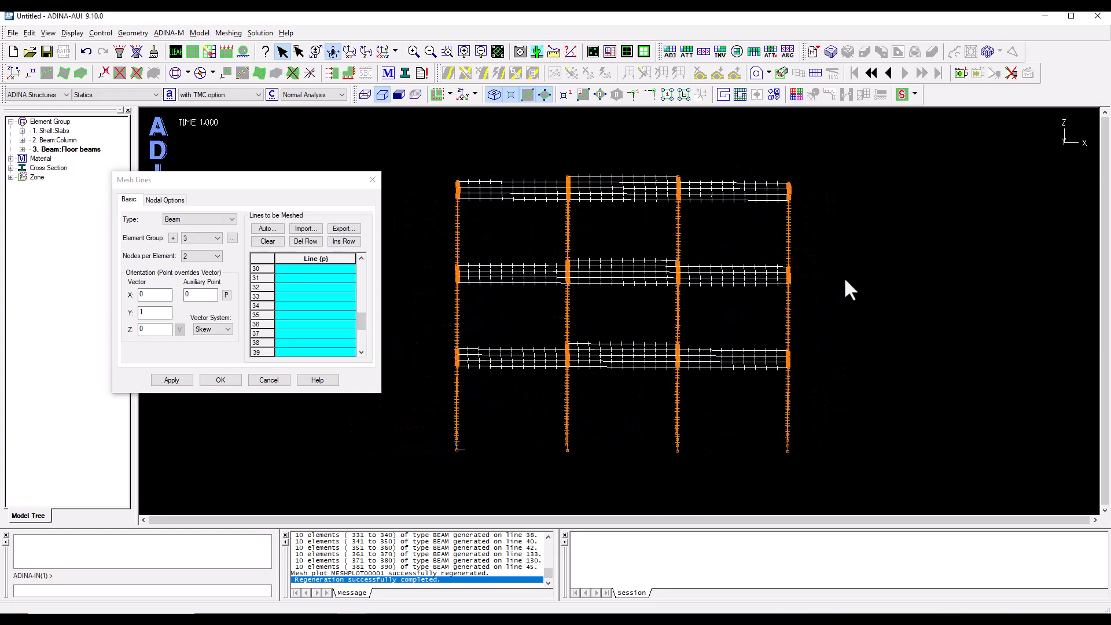
{"action": "double_click", "coordinate": [155, 313]}
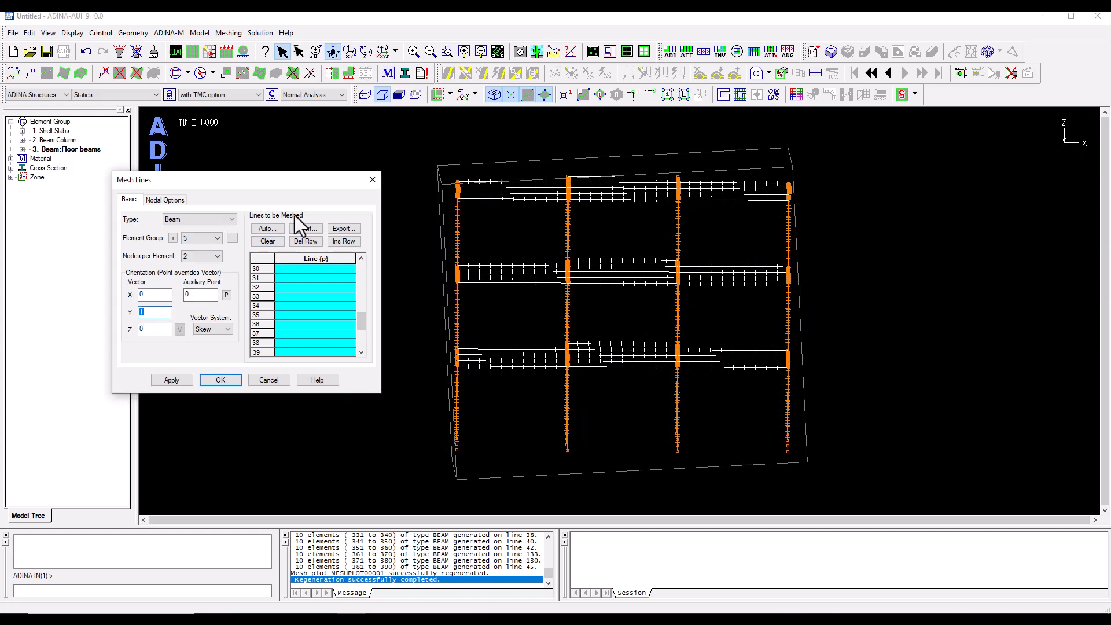
{"action": "type", "text": "0"}
{"action": "double_click", "coordinate": [152, 295]}
{"action": "type", "text": "1"}
- Pick all floor beam lines running along Y on the three floors as the lines to mesh
{"action": "double_click", "coordinate": [311, 271]}
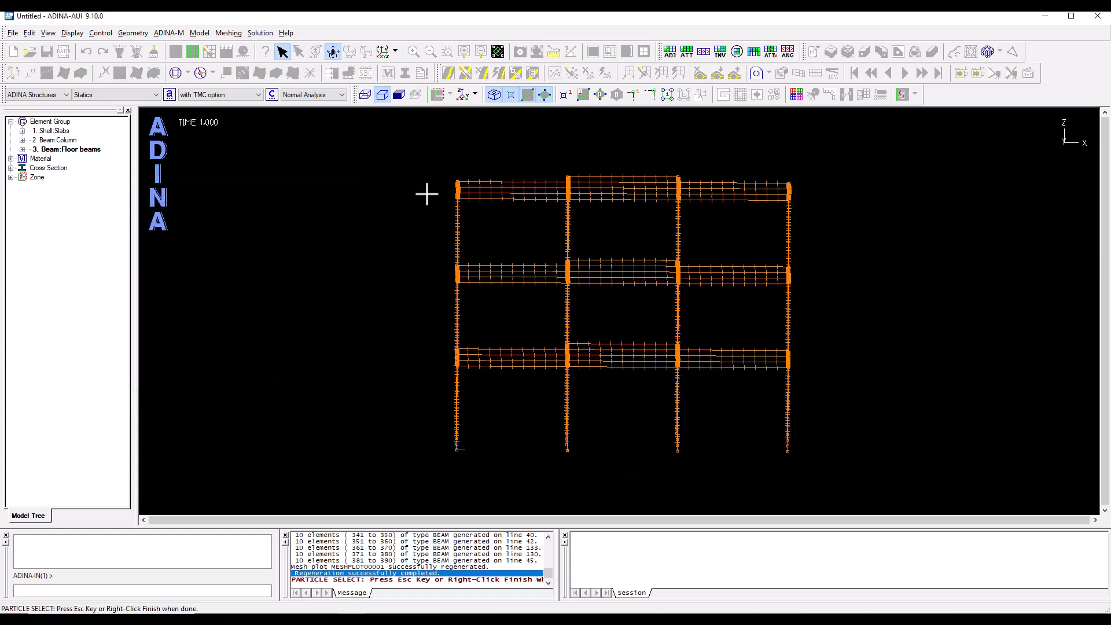
{"action": "left_click_drag", "start_coordinate": [434, 160], "coordinate": [481, 226]}
{"action": "left_click_drag", "start_coordinate": [535, 143], "coordinate": [591, 221]}
{"action": "left_click_drag", "start_coordinate": [651, 160], "coordinate": [725, 221]}
{"action": "left_click_drag", "start_coordinate": [752, 166], "coordinate": [815, 222]}
{"action": "left_click_drag", "start_coordinate": [748, 256], "coordinate": [834, 316]}
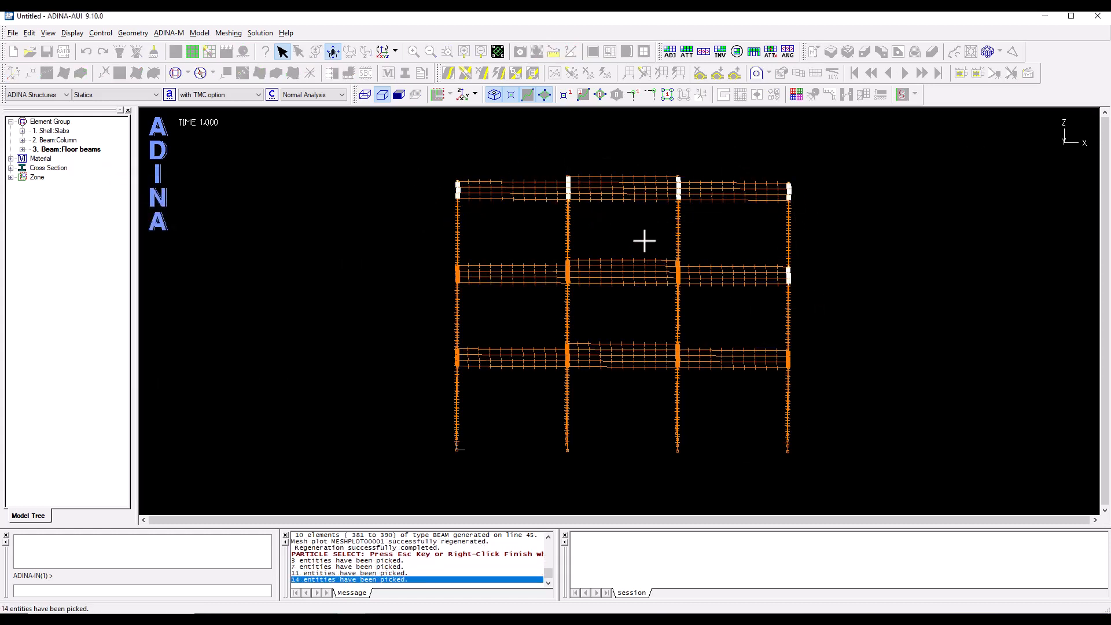
{"action": "left_click_drag", "start_coordinate": [644, 240], "coordinate": [711, 312]}
{"action": "left_click_drag", "start_coordinate": [543, 257], "coordinate": [597, 297]}
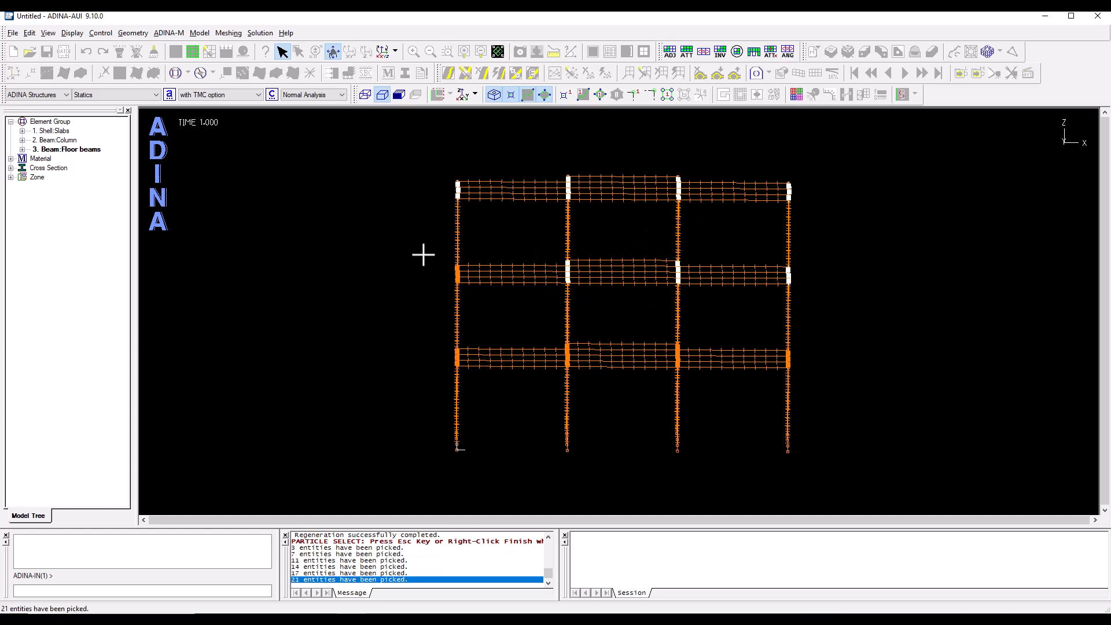
{"action": "left_click_drag", "start_coordinate": [422, 255], "coordinate": [484, 381]}
{"action": "left_click_drag", "start_coordinate": [547, 310], "coordinate": [584, 386]}
{"action": "left_click_drag", "start_coordinate": [649, 327], "coordinate": [704, 379]}
{"action": "left_click_drag", "start_coordinate": [764, 323], "coordinate": [810, 389]}
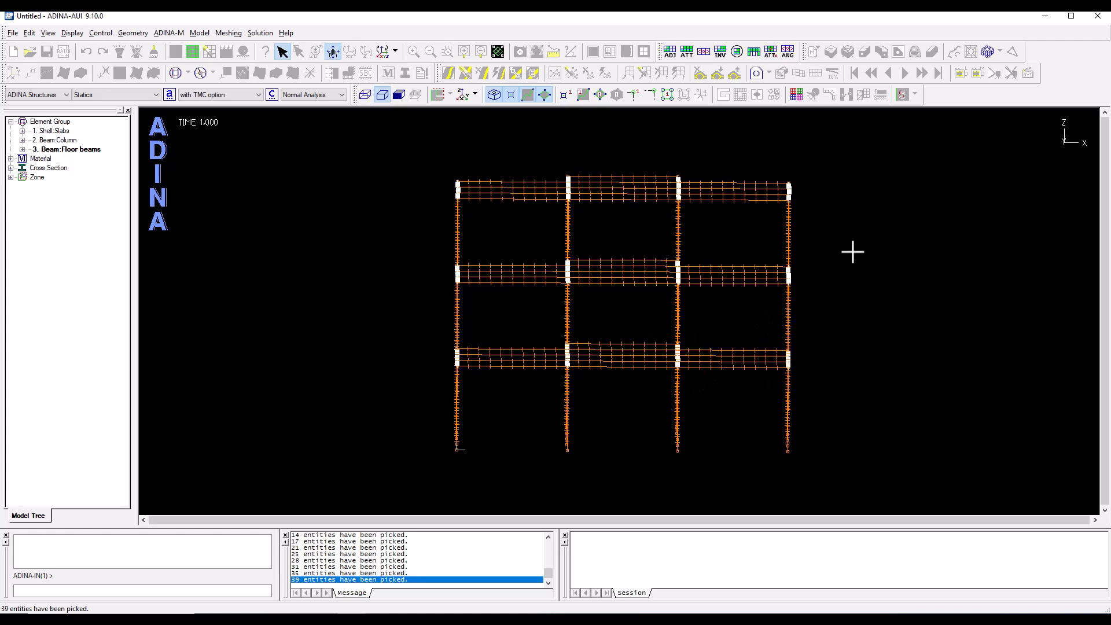
{"action": "right_click", "coordinate": [854, 250]}
{"action": "left_click", "coordinate": [886, 313]}
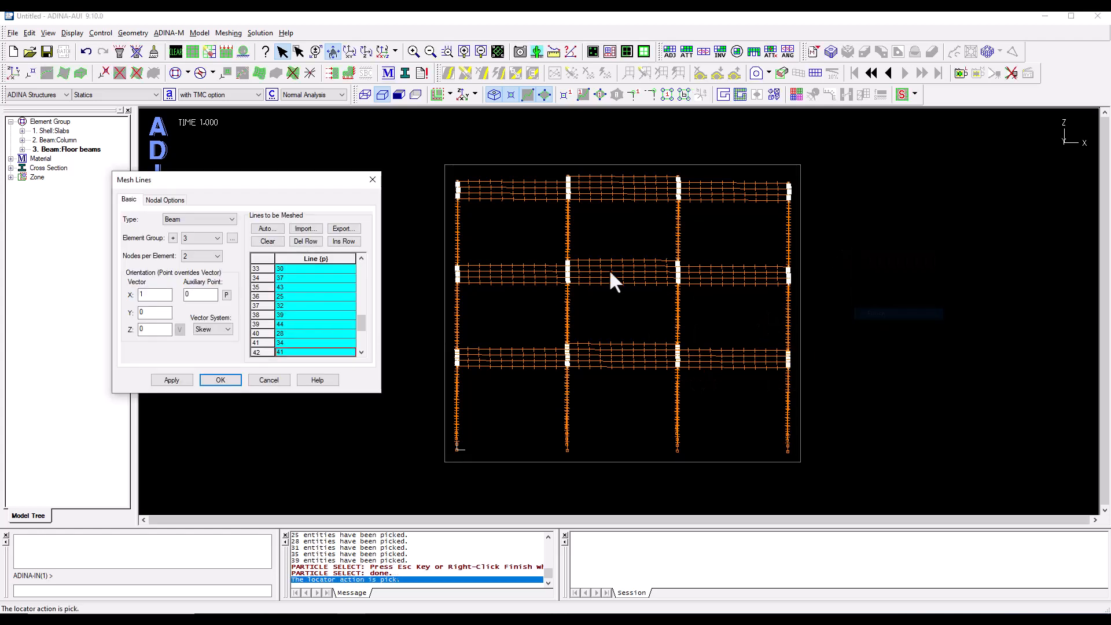
- Check that nodal coincidence checking uses All Generated Nodes and mesh the picked Y-direction floor beams in element group 3
{"action": "left_click", "coordinate": [166, 201]}
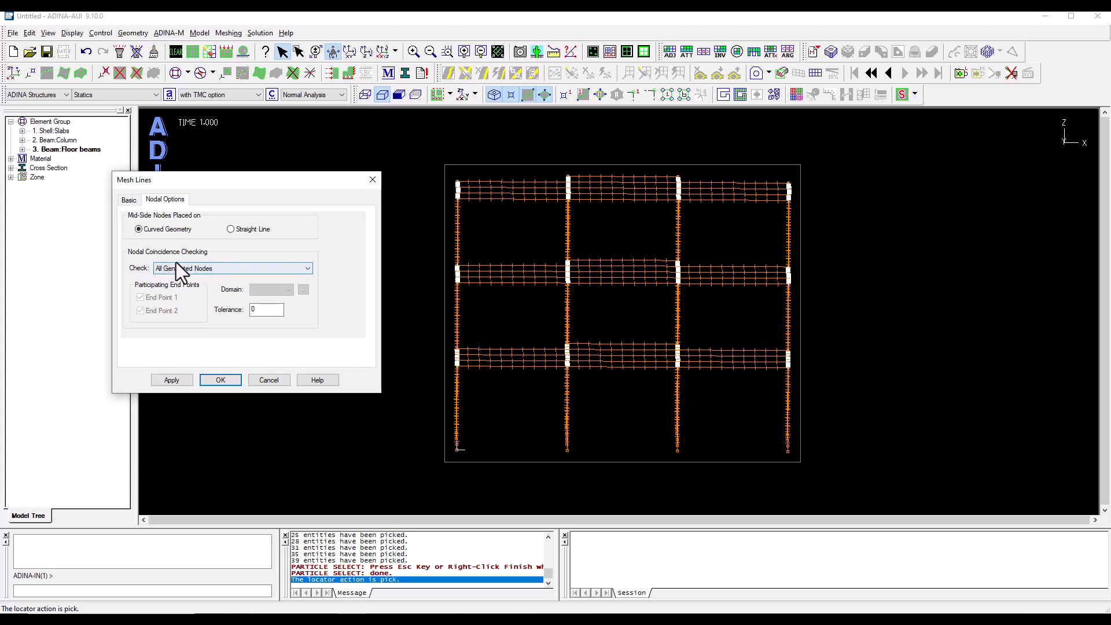
{"action": "left_click", "coordinate": [129, 200]}
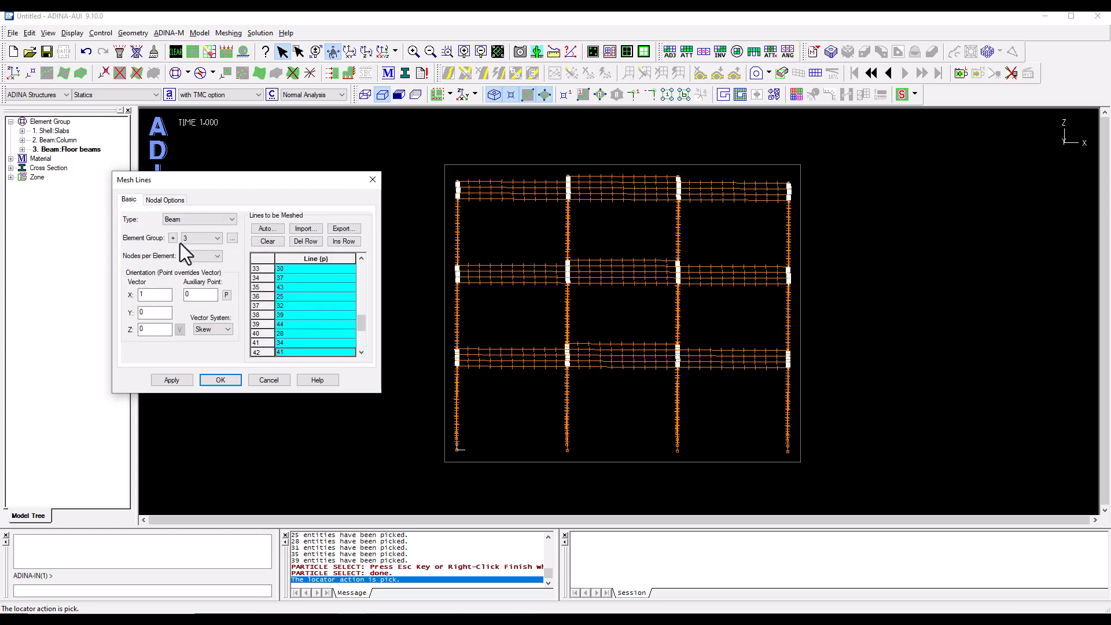
{"action": "left_click", "coordinate": [220, 378]}
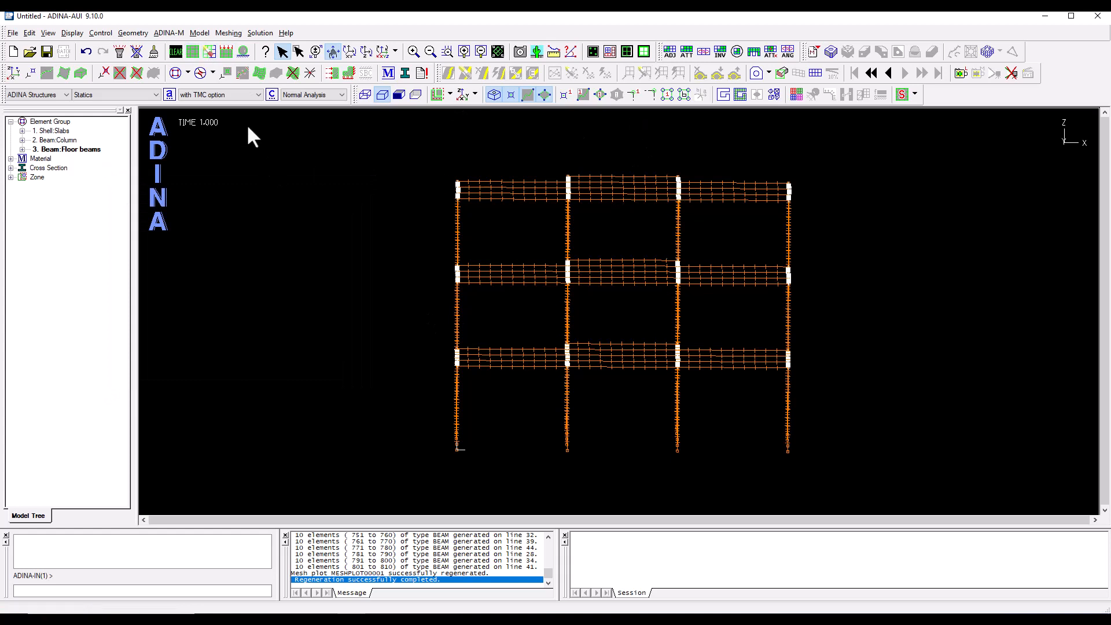
- Clear the graphics window and create a fresh mesh plot of the whole frame, turned to an oblique 3D view
{"action": "left_click", "coordinate": [174, 54]}
{"action": "left_click", "coordinate": [193, 55]}
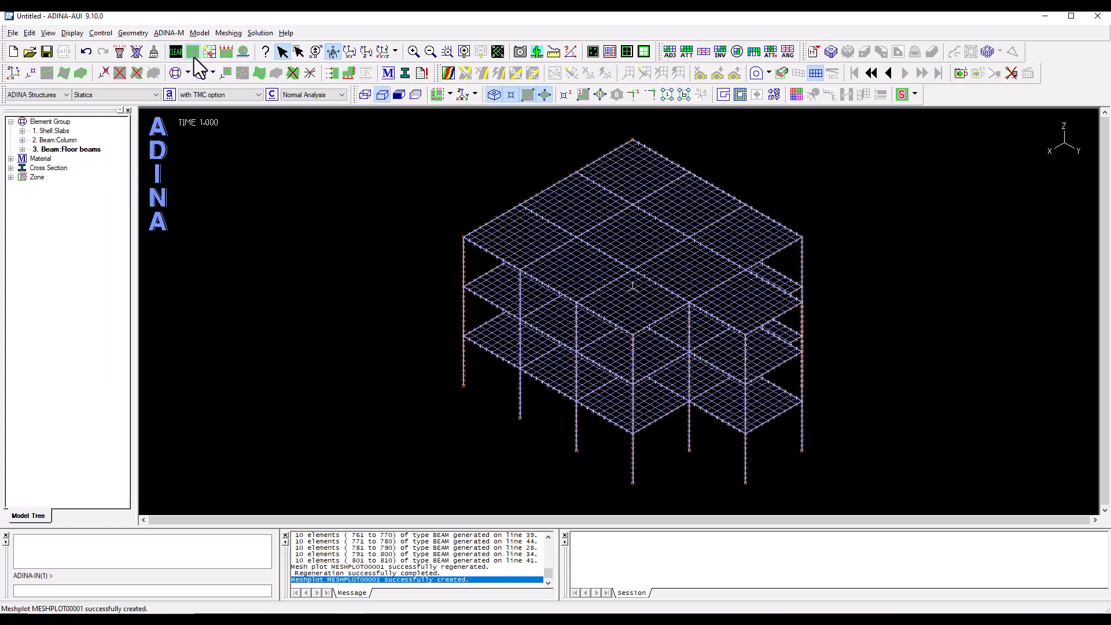
{"action": "left_click_drag", "start_coordinate": [614, 298], "coordinate": [573, 284]}
{"action": "scroll", "coordinate": [664, 275], "scroll_direction": "up", "scroll_amount": 2}
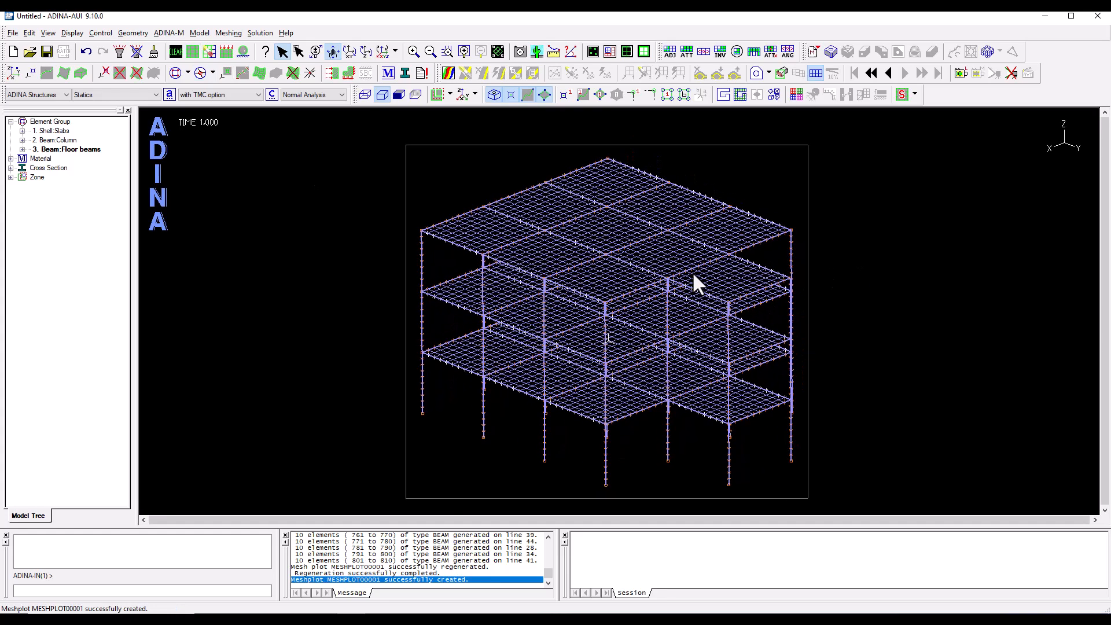
- Display the beam cross sections and set the shell elements to top/bottom appearance in the mesh plot's element depiction
{"action": "left_click_drag", "start_coordinate": [695, 273], "coordinate": [661, 264]}
{"action": "left_click", "coordinate": [297, 253]}
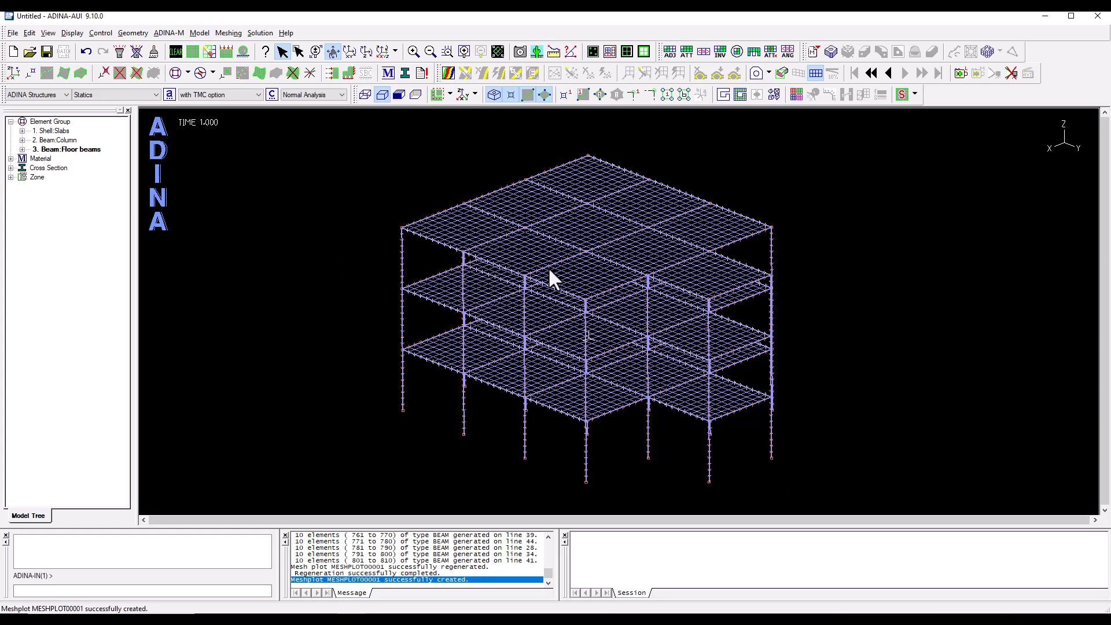
{"action": "left_click_drag", "start_coordinate": [551, 267], "coordinate": [421, 174]}
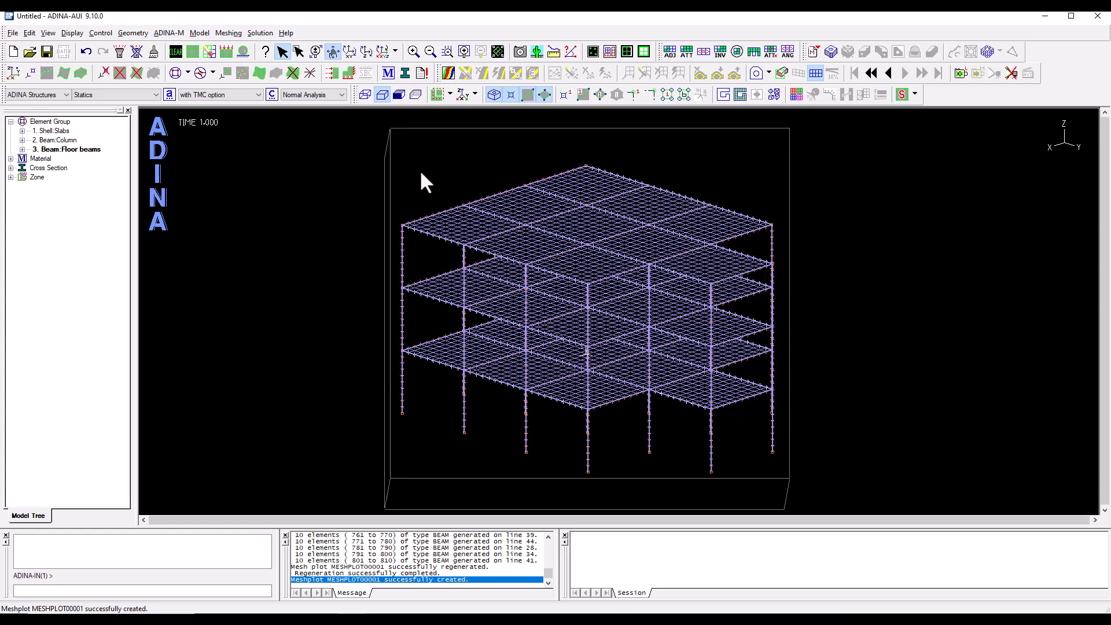
{"action": "left_click", "coordinate": [310, 178]}
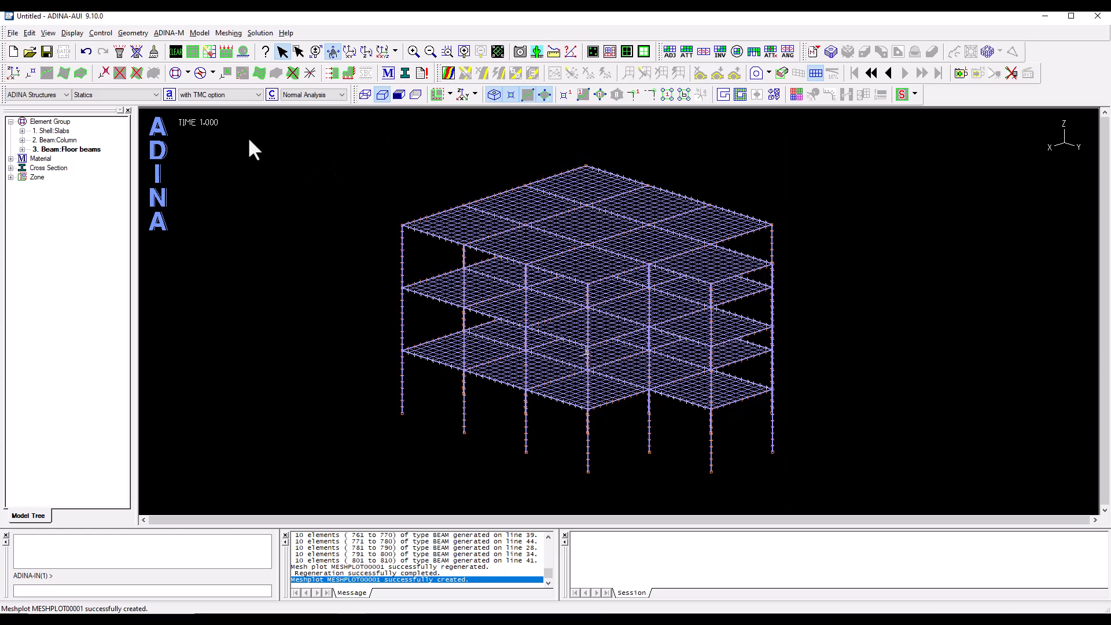
{"action": "left_click", "coordinate": [208, 54]}
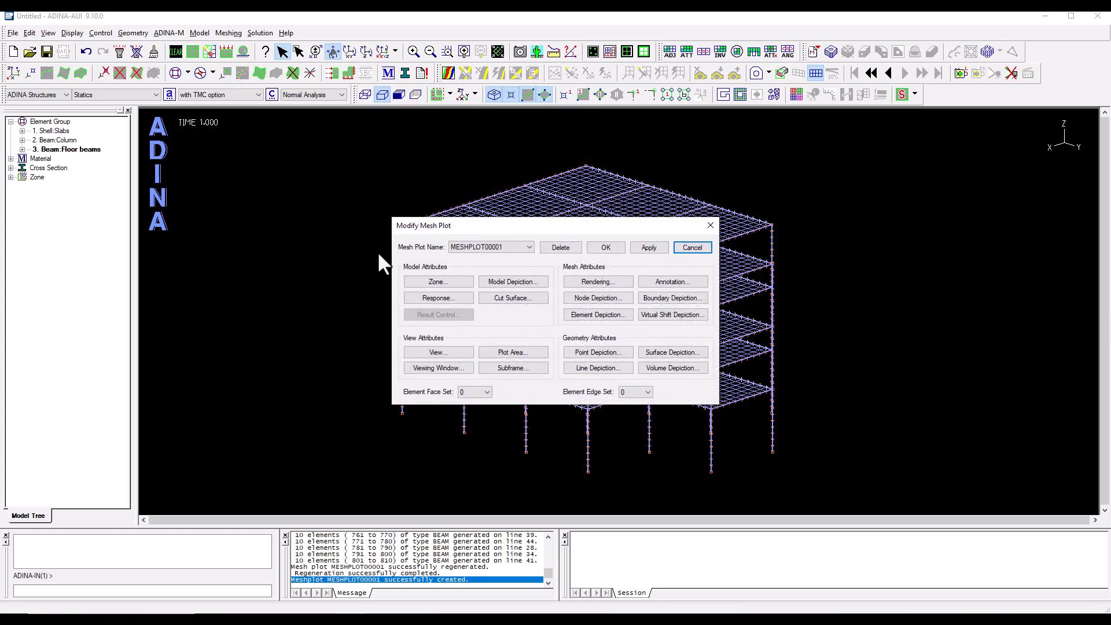
{"action": "left_click", "coordinate": [583, 315]}
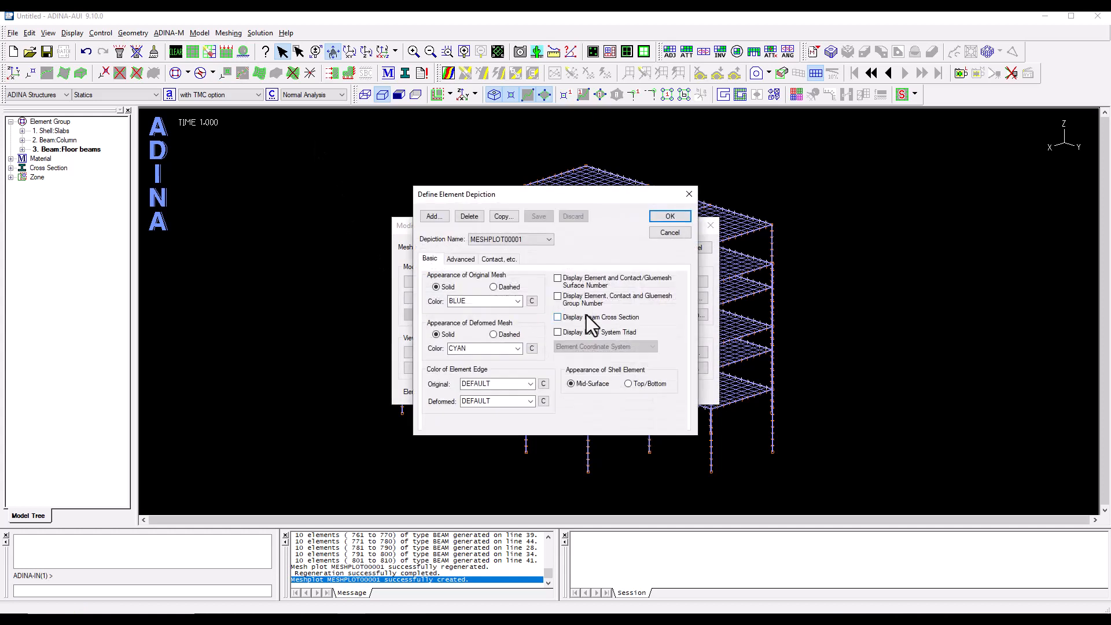
{"action": "left_click", "coordinate": [558, 318]}
{"action": "left_click", "coordinate": [628, 384]}
{"action": "left_click", "coordinate": [669, 217]}
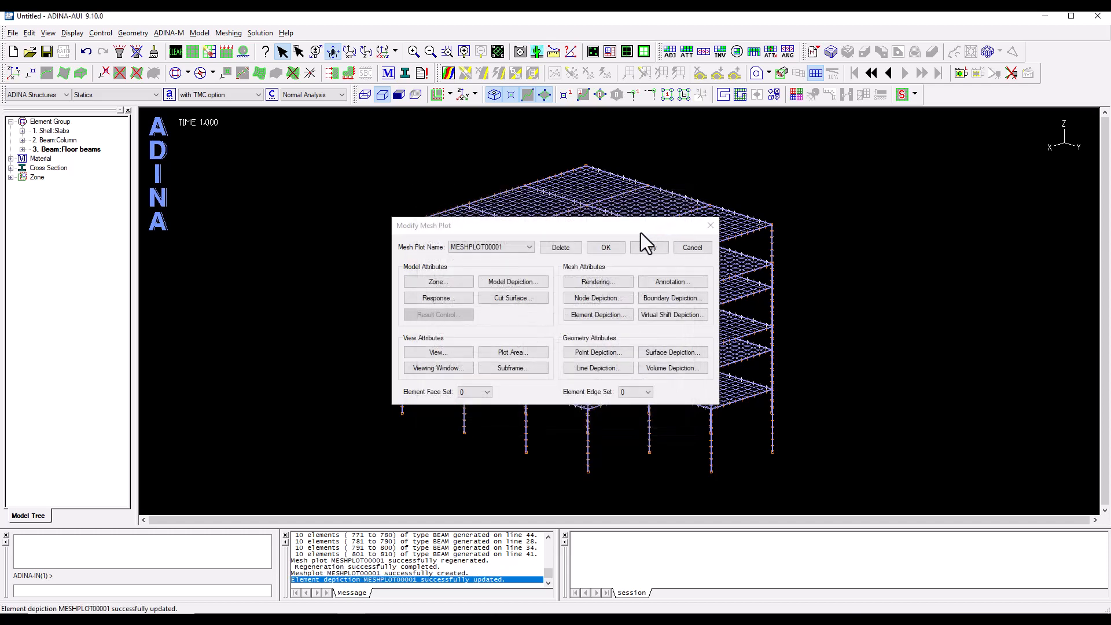
{"action": "left_click", "coordinate": [605, 247]}
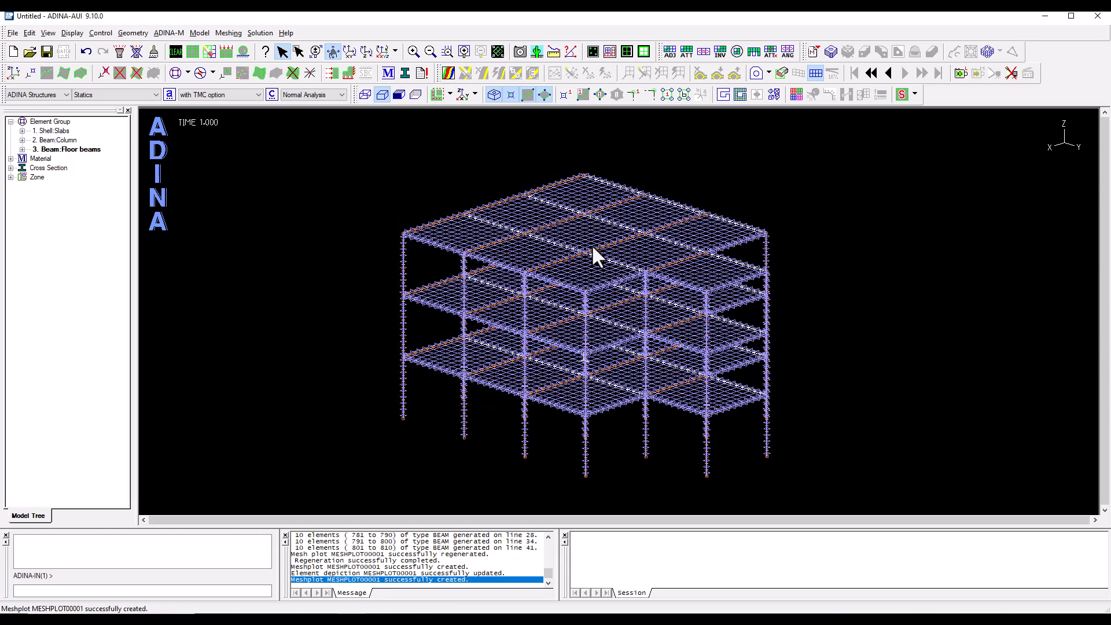
- Hide the geometry, shade the mesh and examine the beam and slab sections up close
{"action": "left_click", "coordinate": [492, 99]}
{"action": "left_click_drag", "start_coordinate": [550, 257], "coordinate": [544, 249]}
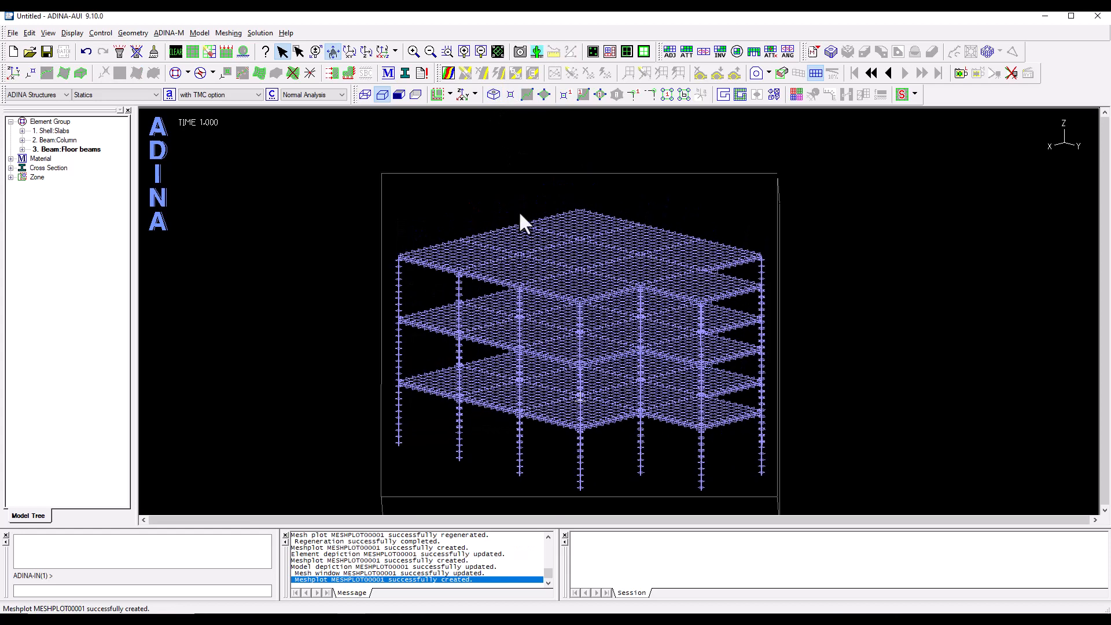
{"action": "left_click", "coordinate": [399, 94]}
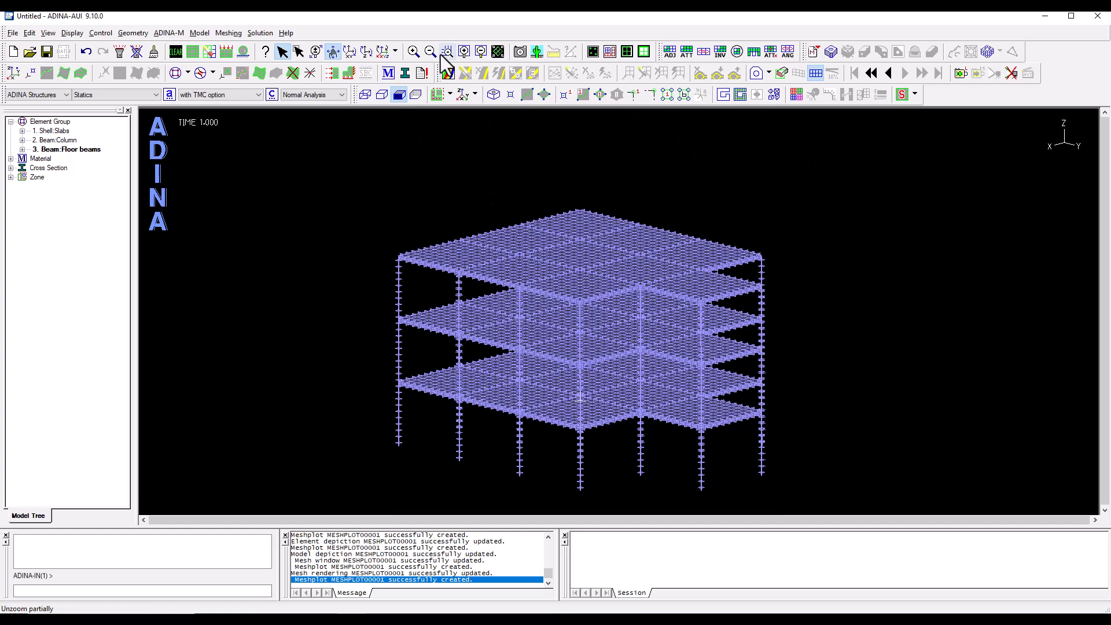
{"action": "left_click", "coordinate": [413, 52]}
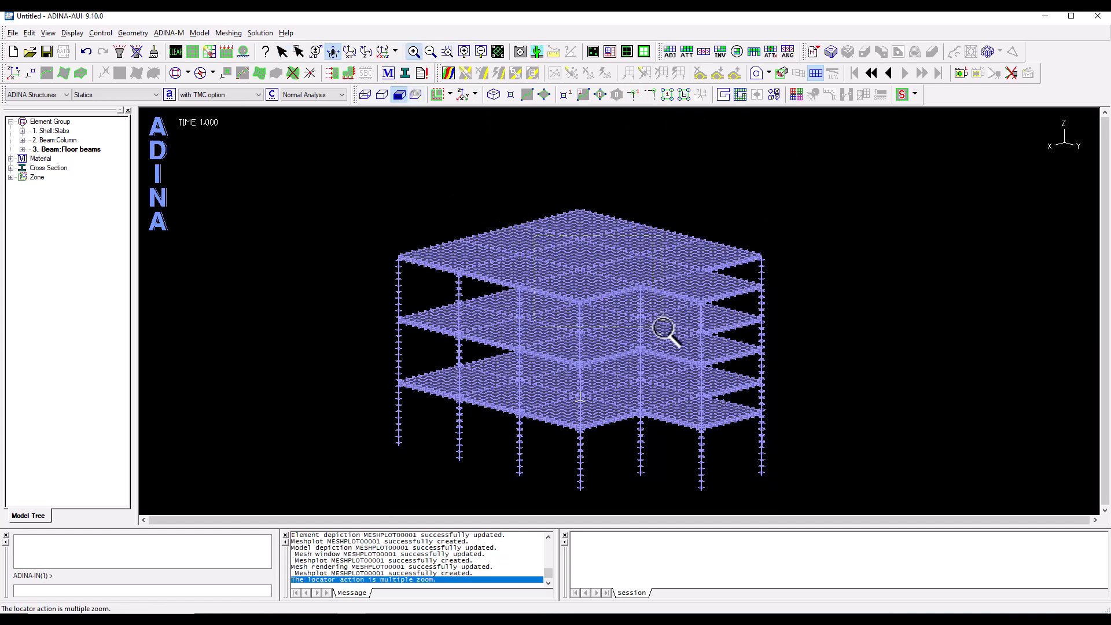
{"action": "left_click", "coordinate": [669, 333]}
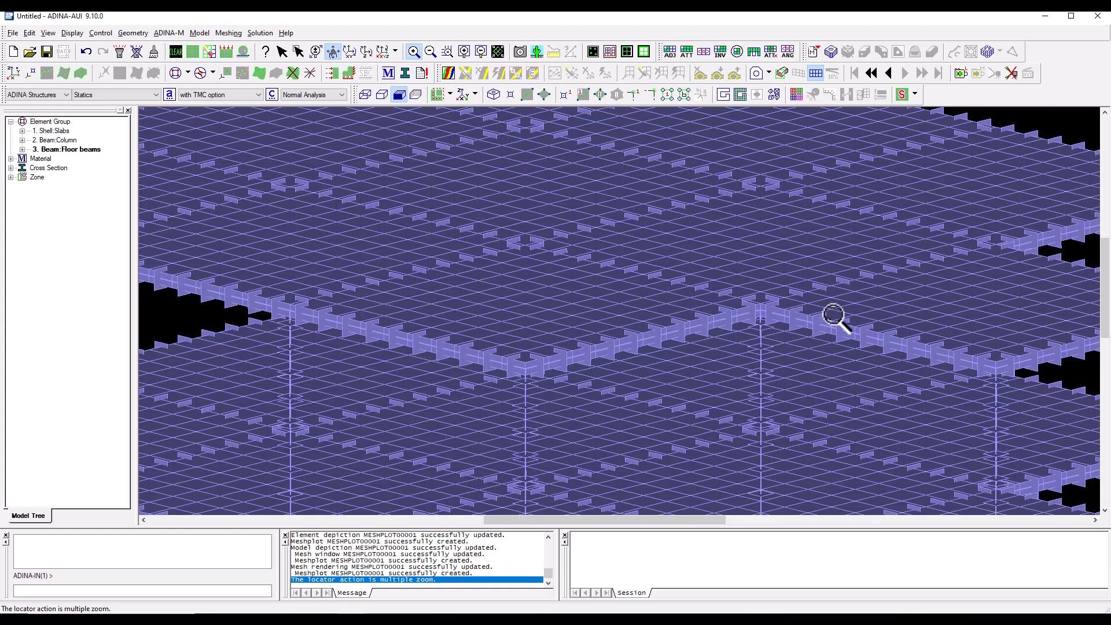
- Create a band plot of the THICKNESS variable on the building's mesh plot
{"action": "left_click", "coordinate": [449, 73]}
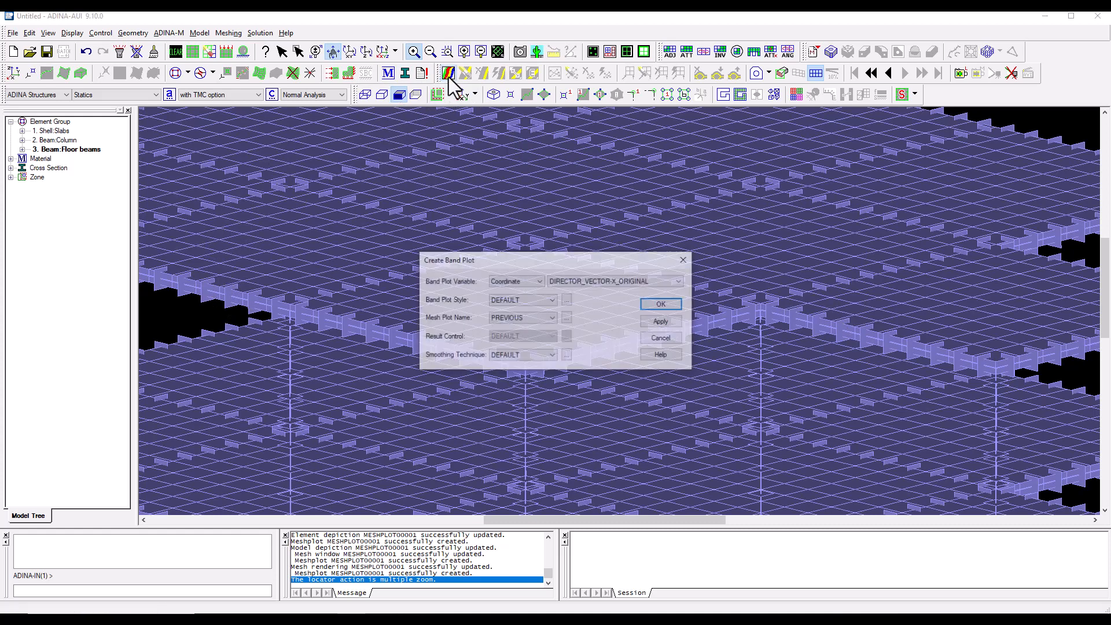
{"action": "left_click", "coordinate": [524, 283]}
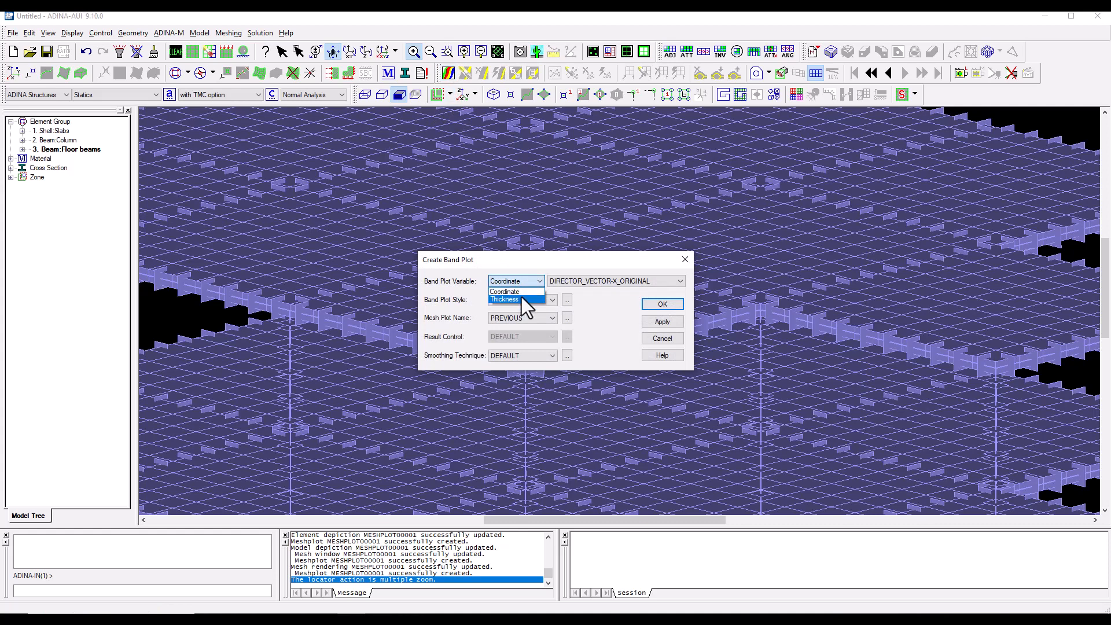
{"action": "left_click", "coordinate": [519, 300]}
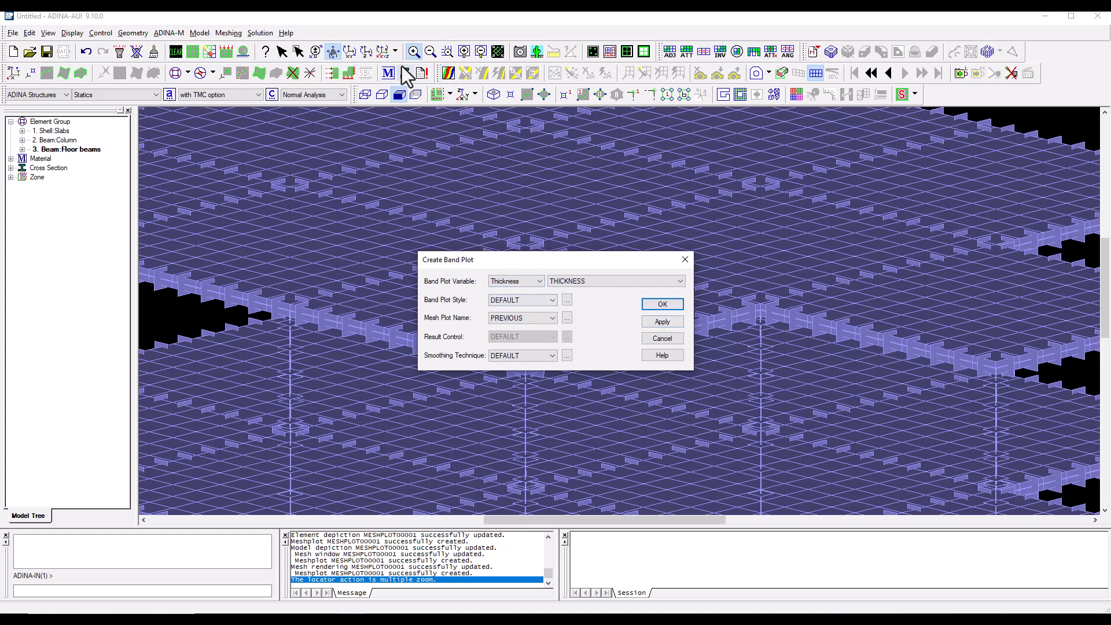
{"action": "left_click", "coordinate": [431, 52]}
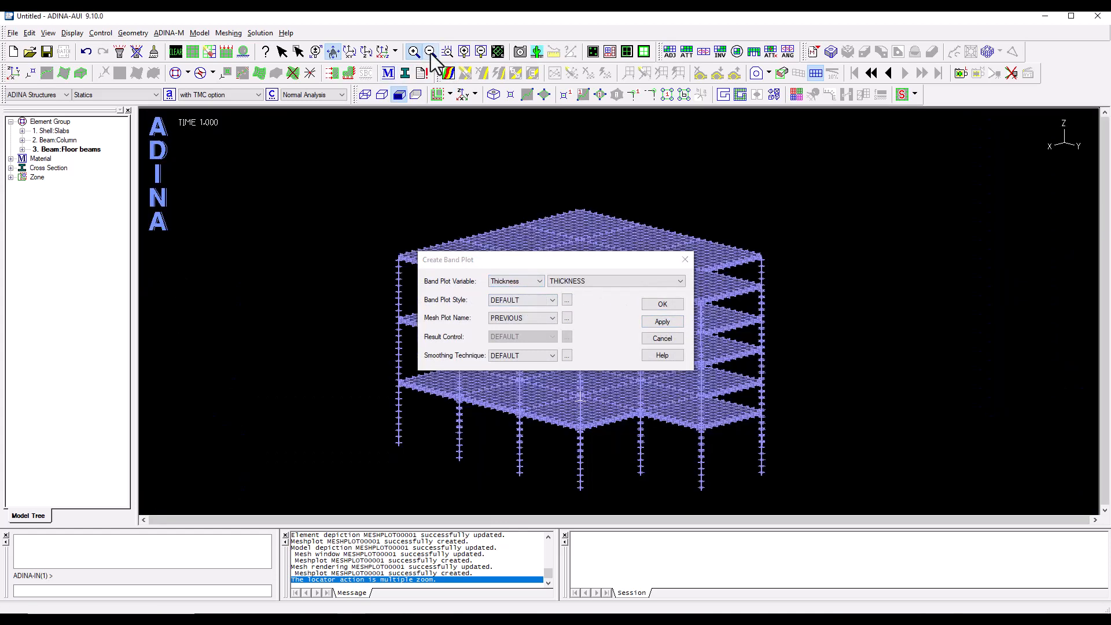
{"action": "left_click", "coordinate": [660, 324]}
{"action": "left_click_drag", "start_coordinate": [647, 257], "coordinate": [430, 214]}
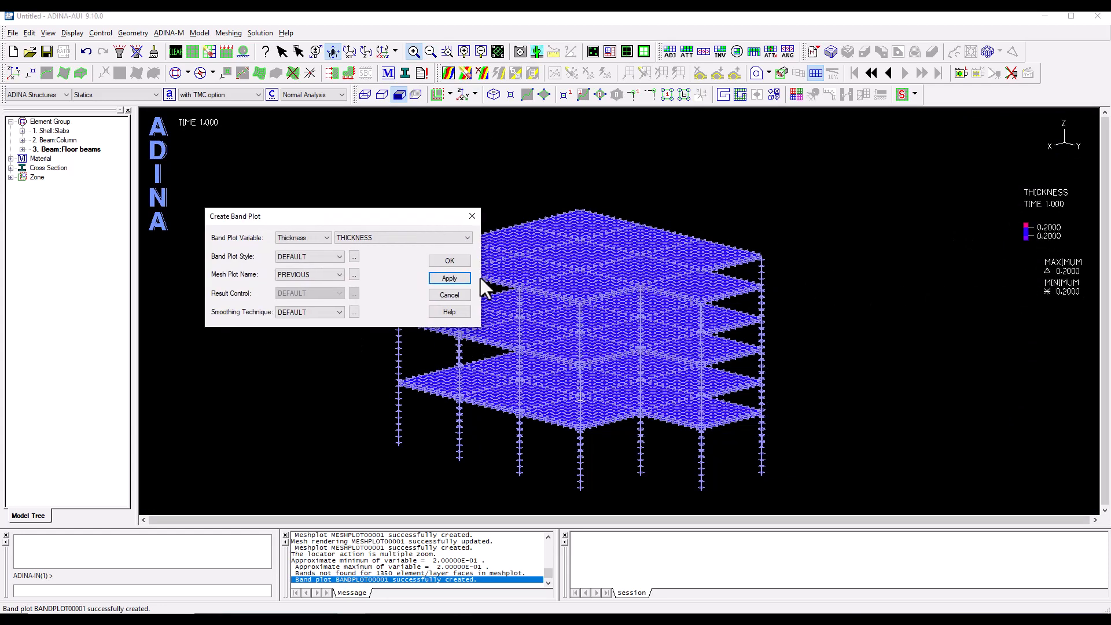
- Replace the thickness band plot with a band plot of the Z-COORDINATE variable and examine it on the frame
{"action": "left_click", "coordinate": [482, 73]}
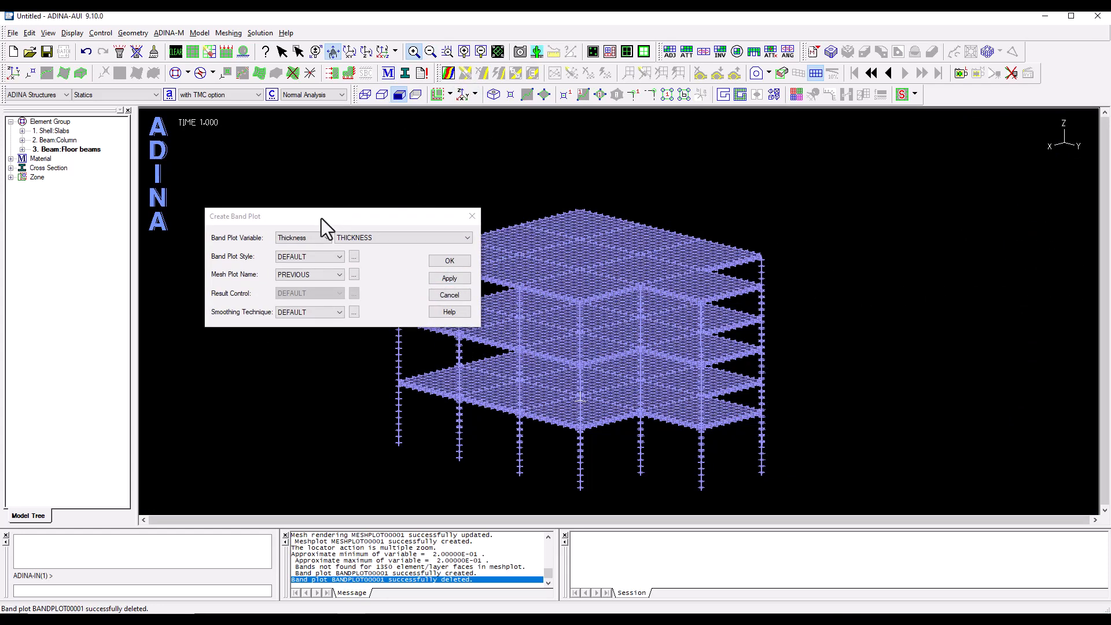
{"action": "left_click", "coordinate": [310, 238]}
{"action": "left_click", "coordinate": [306, 248]}
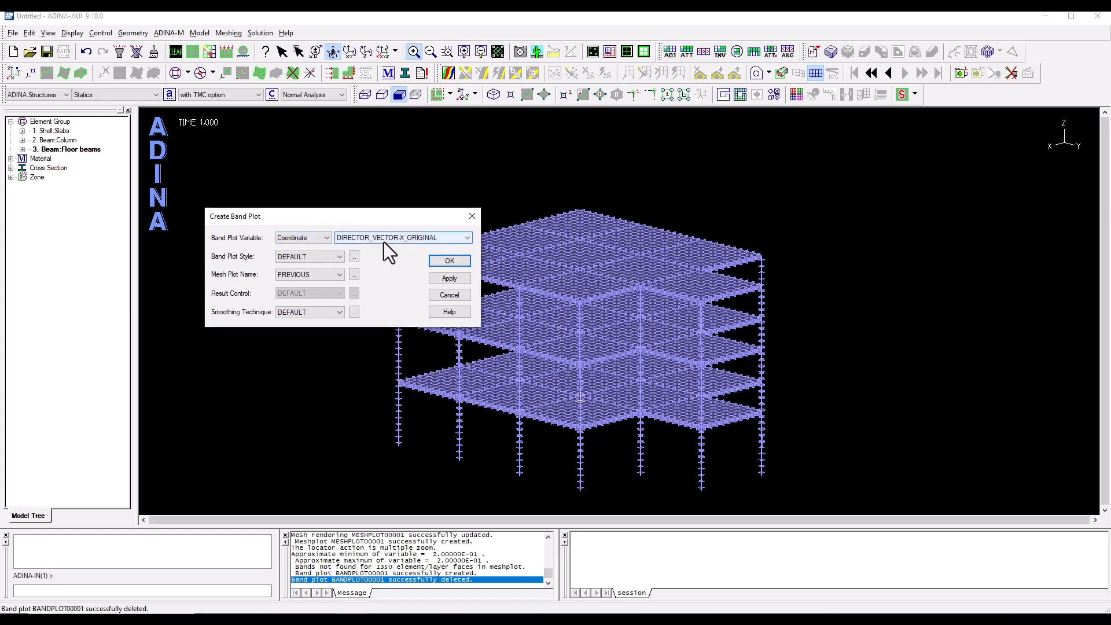
{"action": "left_click", "coordinate": [385, 239]}
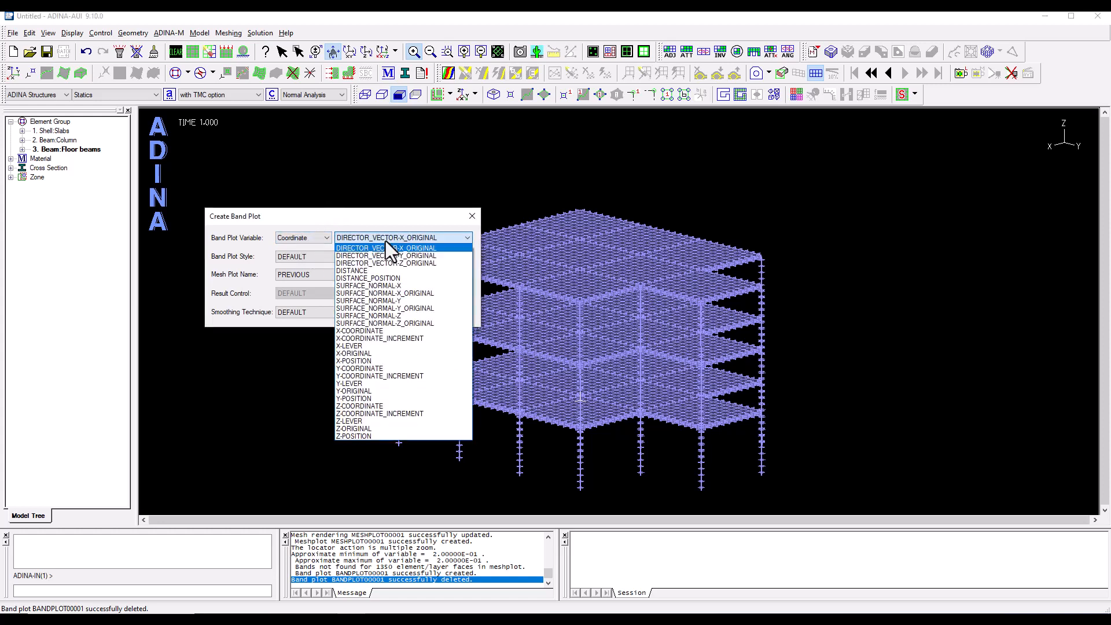
{"action": "left_click", "coordinate": [377, 405]}
{"action": "left_click", "coordinate": [449, 278]}
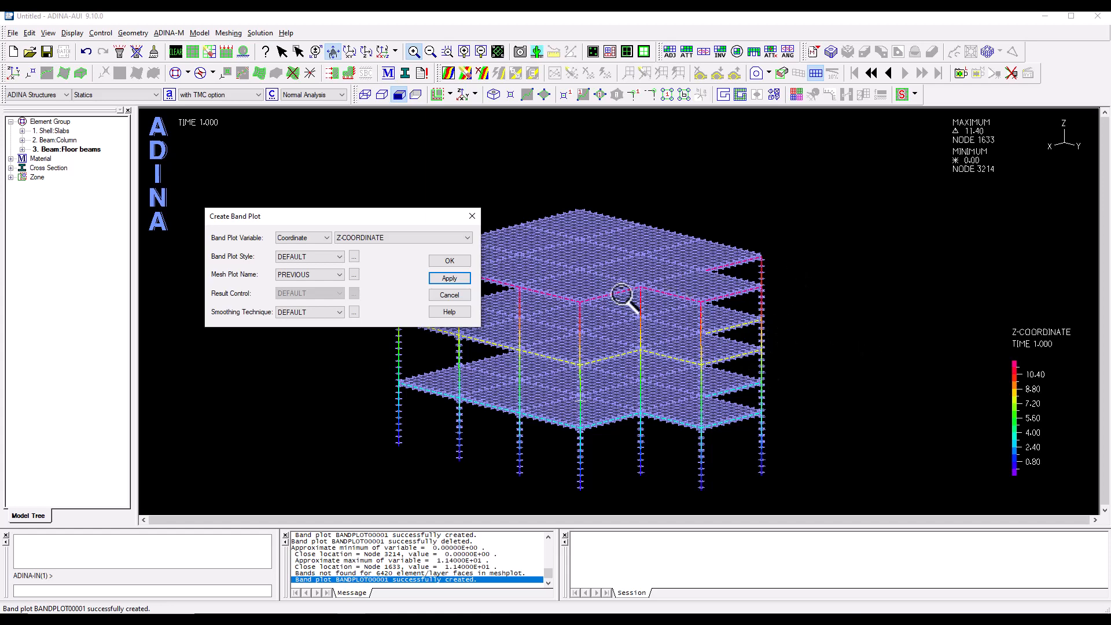
{"action": "left_click", "coordinate": [450, 294]}
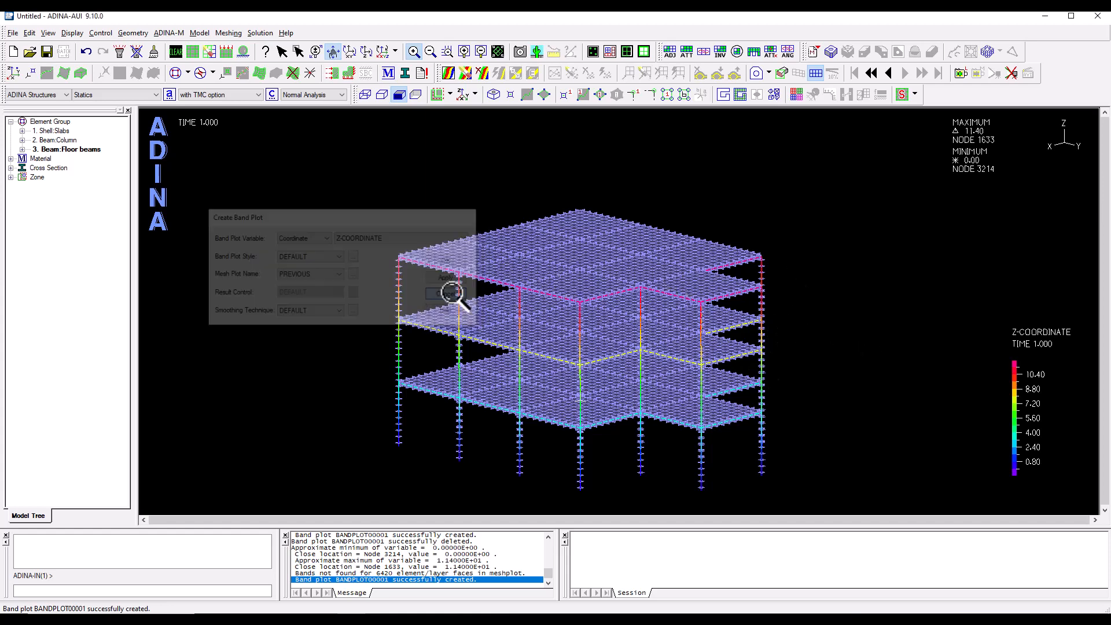
{"action": "left_click", "coordinate": [281, 52]}
{"action": "left_click", "coordinate": [575, 291]}
{"action": "left_click_drag", "start_coordinate": [575, 292], "coordinate": [529, 252]}
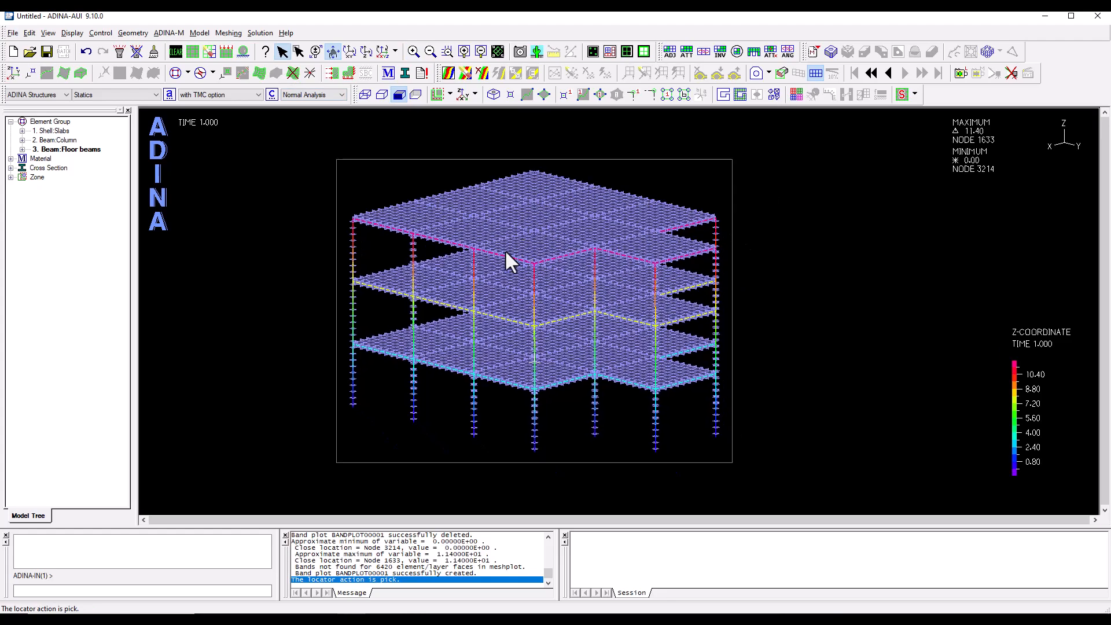
- Clear the display and create a new mesh plot with the default depiction settings
{"action": "left_click", "coordinate": [180, 48]}
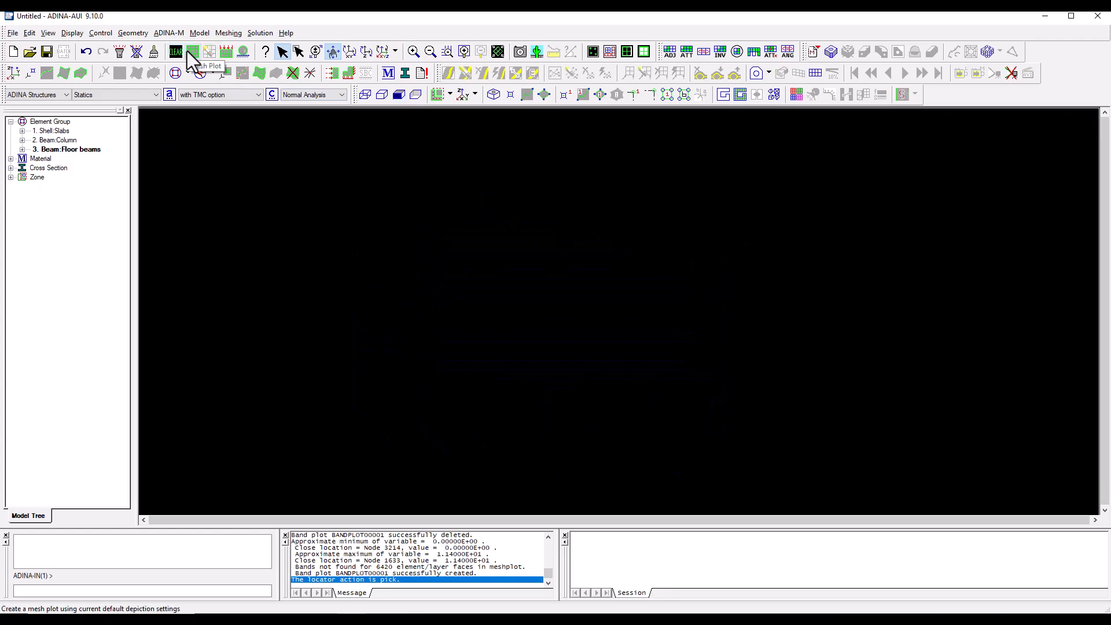
{"action": "left_click", "coordinate": [187, 52]}
{"action": "left_click_drag", "start_coordinate": [578, 306], "coordinate": [418, 139]}
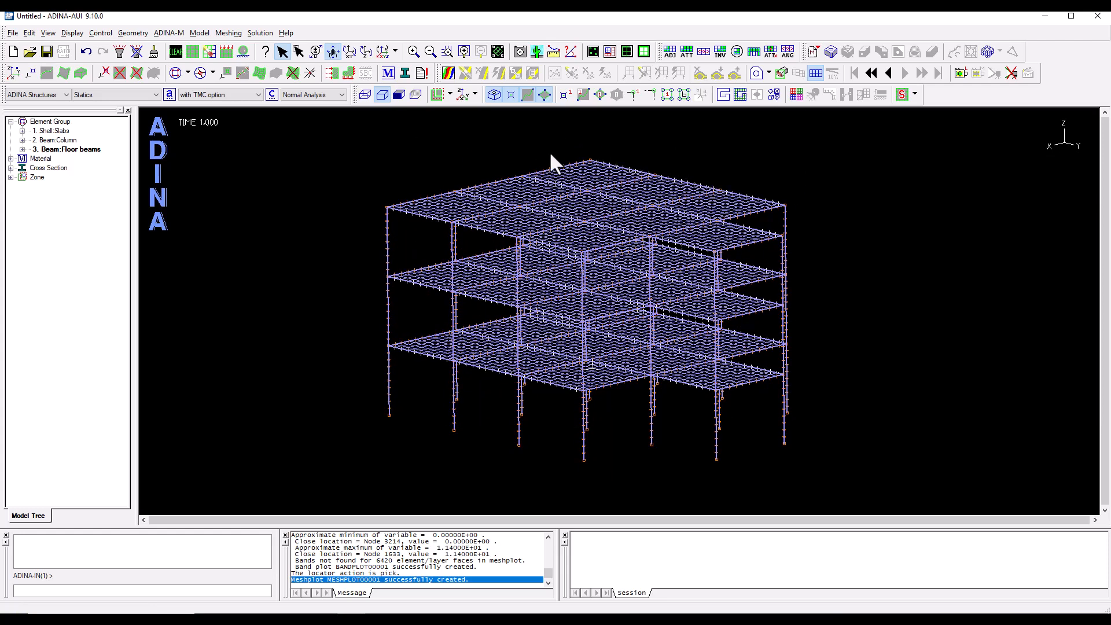
- Apply ALL fixity to the points at the bases of all ground-floor columns
{"action": "left_click_drag", "start_coordinate": [561, 253], "coordinate": [557, 201]}
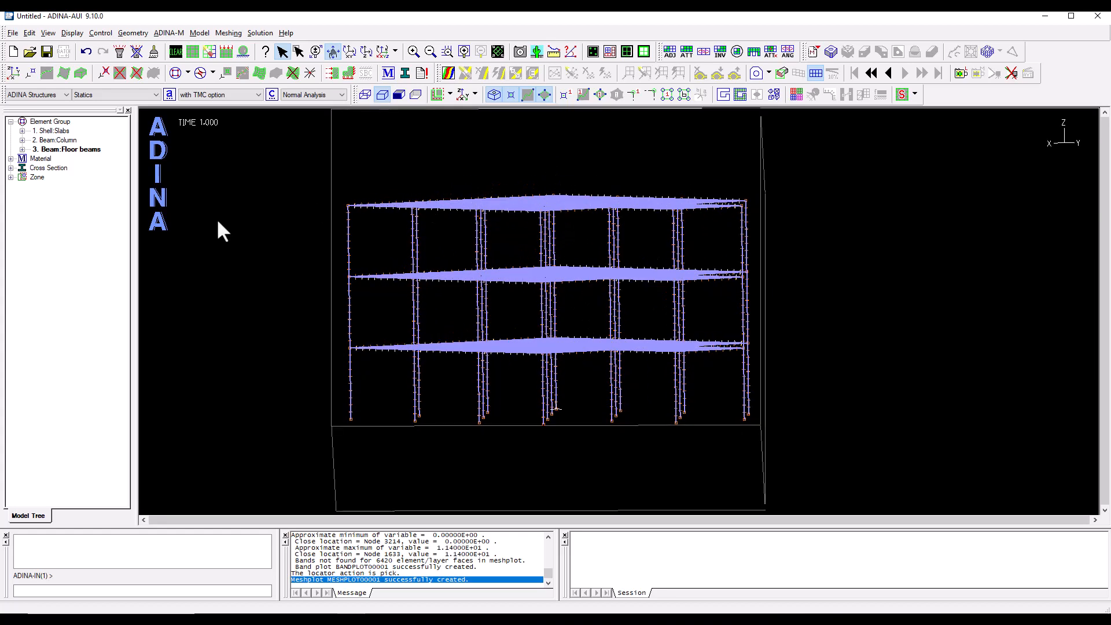
{"action": "left_click", "coordinate": [347, 73]}
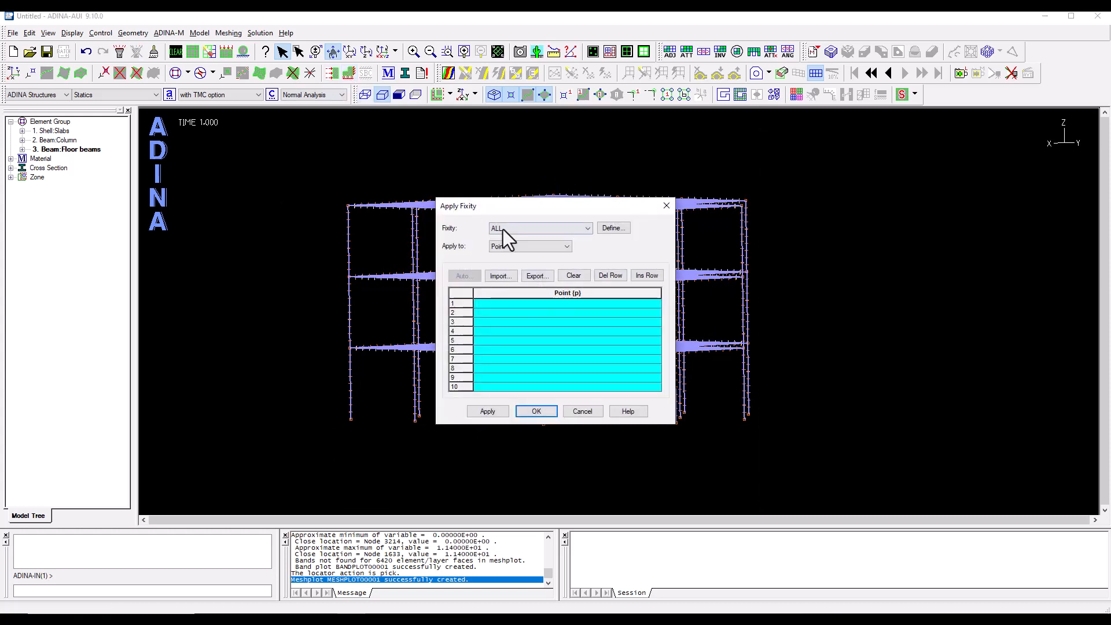
{"action": "left_click_drag", "start_coordinate": [501, 202], "coordinate": [822, 165]}
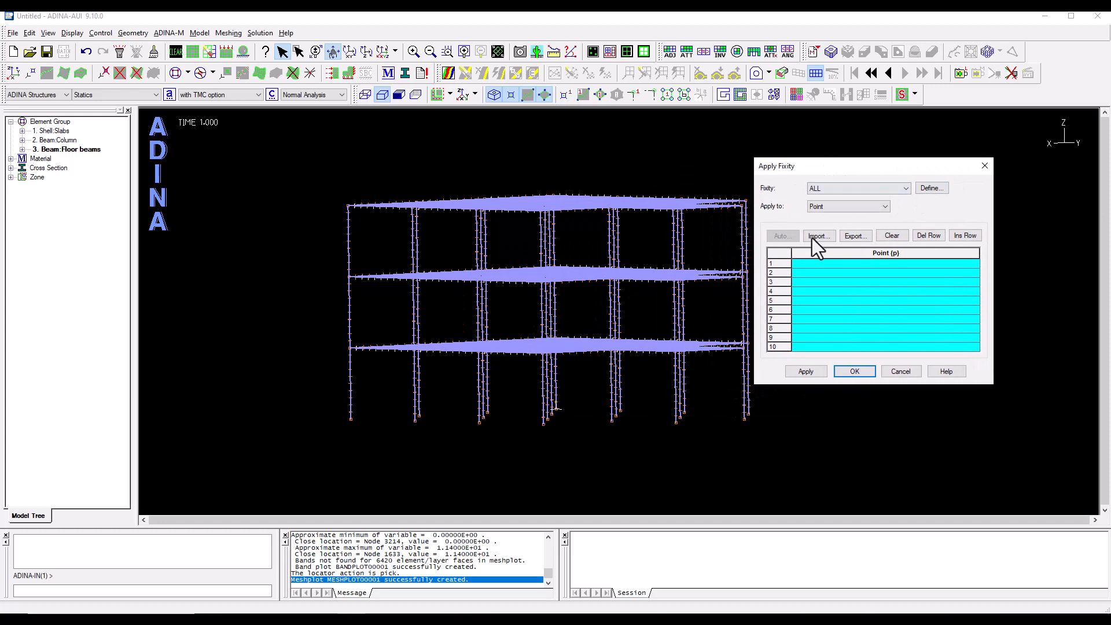
{"action": "left_click", "coordinate": [826, 266]}
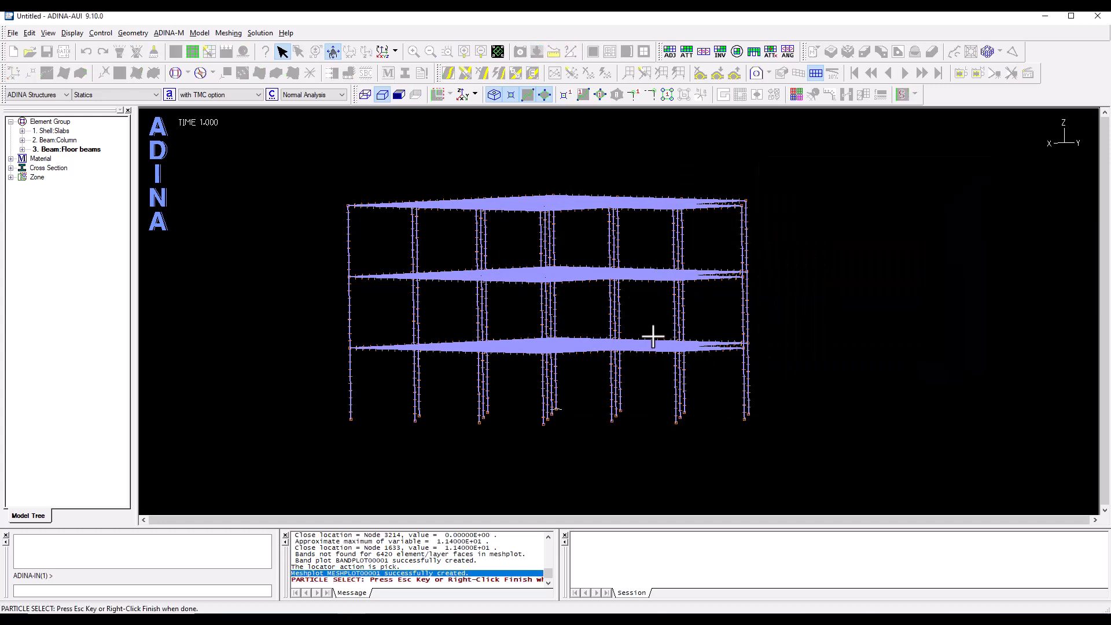
{"action": "left_click_drag", "start_coordinate": [301, 464], "coordinate": [809, 384]}
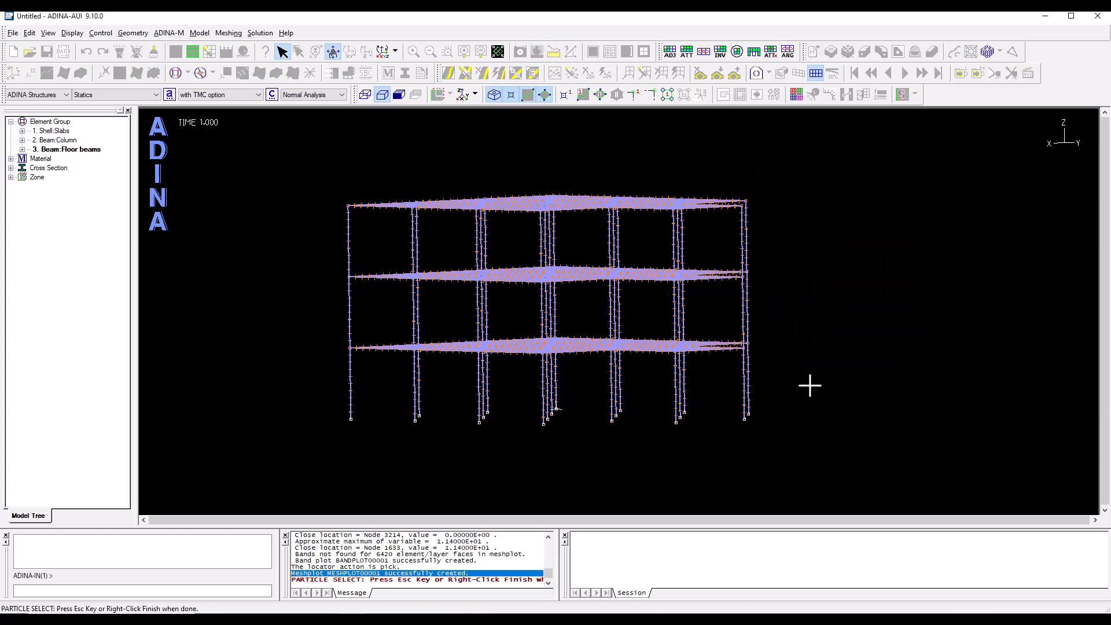
{"action": "right_click", "coordinate": [825, 264]}
{"action": "left_click", "coordinate": [840, 271]}
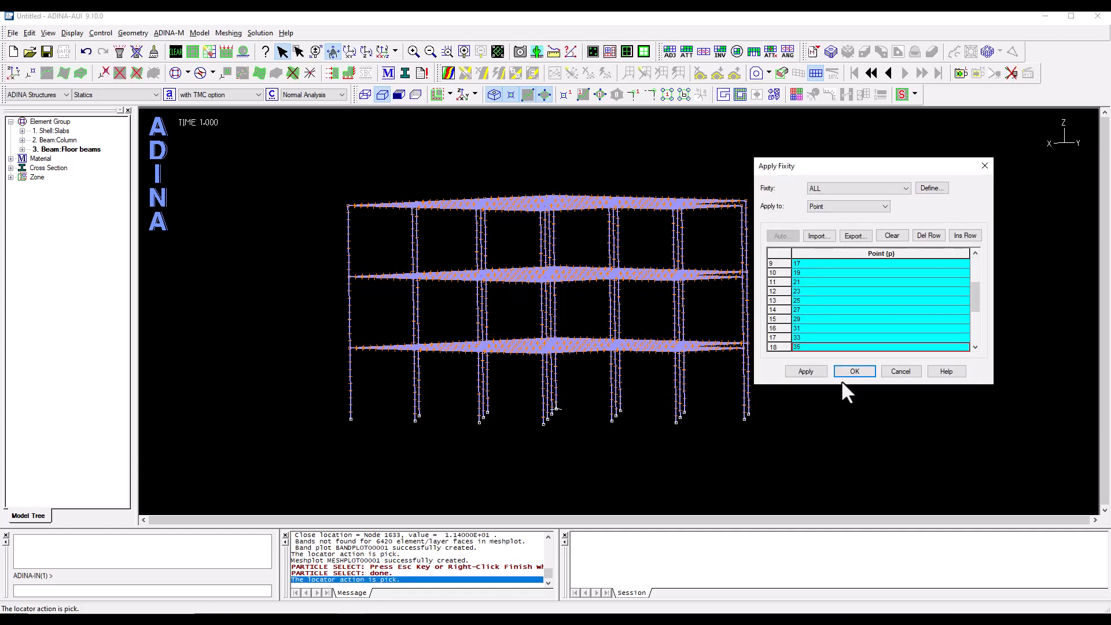
{"action": "left_click", "coordinate": [855, 374]}
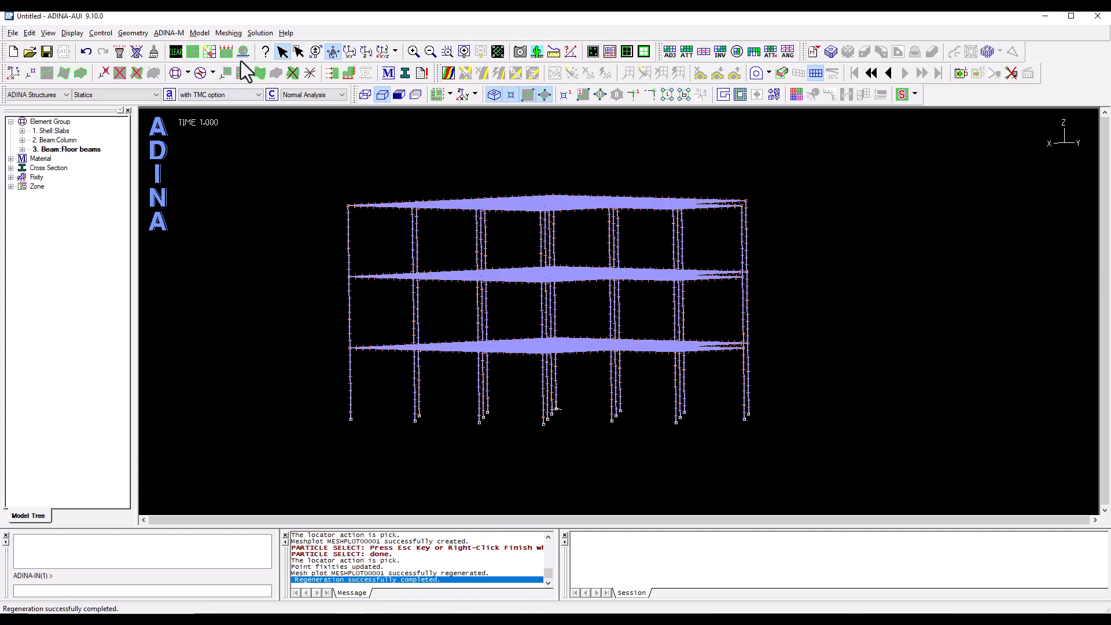
- Show the boundary conditions on the mesh plot and move their legend closer to the building
{"action": "left_click", "coordinate": [243, 52]}
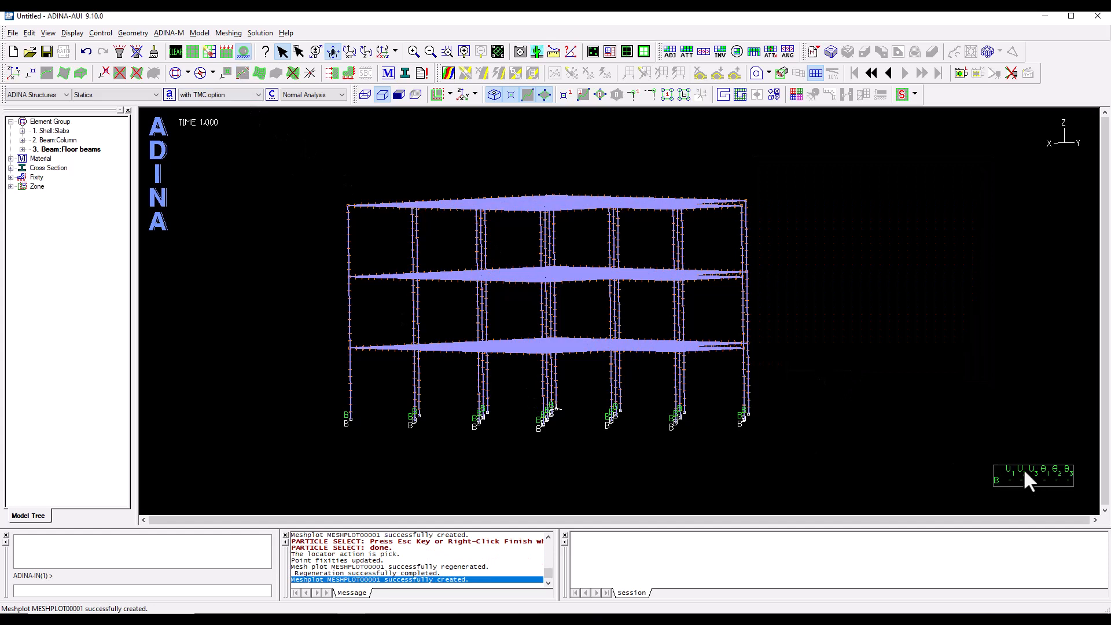
{"action": "left_click_drag", "start_coordinate": [1025, 471], "coordinate": [926, 334]}
{"action": "left_click", "coordinate": [600, 349]}
{"action": "middle_click_drag", "start_coordinate": [600, 349], "coordinate": [602, 360]}
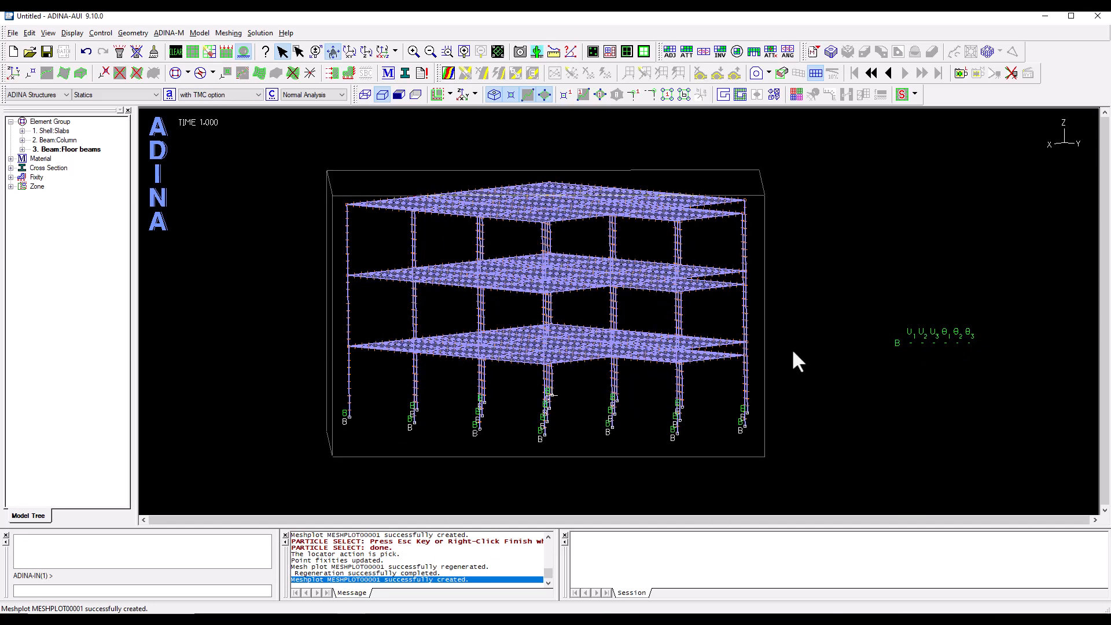
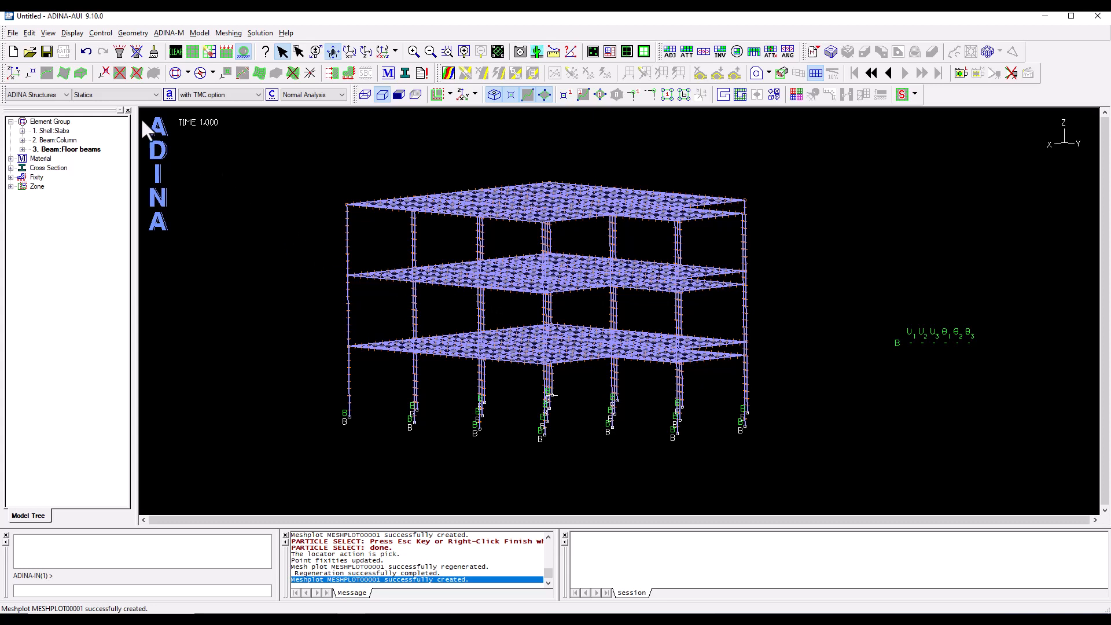
- Define time function 1 with values 0, 1, 0, 0, 0 at times 0, 1, 2, 3 and 4, and save it
{"action": "left_click", "coordinate": [100, 33]}
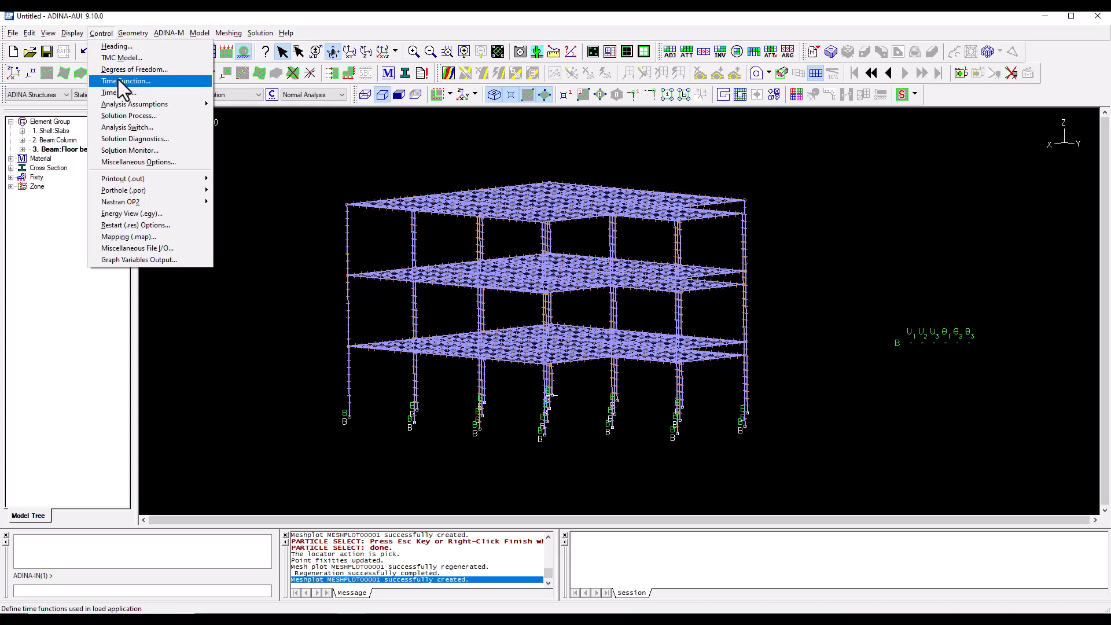
{"action": "left_click", "coordinate": [123, 82]}
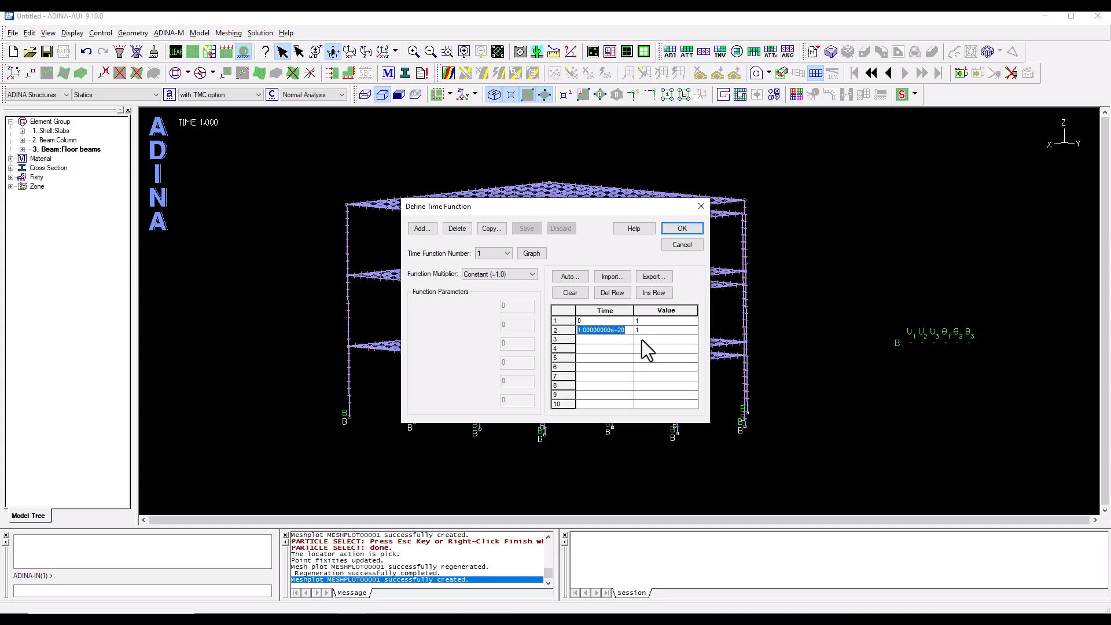
{"action": "type", "text": "1"}
{"action": "key", "text": "Return"}
{"action": "type", "text": "2"}
{"action": "key", "text": "Return"}
{"action": "type", "text": "3"}
{"action": "key", "text": "Return"}
{"action": "type", "text": "4"}
{"action": "key", "text": "Up"}
{"action": "key", "text": "Up"}
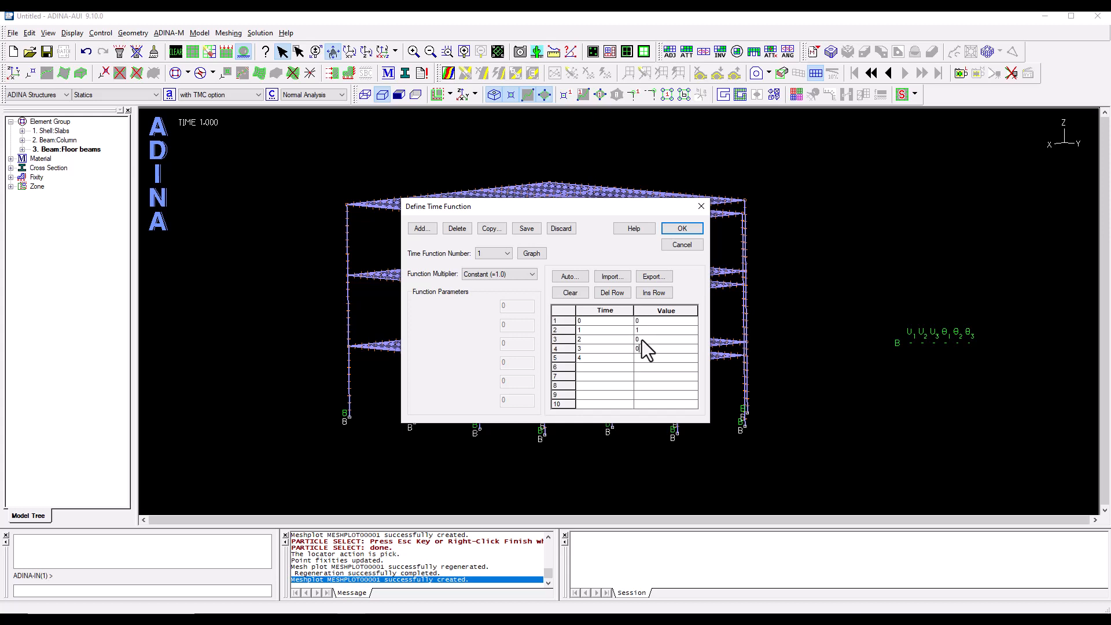
{"action": "key", "text": "Return"}
{"action": "type", "text": "0"}
{"action": "left_click", "coordinate": [520, 232]}
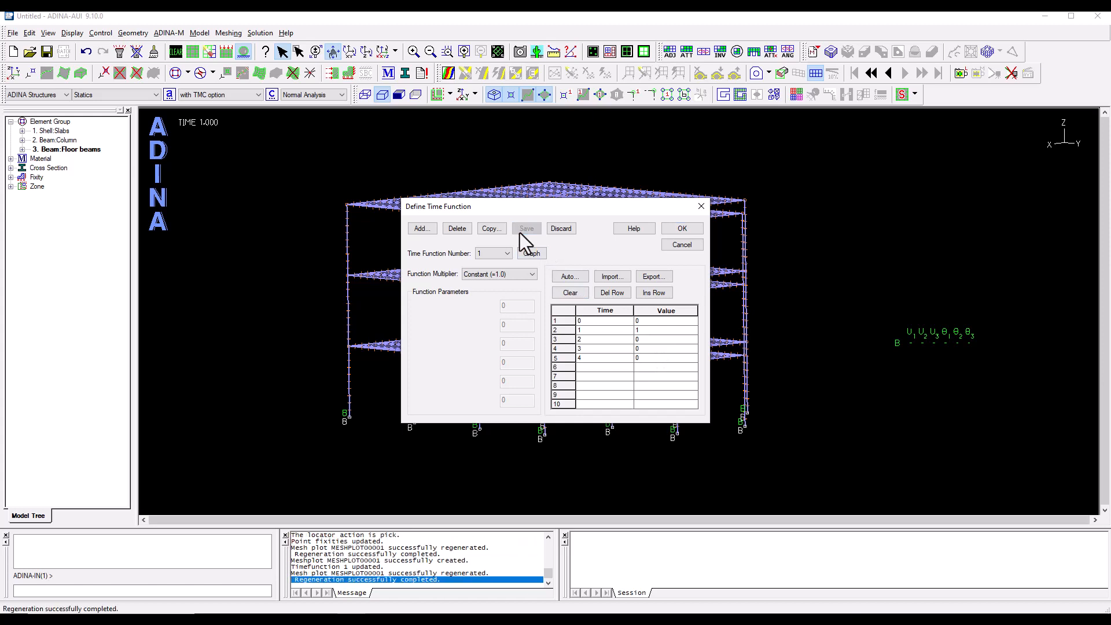
- Copy time function 1 to number 2, set its value to 0 at time 1 and 1 at time 2, and save it
{"action": "left_click", "coordinate": [488, 229]}
{"action": "type", "text": "2"}
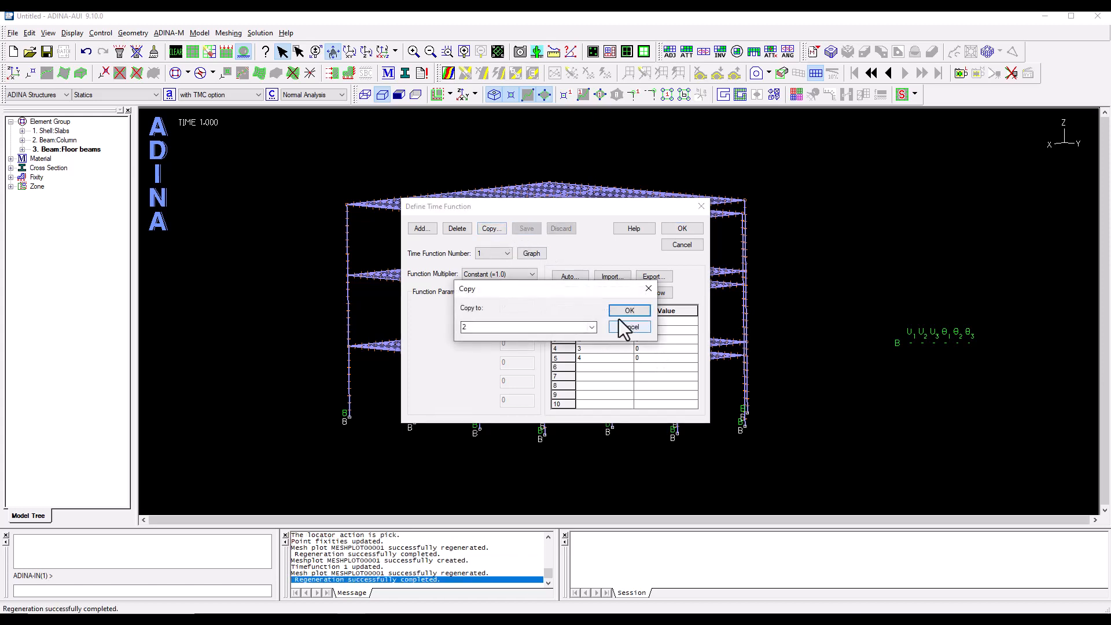
{"action": "left_click", "coordinate": [623, 321]}
{"action": "left_click", "coordinate": [648, 330]}
{"action": "type", "text": "0"}
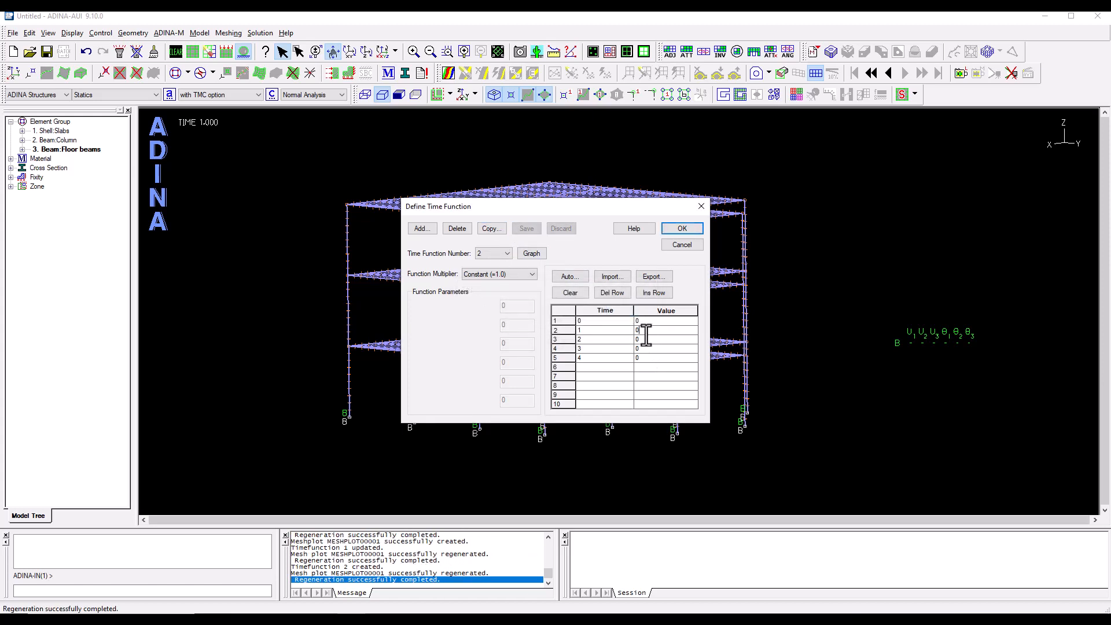
{"action": "left_click", "coordinate": [646, 342]}
{"action": "type", "text": "1"}
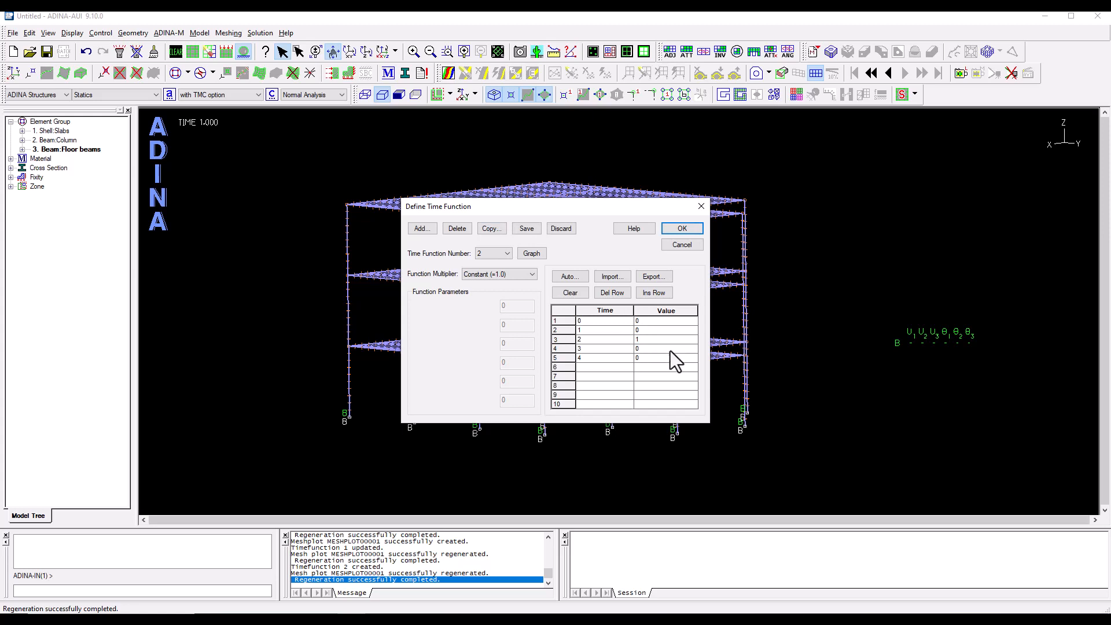
{"action": "left_click", "coordinate": [526, 229]}
- Copy time function 2 to number 3, set its value to 0 at time 2 and 1 at time 3, and save it
{"action": "left_click", "coordinate": [491, 229]}
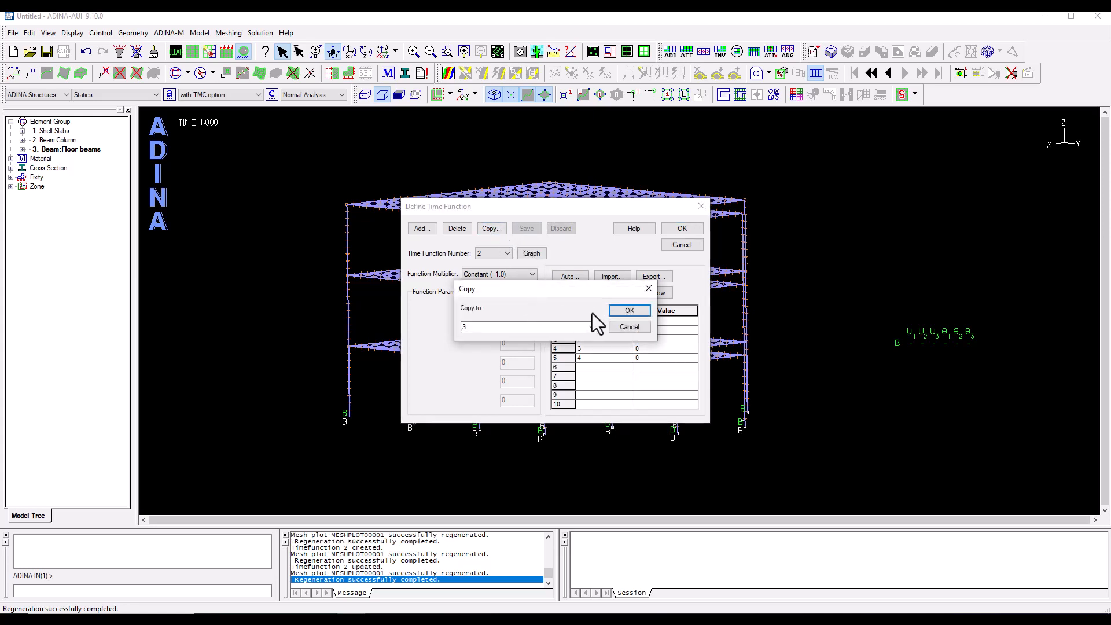
{"action": "left_click", "coordinate": [627, 311]}
{"action": "left_click", "coordinate": [646, 342]}
{"action": "type", "text": "0"}
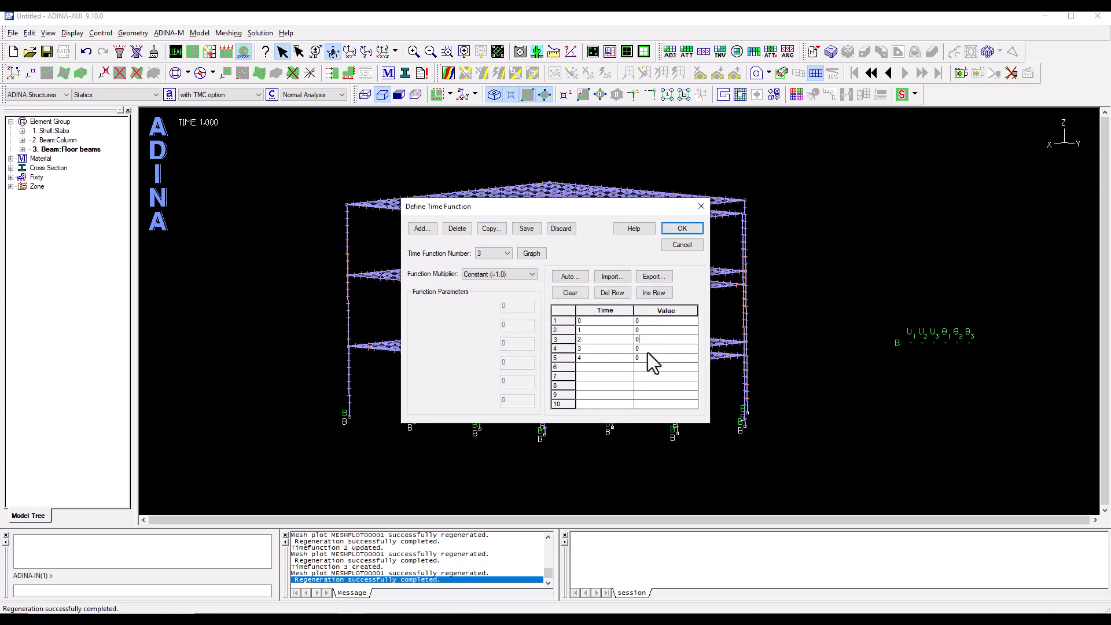
{"action": "left_click", "coordinate": [526, 228]}
- Copy time function 3 to number 4, set its value to 0 at time 3 and 4 at time 4, and save it
{"action": "left_click", "coordinate": [491, 229]}
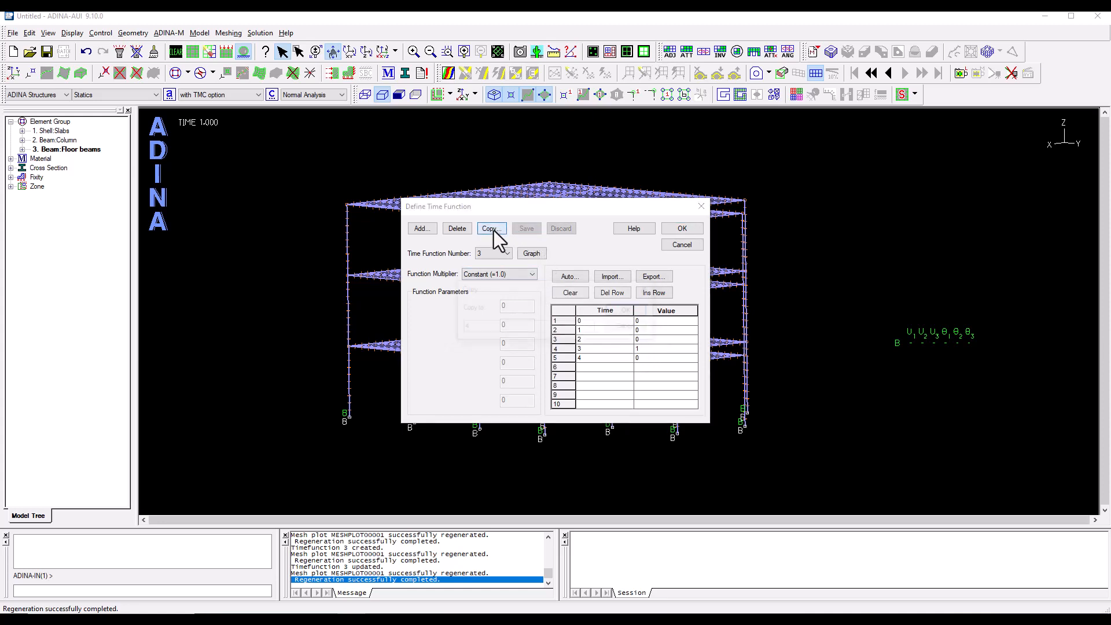
{"action": "left_click", "coordinate": [609, 318]}
{"action": "left_click", "coordinate": [642, 351]}
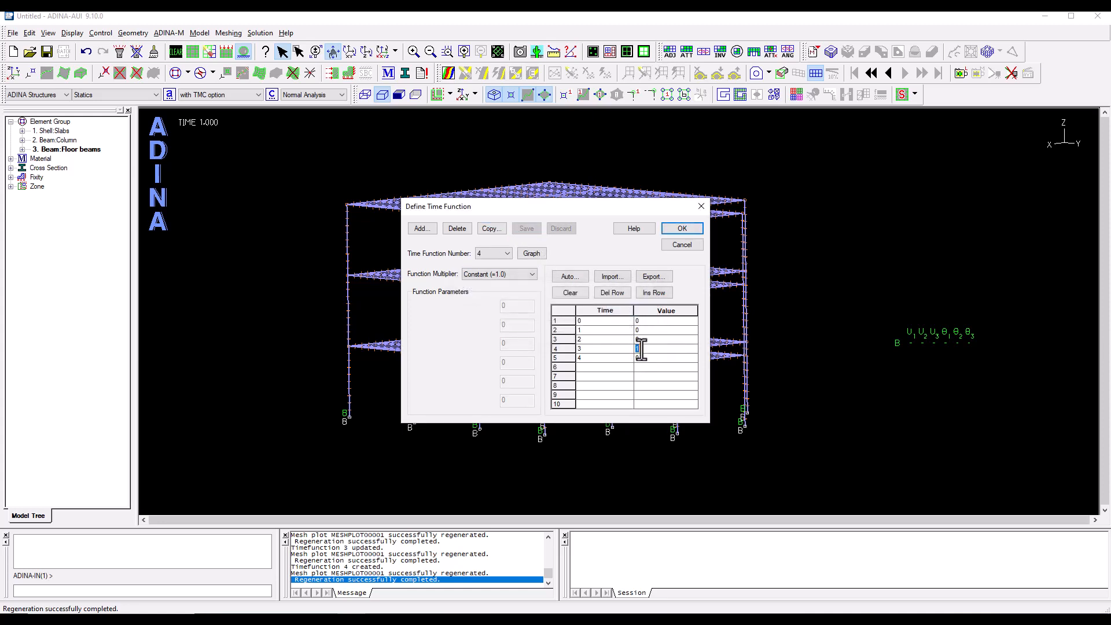
{"action": "type", "text": "0"}
{"action": "left_click", "coordinate": [652, 359]}
{"action": "type", "text": "4"}
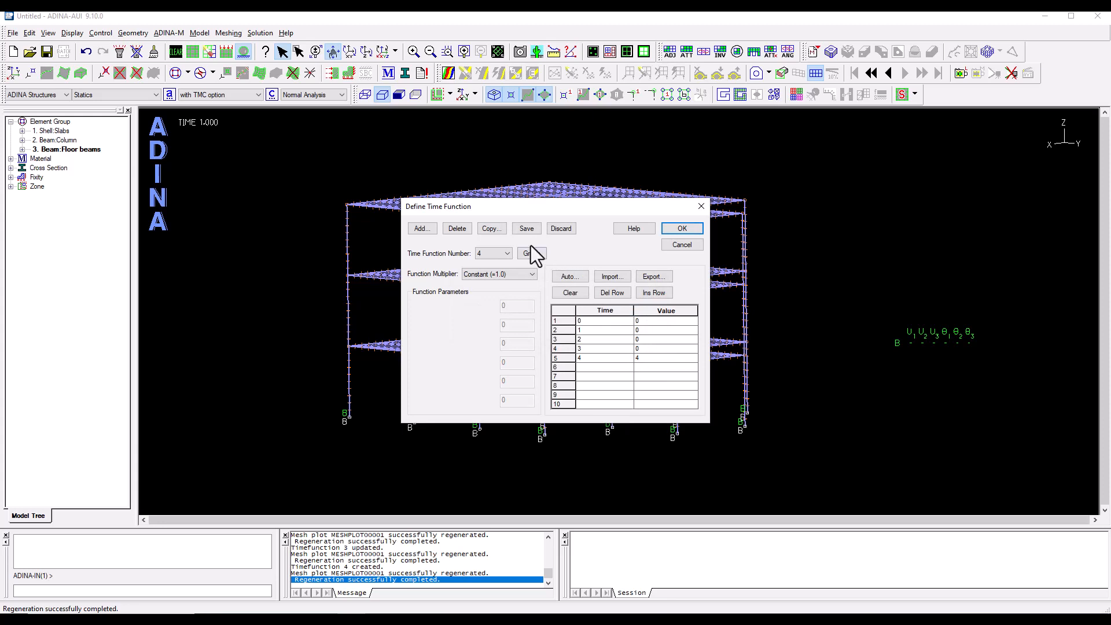
{"action": "left_click", "coordinate": [524, 230]}
{"action": "left_click", "coordinate": [678, 231]}
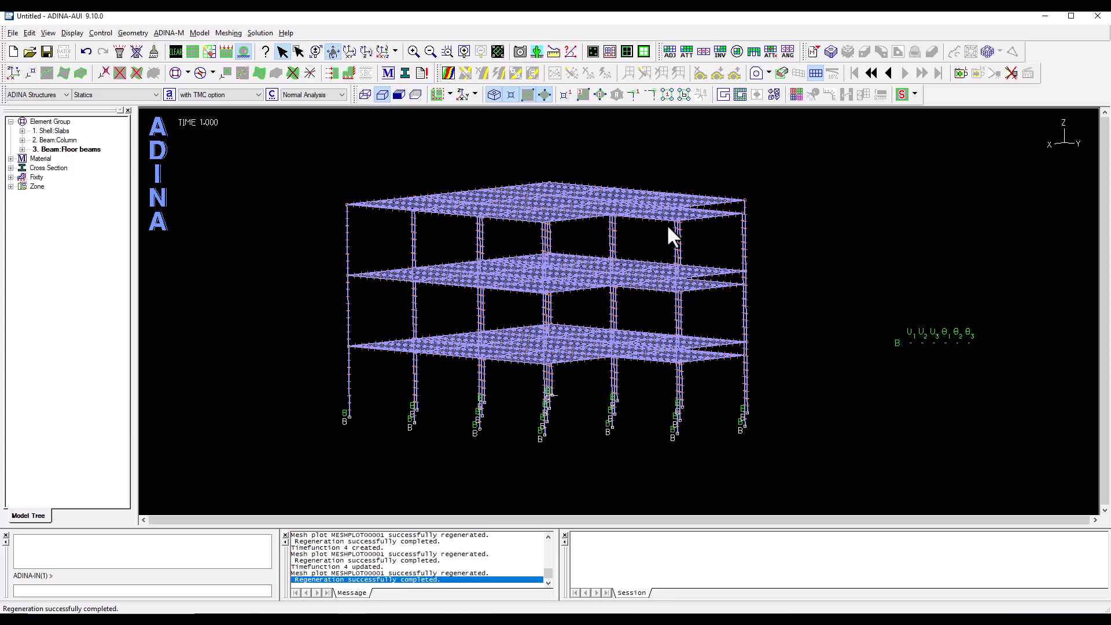
- Set the number of steps in the DEFAULT time step sequence to 4
{"action": "left_click", "coordinate": [105, 33]}
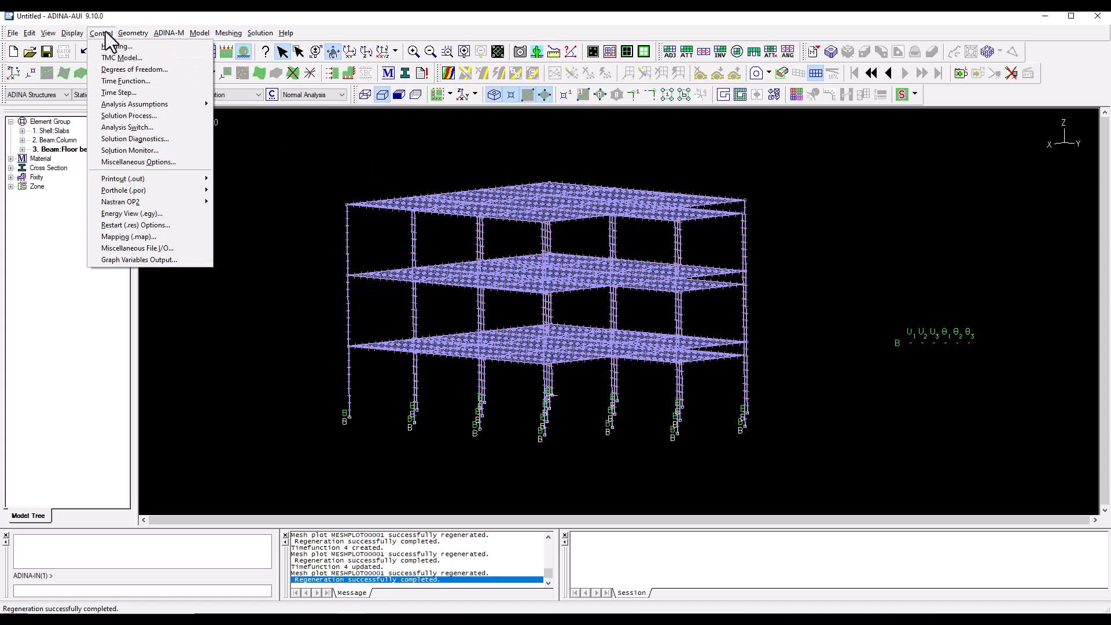
{"action": "left_click", "coordinate": [115, 92]}
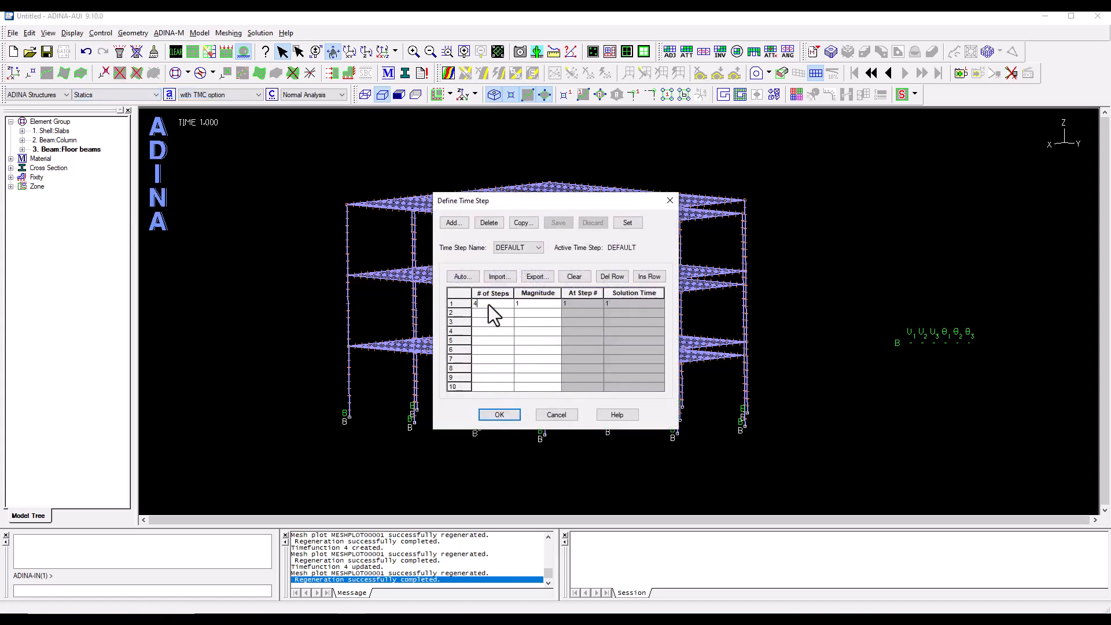
{"action": "type", "text": "4"}
{"action": "left_click", "coordinate": [499, 415]}
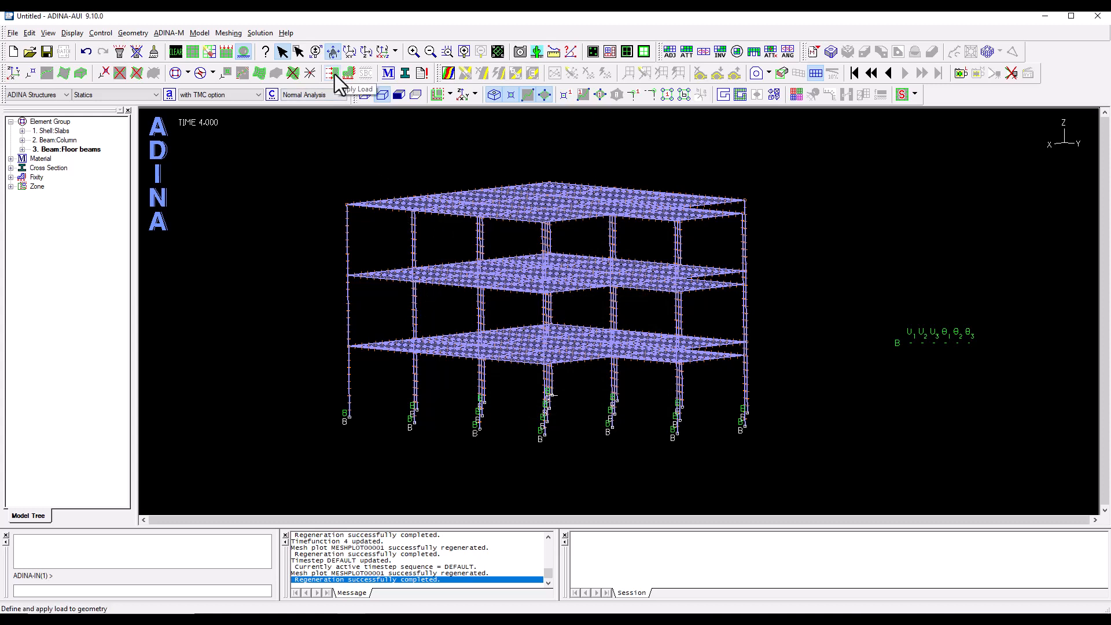
- Define mass-proportional load 1 with magnitude 1 and a Z direction component of -9.81
{"action": "left_click", "coordinate": [200, 34]}
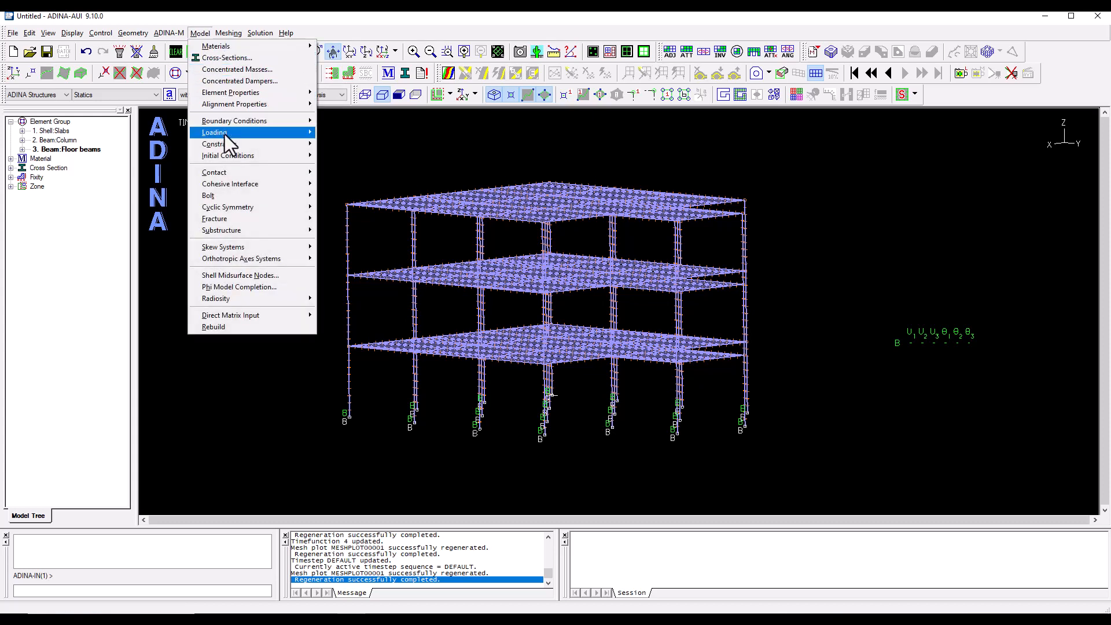
{"action": "left_click", "coordinate": [239, 23]}
{"action": "left_click", "coordinate": [331, 74]}
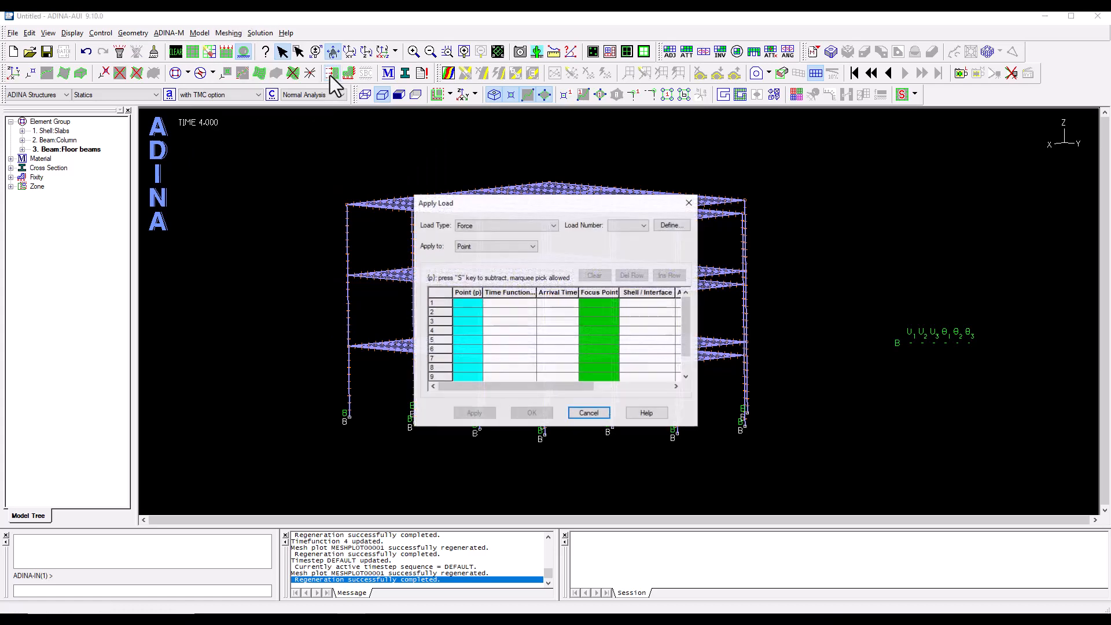
{"action": "left_click", "coordinate": [509, 227]}
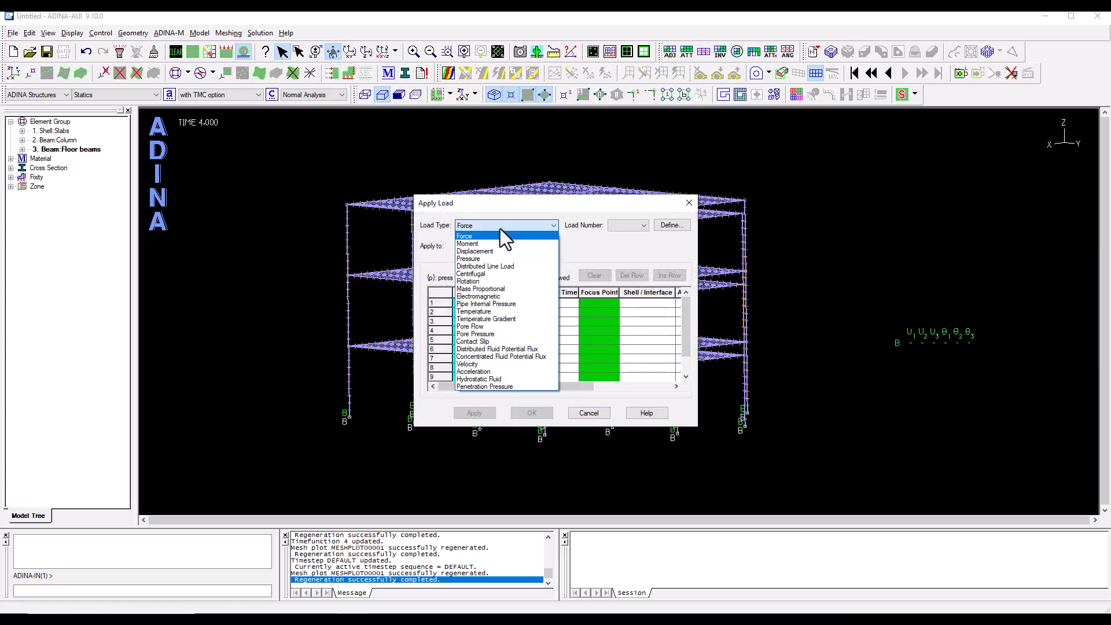
{"action": "left_click", "coordinate": [490, 288]}
{"action": "left_click", "coordinate": [666, 225]}
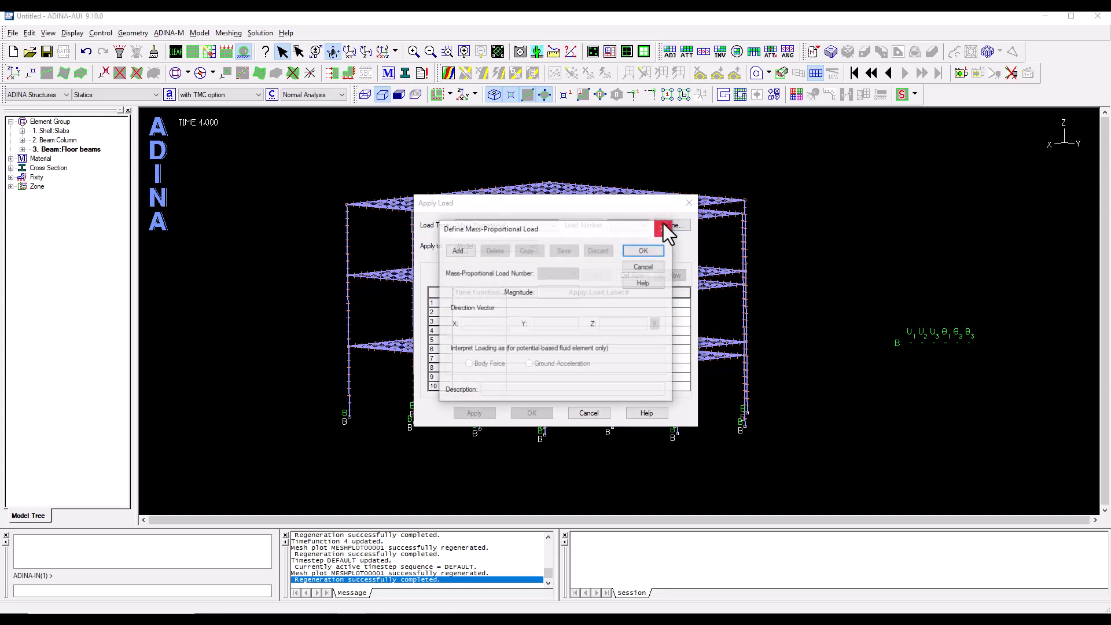
{"action": "left_click", "coordinate": [460, 251]}
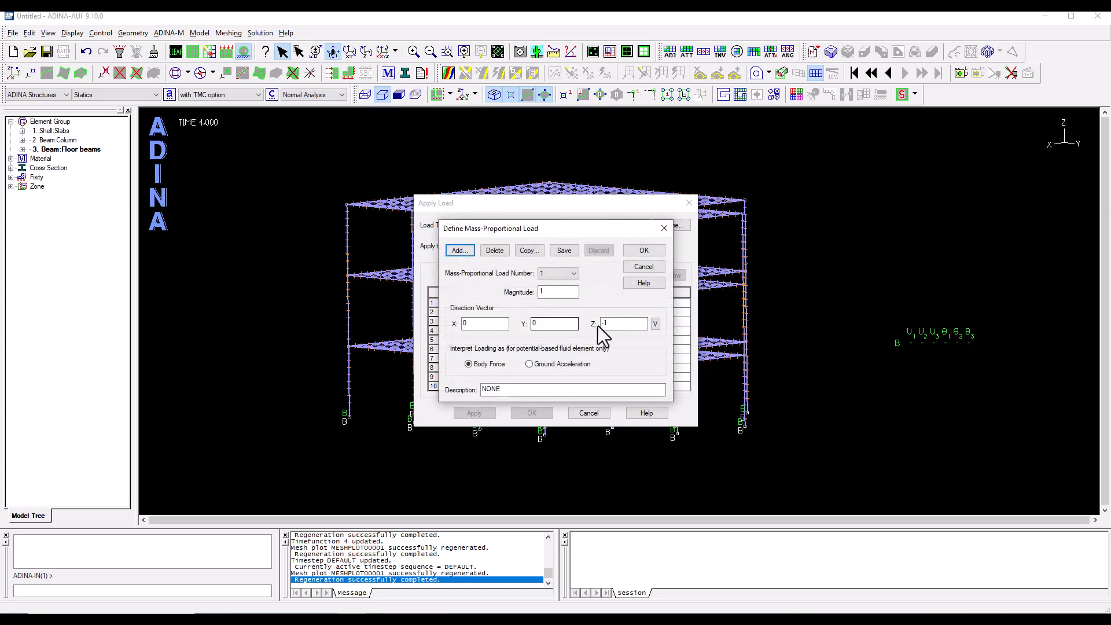
{"action": "left_click_drag", "start_coordinate": [639, 324], "coordinate": [575, 322]}
{"action": "type", "text": "-9"}
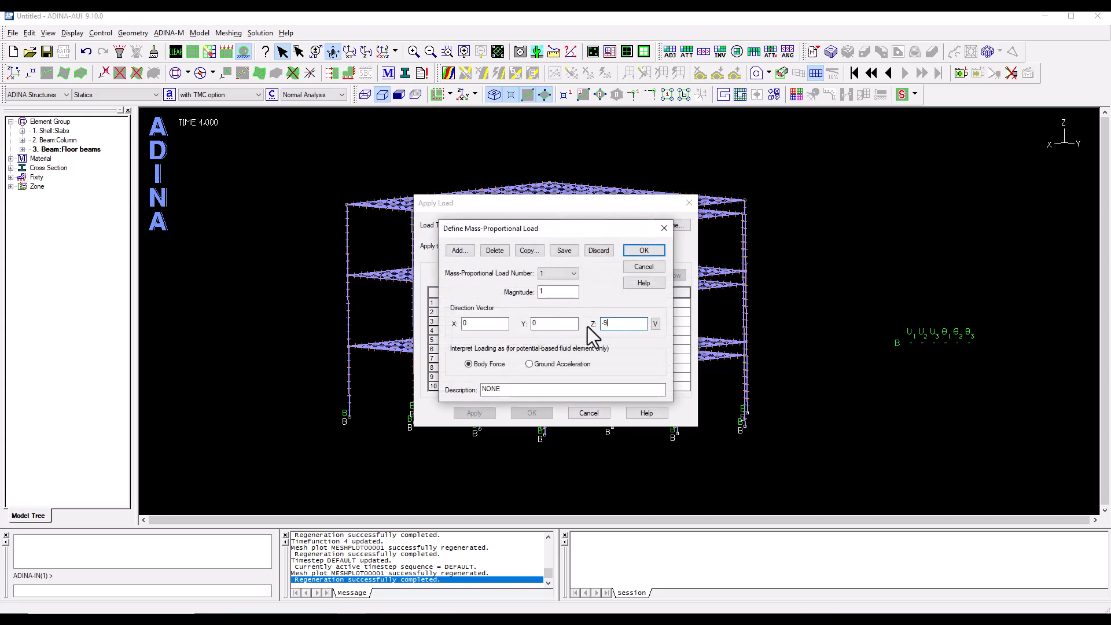
{"action": "type", "text": ".81"}
{"action": "left_click", "coordinate": [642, 251]}
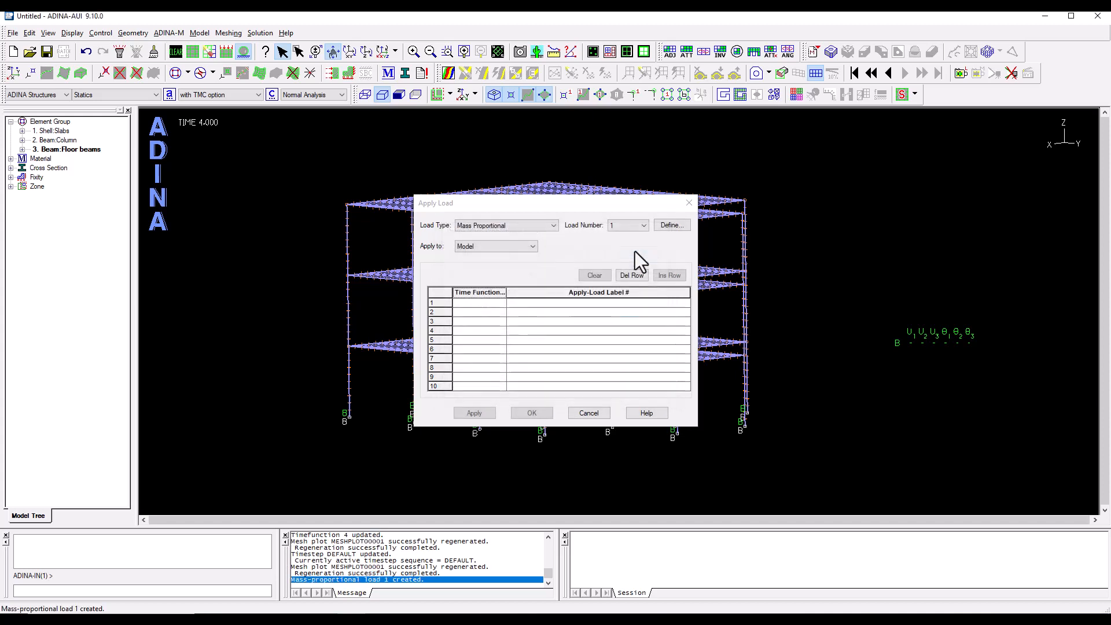
- Apply mass-proportional load 1 to the whole model using time function 1
{"action": "left_click", "coordinate": [500, 304]}
{"action": "left_click", "coordinate": [485, 312]}
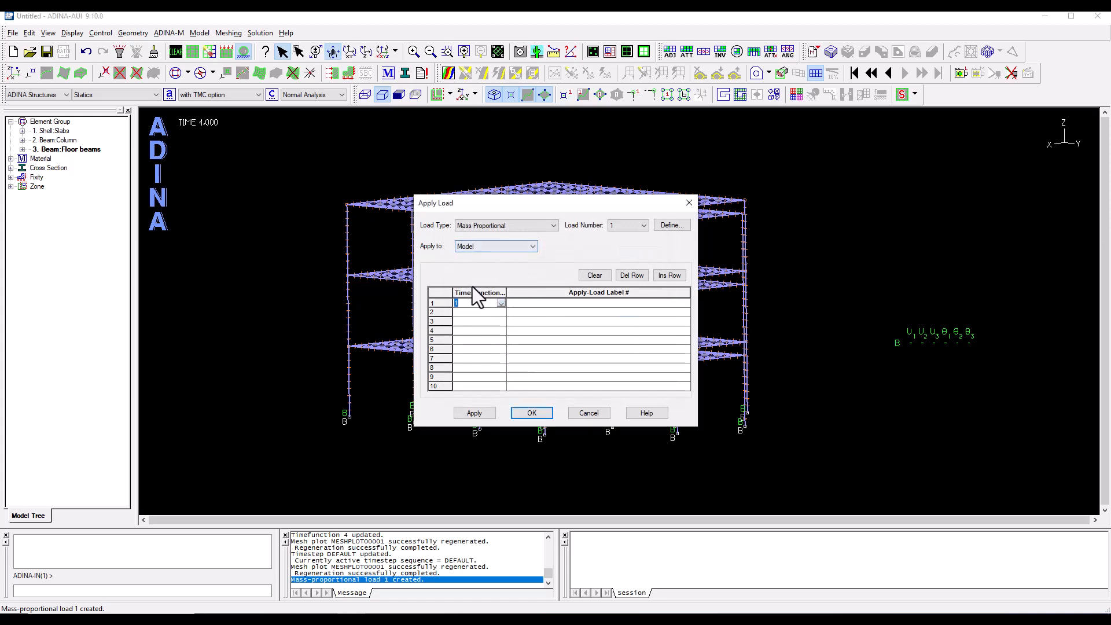
{"action": "left_click", "coordinate": [467, 412]}
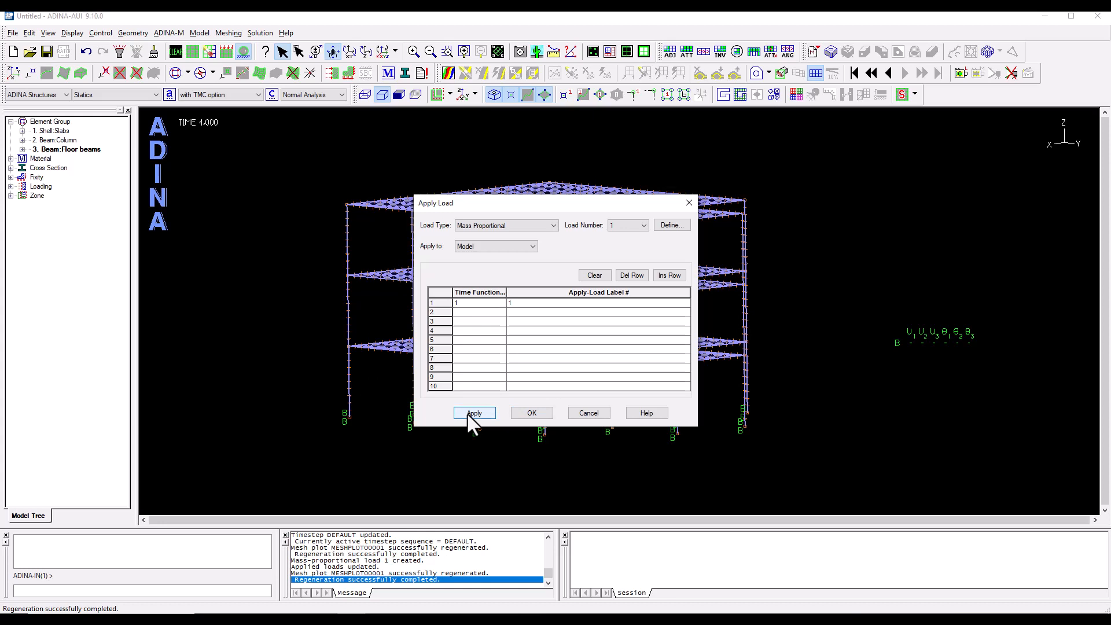
- Switch to pressure loading on surfaces and define pressure 1 with magnitude 5000 and the description Floor_1
{"action": "left_click", "coordinate": [491, 226]}
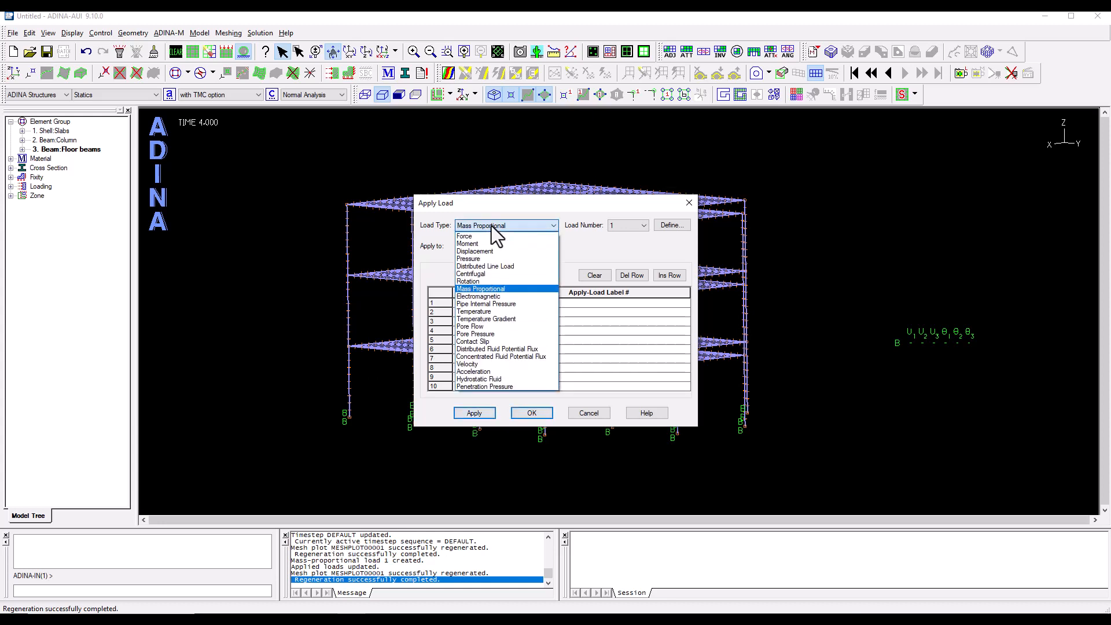
{"action": "left_click", "coordinate": [484, 259]}
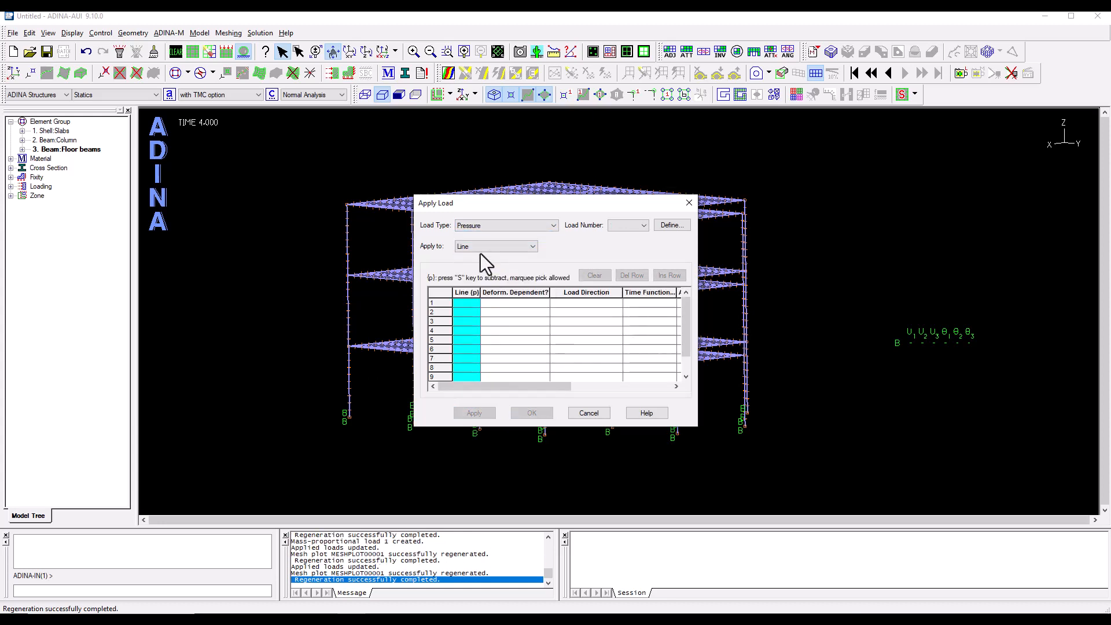
{"action": "left_click", "coordinate": [477, 248]}
{"action": "left_click", "coordinate": [473, 261]}
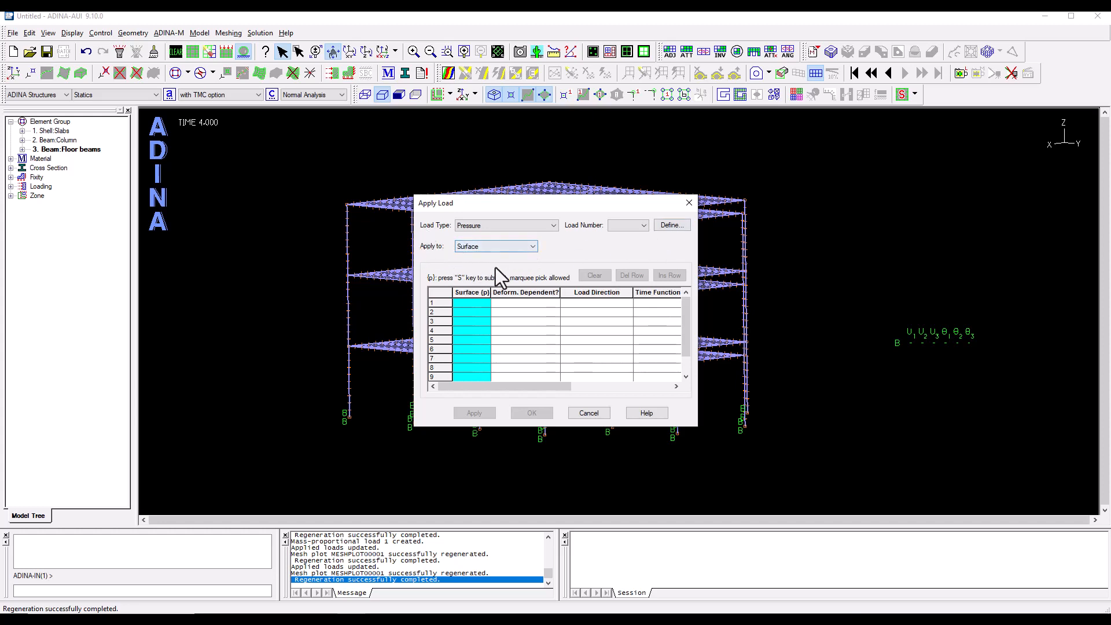
{"action": "left_click", "coordinate": [671, 227]}
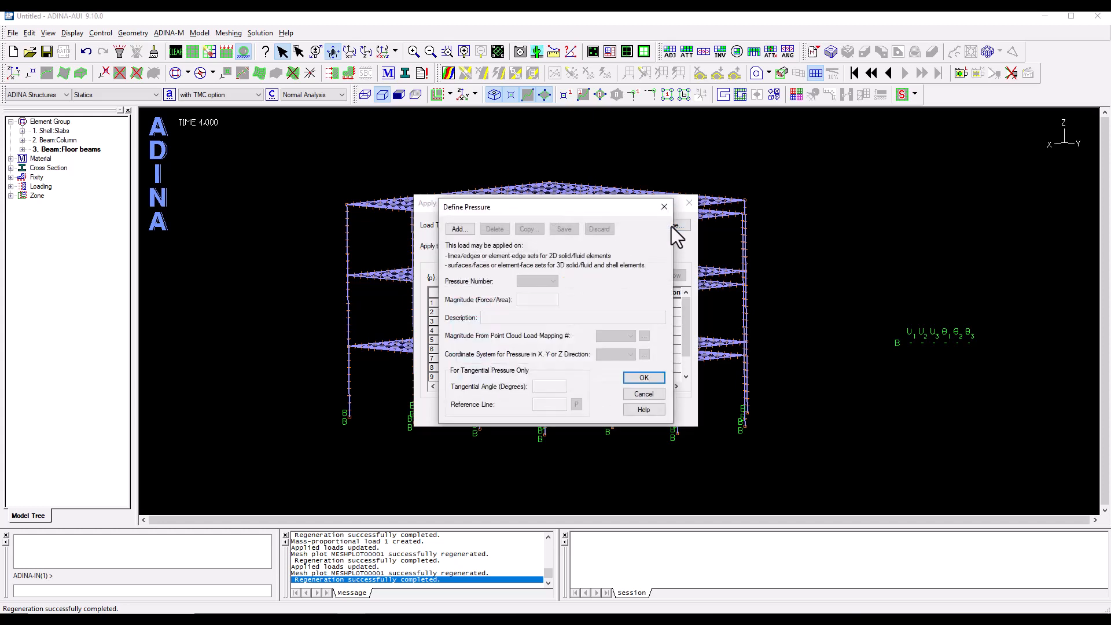
{"action": "left_click", "coordinate": [451, 231]}
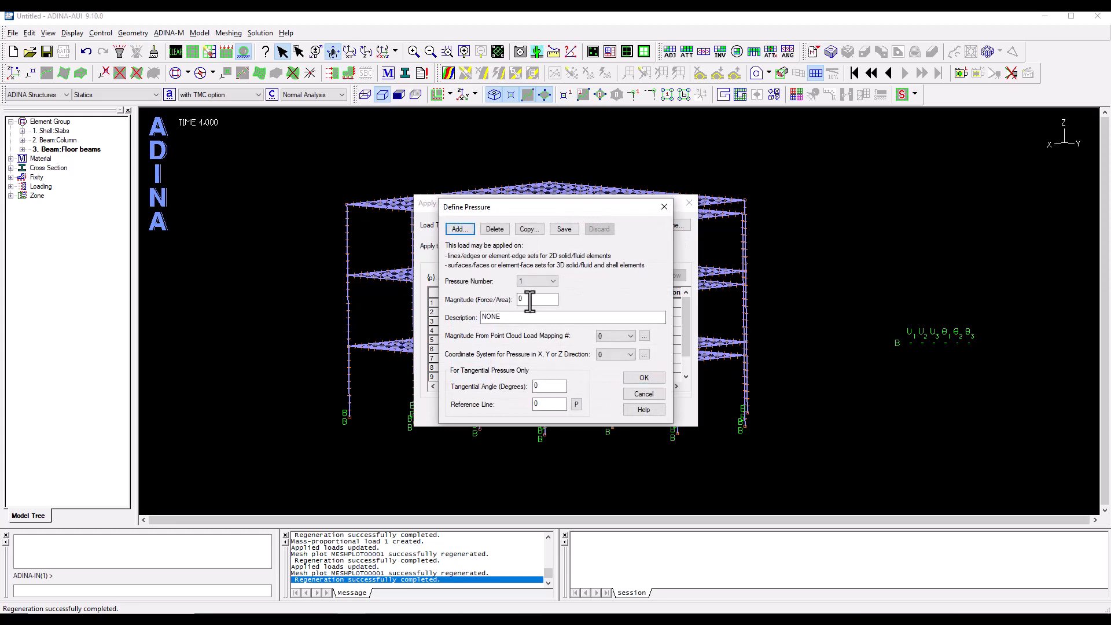
{"action": "type", "text": "5000"}
{"action": "key", "text": "Tab"}
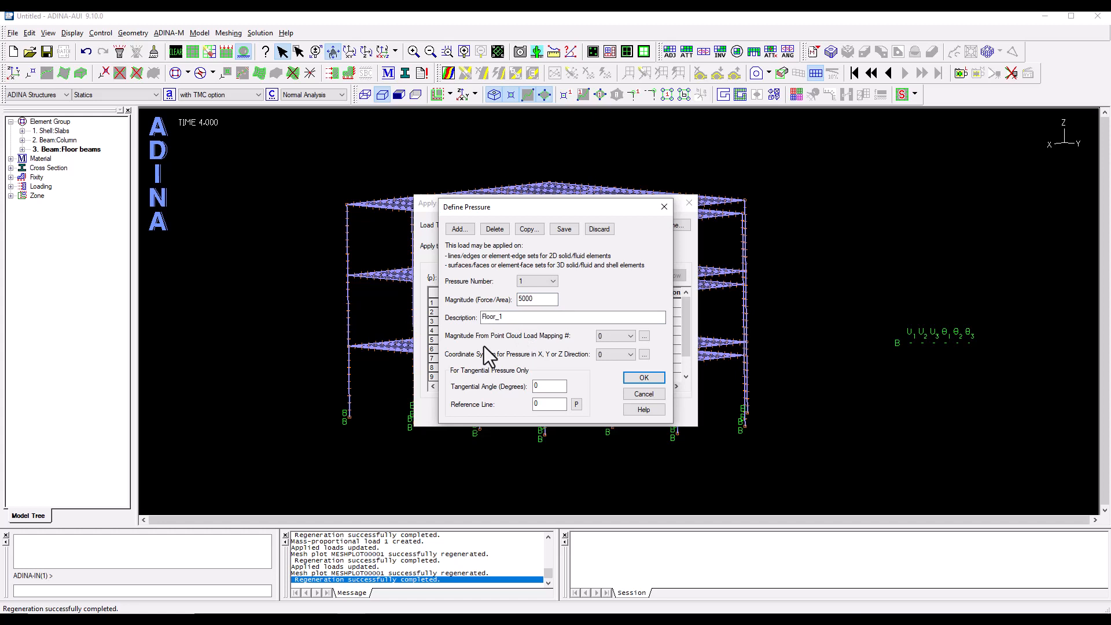
{"action": "left_click", "coordinate": [564, 229]}
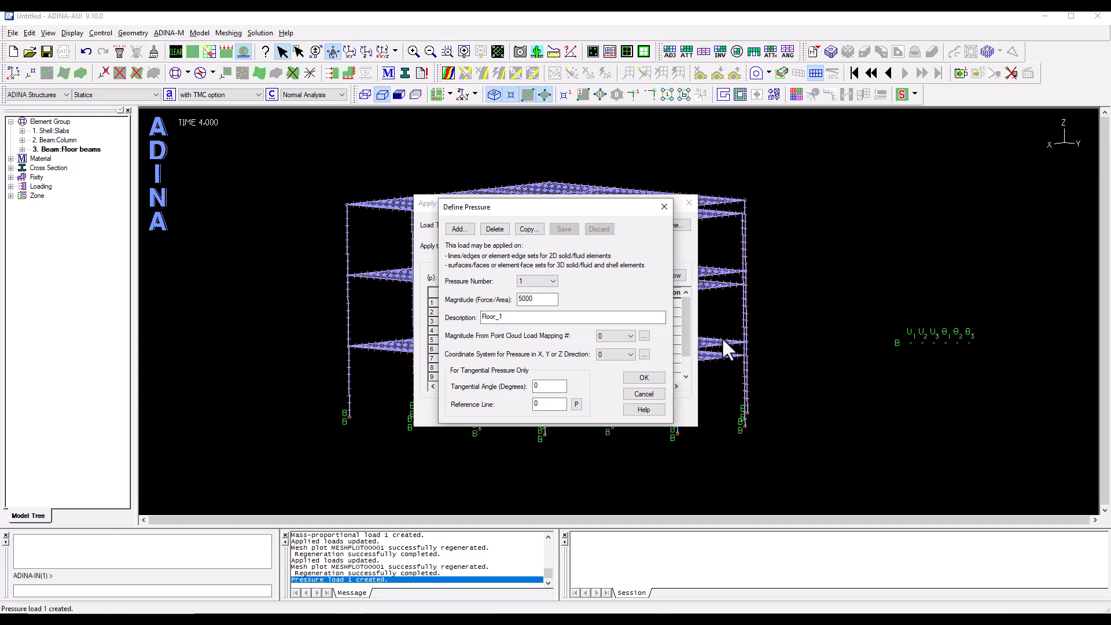
- Copy pressure 1 to pressure 2, change its description to Floor_2 and save it
{"action": "left_click", "coordinate": [524, 229]}
{"action": "left_click", "coordinate": [634, 317]}
{"action": "left_click", "coordinate": [515, 317]}
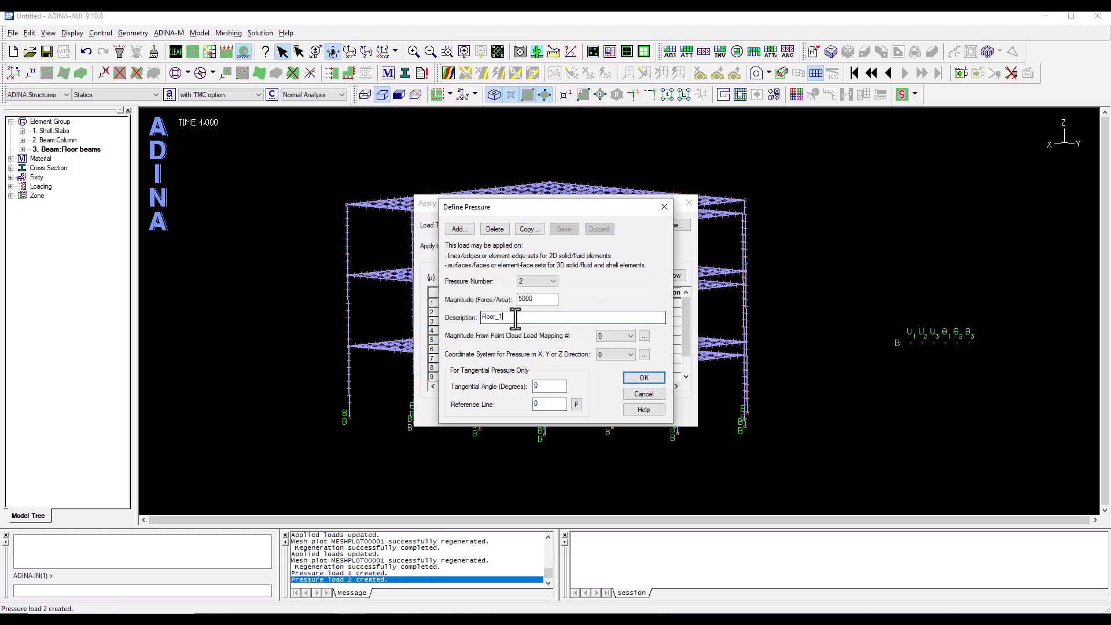
{"action": "key", "text": "BackSpace"}
{"action": "type", "text": "2"}
{"action": "left_click", "coordinate": [564, 230]}
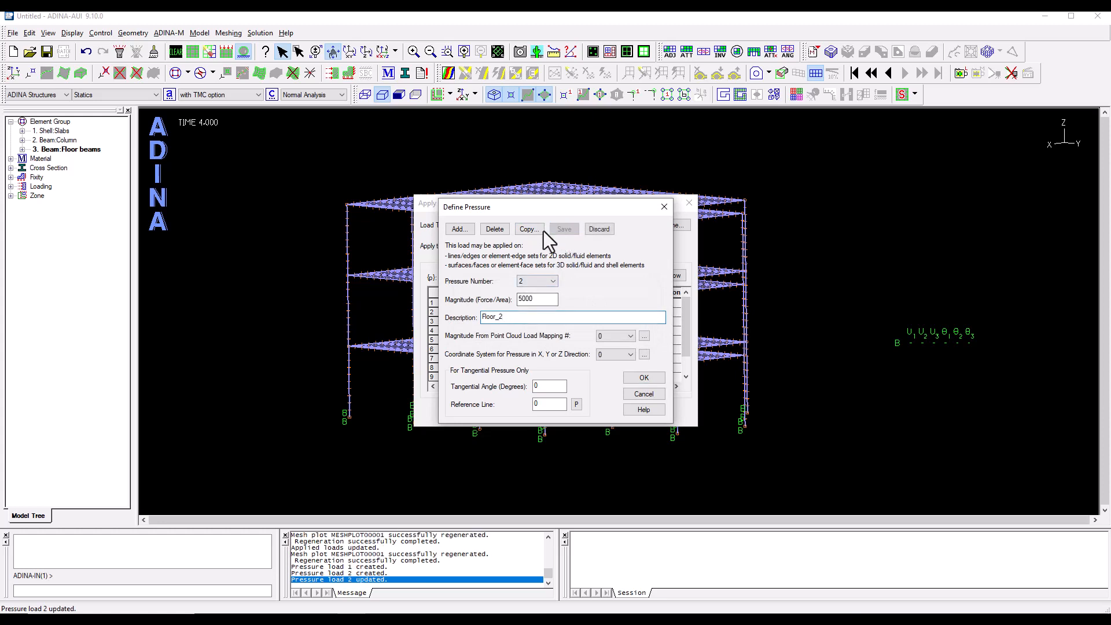
- Copy pressure 2 to pressure 3, change its description to Floor_3, save it and close the pressure definition
{"action": "left_click", "coordinate": [528, 230]}
{"action": "left_click", "coordinate": [622, 315]}
{"action": "left_click", "coordinate": [509, 318]}
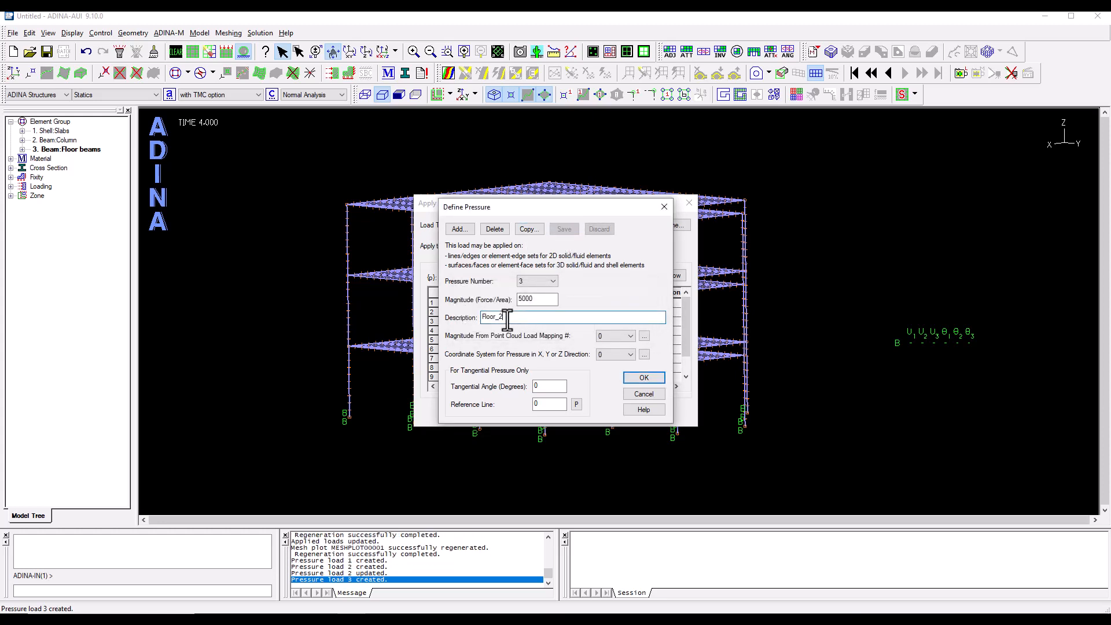
{"action": "key", "text": "BackSpace"}
{"action": "type", "text": "3"}
{"action": "left_click", "coordinate": [565, 230]}
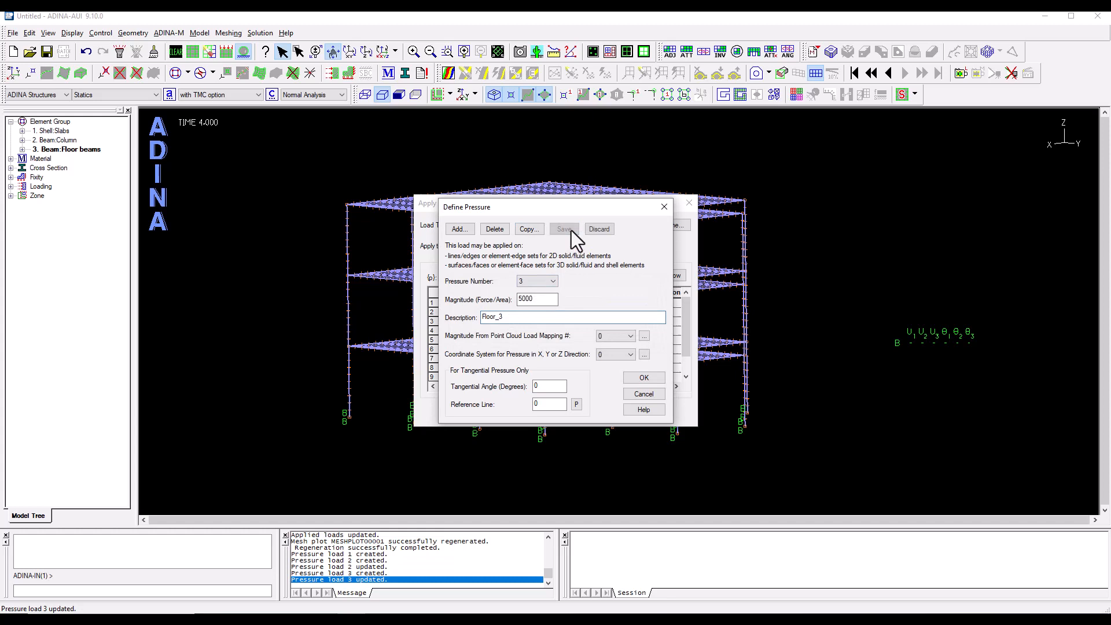
{"action": "left_click", "coordinate": [643, 378]}
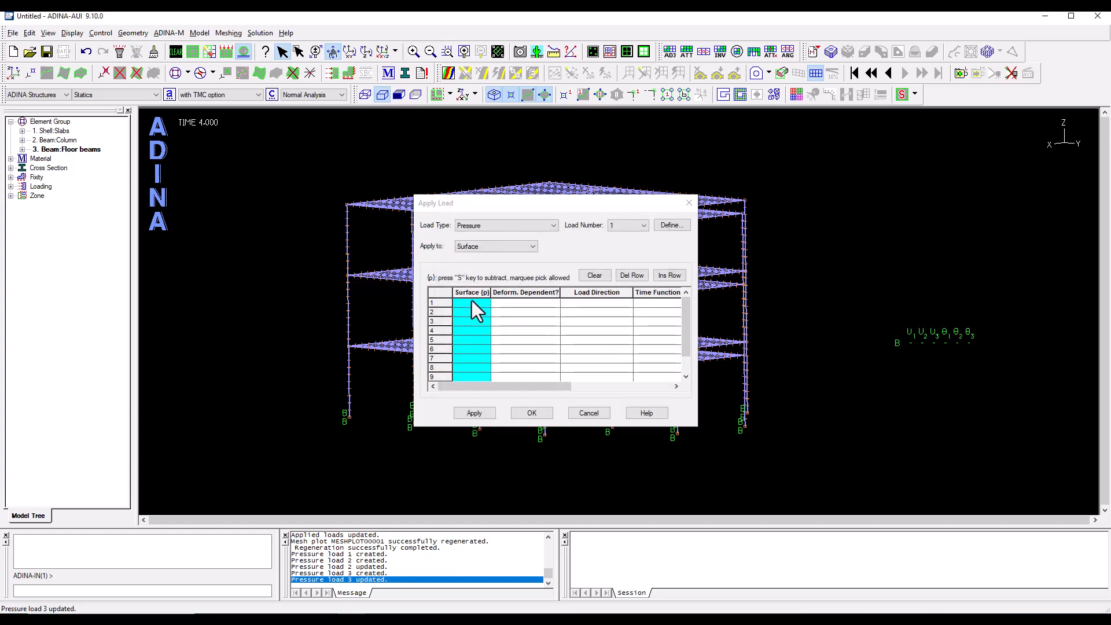
- Hide the mesh display and apply pressure 1 to all slab surfaces of the lowest floor
{"action": "left_click", "coordinate": [816, 74]}
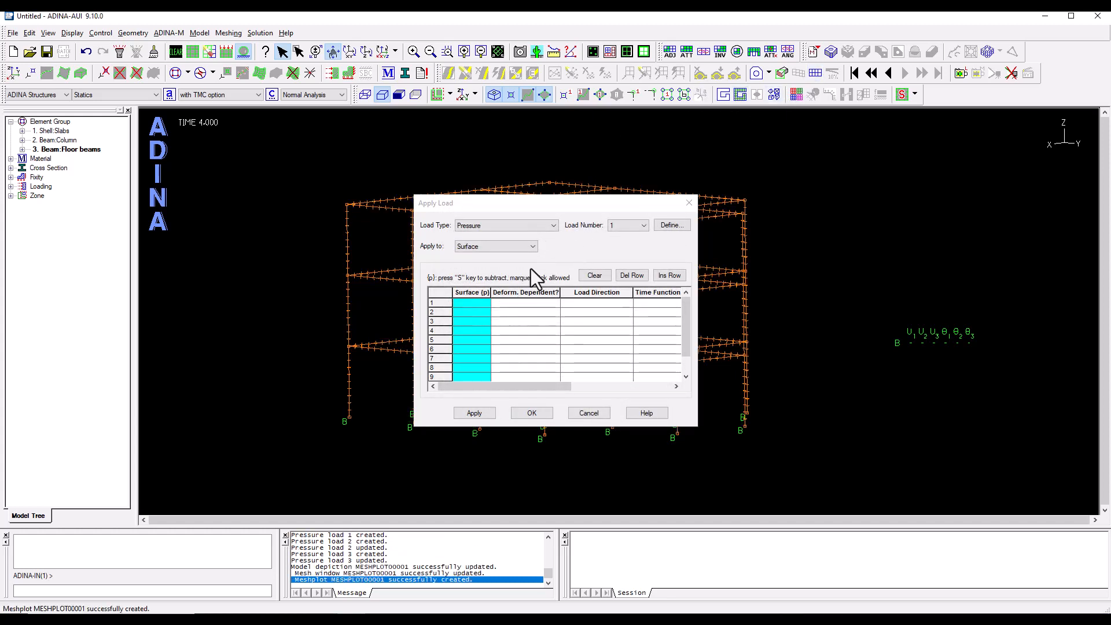
{"action": "left_click", "coordinate": [480, 310]}
{"action": "left_click_drag", "start_coordinate": [297, 400], "coordinate": [814, 295]}
{"action": "right_click", "coordinate": [863, 246]}
{"action": "left_click", "coordinate": [880, 309]}
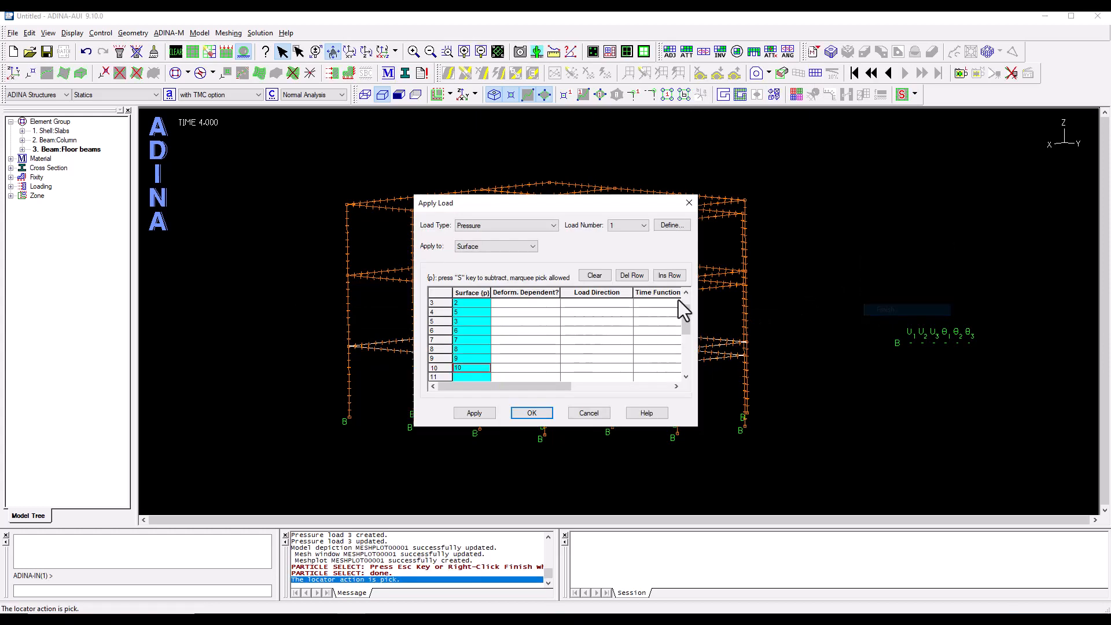
{"action": "left_click", "coordinate": [472, 413]}
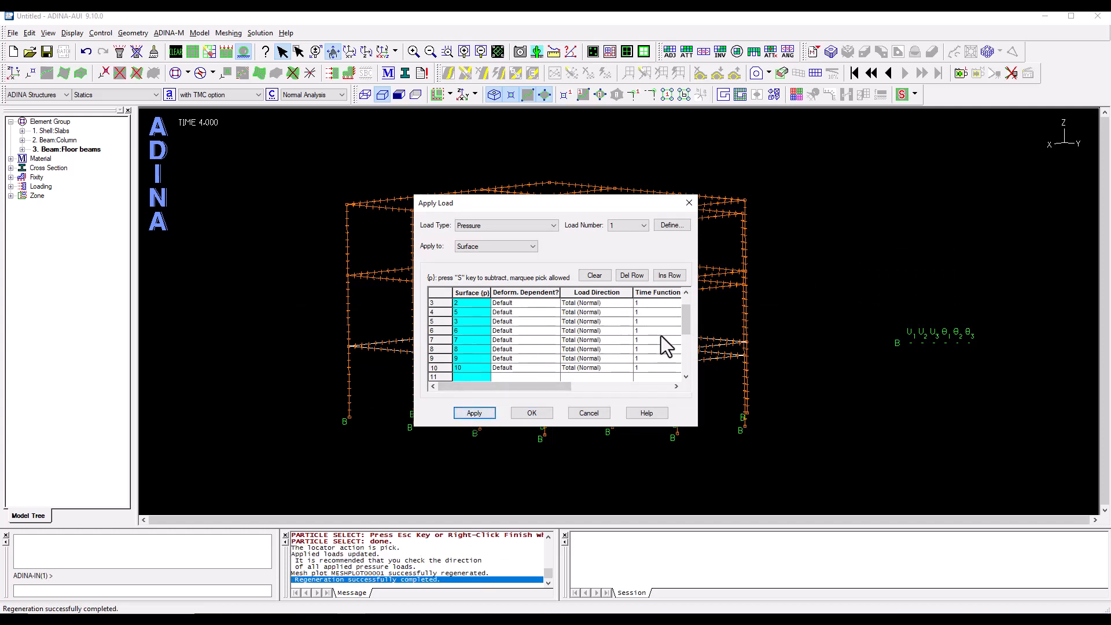
- Copy the whole pressure 1 surface table and paste it into the Excel sheet starting at cell C4
{"action": "left_click_drag", "start_coordinate": [687, 313], "coordinate": [686, 305]}
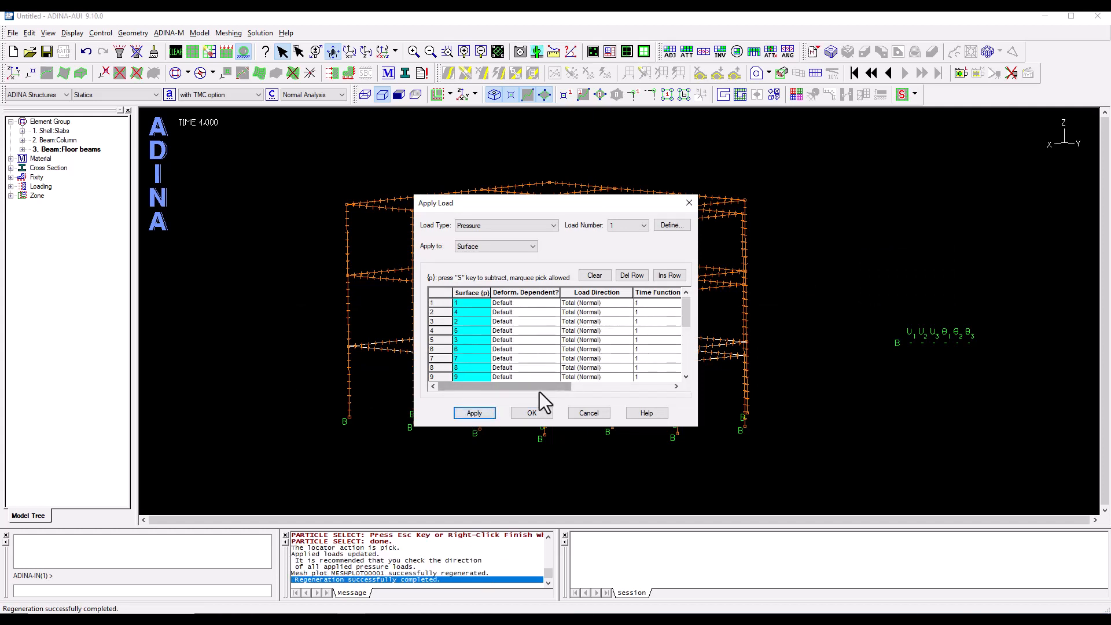
{"action": "left_click_drag", "start_coordinate": [540, 391], "coordinate": [594, 383]}
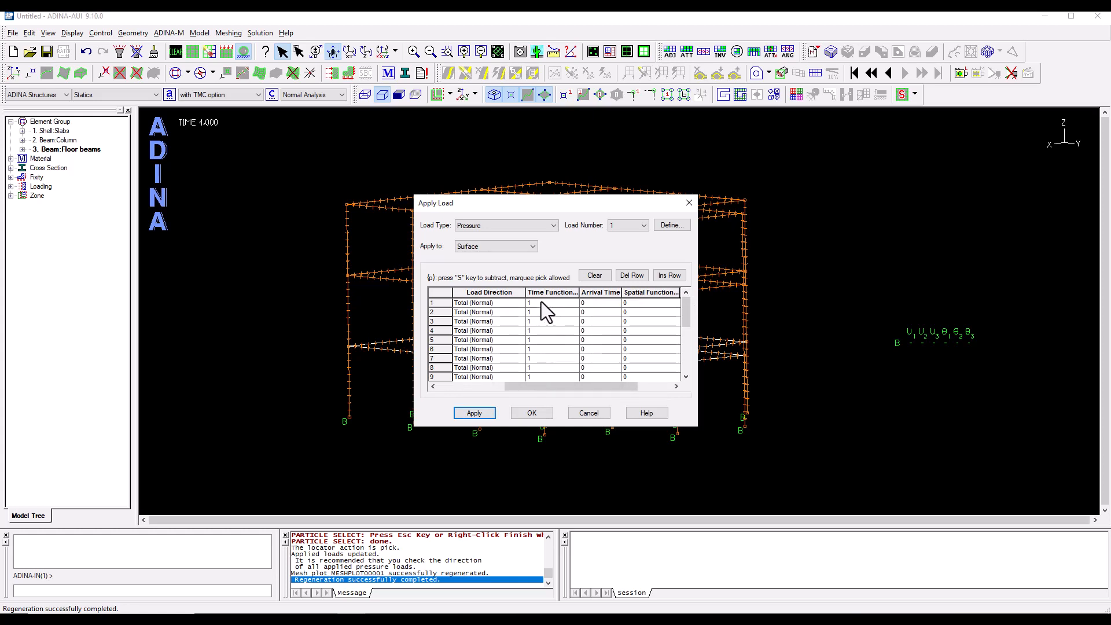
{"action": "left_click", "coordinate": [437, 293]}
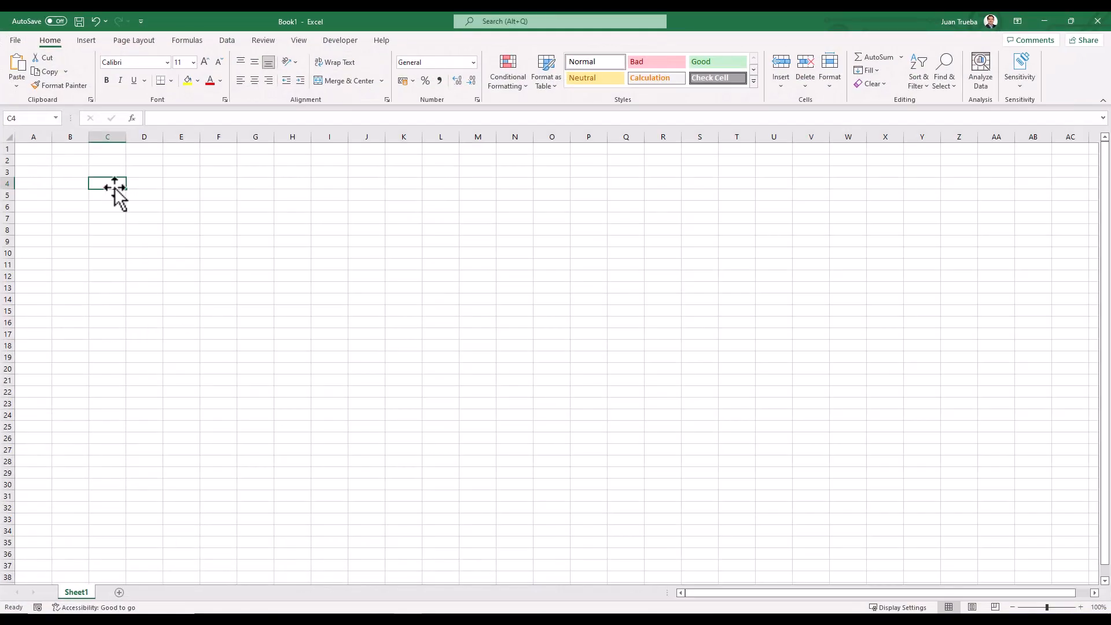
{"action": "key", "text": "ctrl+v"}
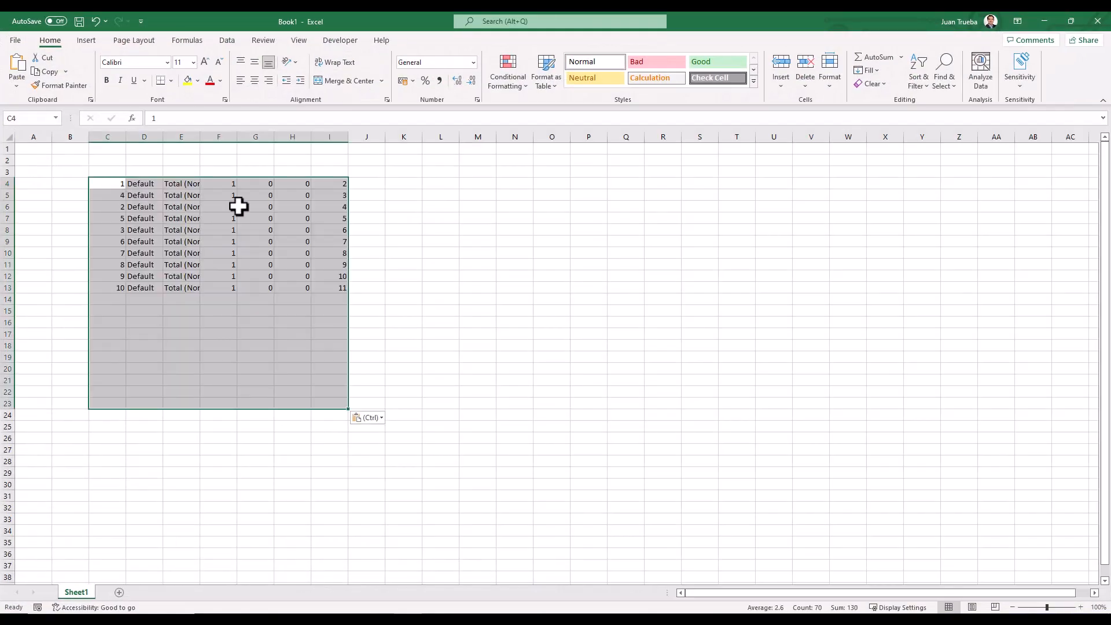
- Set the time function to 2 in cell F4 and fill it down through F13
{"action": "left_click", "coordinate": [228, 186]}
{"action": "type", "text": "2"}
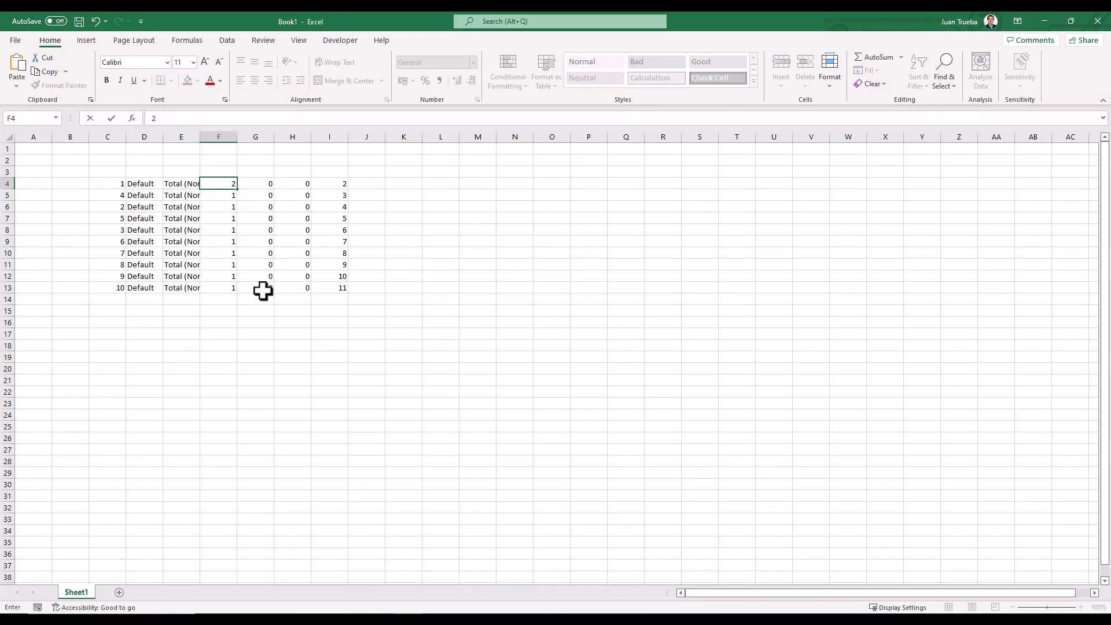
{"action": "key", "text": "Return"}
{"action": "left_click", "coordinate": [232, 183]}
{"action": "double_click", "coordinate": [237, 190]}
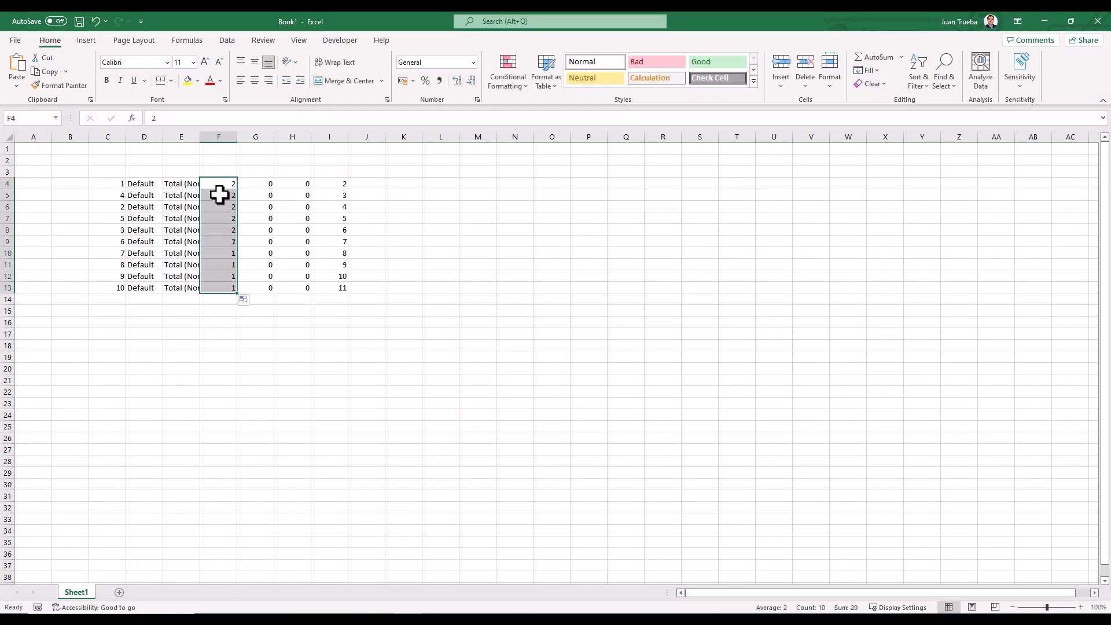
- Copy the range C4:I13 back over the pressure 1 table in ADINA and apply it
{"action": "left_click_drag", "start_coordinate": [118, 180], "coordinate": [330, 286]}
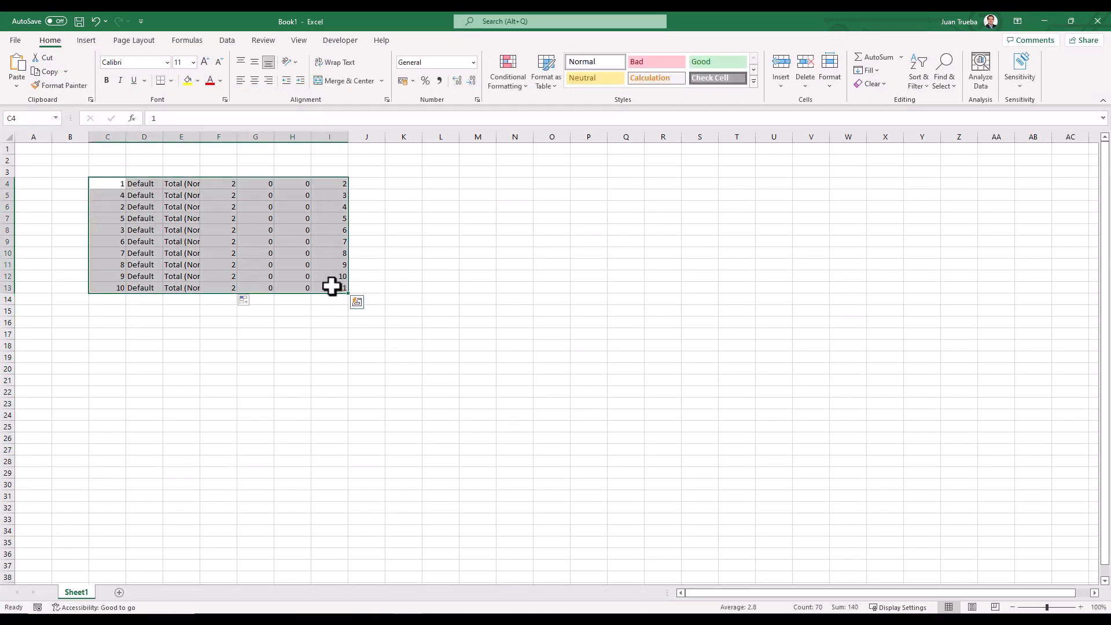
{"action": "key", "text": "ctrl+c"}
{"action": "left_click", "coordinate": [1045, 20]}
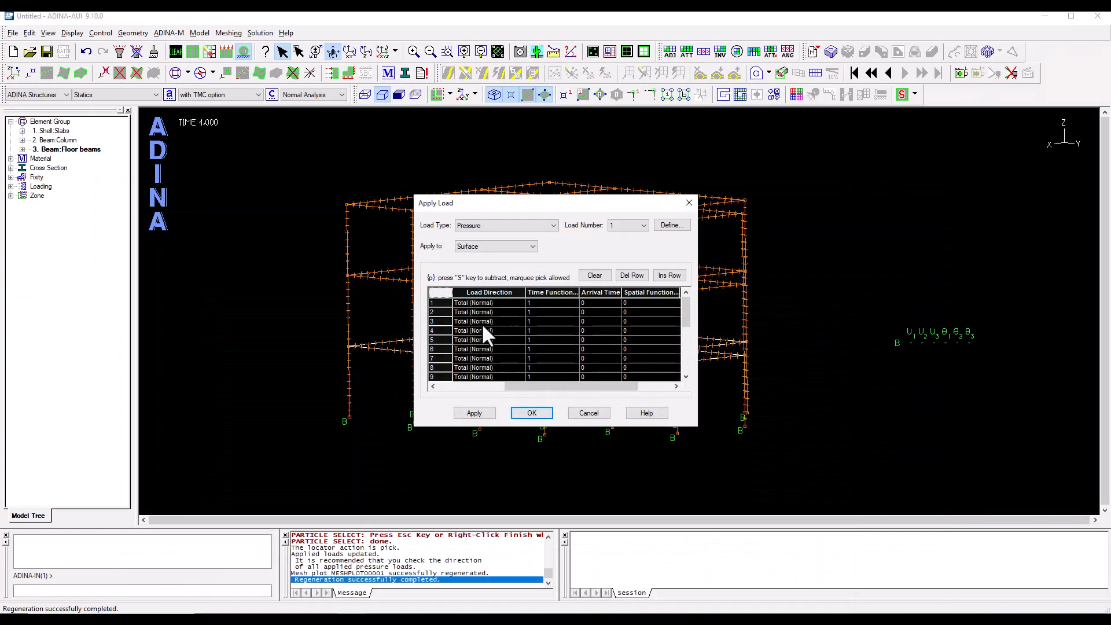
{"action": "left_click", "coordinate": [440, 293]}
{"action": "key", "text": "ctrl+v"}
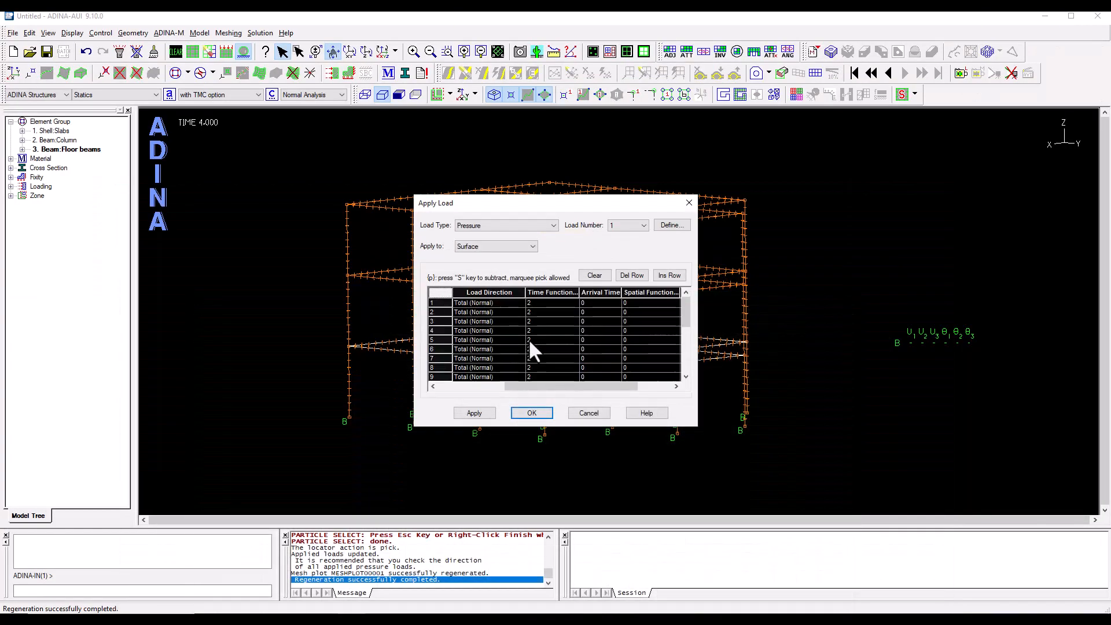
{"action": "left_click", "coordinate": [468, 415]}
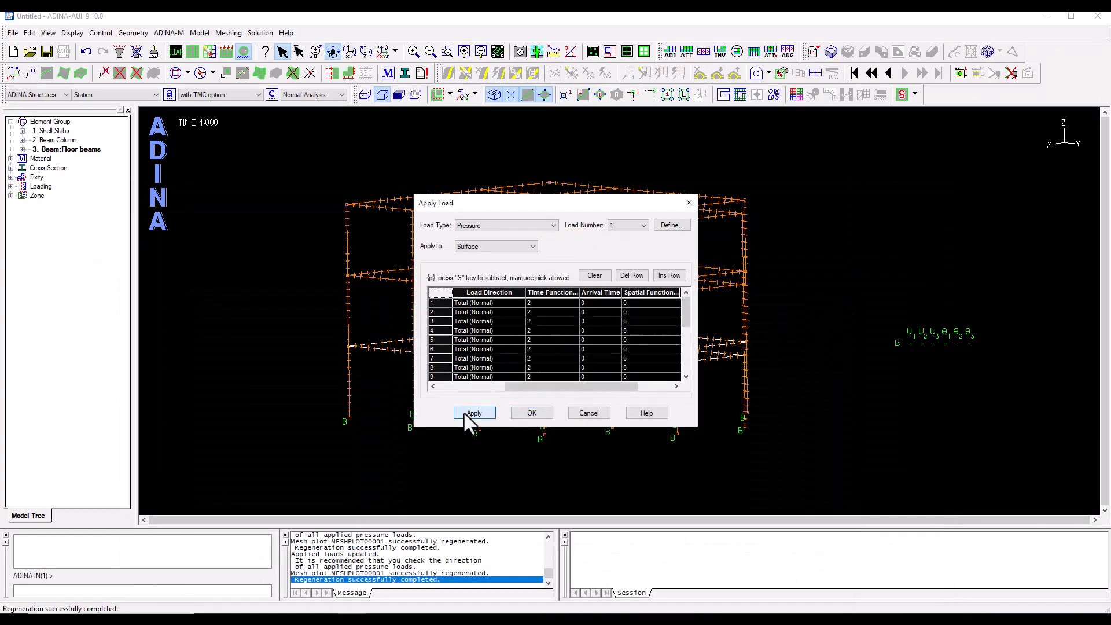
- Apply pressure 2 to all slab surfaces of the middle floor
{"action": "left_click", "coordinate": [628, 226]}
{"action": "left_click", "coordinate": [624, 243]}
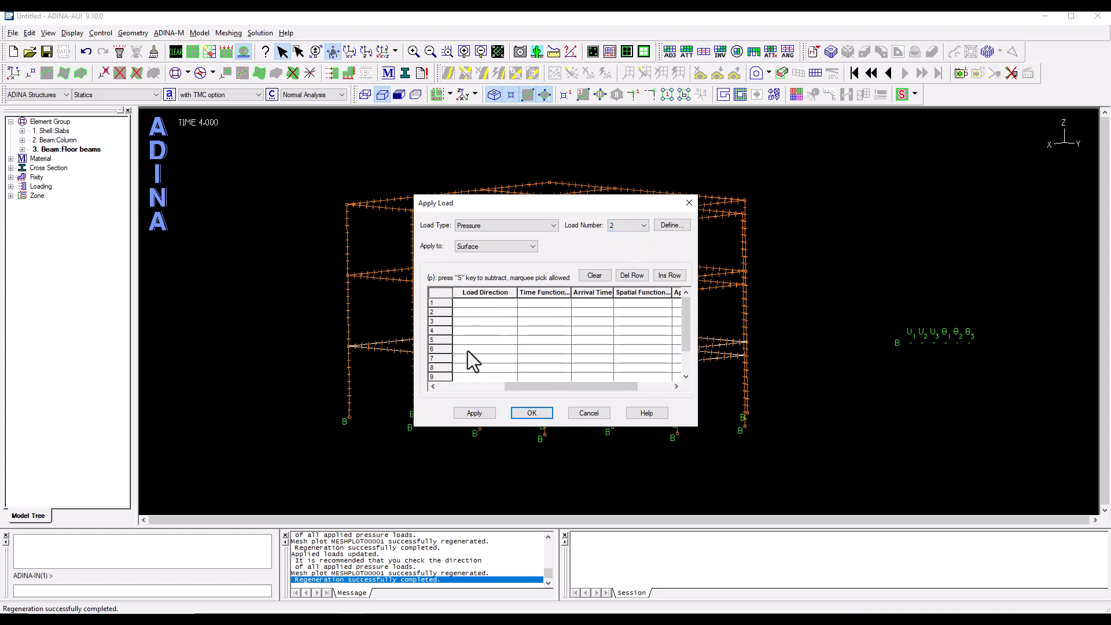
{"action": "left_click", "coordinate": [478, 387]}
{"action": "left_click", "coordinate": [467, 305]}
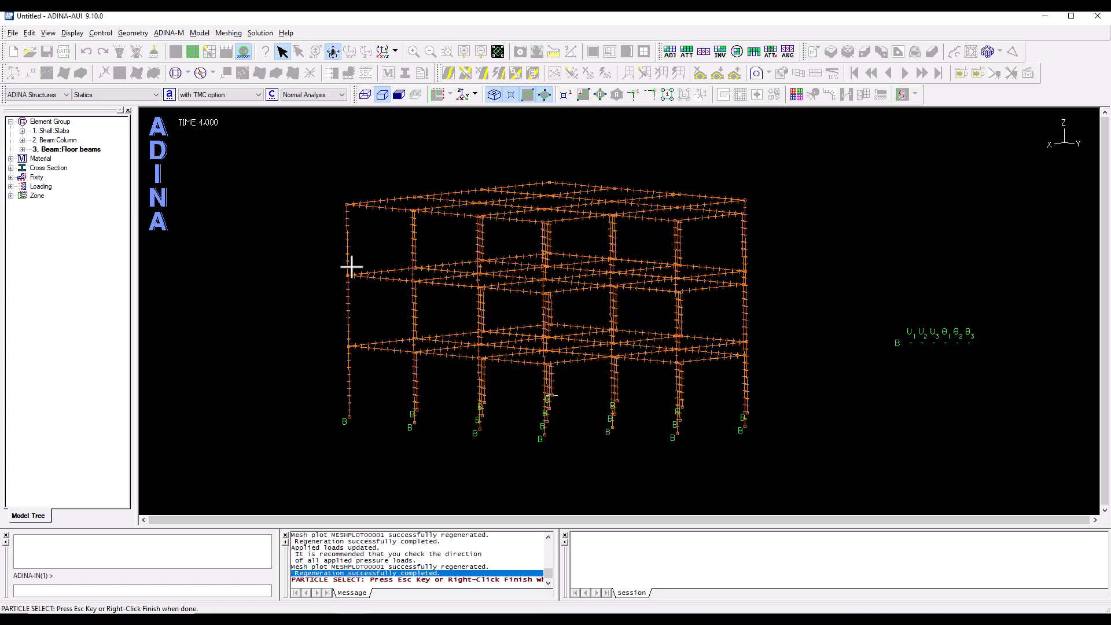
{"action": "left_click_drag", "start_coordinate": [307, 243], "coordinate": [801, 322]}
{"action": "right_click", "coordinate": [837, 245]}
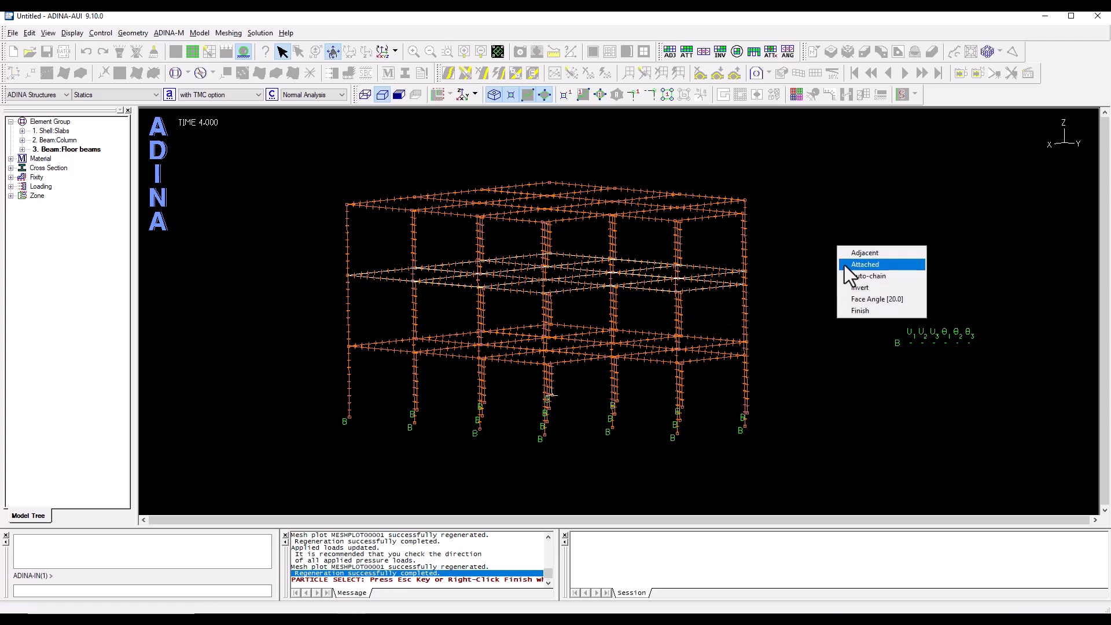
{"action": "left_click", "coordinate": [853, 304]}
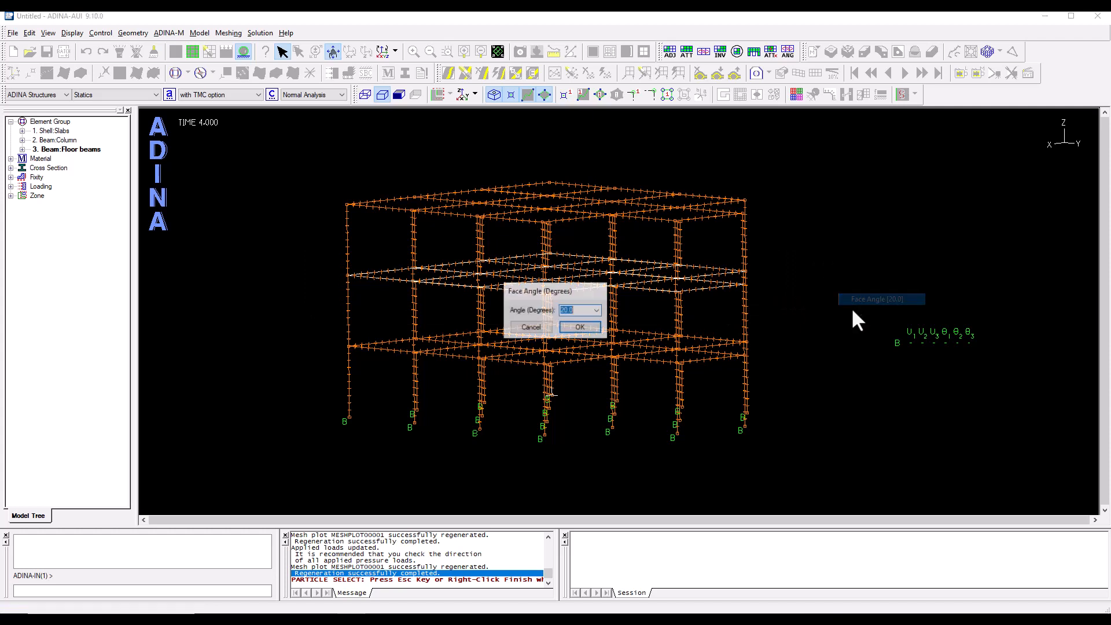
{"action": "left_click", "coordinate": [531, 328]}
{"action": "right_click", "coordinate": [814, 259]}
{"action": "left_click", "coordinate": [832, 332]}
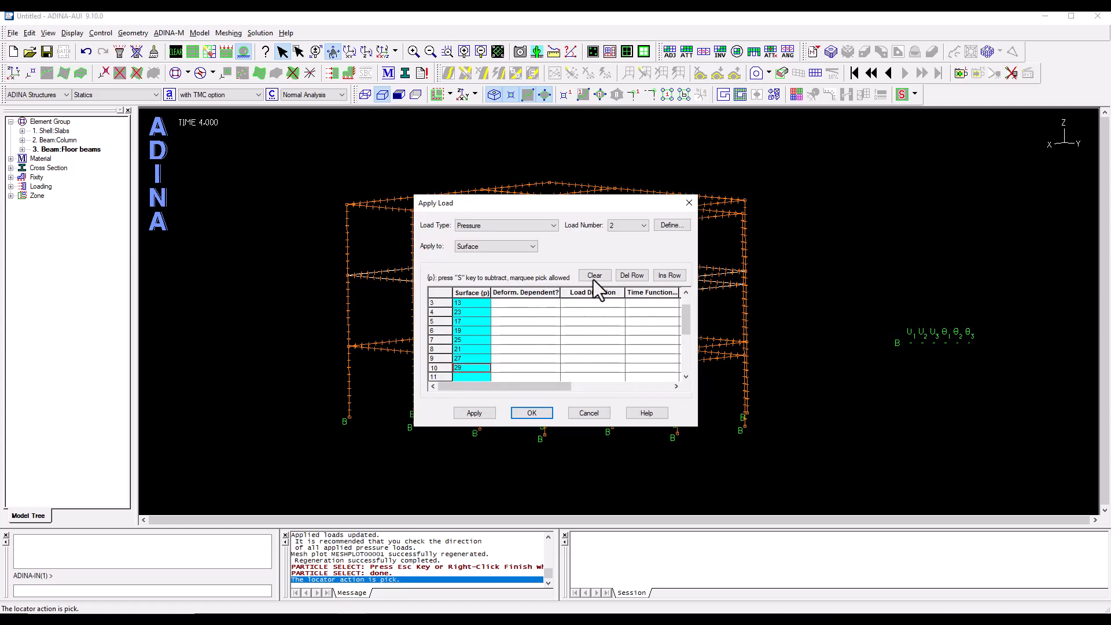
{"action": "left_click", "coordinate": [484, 412]}
- Paste the whole pressure 2 table into Excel at C4 and set the time function to 3 in F4:F13
{"action": "left_click", "coordinate": [441, 292]}
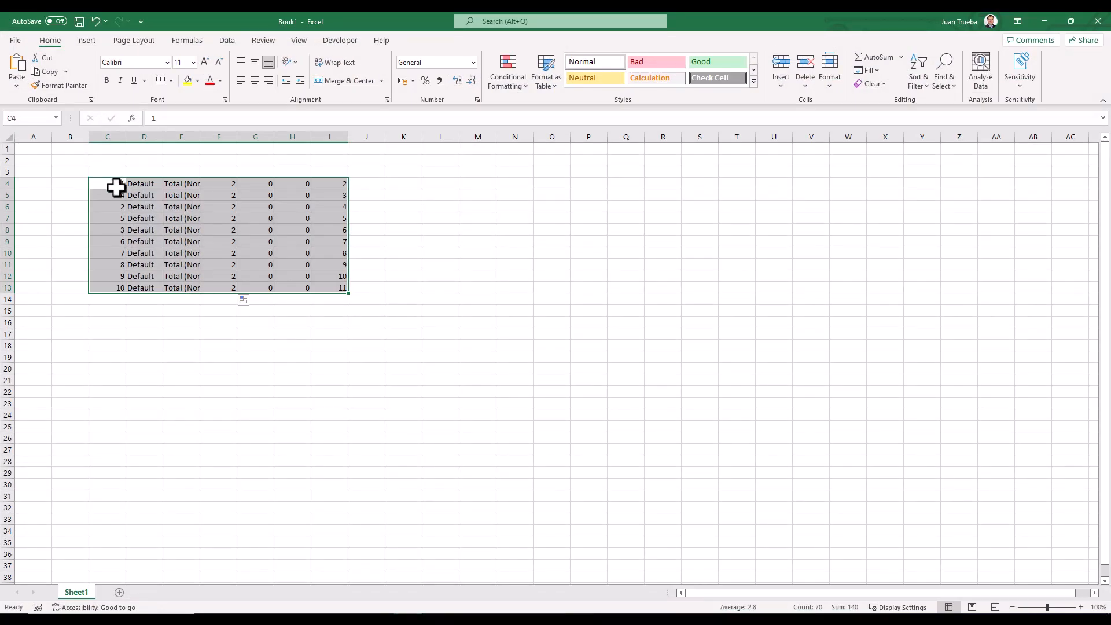
{"action": "left_click", "coordinate": [113, 185]}
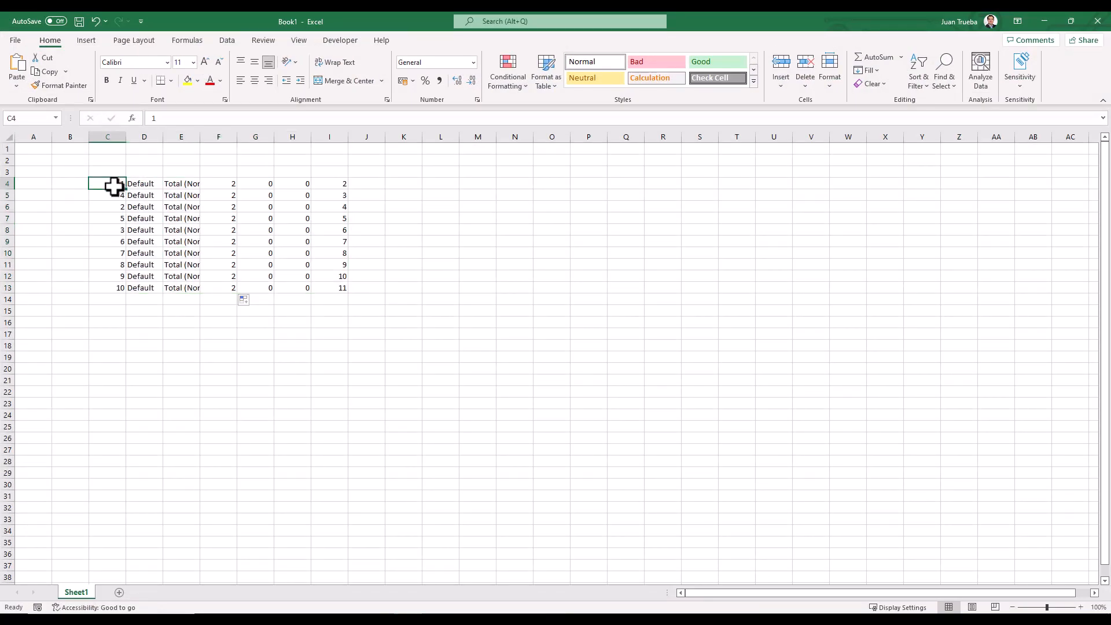
{"action": "key", "text": "ctrl+v"}
{"action": "left_click", "coordinate": [223, 183]}
{"action": "type", "text": "3"}
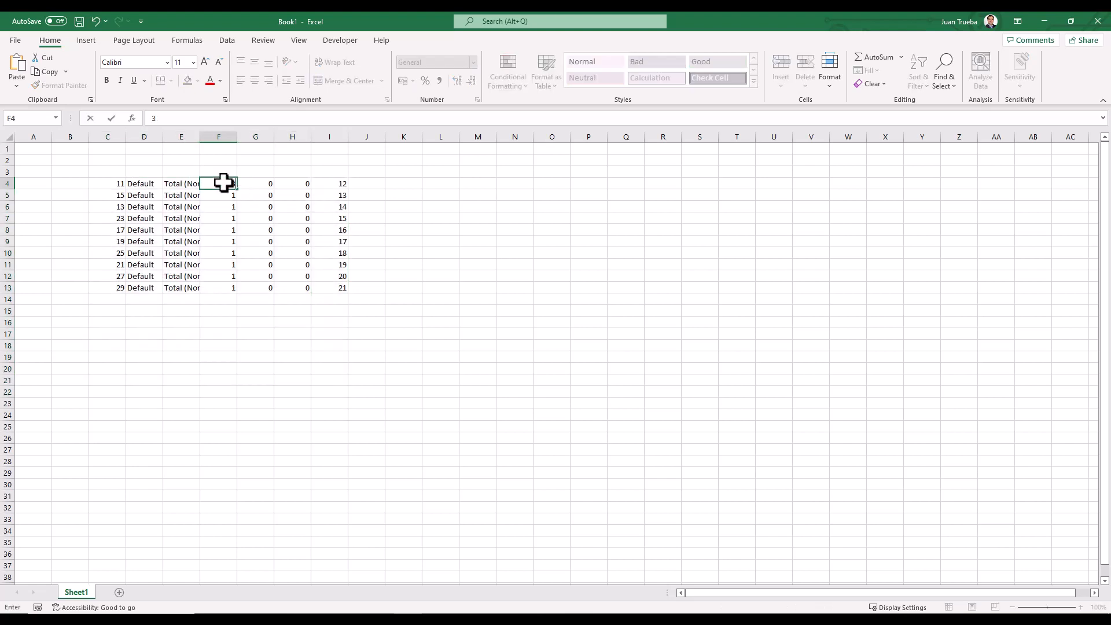
{"action": "left_click", "coordinate": [224, 183]}
{"action": "double_click", "coordinate": [237, 189]}
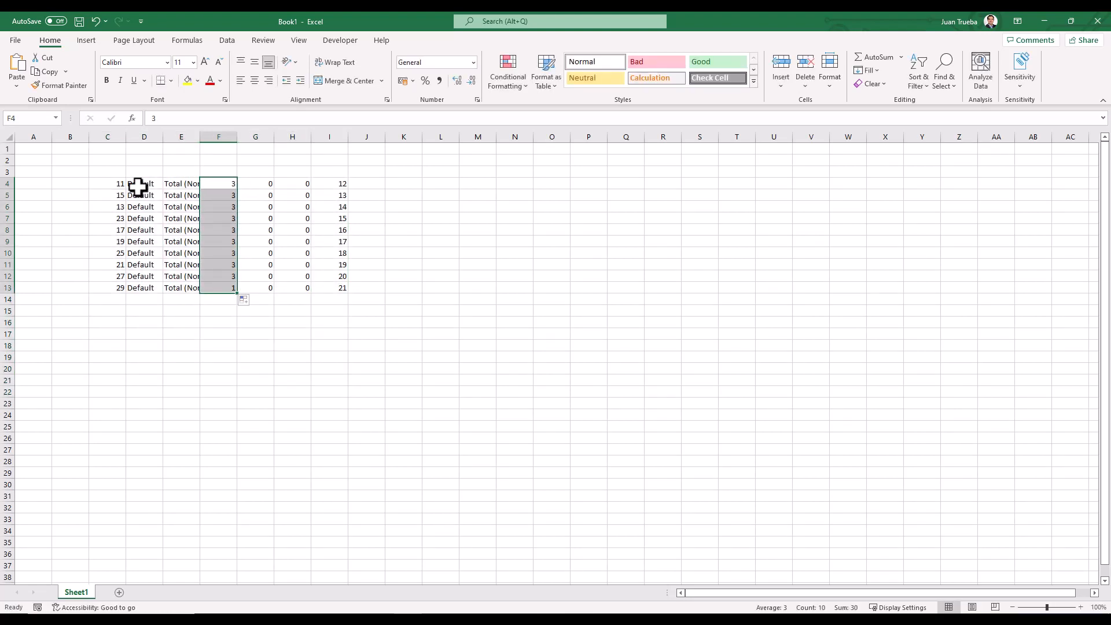
- Copy the updated range C4:I13 back over the pressure 2 table in ADINA and apply it
{"action": "left_click_drag", "start_coordinate": [121, 186], "coordinate": [325, 288]}
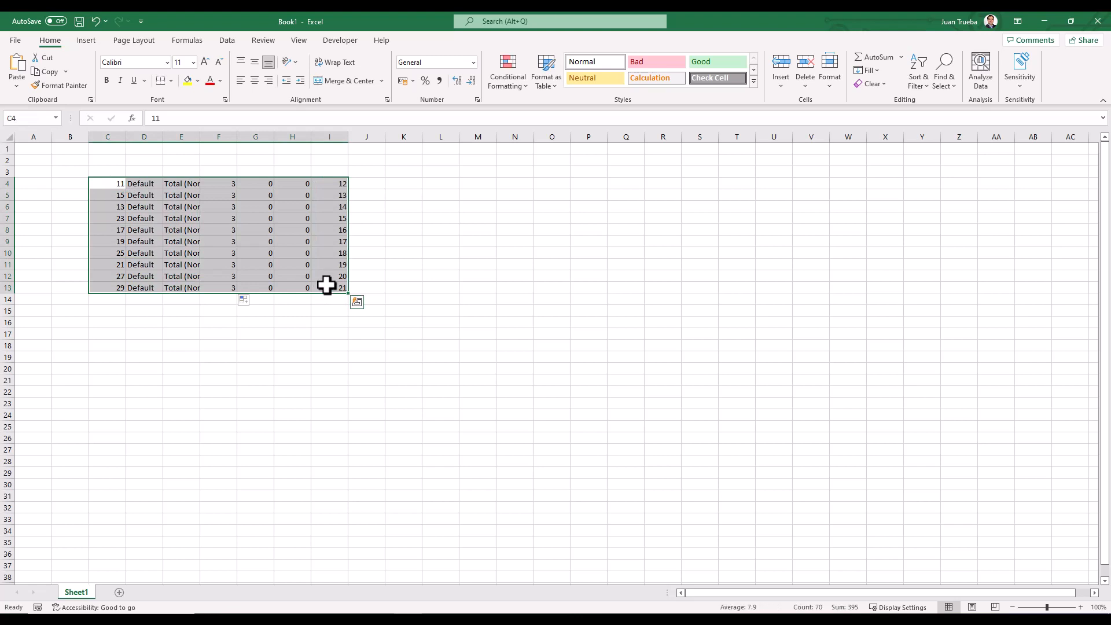
{"action": "type", "text": "v"}
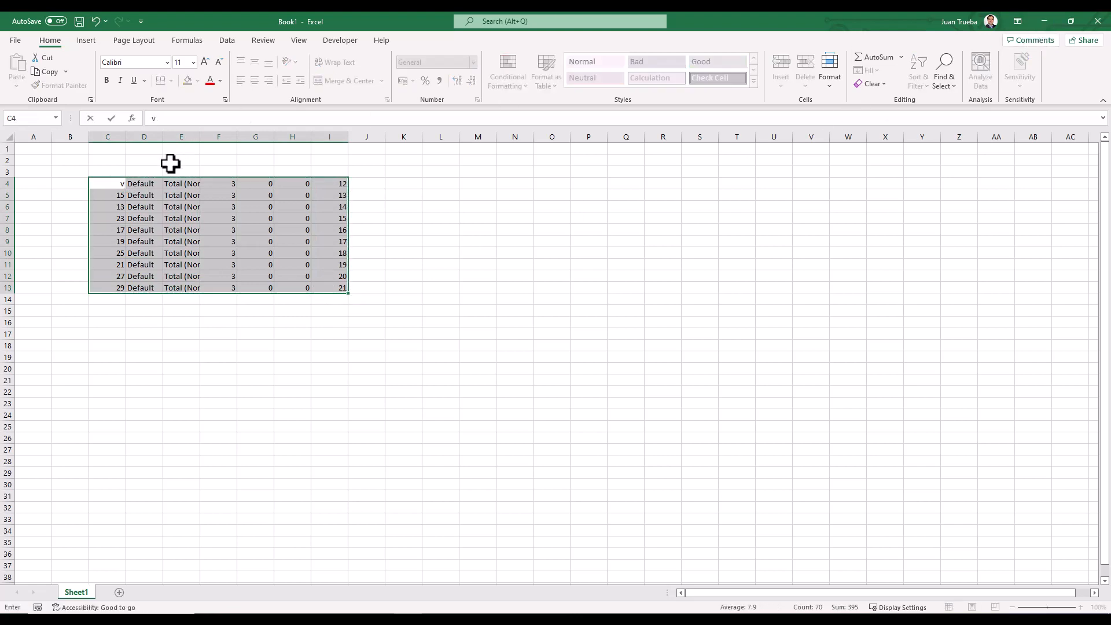
{"action": "key", "text": "Escape"}
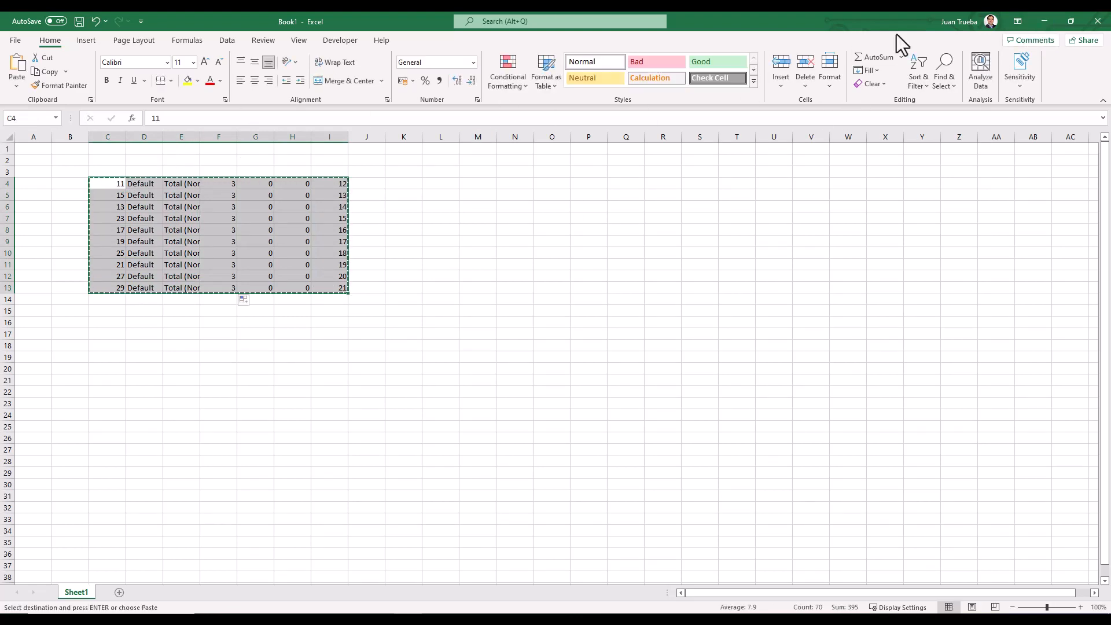
{"action": "left_click", "coordinate": [1045, 21]}
{"action": "left_click", "coordinate": [447, 294]}
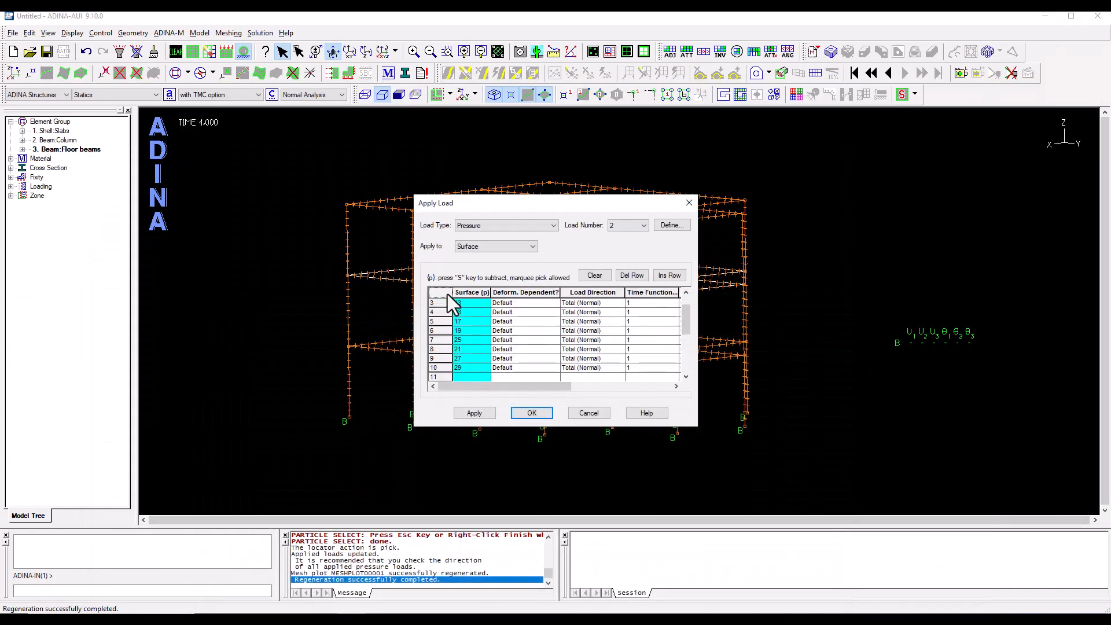
{"action": "left_click", "coordinate": [447, 293]}
{"action": "key", "text": "ctrl+v"}
{"action": "left_click", "coordinate": [495, 417]}
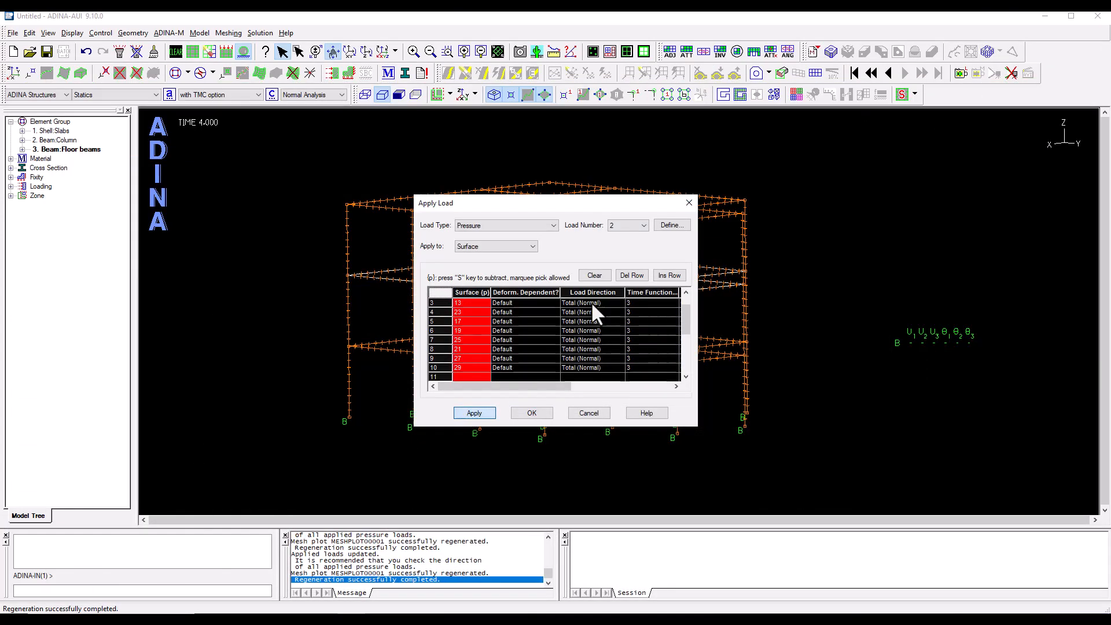
- Apply pressure 3 to all slab surfaces of the top floor
{"action": "left_click", "coordinate": [625, 226]}
{"action": "left_click", "coordinate": [621, 252]}
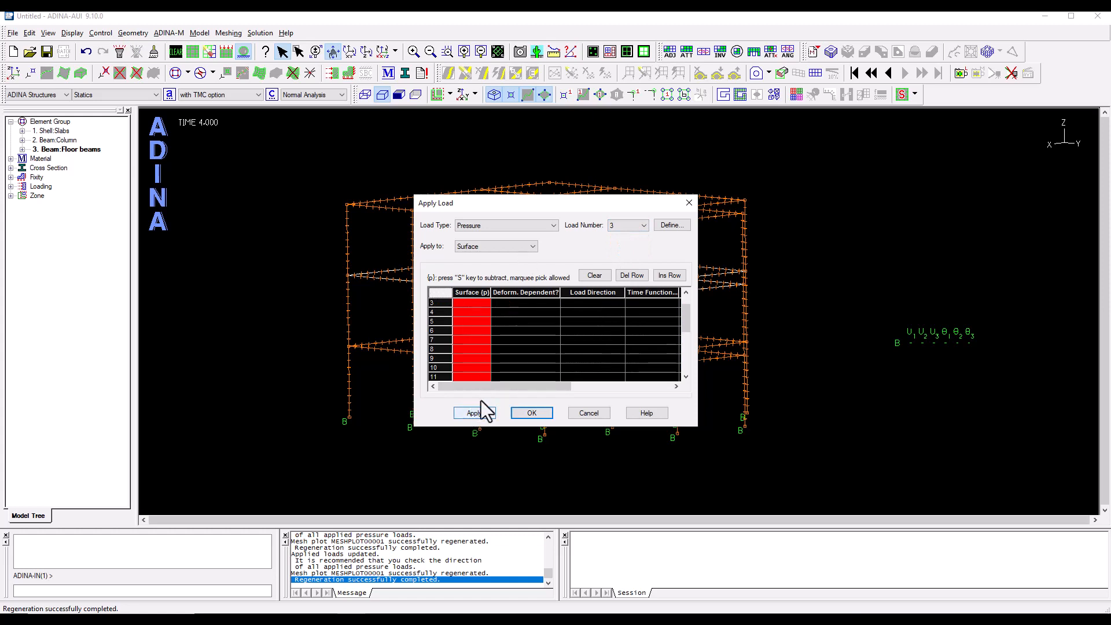
{"action": "left_click", "coordinate": [471, 307]}
{"action": "left_click_drag", "start_coordinate": [300, 145], "coordinate": [807, 237]}
{"action": "right_click", "coordinate": [784, 162]}
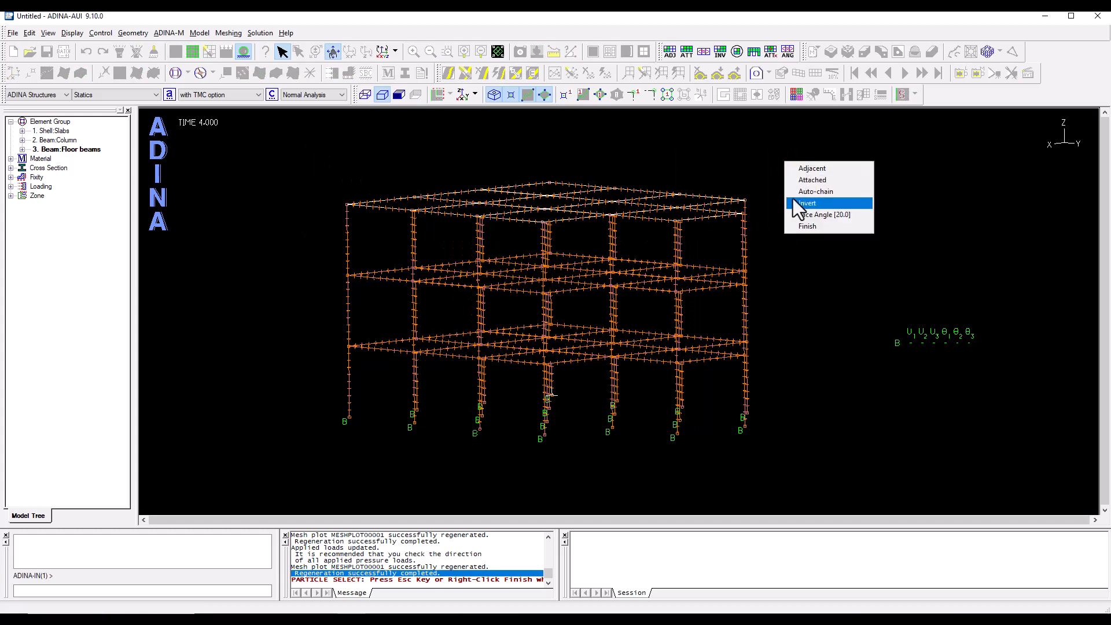
{"action": "left_click", "coordinate": [798, 227]}
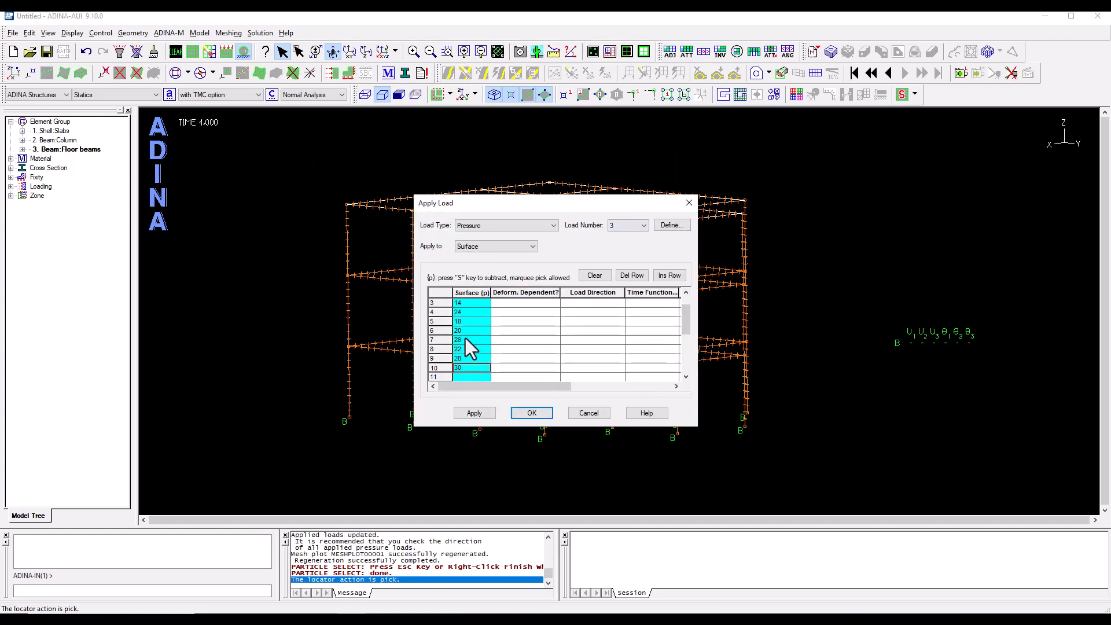
{"action": "left_click", "coordinate": [474, 413]}
- Copy the pressure 3 time function column into Excel at N4 and set N4:N13 to 4
{"action": "left_click", "coordinate": [647, 290]}
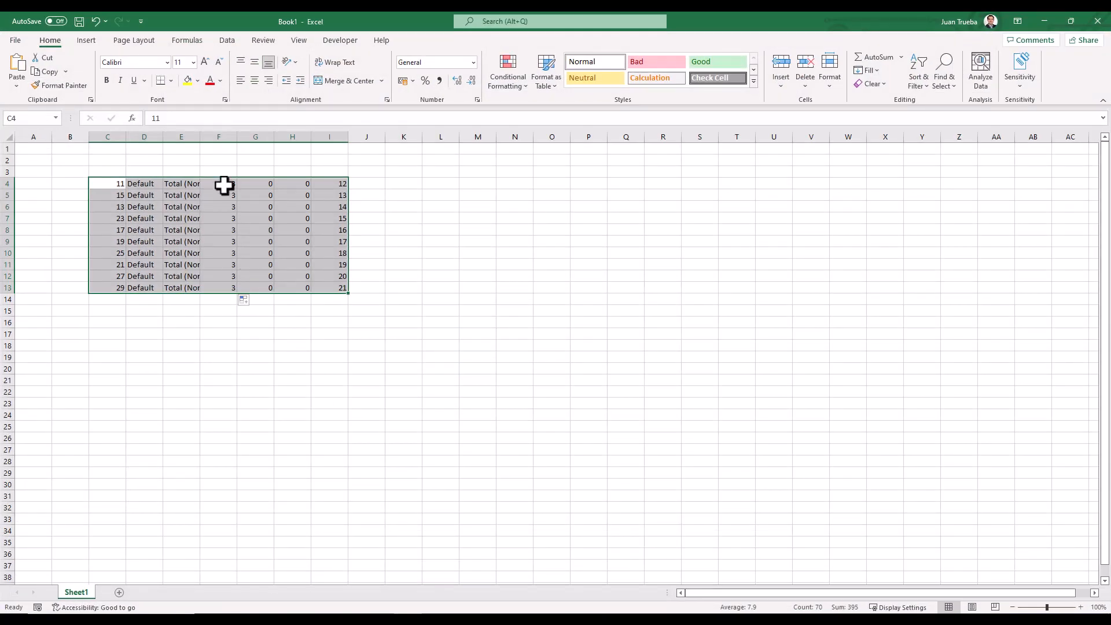
{"action": "left_click", "coordinate": [220, 184]}
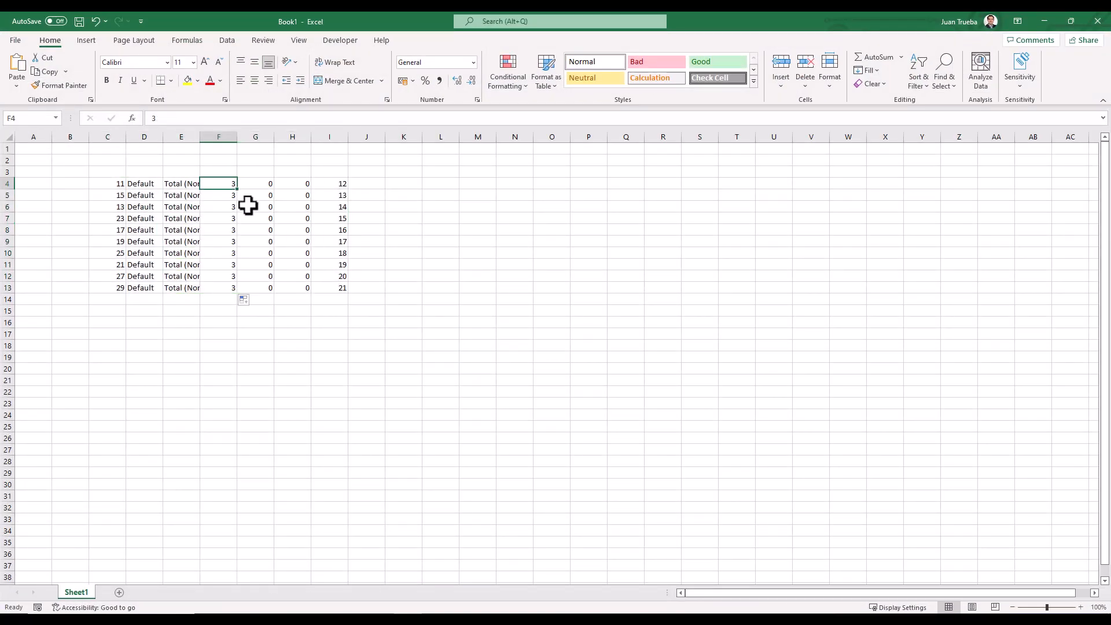
{"action": "left_click", "coordinate": [523, 187]}
{"action": "key", "text": "ctrl+v"}
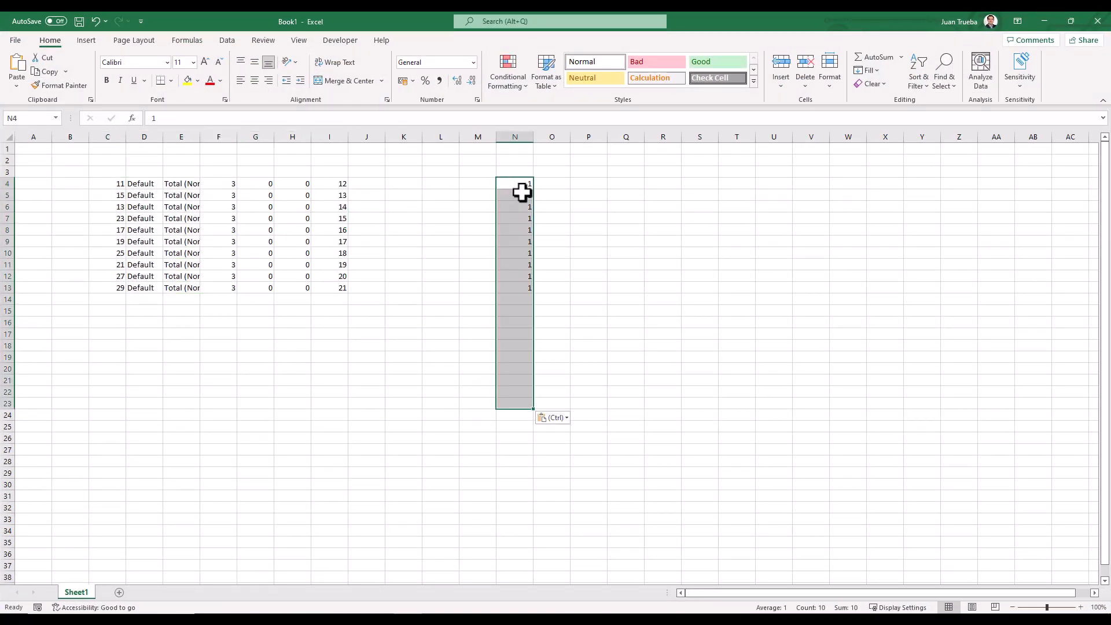
{"action": "left_click", "coordinate": [523, 186]}
{"action": "type", "text": "4"}
{"action": "left_click", "coordinate": [528, 188]}
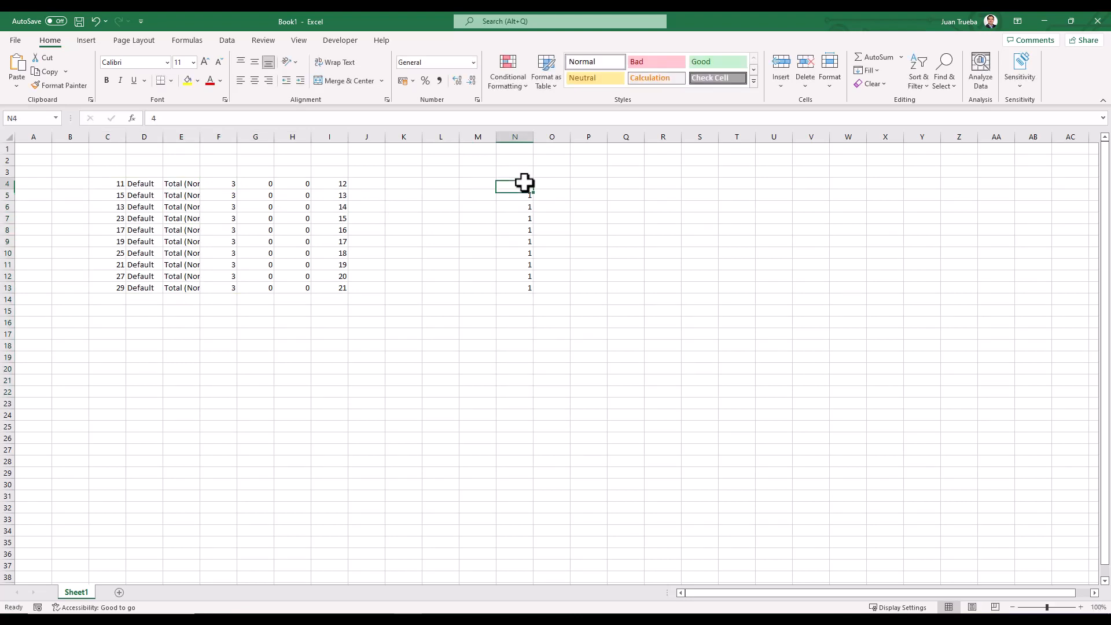
{"action": "left_click_drag", "start_coordinate": [532, 189], "coordinate": [528, 284]}
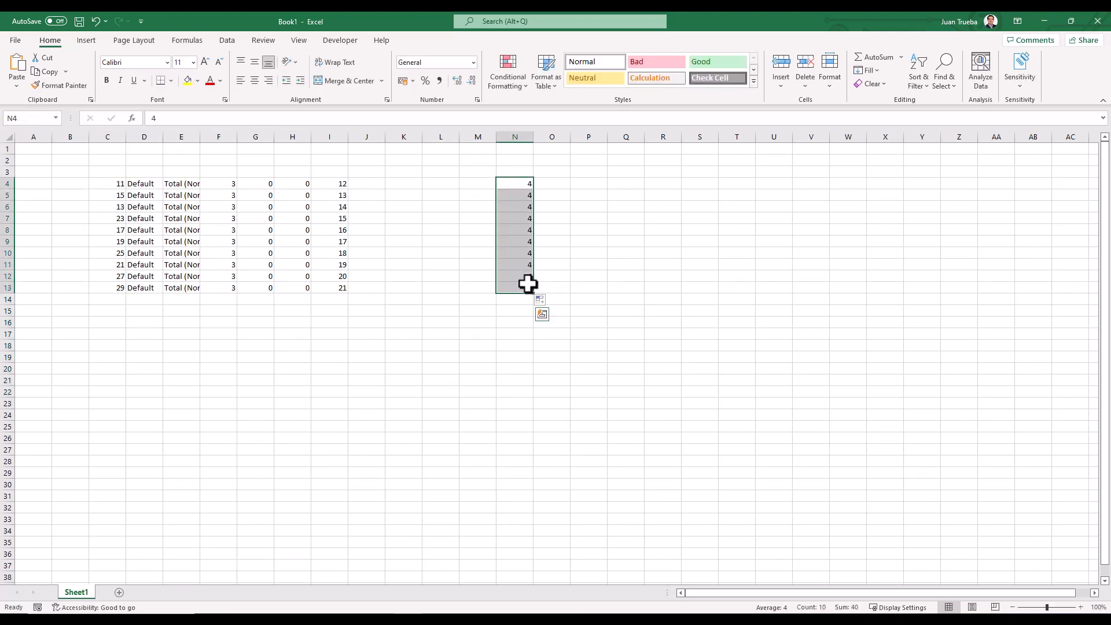
- Return the updated N4:N13 values to the time function column of the pressure 3 table in ADINA and apply the load
{"action": "left_click", "coordinate": [1044, 21]}
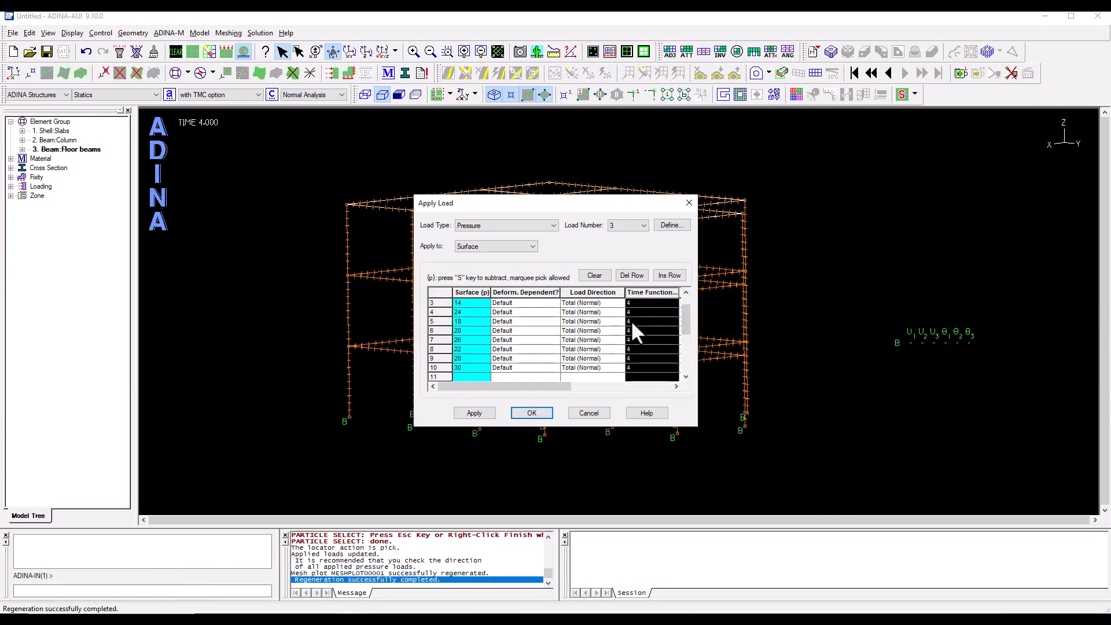
{"action": "left_click", "coordinate": [483, 414]}
{"action": "left_click", "coordinate": [532, 413]}
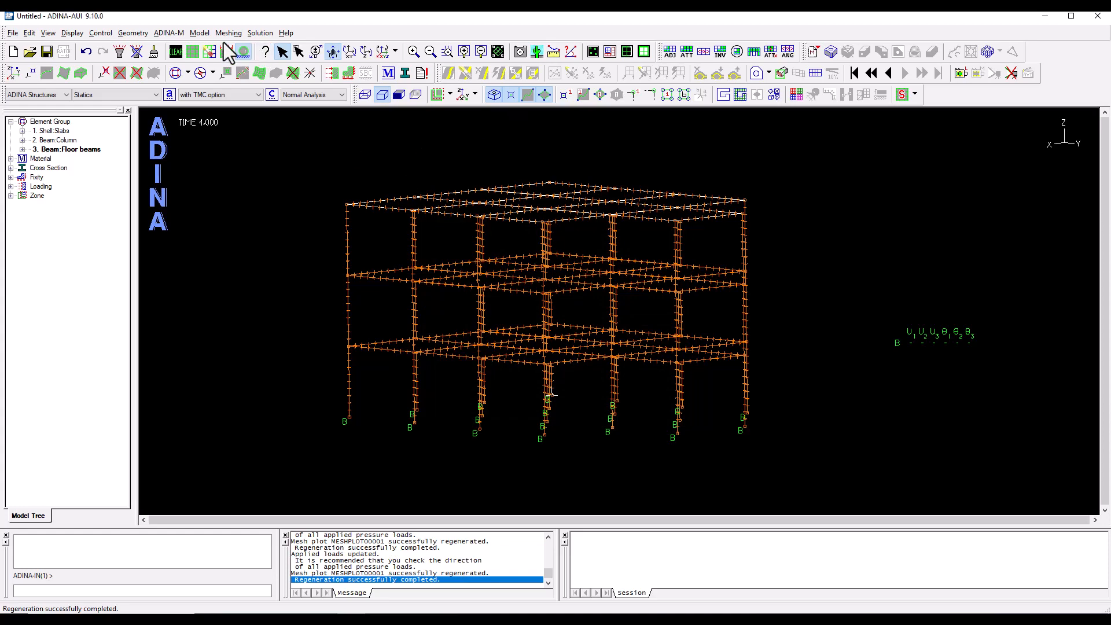
- Replot the building's mesh on a cleared display and show the applied loads on it
{"action": "left_click", "coordinate": [176, 51]}
{"action": "left_click", "coordinate": [192, 51]}
{"action": "left_click_drag", "start_coordinate": [538, 275], "coordinate": [720, 188]}
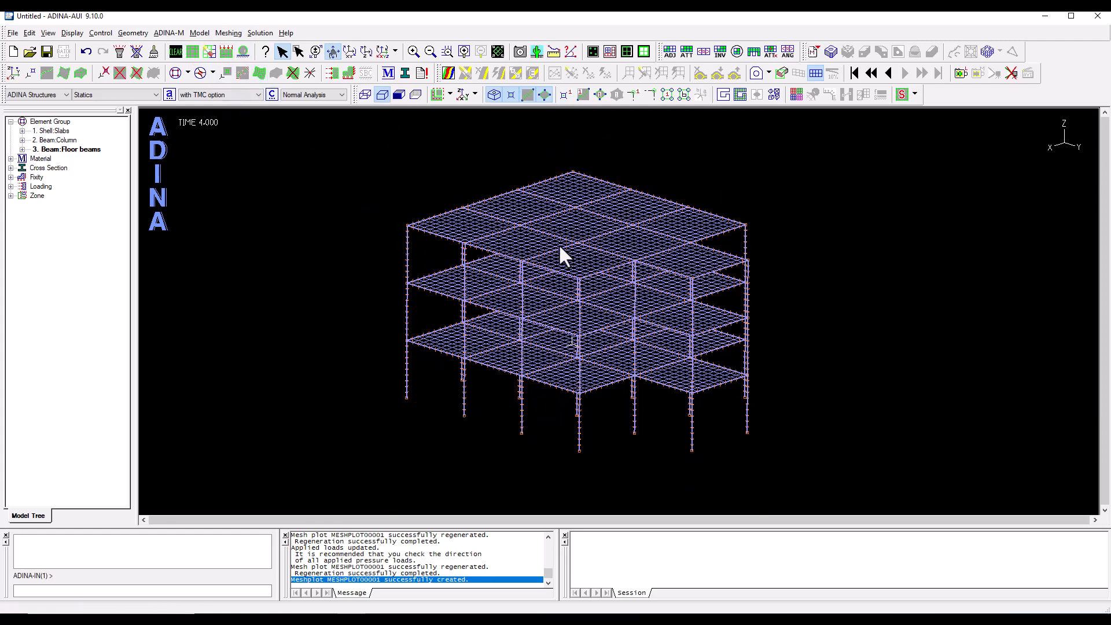
{"action": "left_click", "coordinate": [226, 52]}
{"action": "left_click_drag", "start_coordinate": [547, 250], "coordinate": [552, 206]}
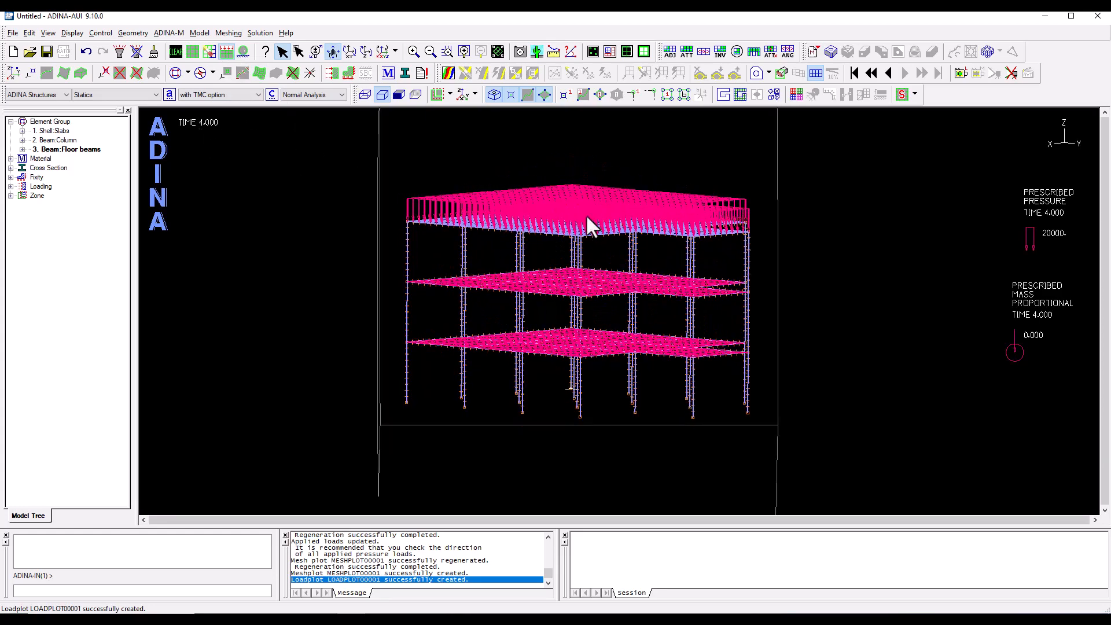
- Step through the load plot between time 1 and time 4 to compare the pressure on each floor
{"action": "left_click", "coordinate": [889, 73]}
{"action": "left_click", "coordinate": [890, 74]}
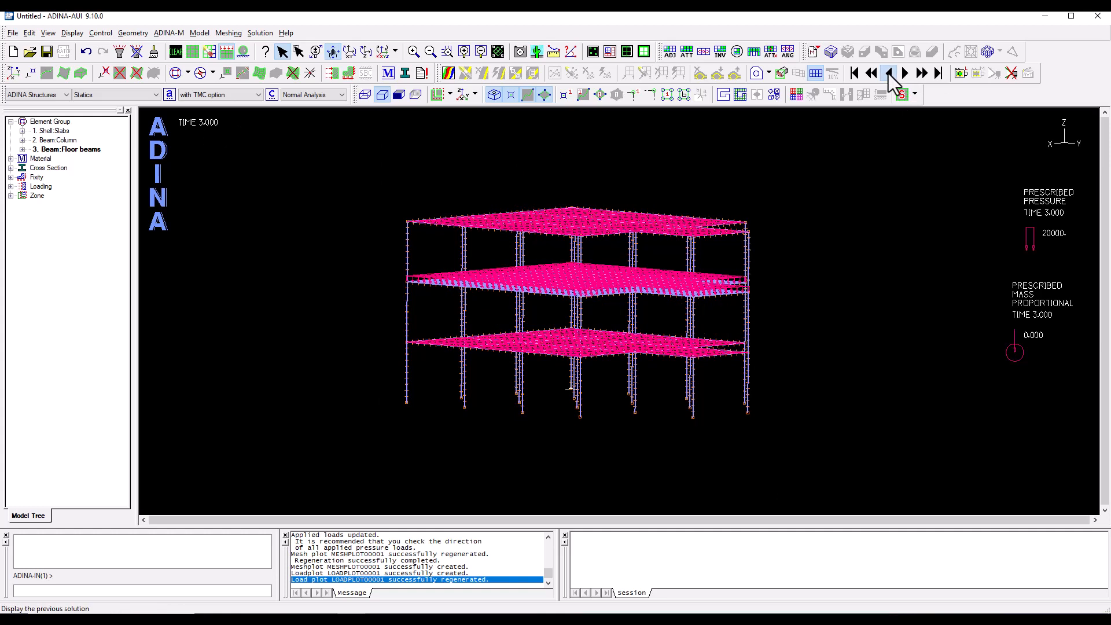
{"action": "left_click", "coordinate": [890, 74]}
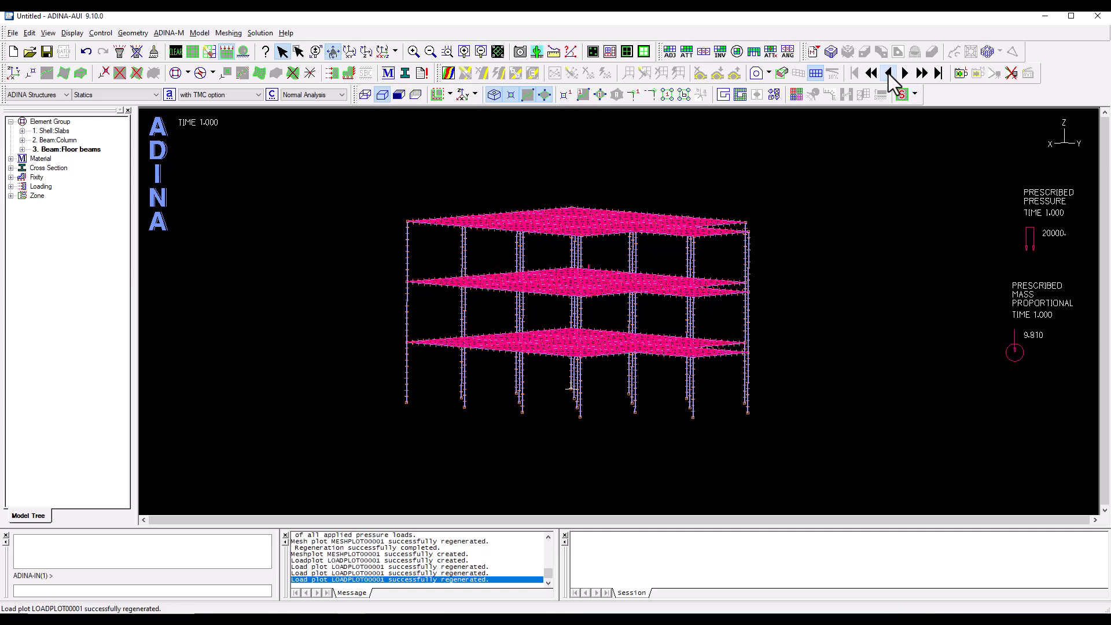
{"action": "left_click", "coordinate": [939, 73]}
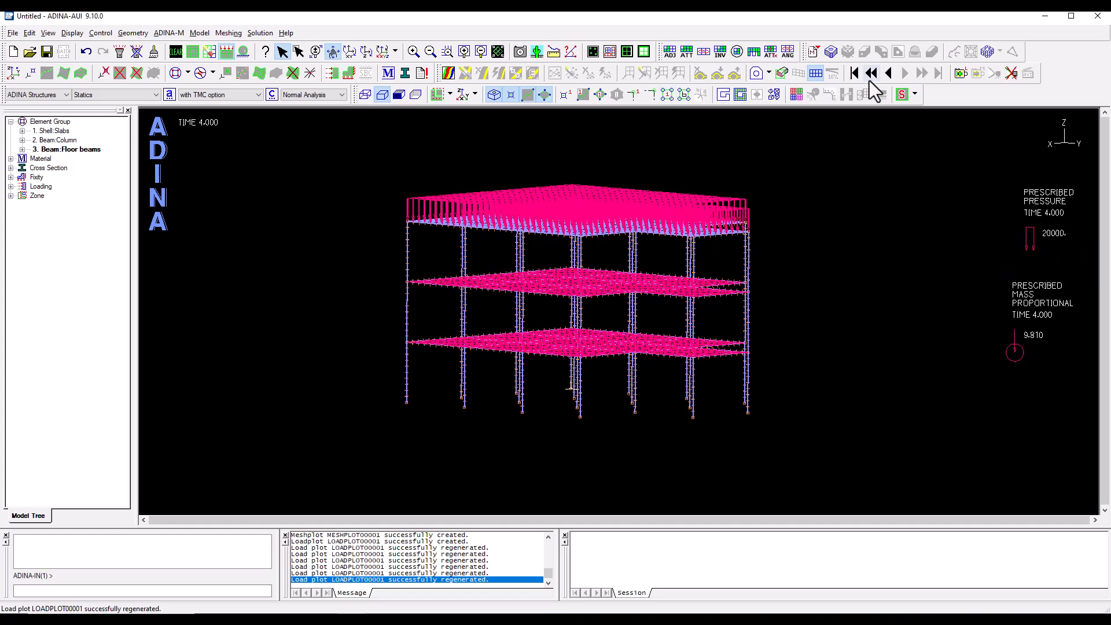
{"action": "left_click", "coordinate": [888, 74]}
{"action": "left_click", "coordinate": [887, 74]}
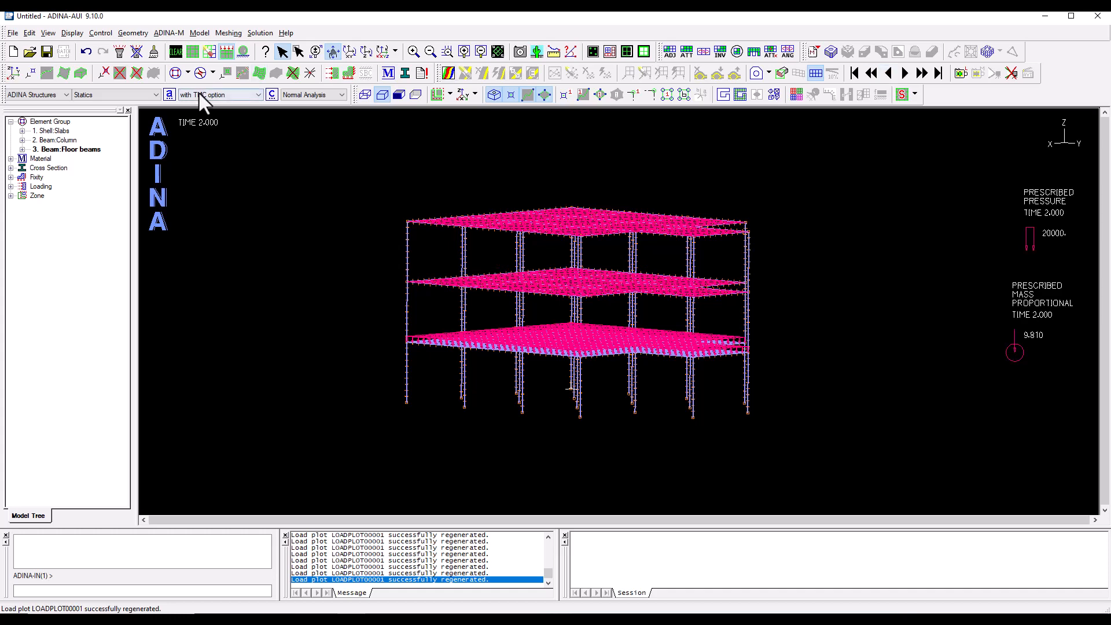
- In time function 4, set the value at time 4 to 1 and save the change
{"action": "left_click", "coordinate": [103, 34]}
{"action": "left_click", "coordinate": [122, 81]}
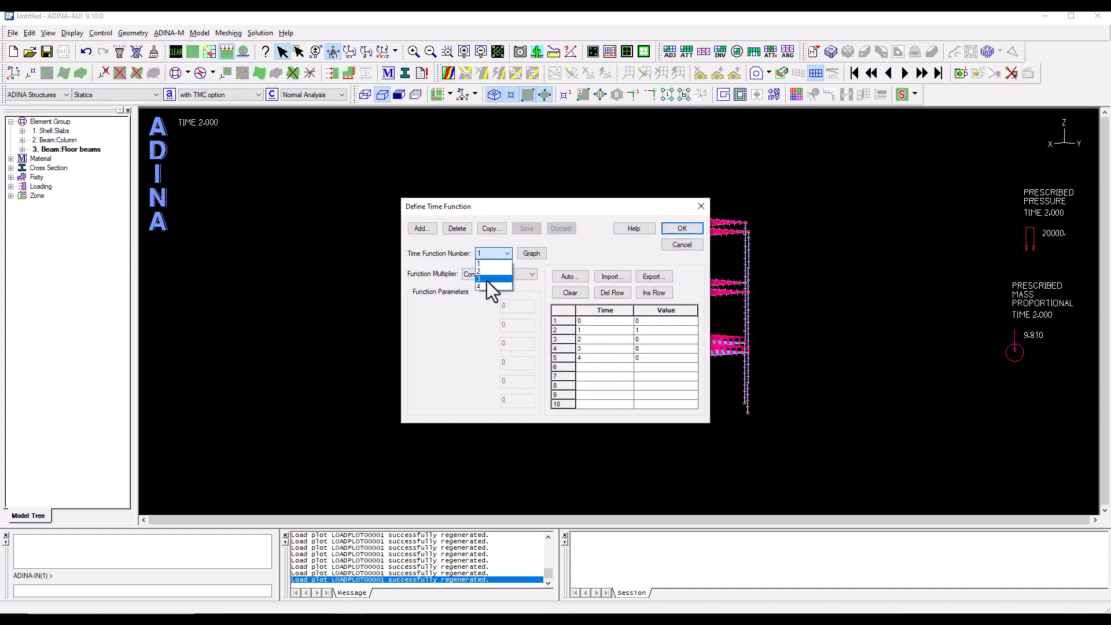
{"action": "left_click", "coordinate": [488, 286]}
{"action": "left_click", "coordinate": [655, 359]}
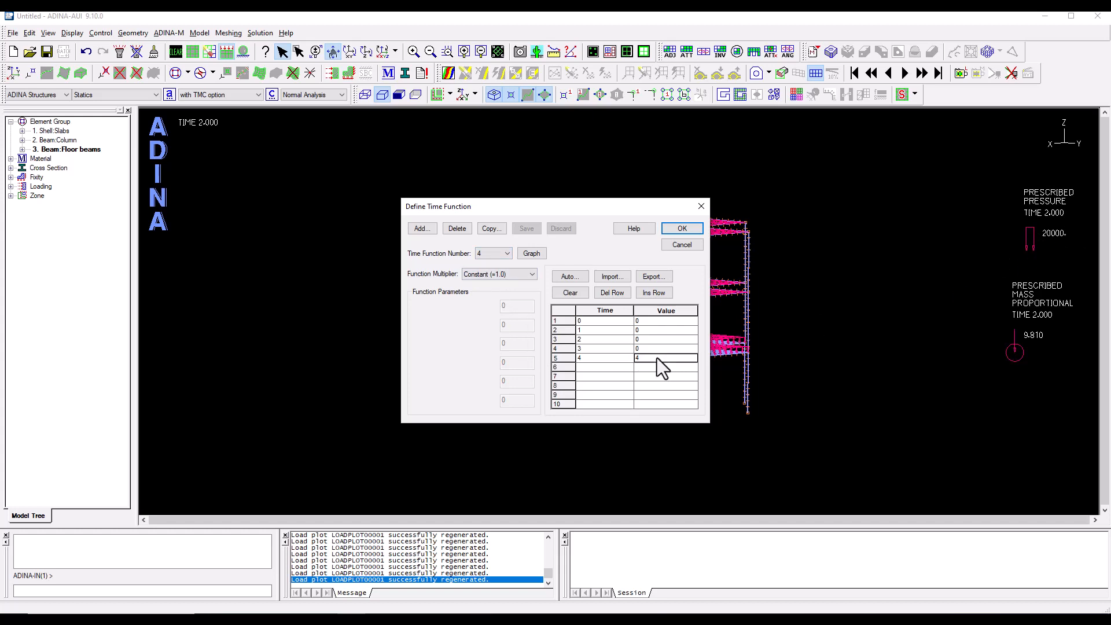
{"action": "type", "text": "1"}
{"action": "left_click", "coordinate": [523, 230]}
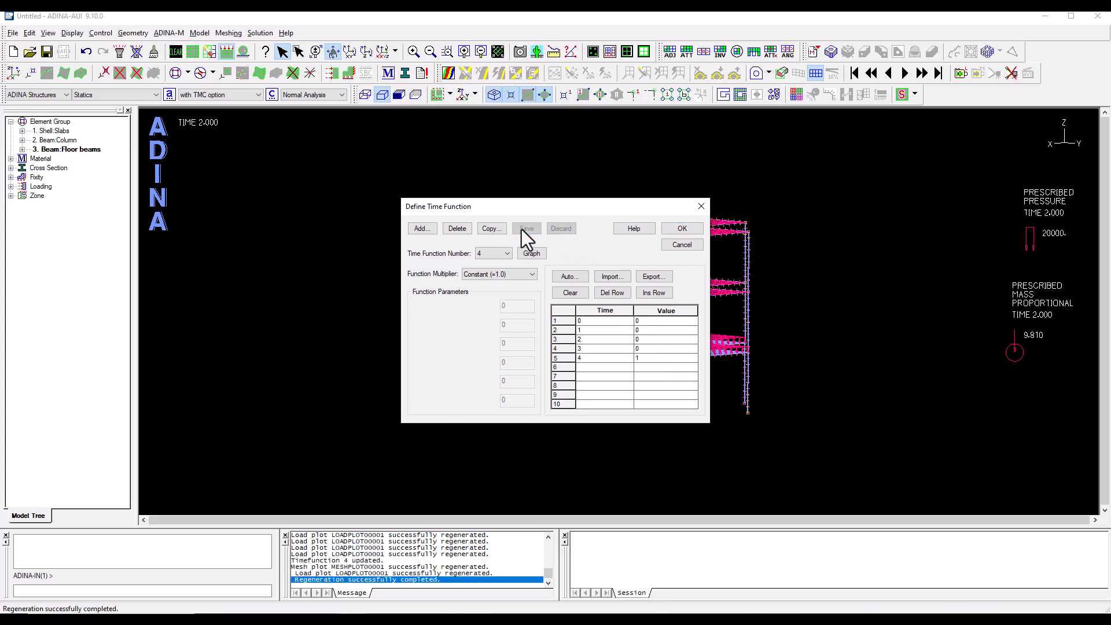
{"action": "left_click", "coordinate": [683, 229]}
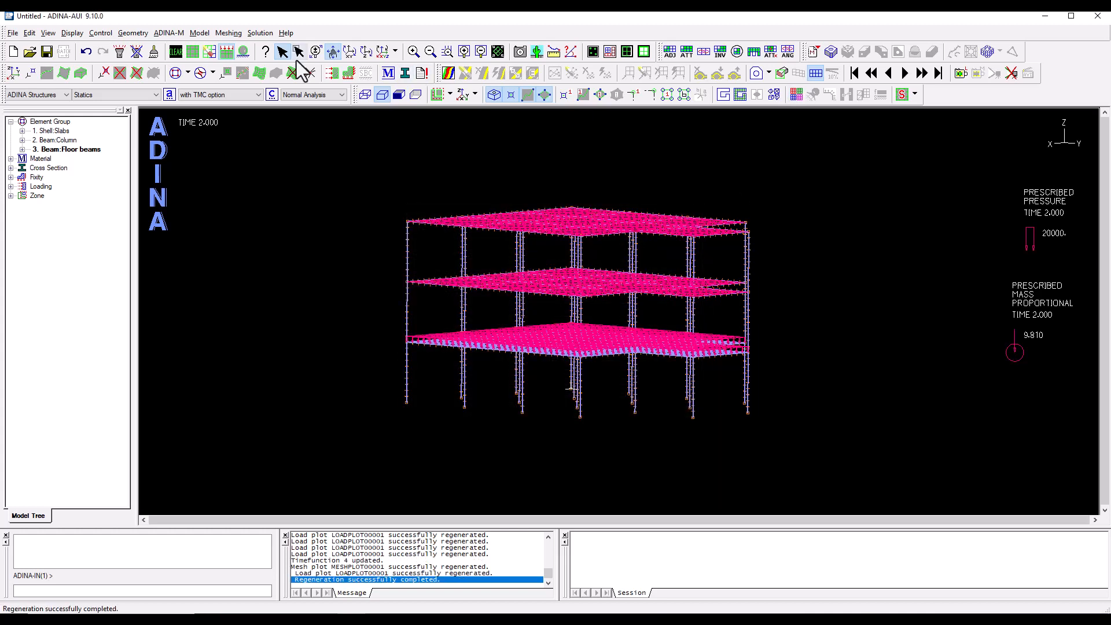
- Recreate the load plot with the corrected time function and advance it to time 4 to check the floor pressures
{"action": "left_click", "coordinate": [223, 52]}
{"action": "left_click", "coordinate": [224, 51]}
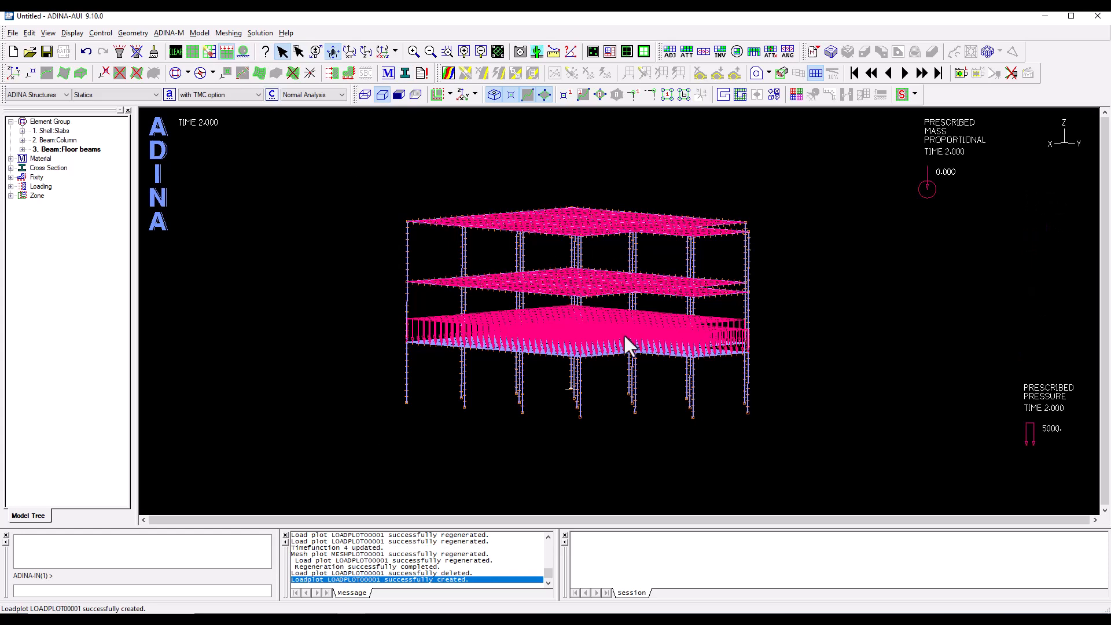
{"action": "left_click_drag", "start_coordinate": [622, 333], "coordinate": [600, 342]}
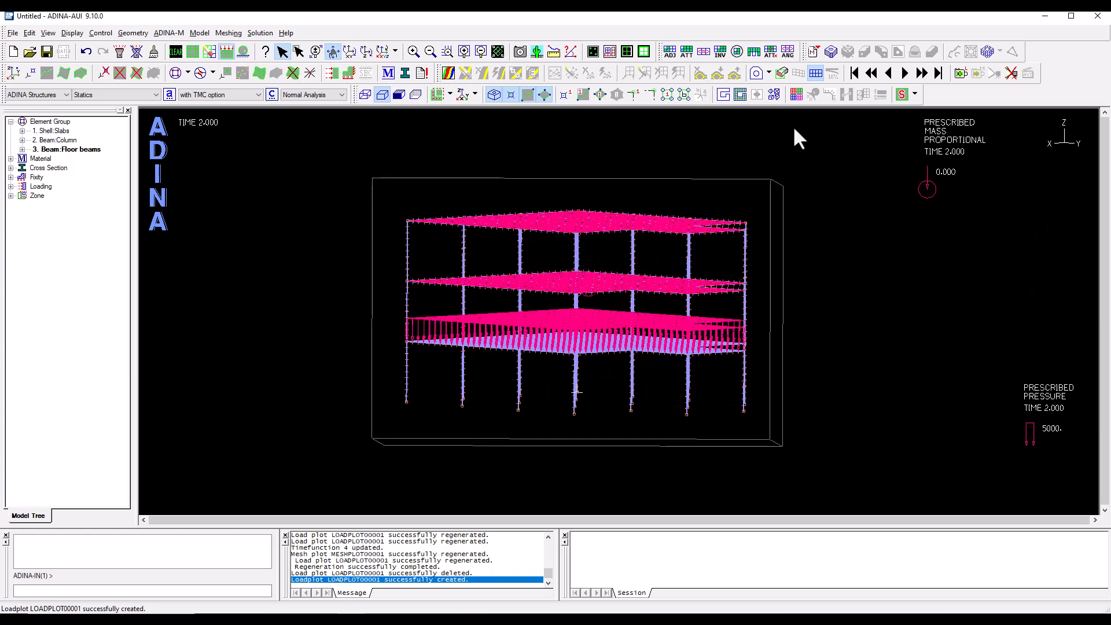
{"action": "left_click", "coordinate": [906, 74]}
{"action": "left_click", "coordinate": [906, 74]}
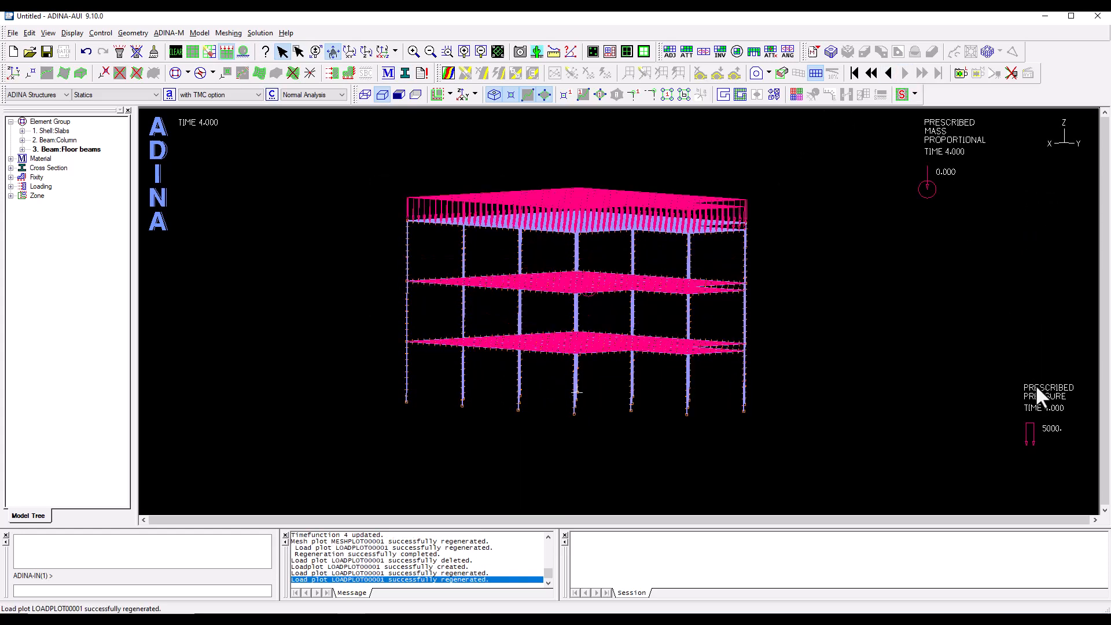
- Move the prescribed pressure legend beneath the mass proportional legend and step the load plot back to time 1
{"action": "left_click_drag", "start_coordinate": [1036, 384], "coordinate": [938, 262]}
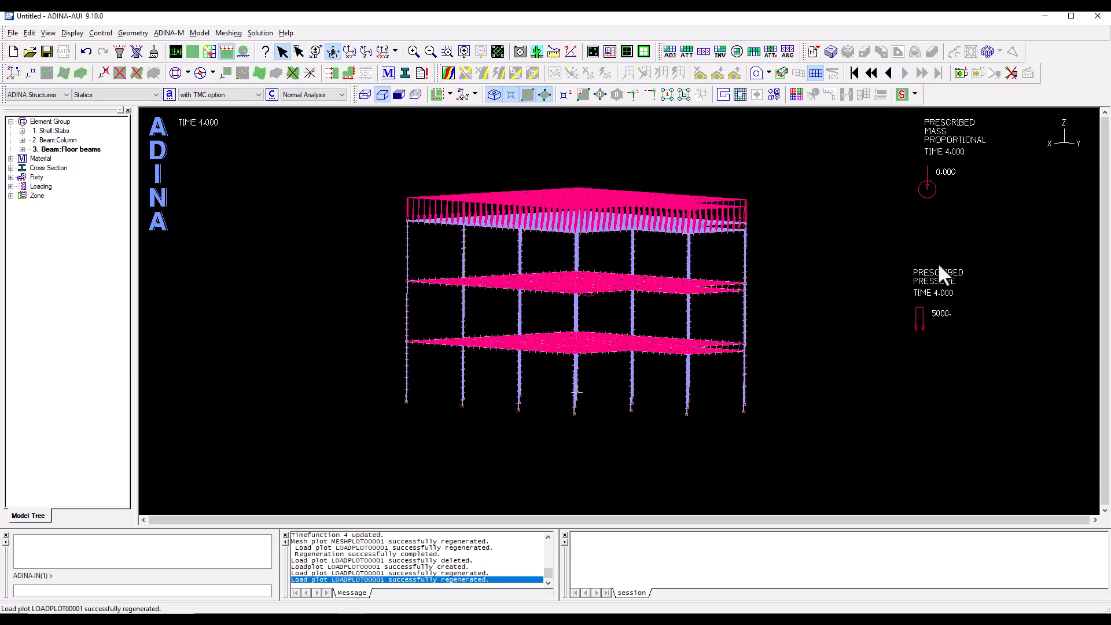
{"action": "left_click", "coordinate": [888, 73]}
{"action": "left_click", "coordinate": [889, 73]}
{"action": "left_click", "coordinate": [888, 72]}
- Display the boundary conditions at the column bases along with the loads
{"action": "left_click_drag", "start_coordinate": [645, 261], "coordinate": [355, 318]}
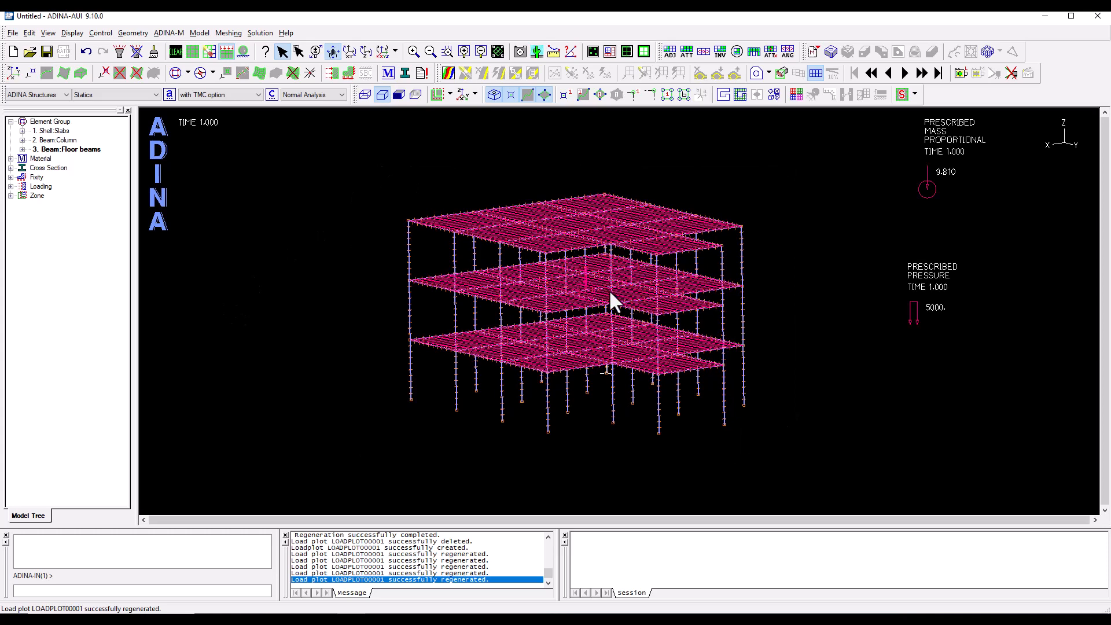
{"action": "left_click", "coordinate": [244, 52]}
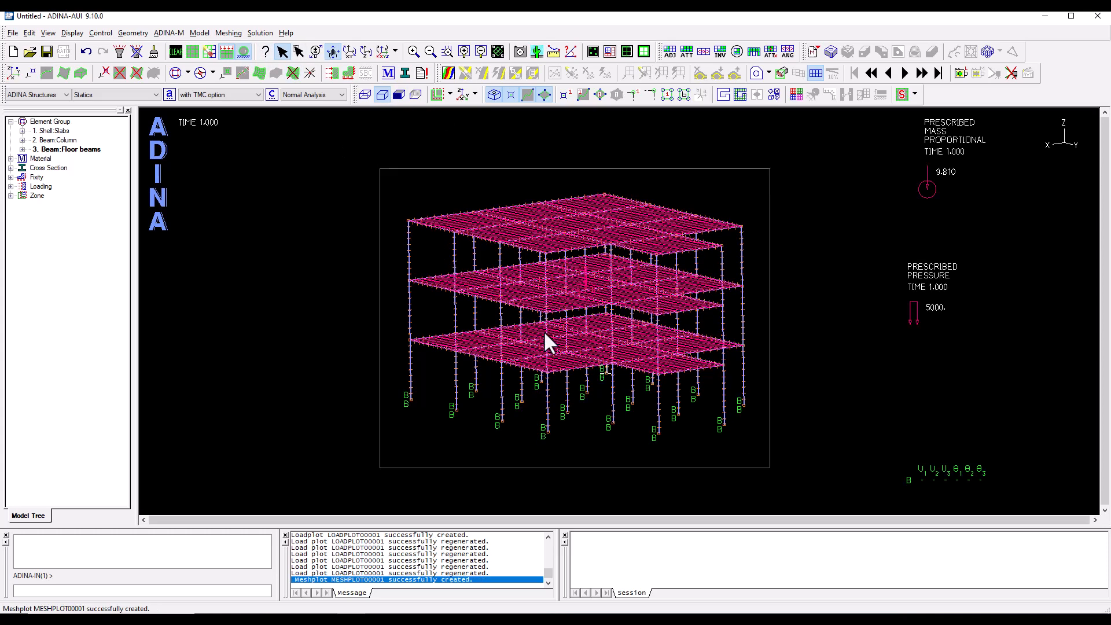
{"action": "left_click_drag", "start_coordinate": [545, 334], "coordinate": [575, 326]}
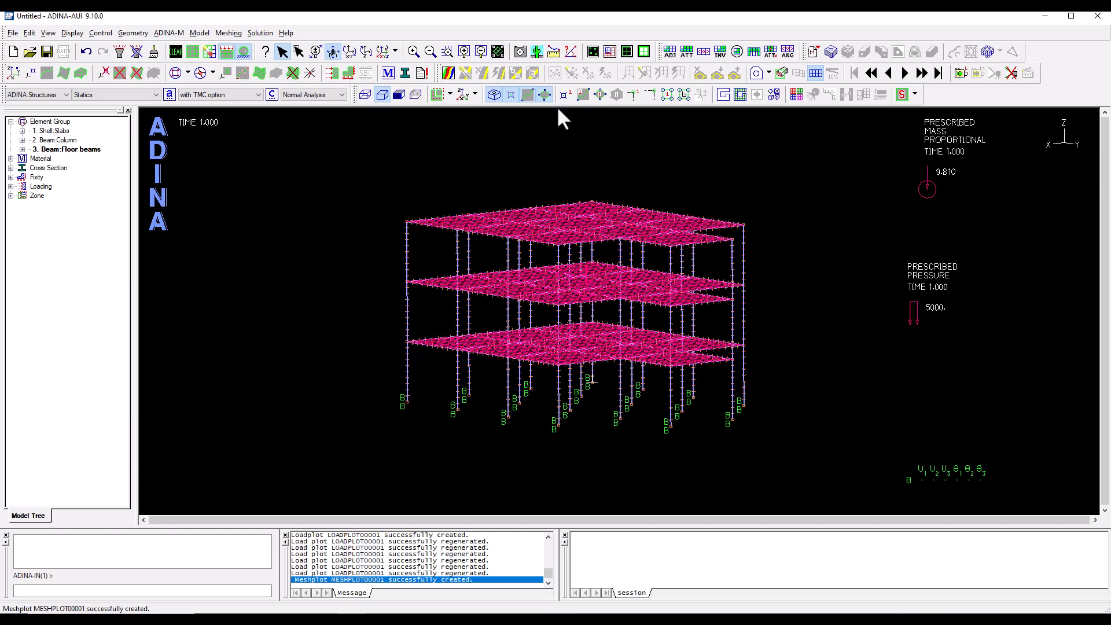
- Create the ADINA data file as Untitled.dat, replacing the existing file, run the solution and close the solver windows
{"action": "left_click", "coordinate": [420, 72]}
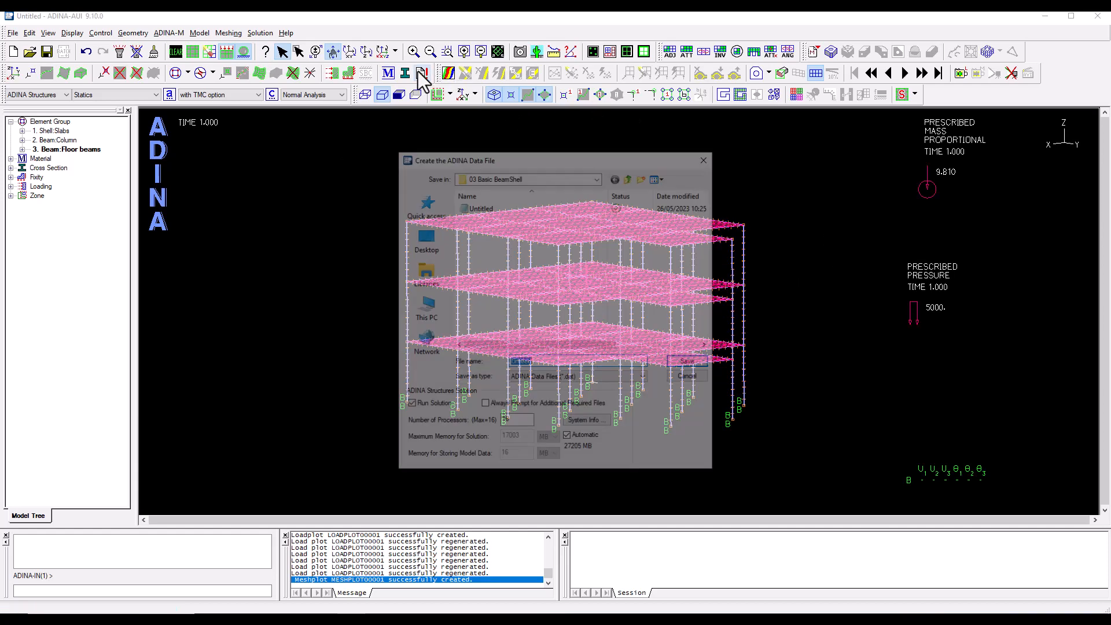
{"action": "left_click", "coordinate": [479, 206]}
{"action": "left_click", "coordinate": [683, 363]}
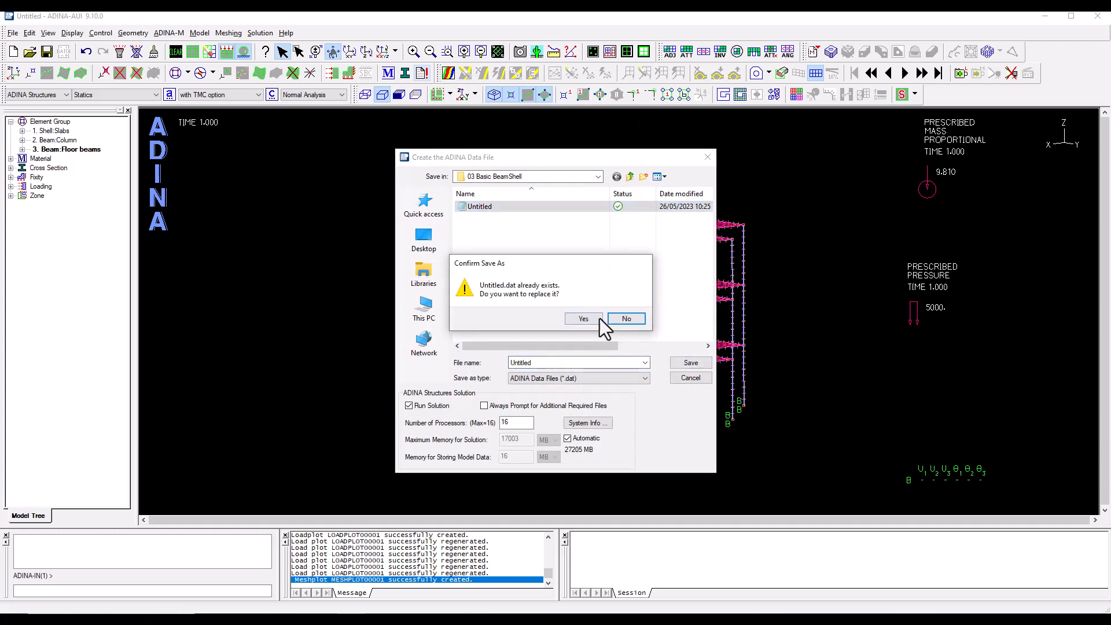
{"action": "left_click", "coordinate": [589, 318]}
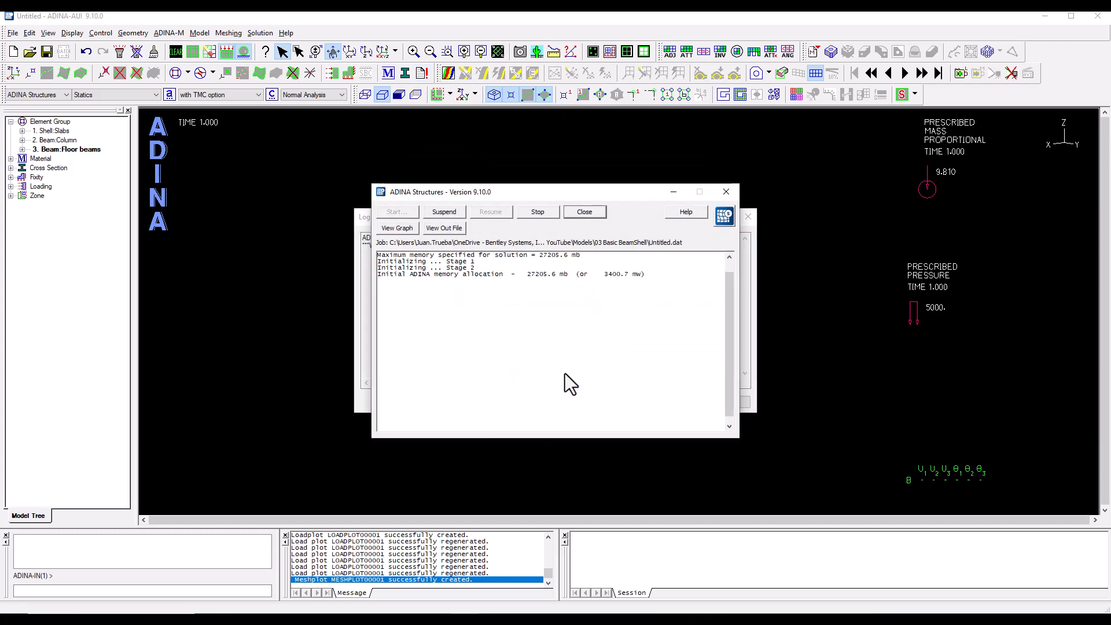
{"action": "left_click", "coordinate": [640, 360]}
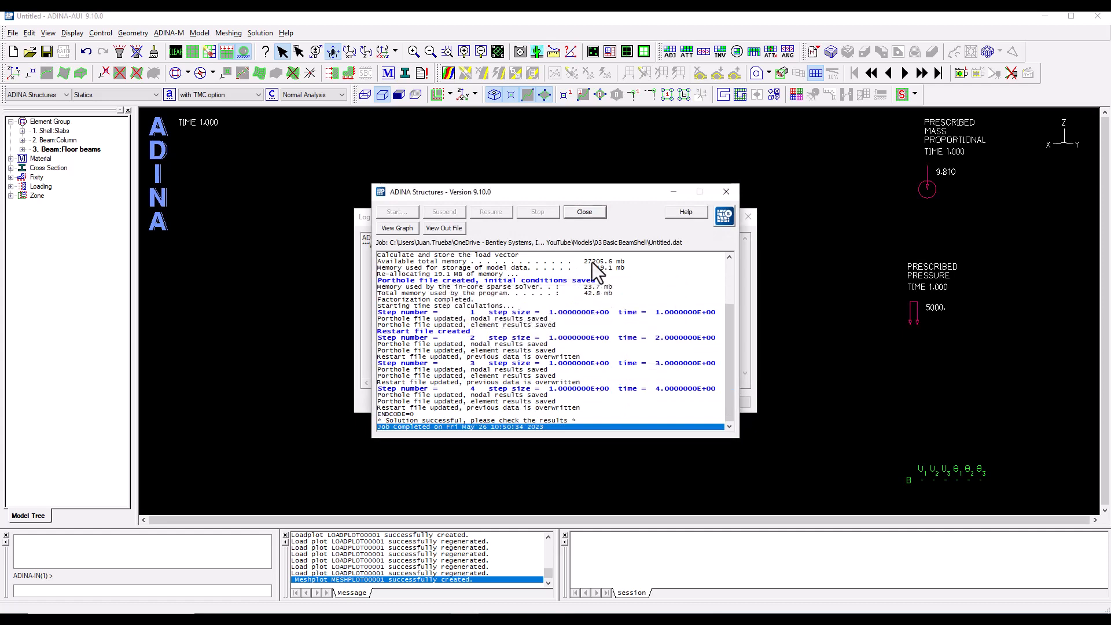
{"action": "left_click", "coordinate": [587, 212]}
{"action": "left_click", "coordinate": [729, 402]}
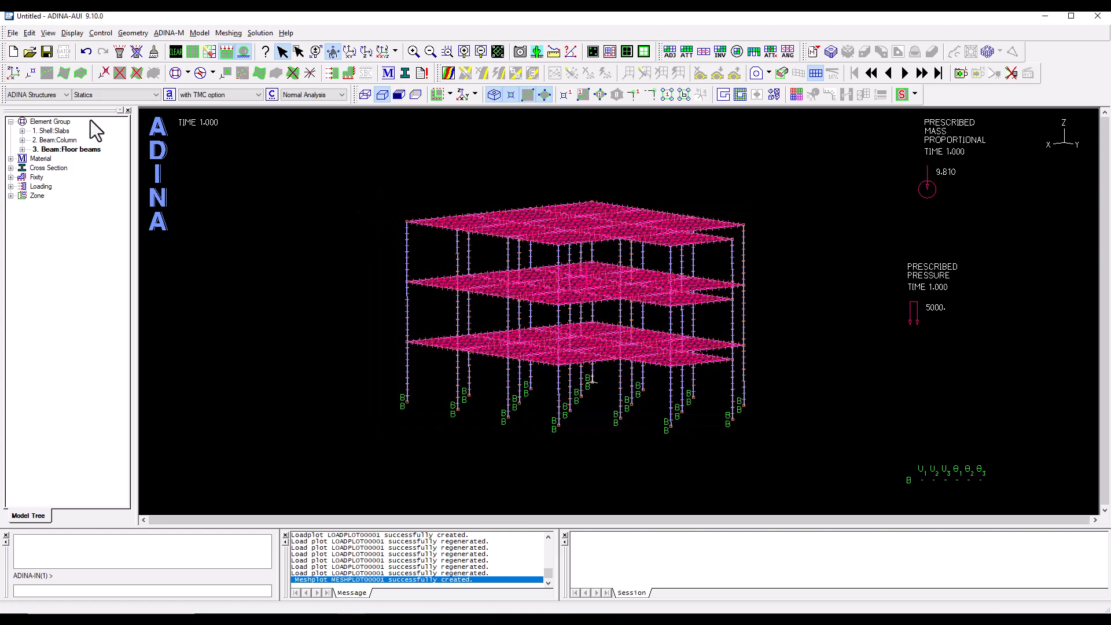
- Switch to Post-Processing and open the Untitled porthole results file from the 03 Basic BeamShell folder
{"action": "left_click", "coordinate": [47, 96]}
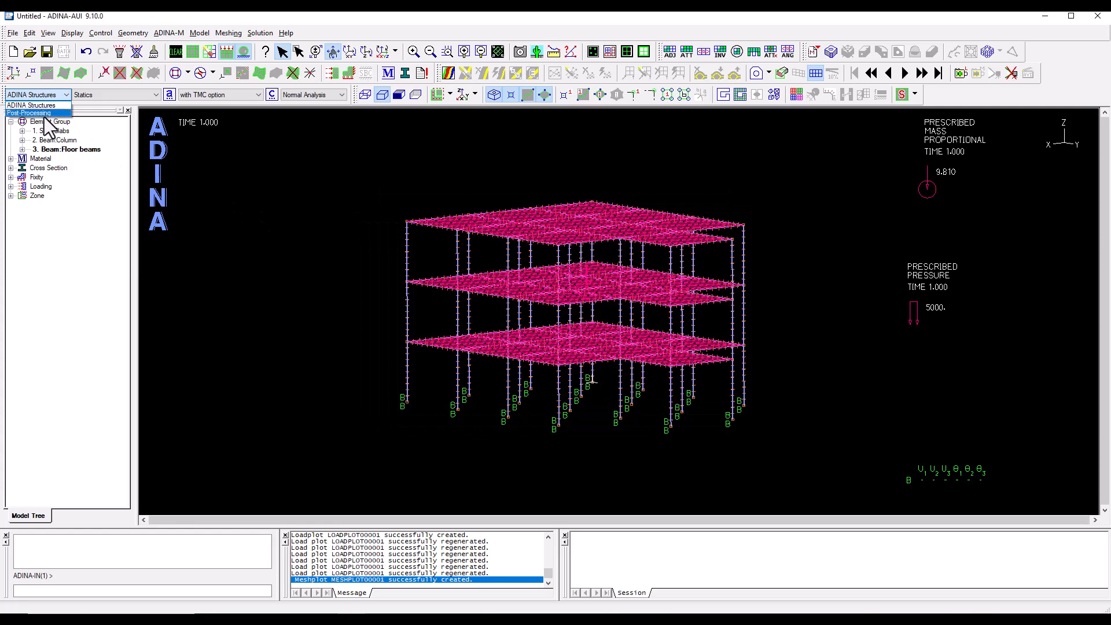
{"action": "left_click", "coordinate": [34, 113]}
{"action": "left_click", "coordinate": [592, 344]}
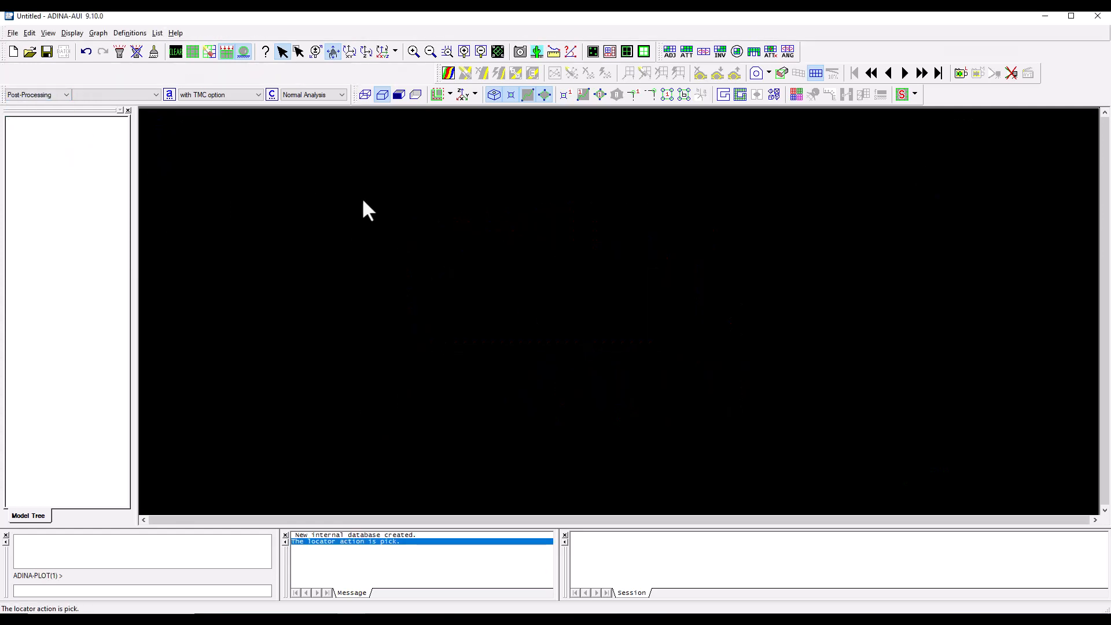
{"action": "left_click", "coordinate": [29, 51]}
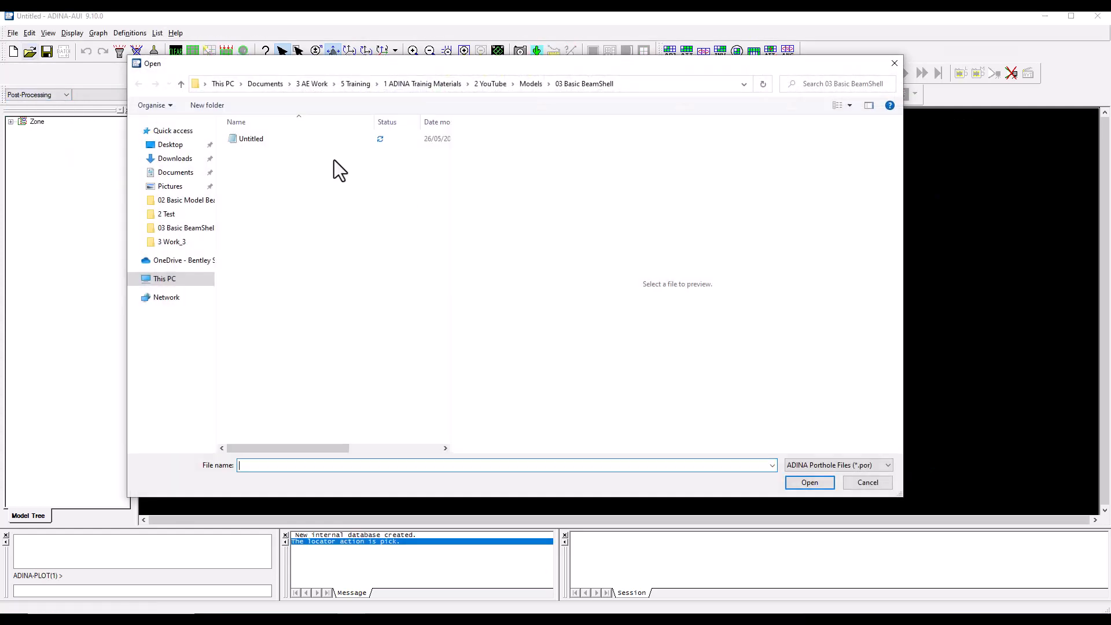
{"action": "double_click", "coordinate": [303, 141]}
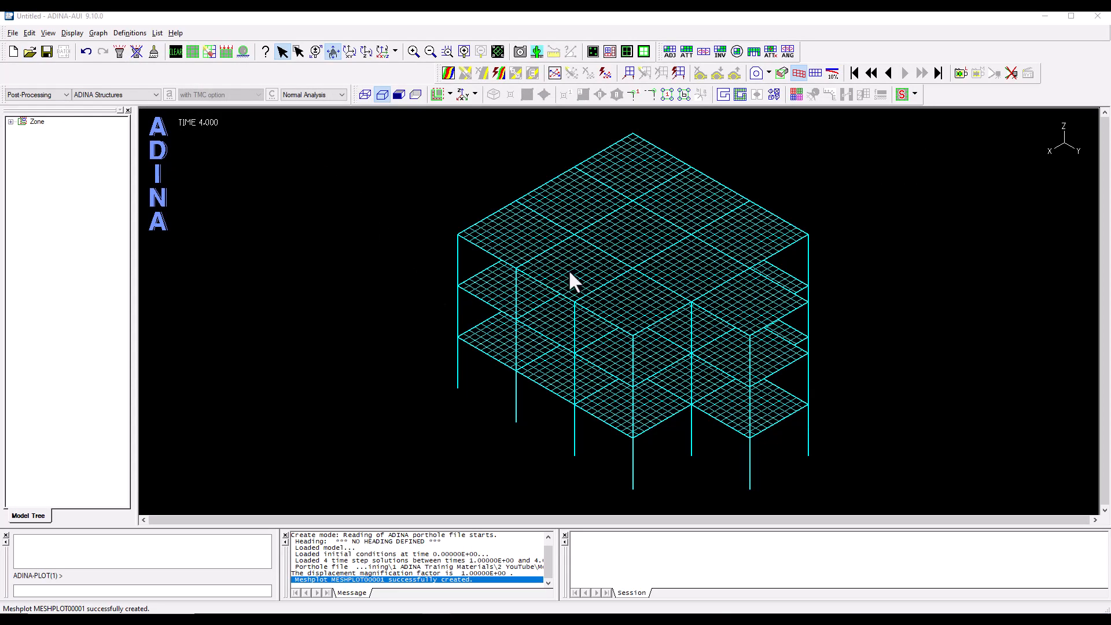
{"action": "left_click_drag", "start_coordinate": [570, 271], "coordinate": [535, 225]}
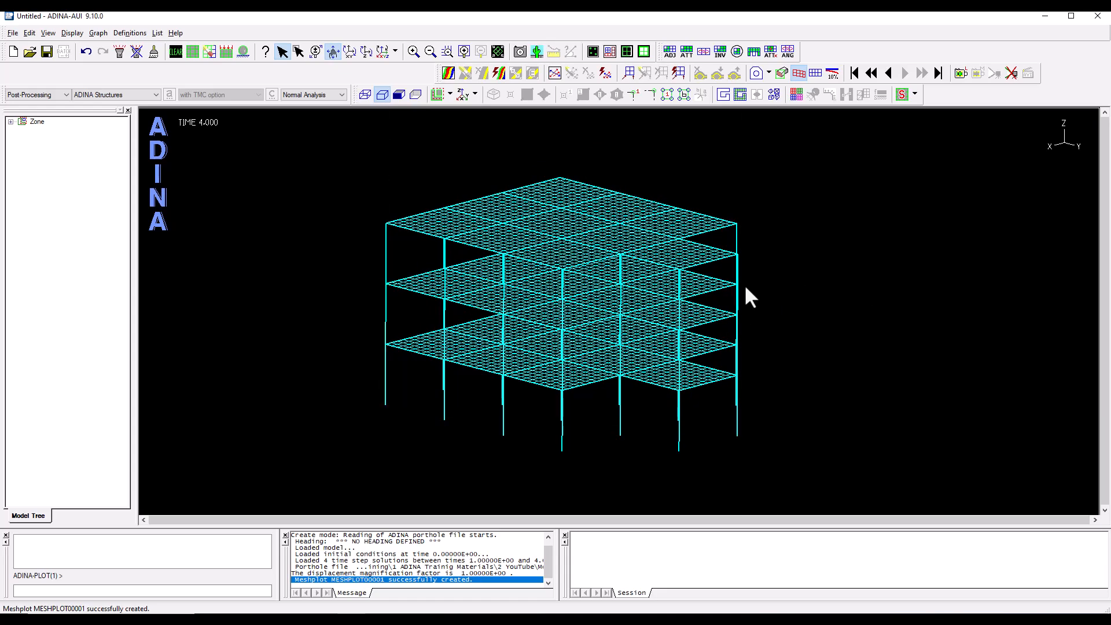
{"action": "left_click_drag", "start_coordinate": [679, 300], "coordinate": [649, 240]}
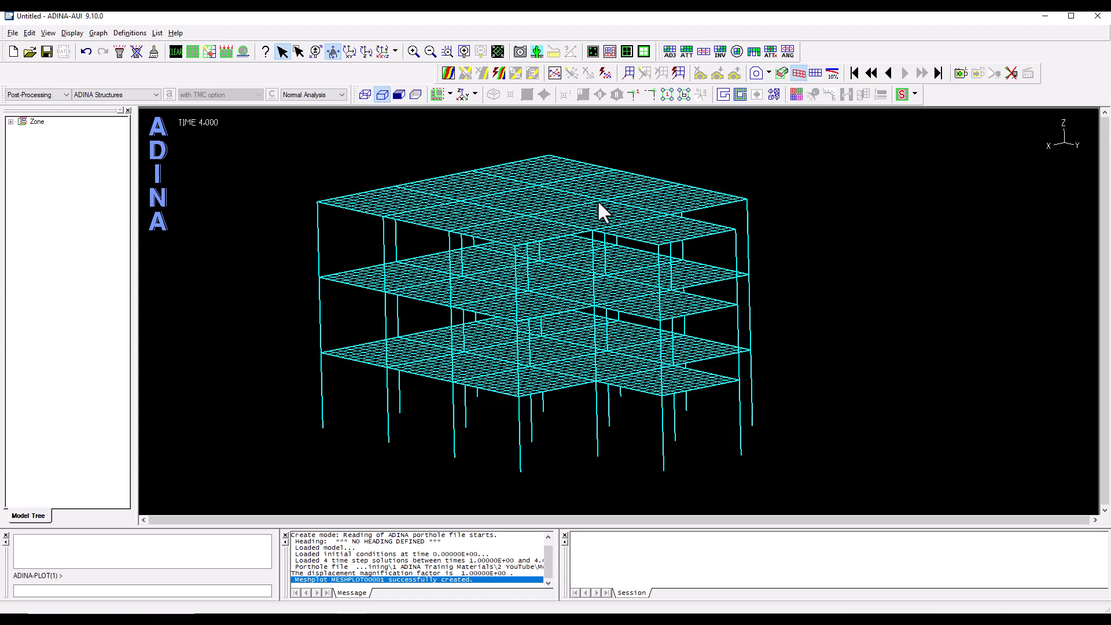
- Step the mesh plot back to time 1 and scale the displacements so the deformed shape is exaggerated
{"action": "left_click", "coordinate": [888, 73]}
{"action": "left_click", "coordinate": [889, 73]}
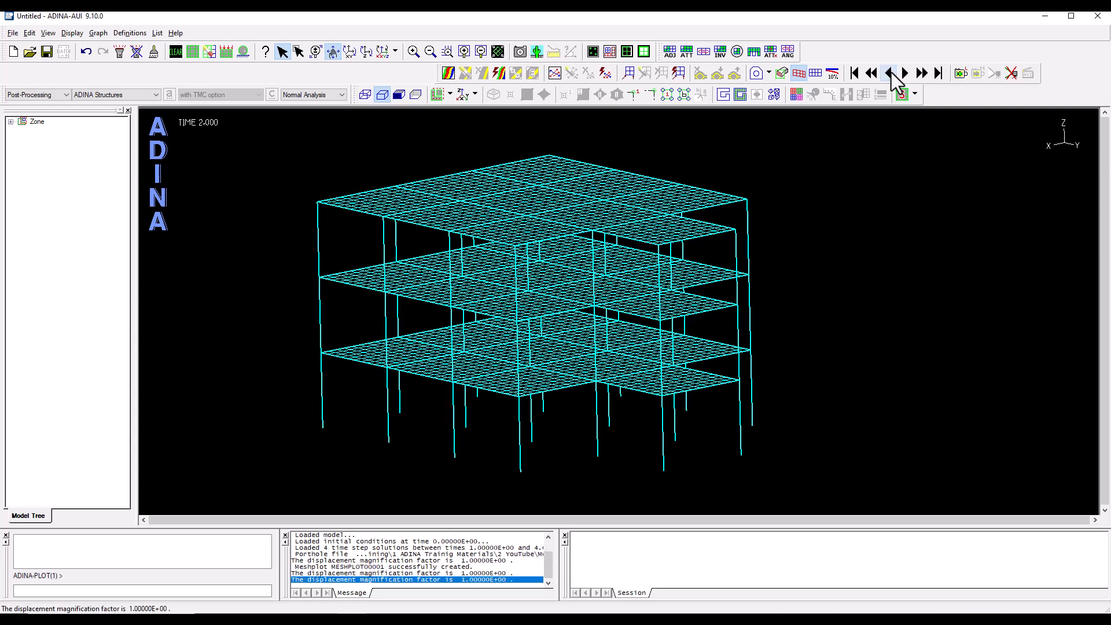
{"action": "left_click", "coordinate": [889, 73]}
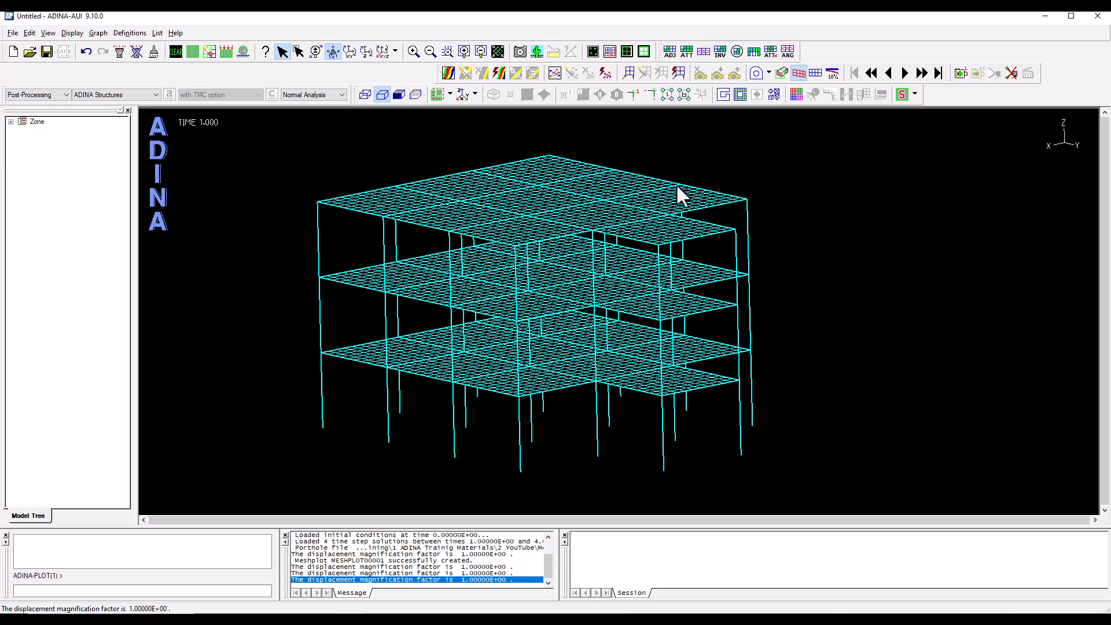
{"action": "left_click", "coordinate": [832, 73]}
{"action": "left_click_drag", "start_coordinate": [534, 265], "coordinate": [453, 190]}
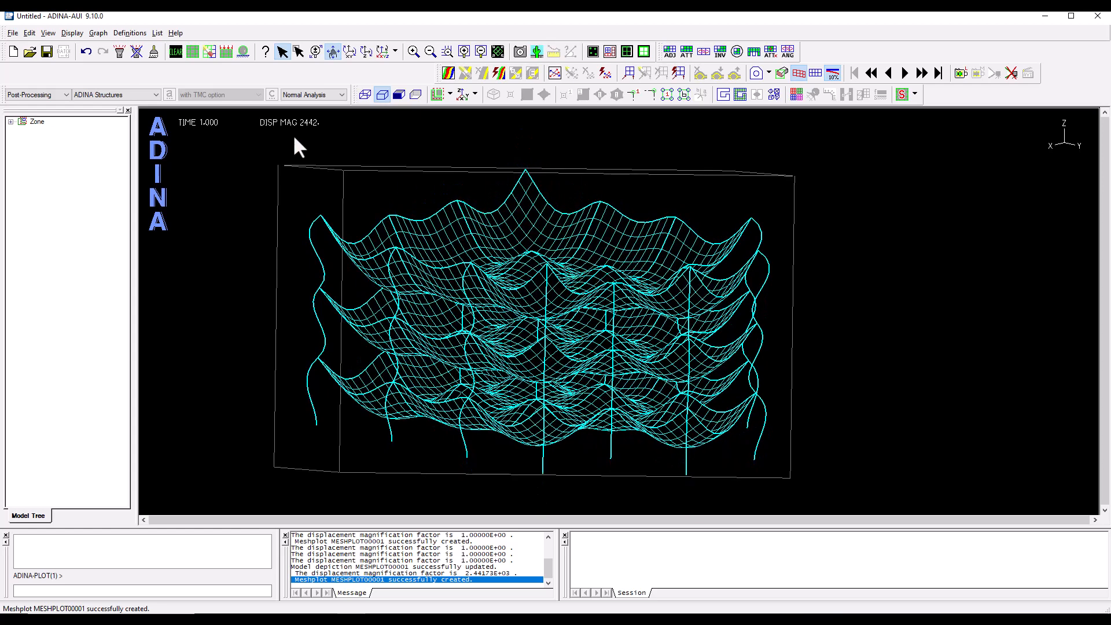
- Set the mesh plot's displacement magnification factor to 800 in its model depiction
{"action": "left_click", "coordinate": [207, 51]}
{"action": "left_click", "coordinate": [508, 283]}
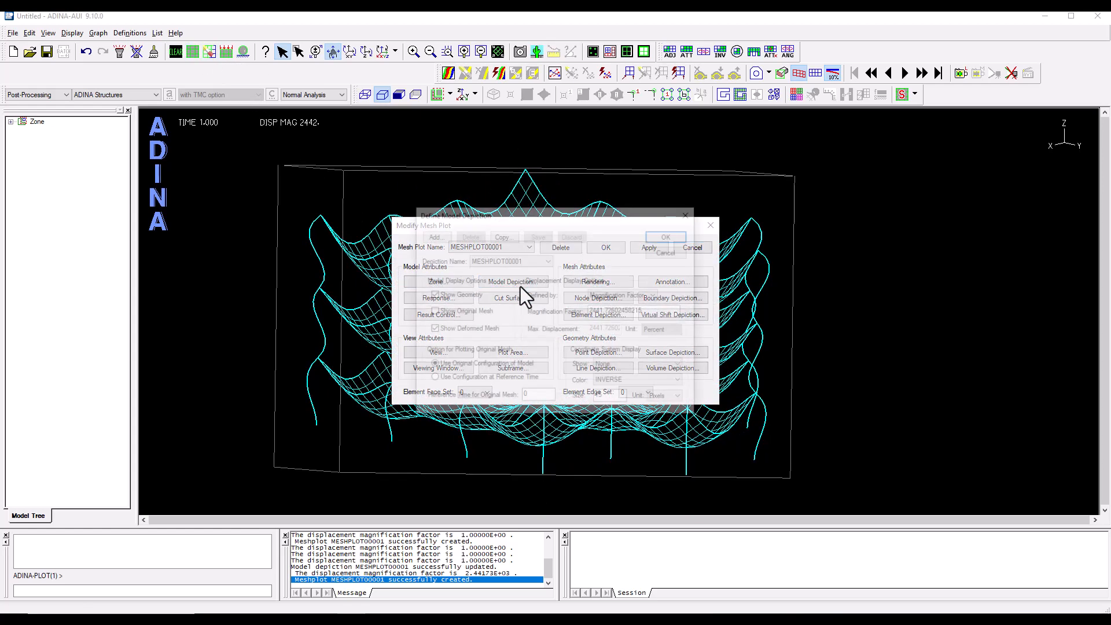
{"action": "left_click_drag", "start_coordinate": [649, 310], "coordinate": [568, 308]}
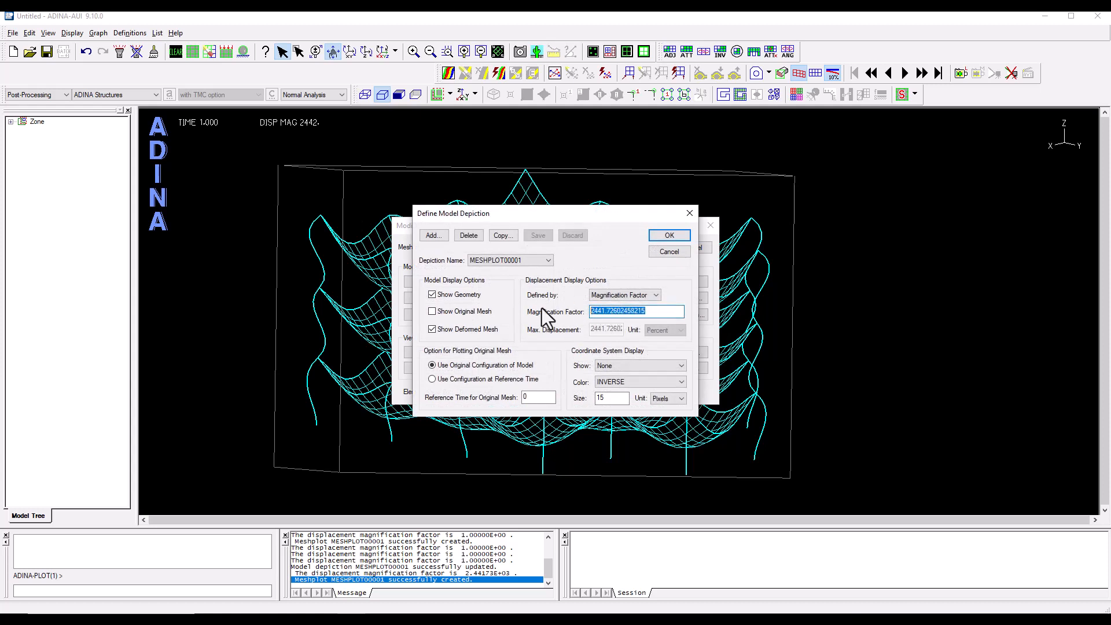
{"action": "type", "text": "800"}
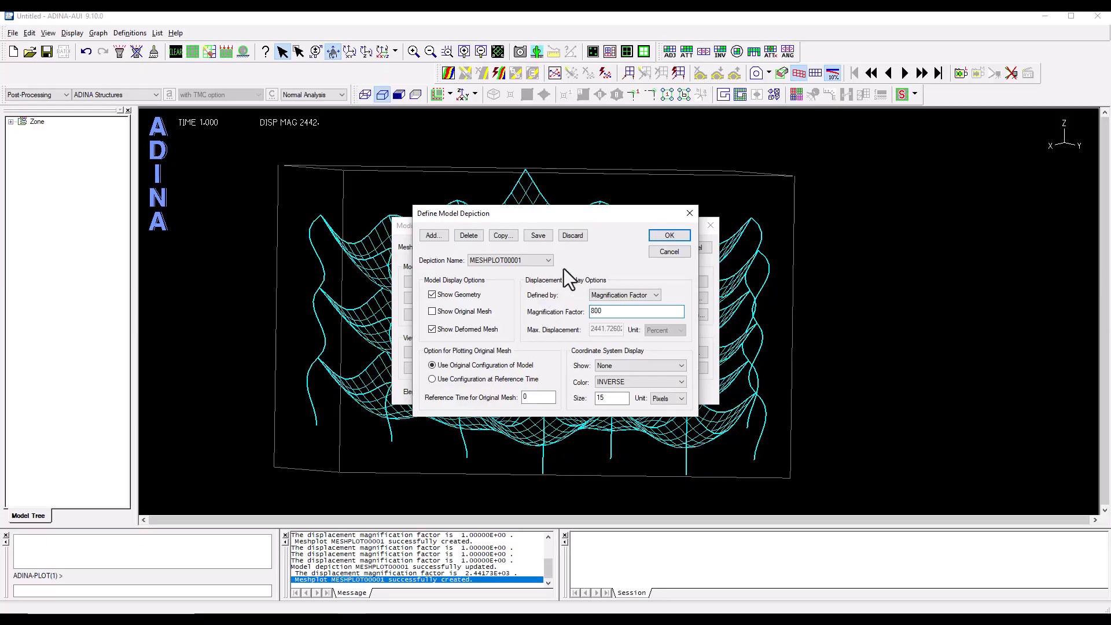
{"action": "left_click", "coordinate": [657, 239]}
{"action": "left_click", "coordinate": [598, 247]}
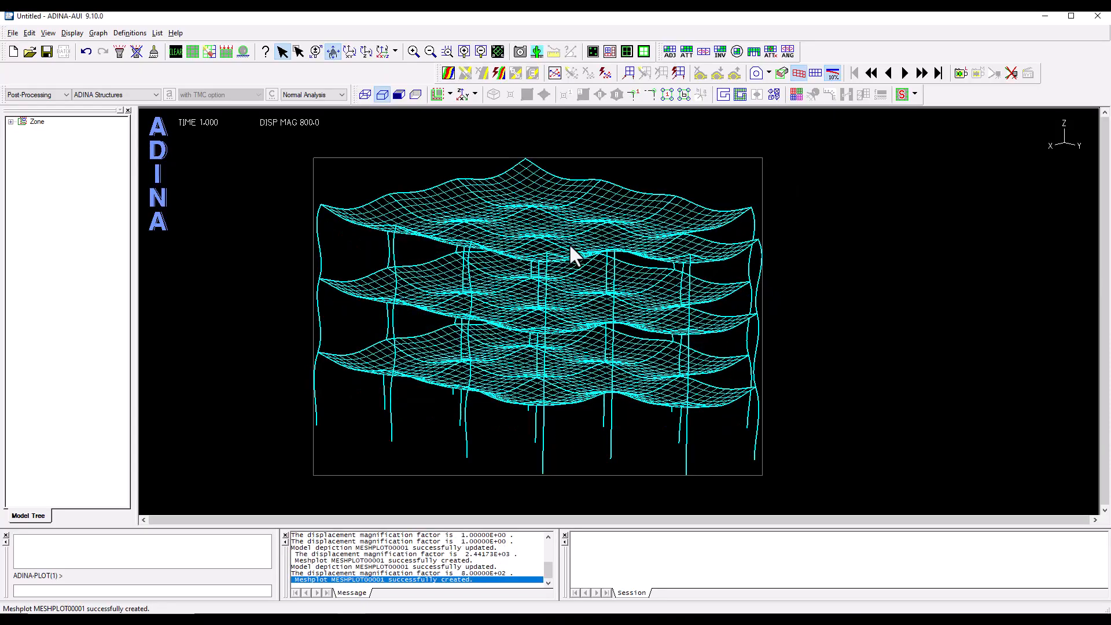
{"action": "middle_click_drag", "start_coordinate": [570, 246], "coordinate": [602, 247]}
{"action": "middle_click_drag", "start_coordinate": [963, 241], "coordinate": [792, 255]}
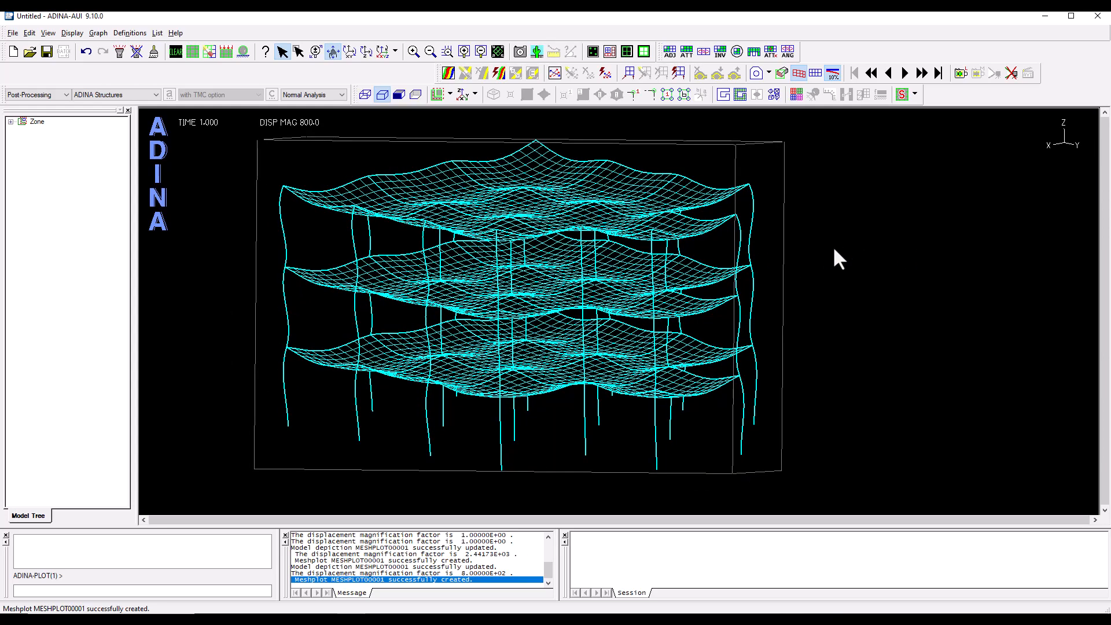
- Create a band plot of Z-DISPLACEMENT and place its maximum/minimum annotation beneath the color legend
{"action": "left_click", "coordinate": [441, 95]}
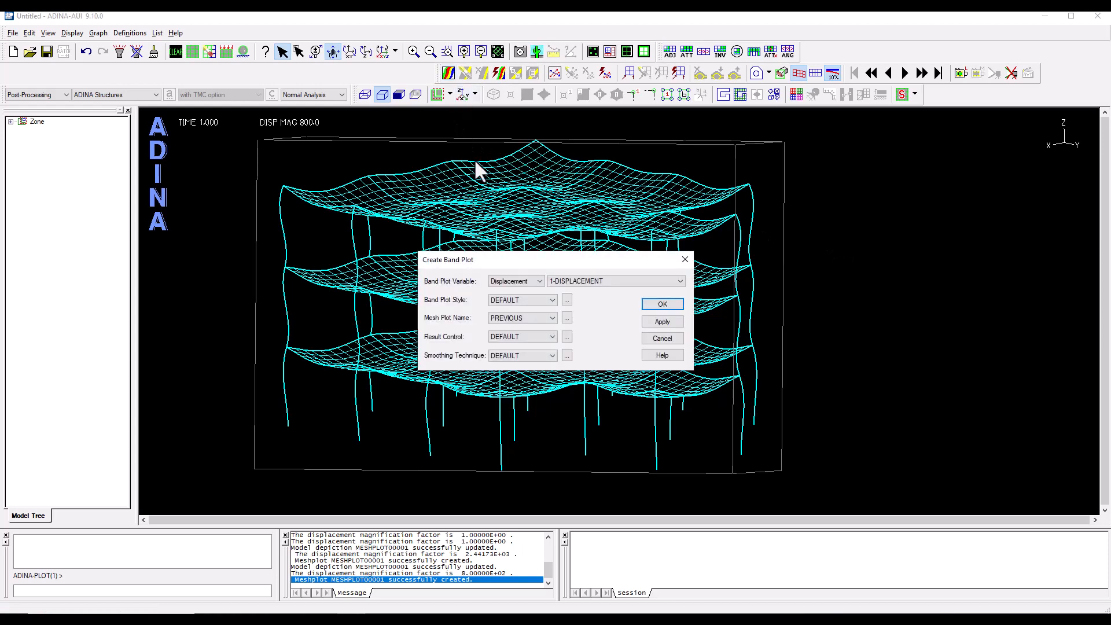
{"action": "left_click", "coordinate": [578, 281]}
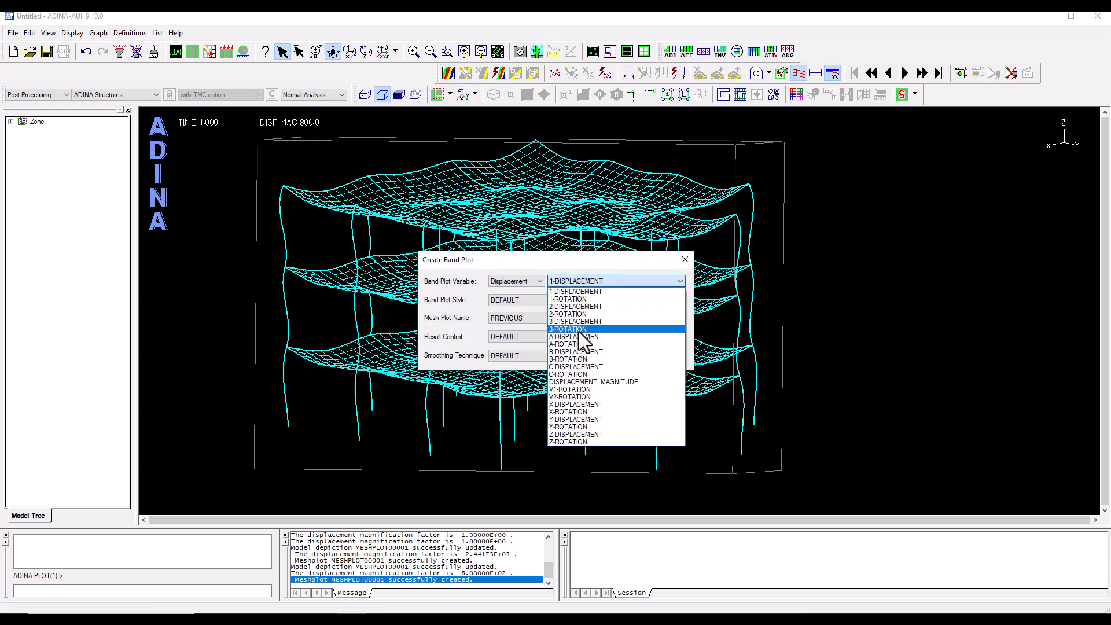
{"action": "left_click", "coordinate": [584, 434]}
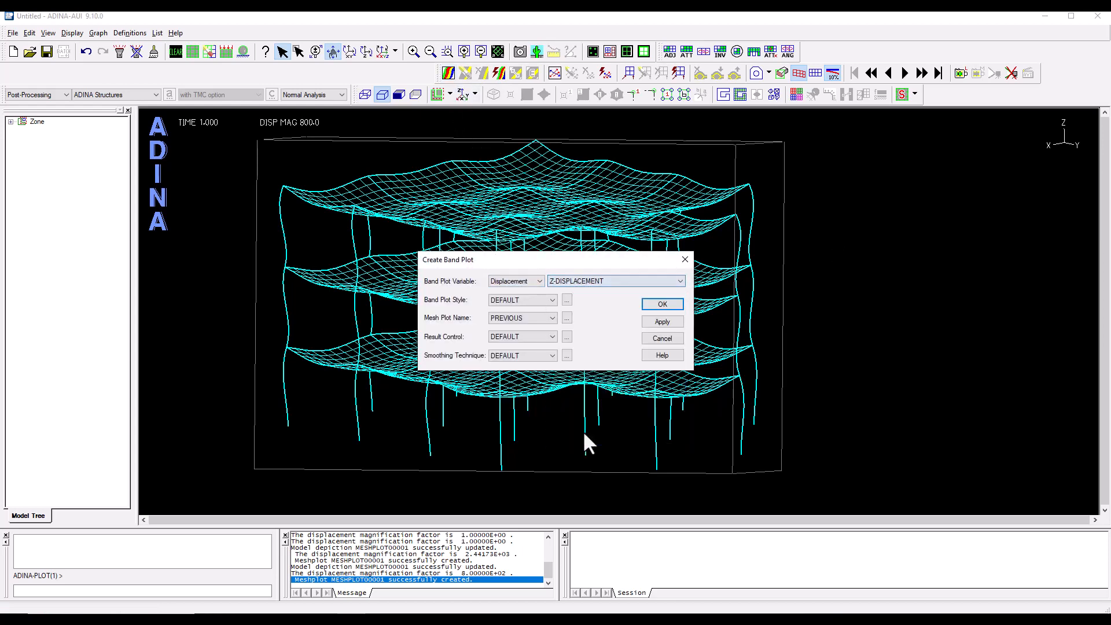
{"action": "left_click", "coordinate": [661, 304]}
{"action": "left_click_drag", "start_coordinate": [593, 211], "coordinate": [554, 224]}
{"action": "left_click", "coordinate": [1052, 360]}
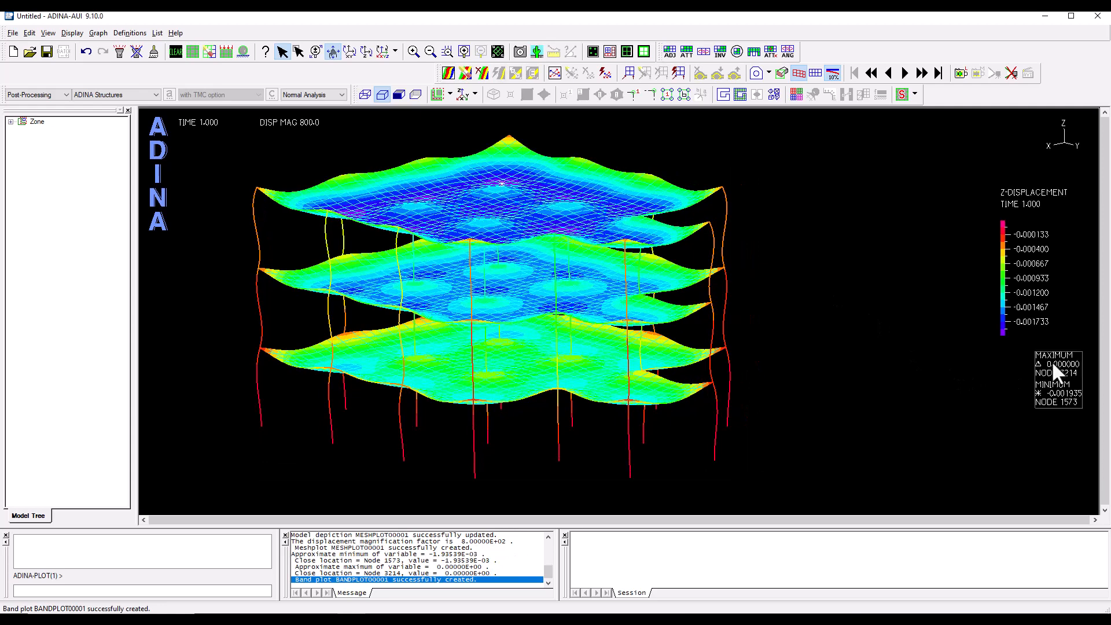
{"action": "left_click_drag", "start_coordinate": [1052, 360], "coordinate": [1008, 386]}
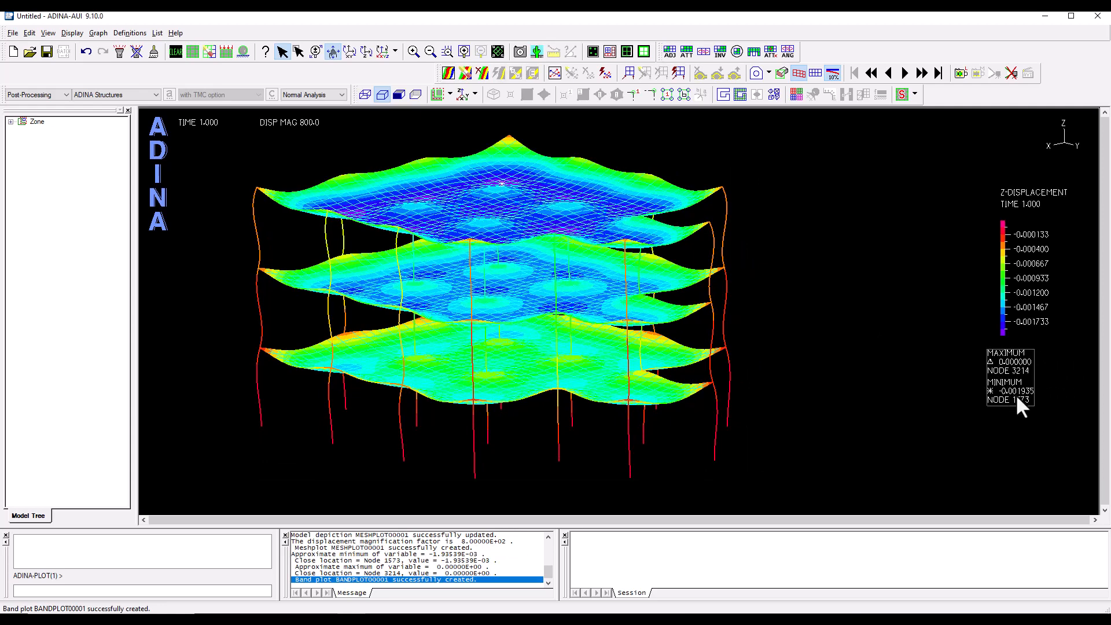
- Step the Z-displacement band plot through times 2, 3 and 4 and examine how each floor deflects
{"action": "left_click", "coordinate": [806, 306]}
{"action": "left_click", "coordinate": [905, 73]}
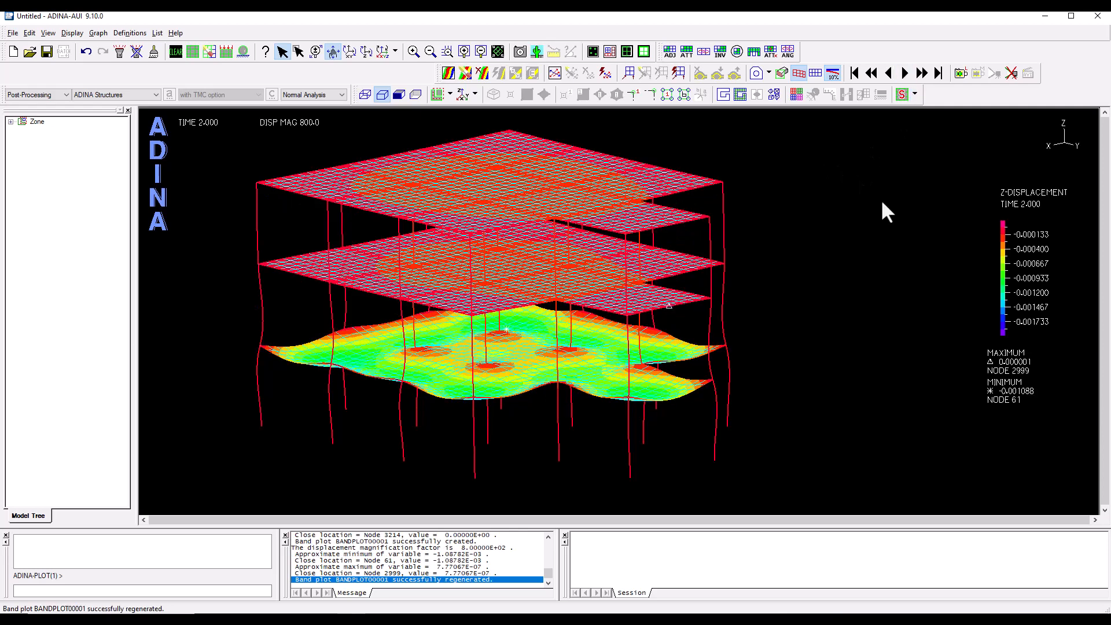
{"action": "left_click", "coordinate": [905, 73]}
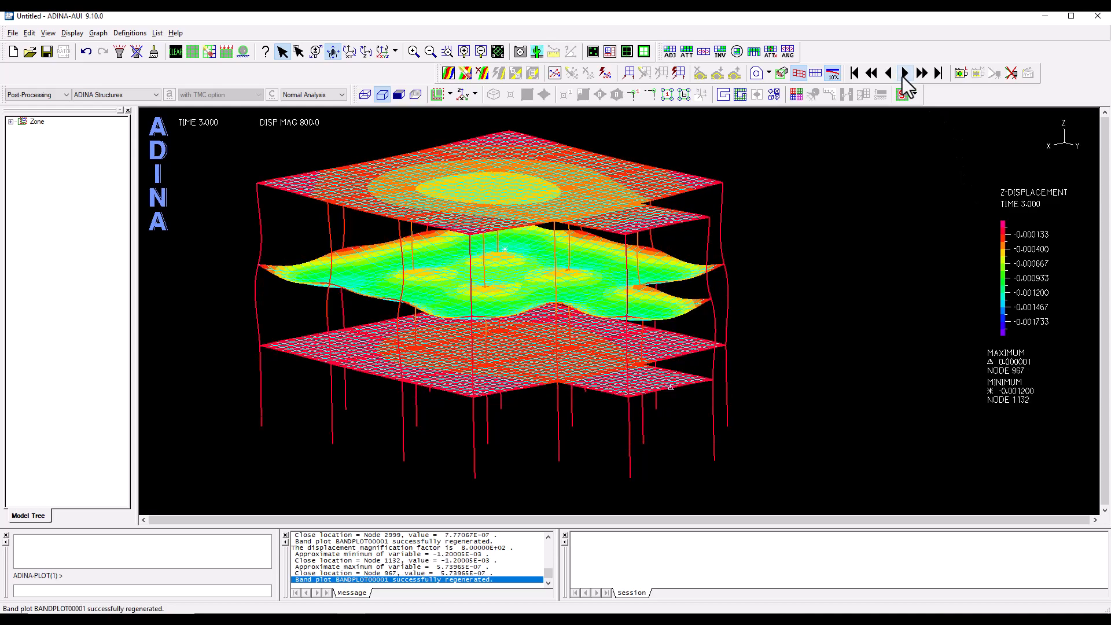
{"action": "left_click", "coordinate": [905, 74]}
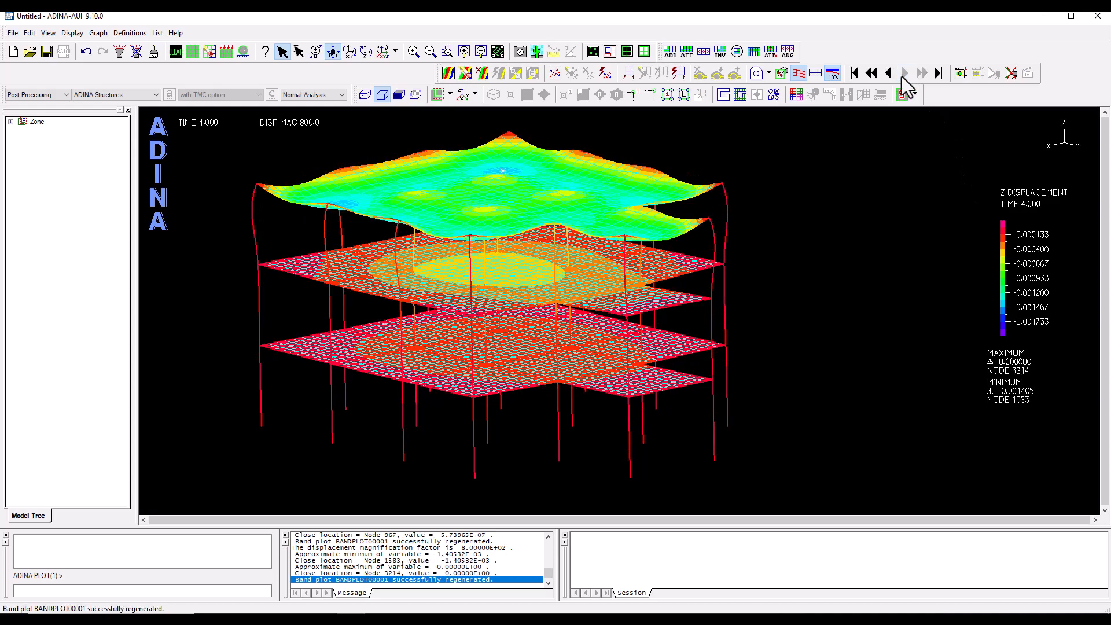
{"action": "left_click_drag", "start_coordinate": [503, 303], "coordinate": [492, 225]}
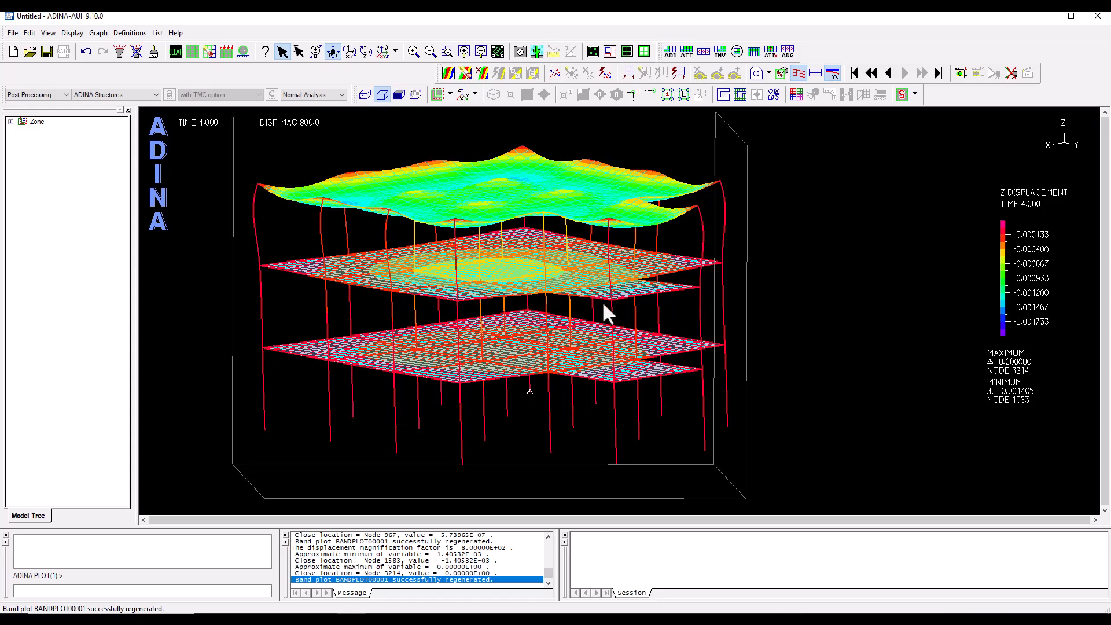
{"action": "mouse_move", "coordinate": [605, 313]}
{"action": "left_mouse_down"}
{"action": "mouse_move", "coordinate": [585, 312]}
{"action": "mouse_move", "coordinate": [596, 323]}
{"action": "left_mouse_up"}
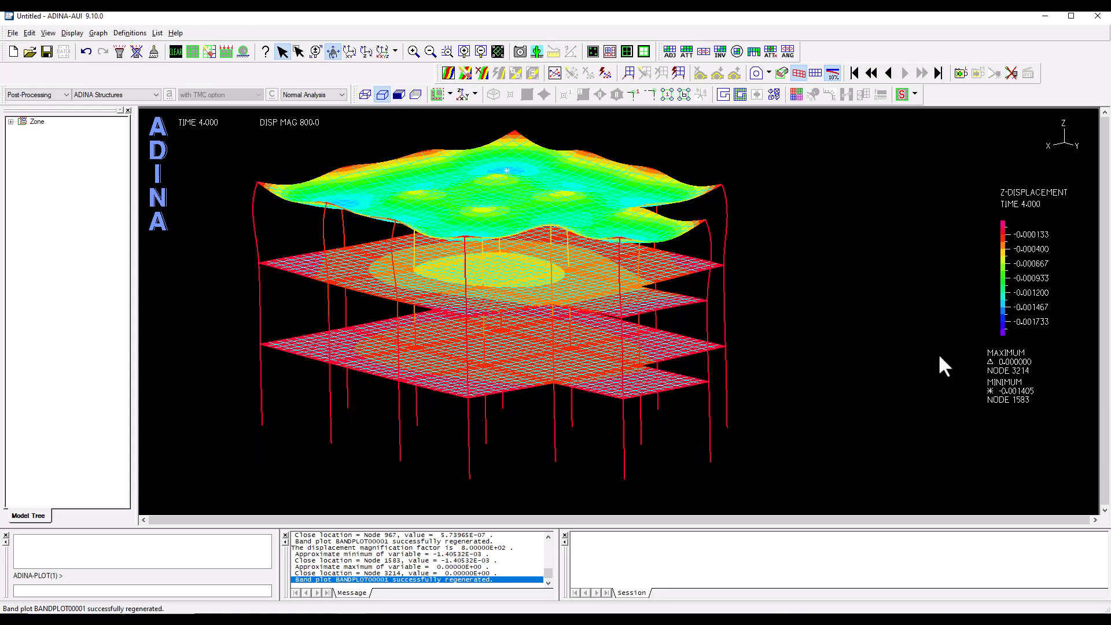
{"action": "mouse_move", "coordinate": [571, 237]}
{"action": "left_mouse_down"}
{"action": "mouse_move", "coordinate": [534, 298]}
{"action": "mouse_move", "coordinate": [547, 291]}
{"action": "mouse_move", "coordinate": [551, 235]}
{"action": "left_mouse_up"}
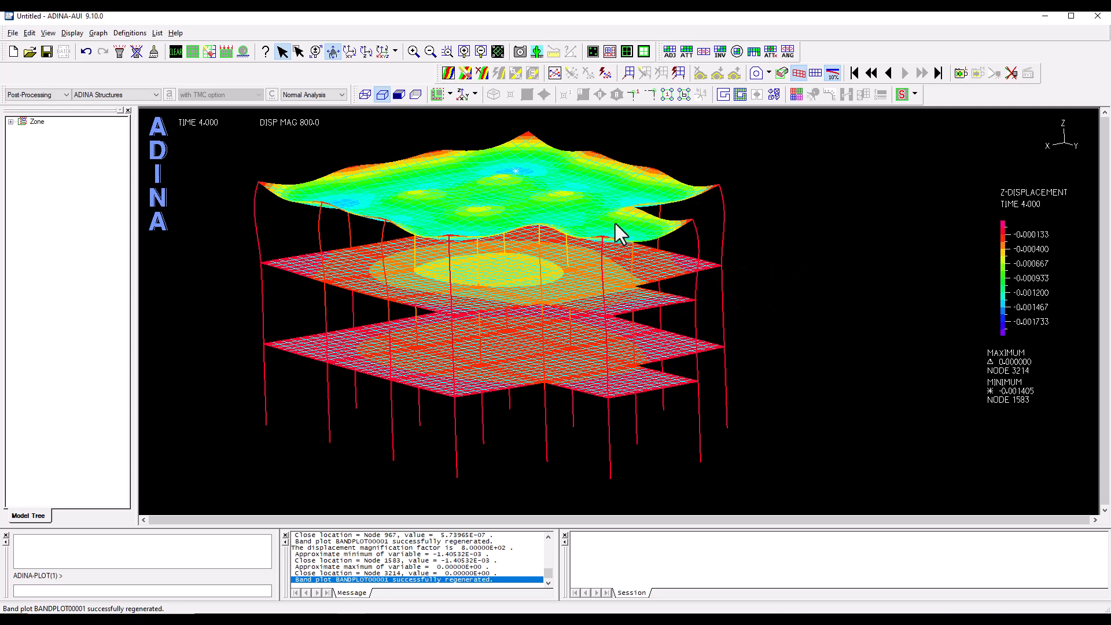
- Clear the Z-displacement band plot and step the deformed mesh back to time 1
{"action": "left_click", "coordinate": [478, 77]}
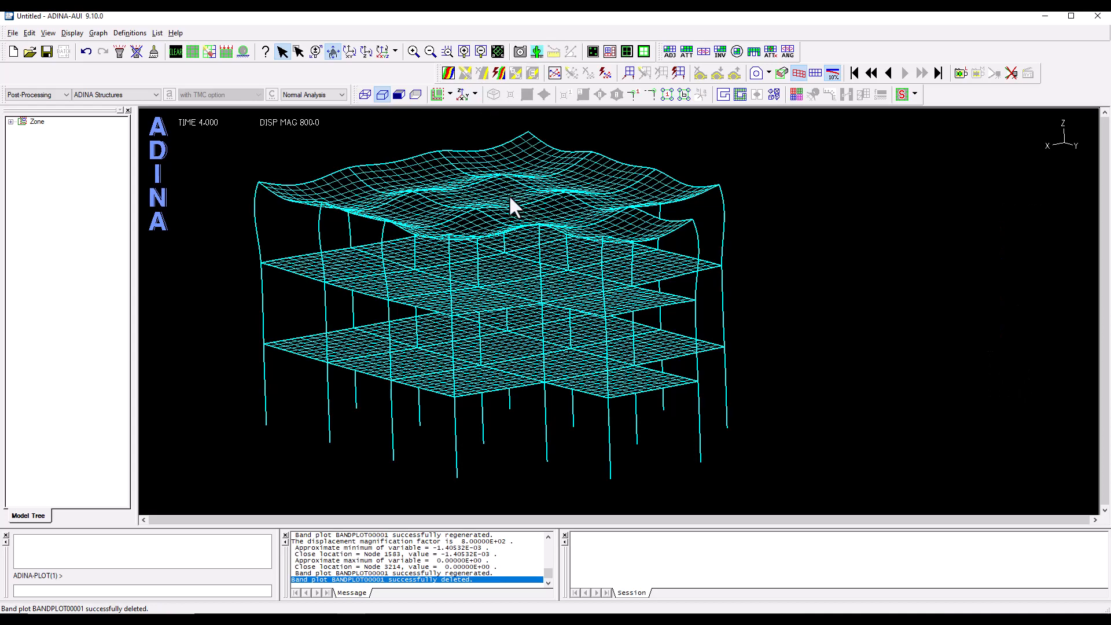
{"action": "left_click", "coordinate": [889, 73]}
{"action": "left_click", "coordinate": [889, 73]}
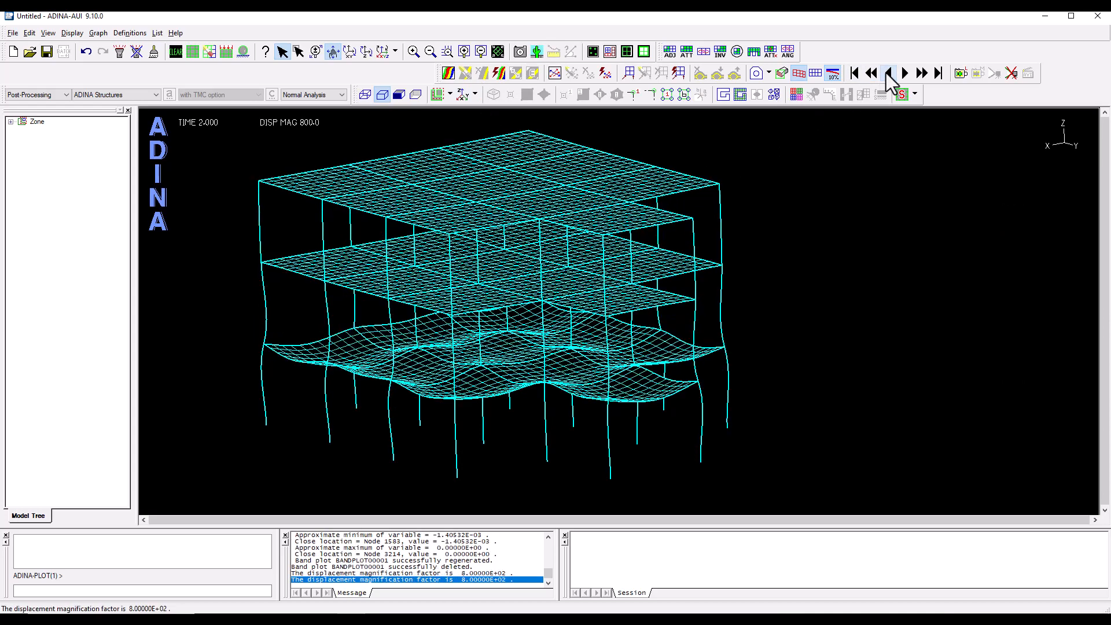
{"action": "left_click", "coordinate": [889, 73]}
{"action": "left_click_drag", "start_coordinate": [486, 264], "coordinate": [520, 255]}
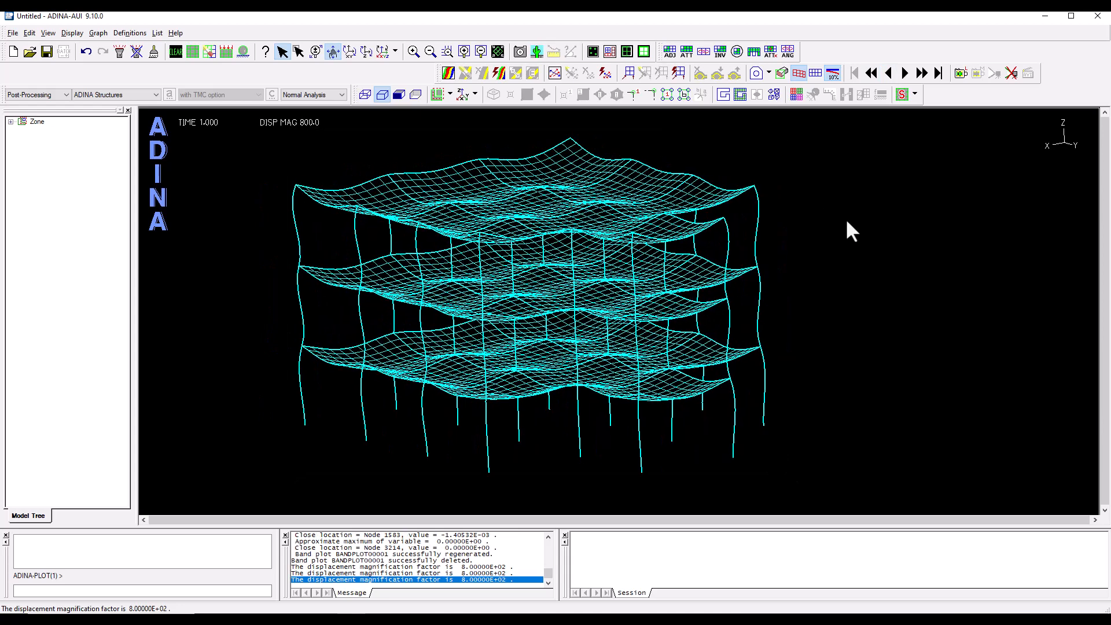
- Create a band plot of the stress variable STRESS-XX on the deformed building
{"action": "left_click", "coordinate": [449, 73]}
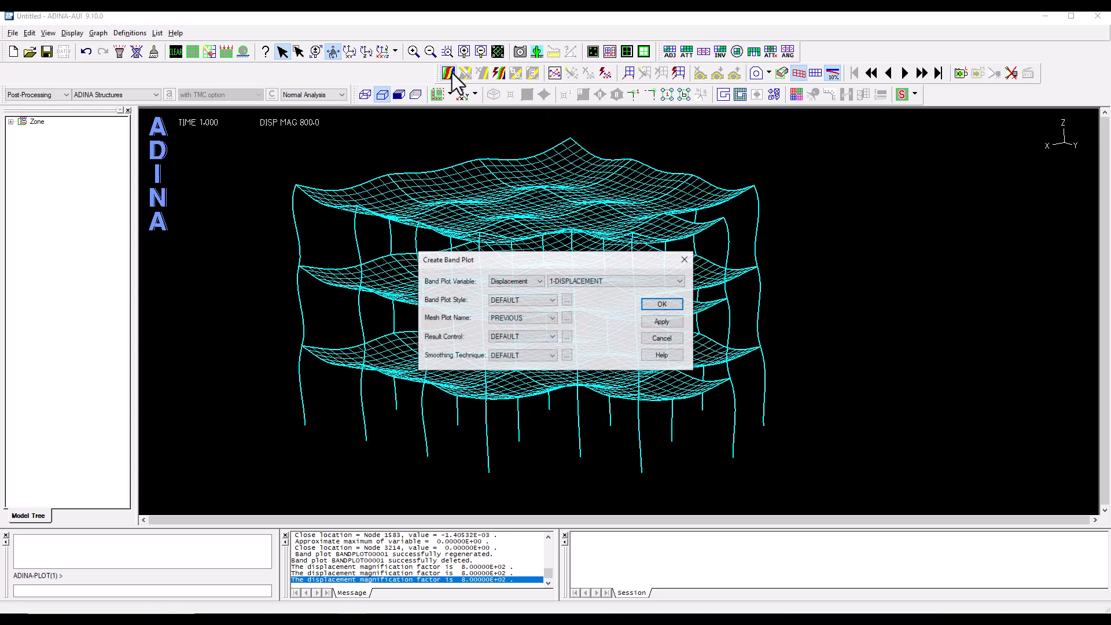
{"action": "left_click", "coordinate": [525, 282]}
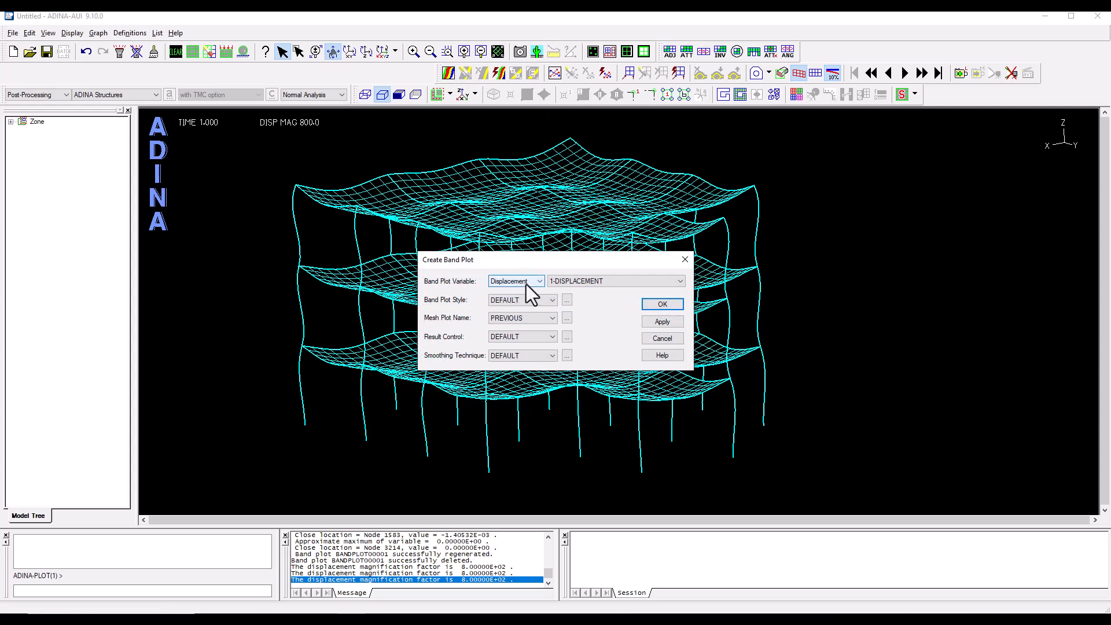
{"action": "left_click", "coordinate": [520, 297]}
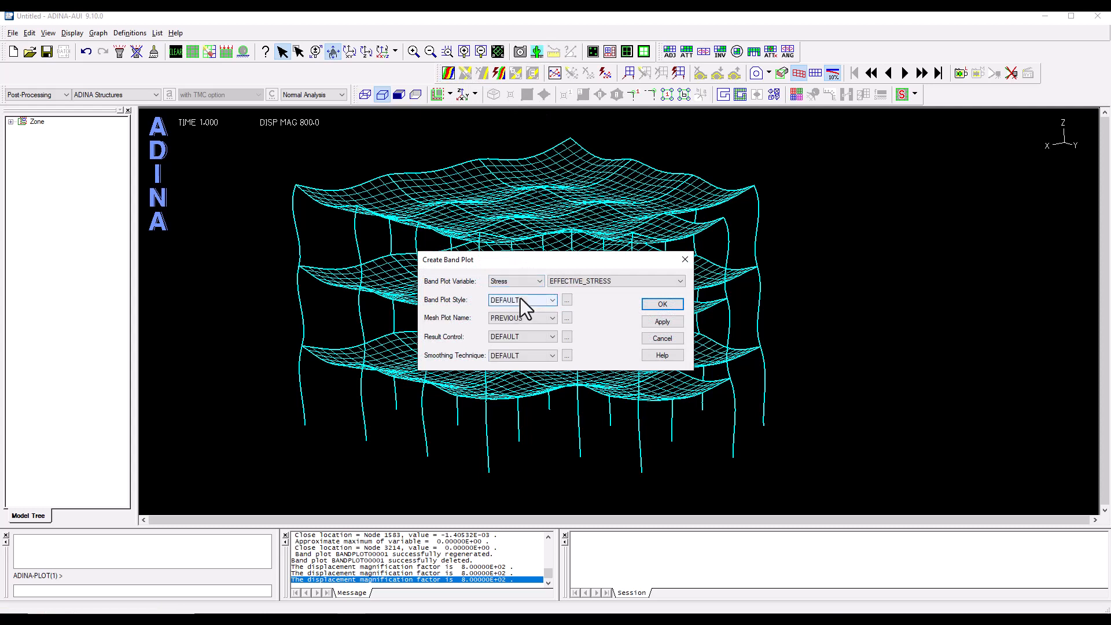
{"action": "left_click", "coordinate": [626, 284]}
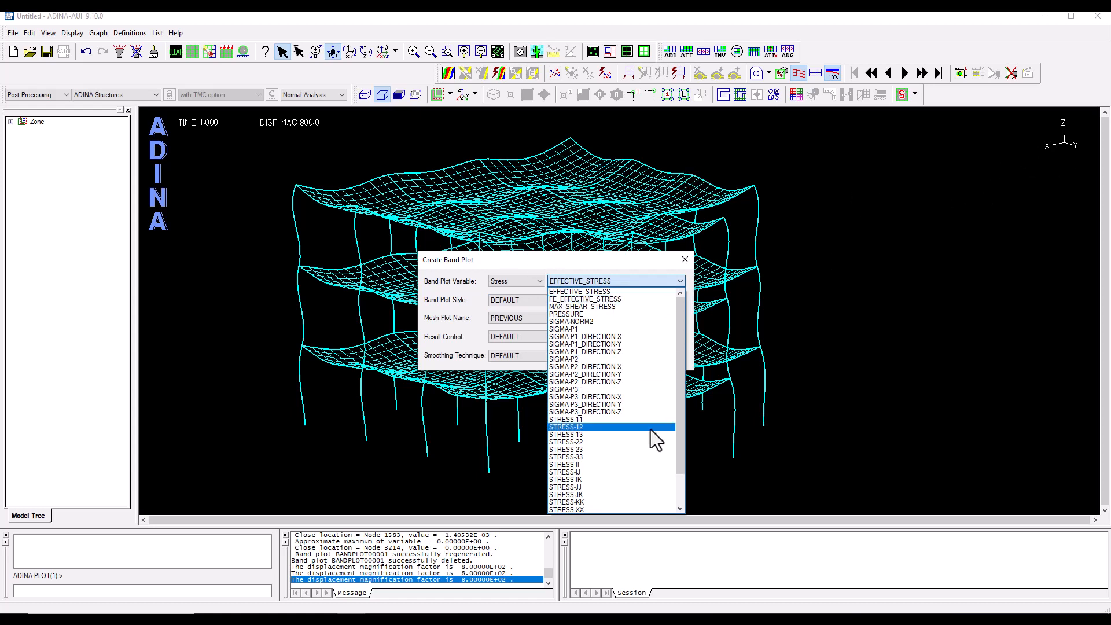
{"action": "left_click", "coordinate": [607, 509]}
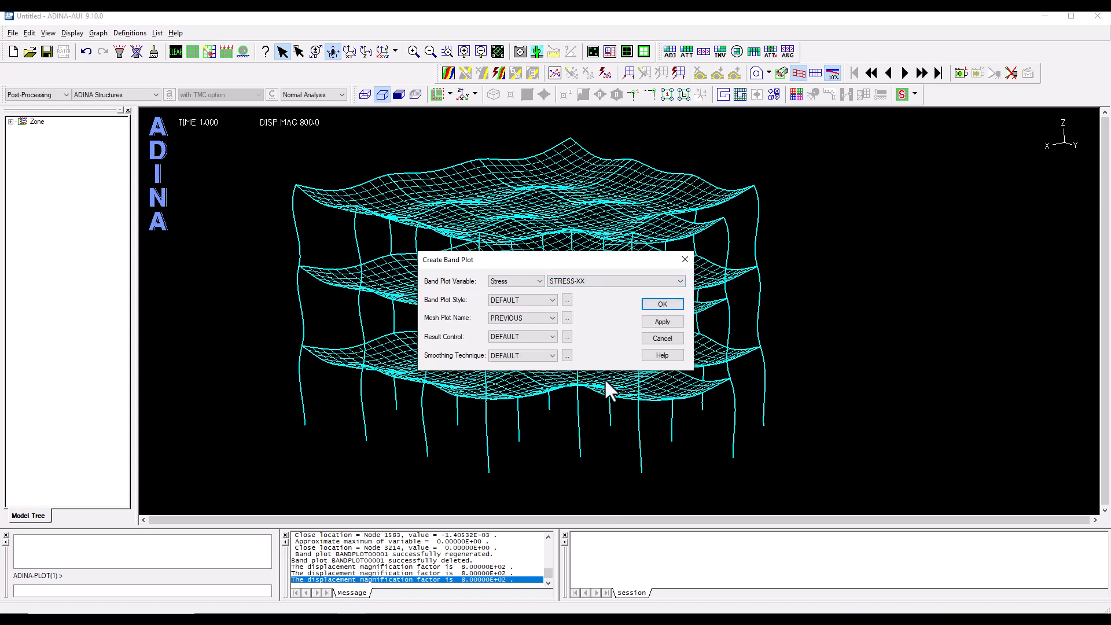
{"action": "left_click", "coordinate": [659, 303]}
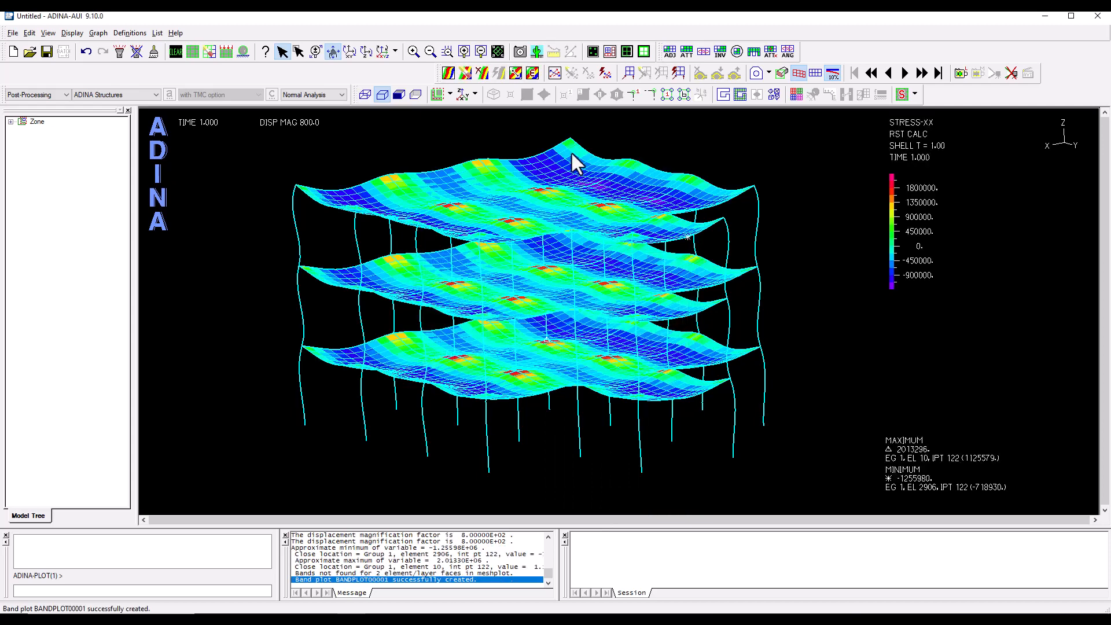
- Smooth the STRESS-XX band plot and place its maximum/minimum annotation beneath the color legend
{"action": "left_click", "coordinate": [515, 72]}
{"action": "left_click_drag", "start_coordinate": [545, 200], "coordinate": [784, 227]}
{"action": "left_click_drag", "start_coordinate": [911, 208], "coordinate": [945, 221]}
{"action": "left_click_drag", "start_coordinate": [902, 441], "coordinate": [949, 334]}
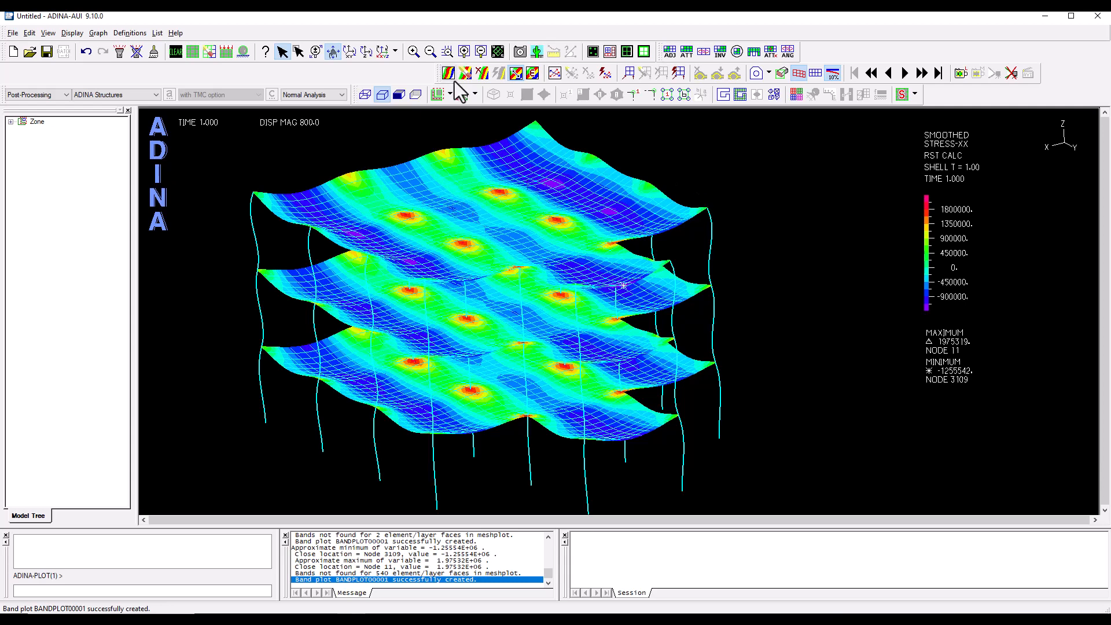
- Change the STRESS-XX band plot's result control to the Bottom shell layer with t = -1 and apply it
{"action": "left_click", "coordinate": [482, 73]}
{"action": "left_click_drag", "start_coordinate": [586, 227], "coordinate": [837, 176]}
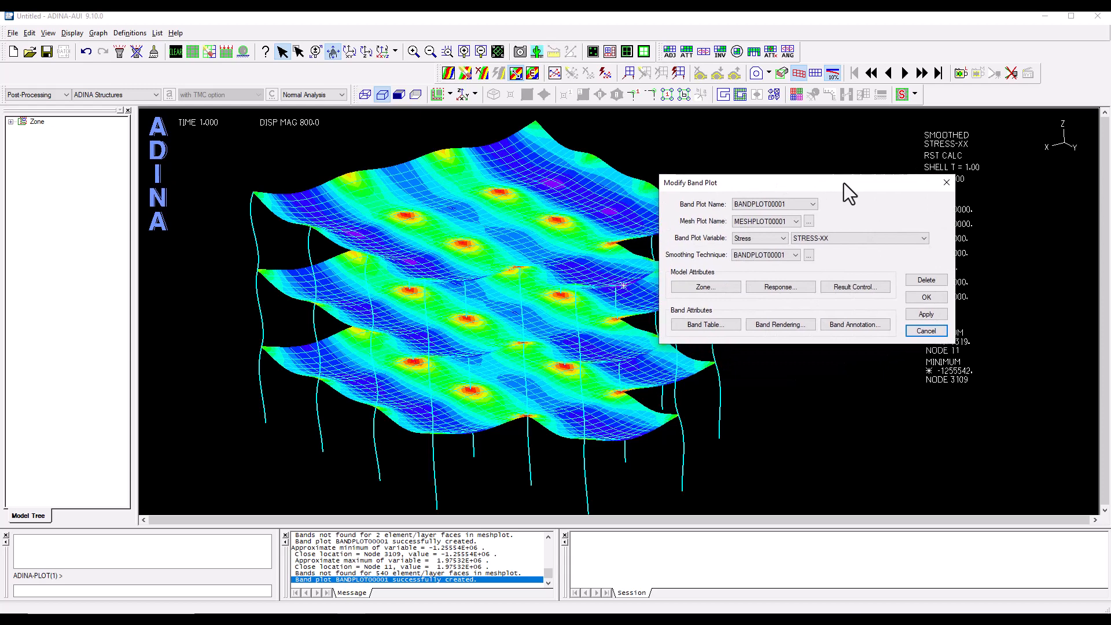
{"action": "left_click", "coordinate": [840, 288]}
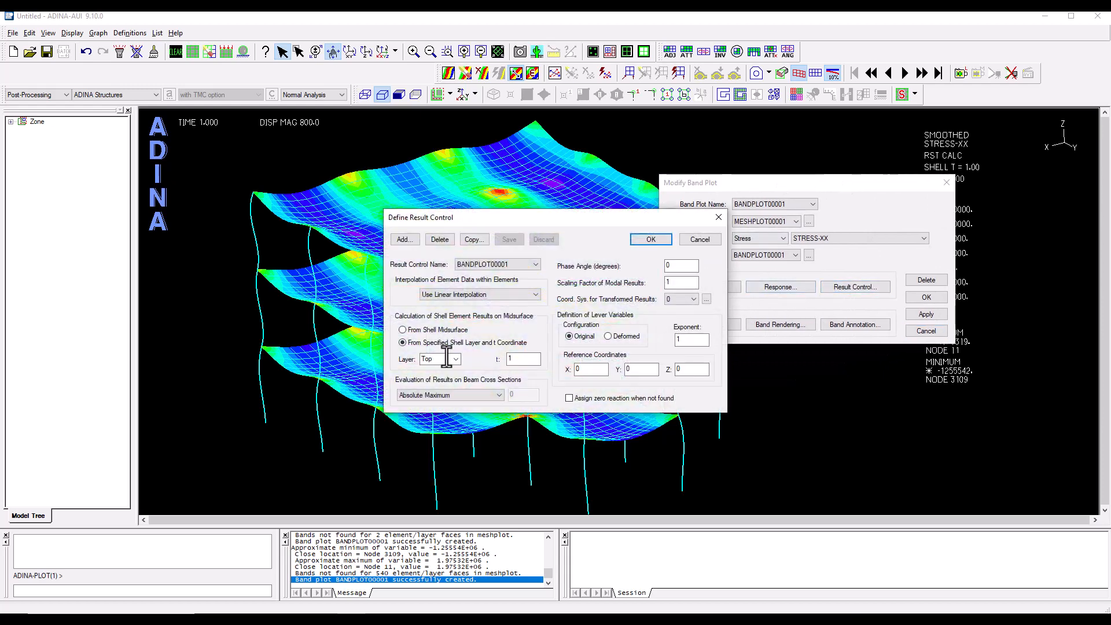
{"action": "left_click", "coordinate": [456, 360]}
{"action": "left_click", "coordinate": [439, 377]}
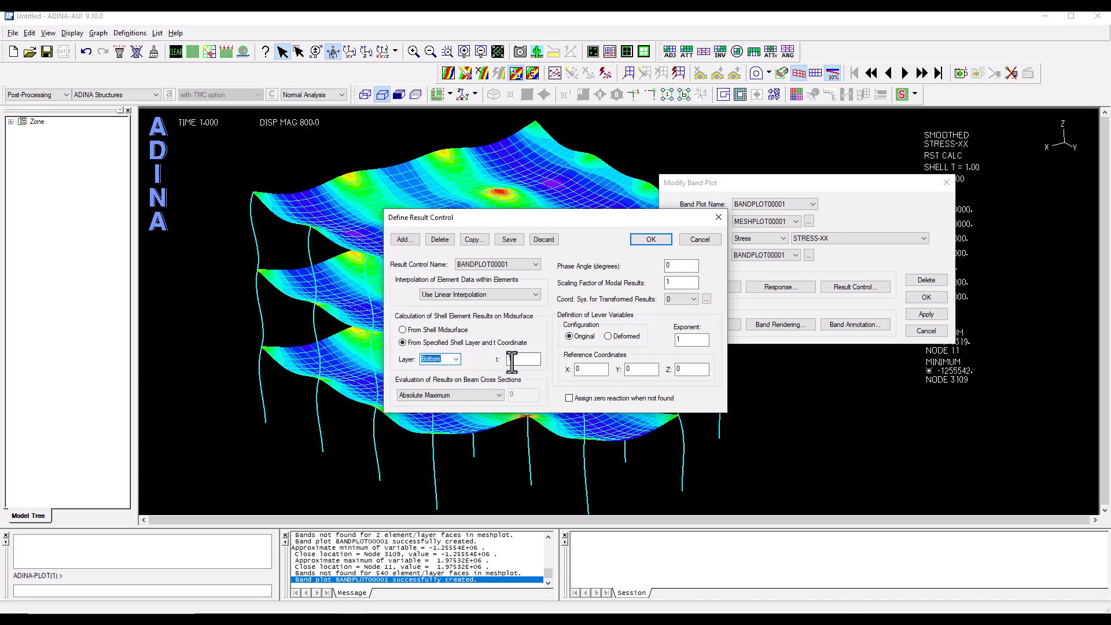
{"action": "key", "text": "Tab"}
{"action": "left_click", "coordinate": [646, 243]}
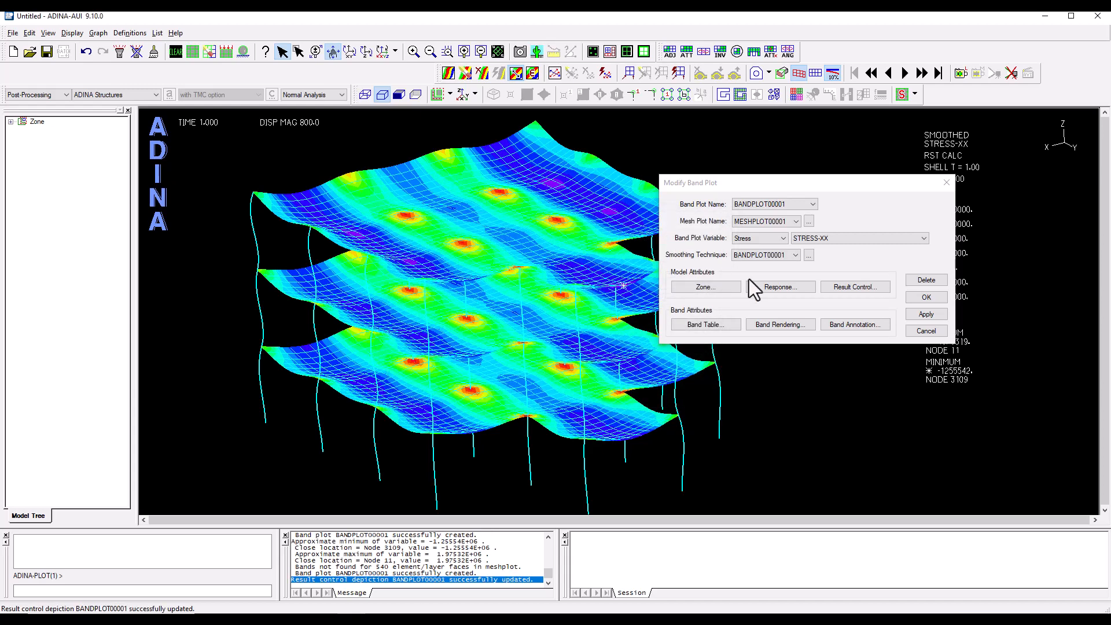
{"action": "left_click", "coordinate": [925, 314]}
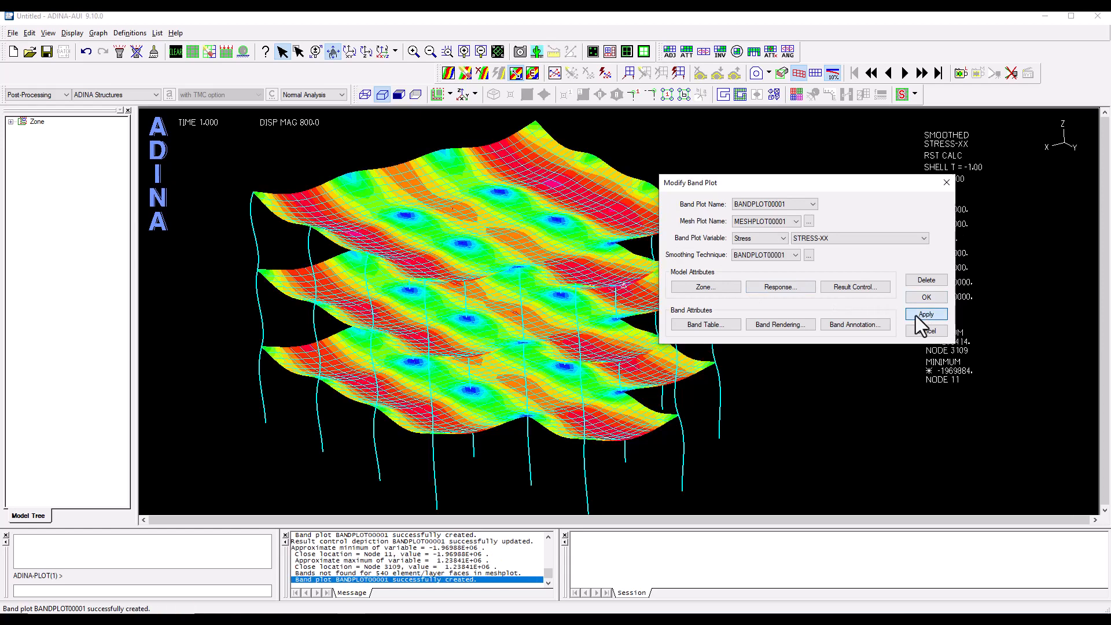
{"action": "left_click", "coordinate": [947, 183]}
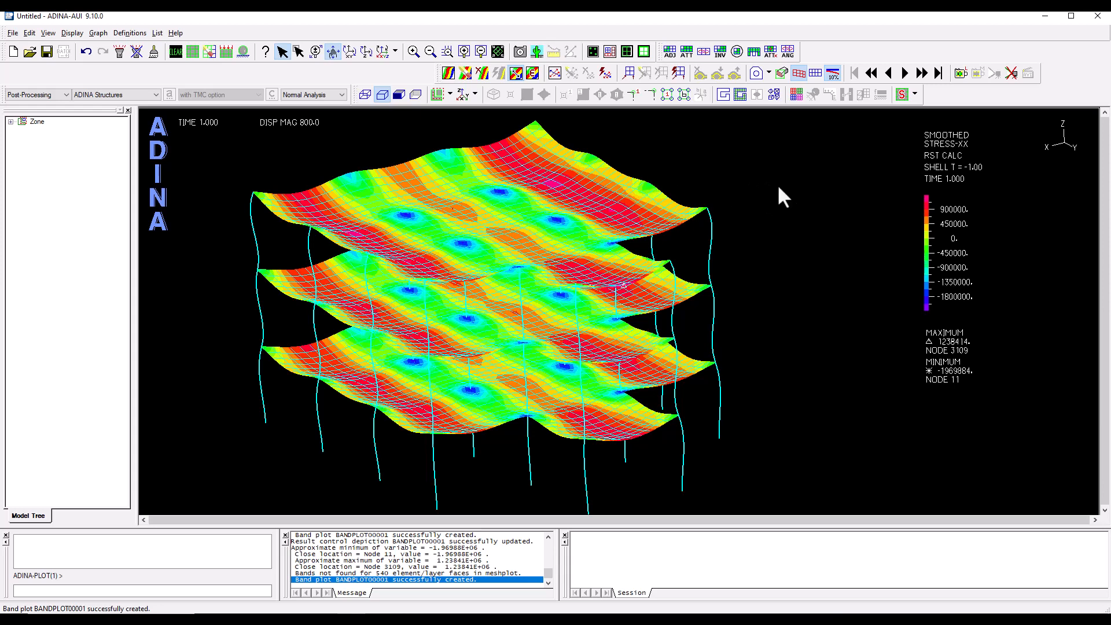
- Clear the STRESS-XX band plot and show the building's original mesh without the deformed shape
{"action": "left_click", "coordinate": [482, 72]}
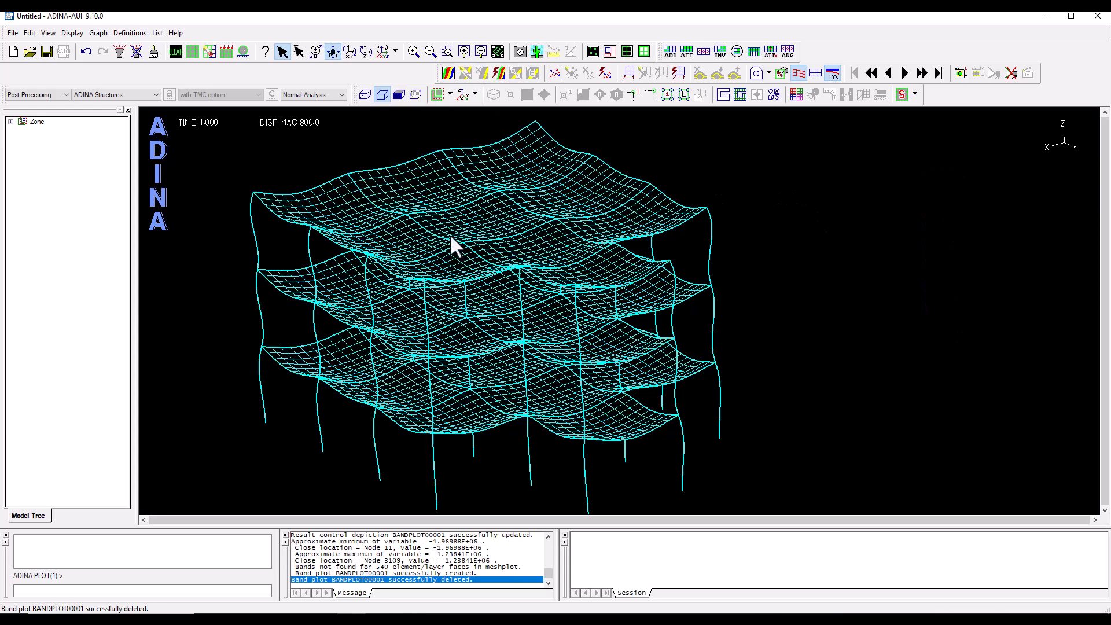
{"action": "left_click_drag", "start_coordinate": [451, 237], "coordinate": [524, 246]}
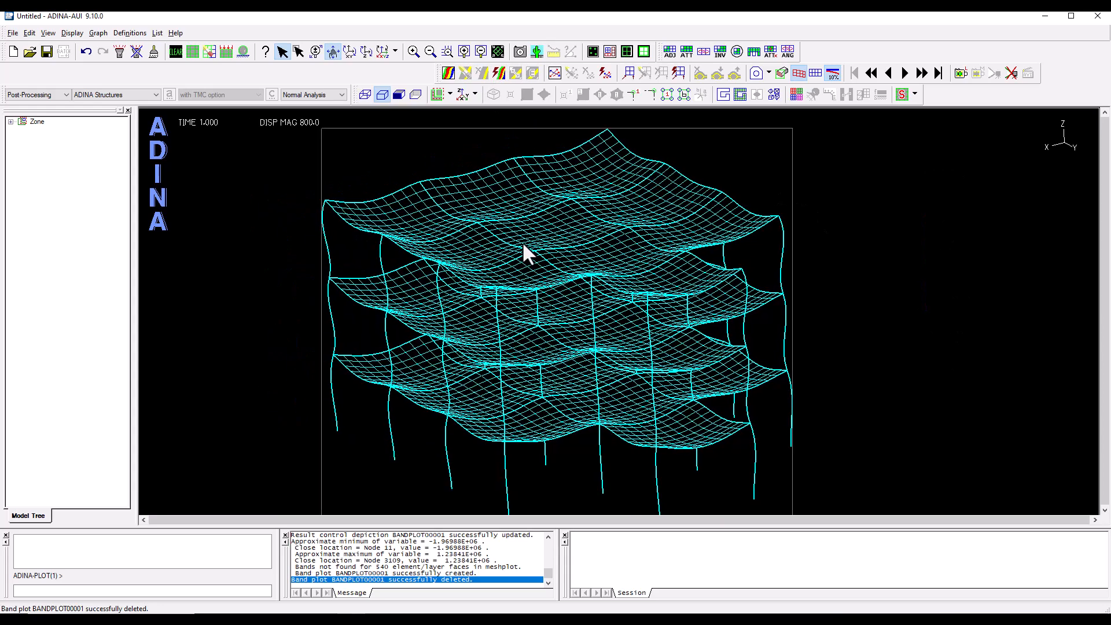
{"action": "left_click", "coordinate": [797, 73]}
{"action": "left_click", "coordinate": [798, 74]}
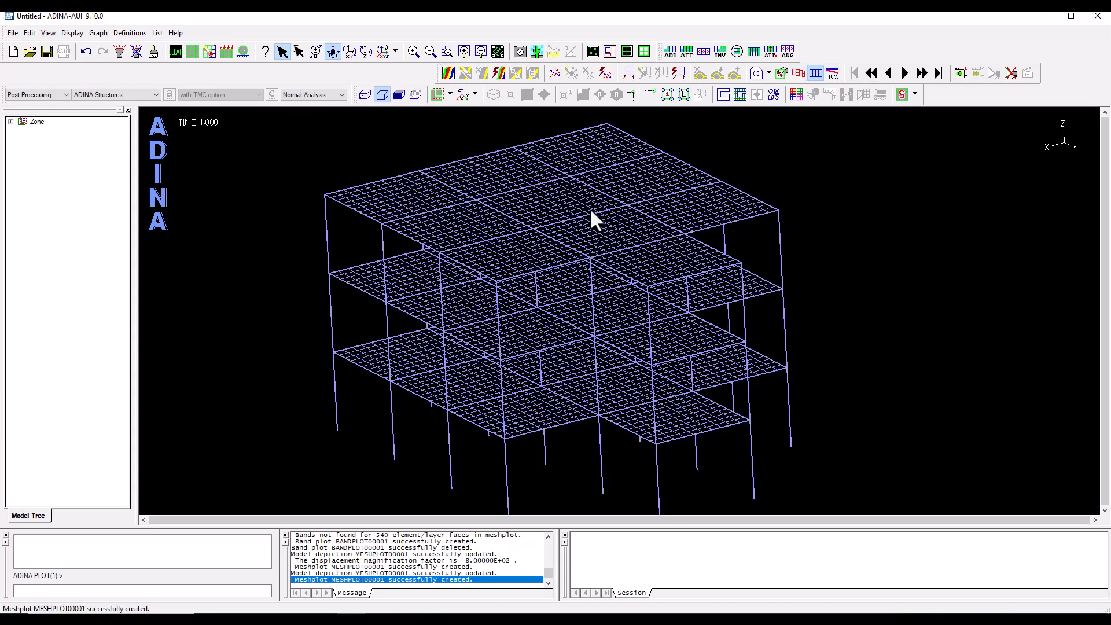
{"action": "middle_click_drag", "start_coordinate": [590, 210], "coordinate": [640, 184]}
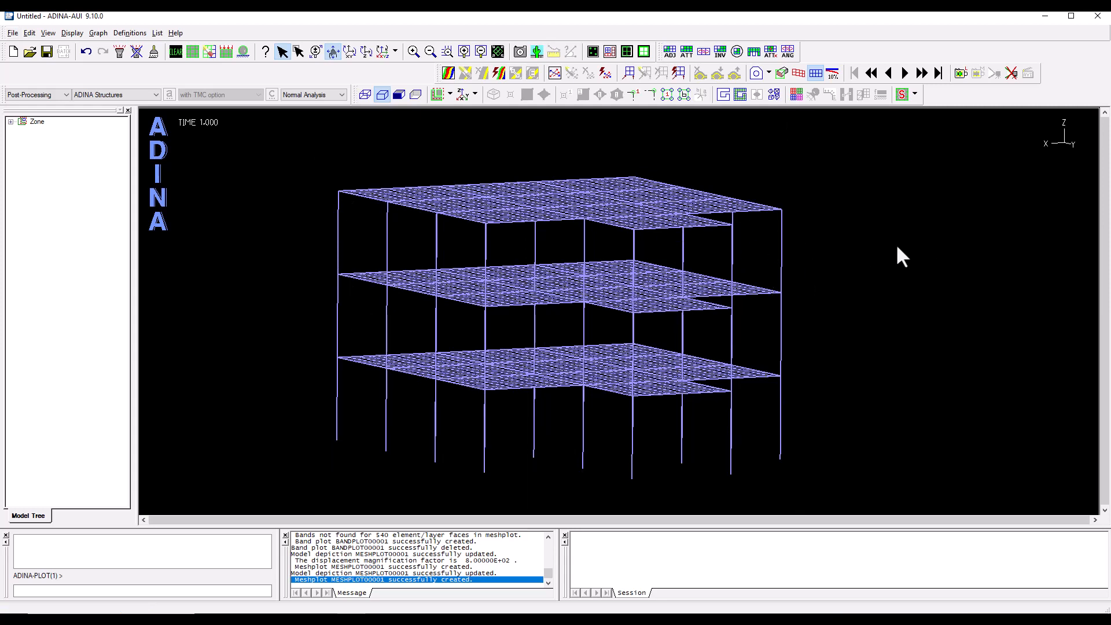
- Create an AXIAL_FORCE element line plot with the DEFAULT plot style restricted to zone EG2
{"action": "left_click", "coordinate": [68, 34]}
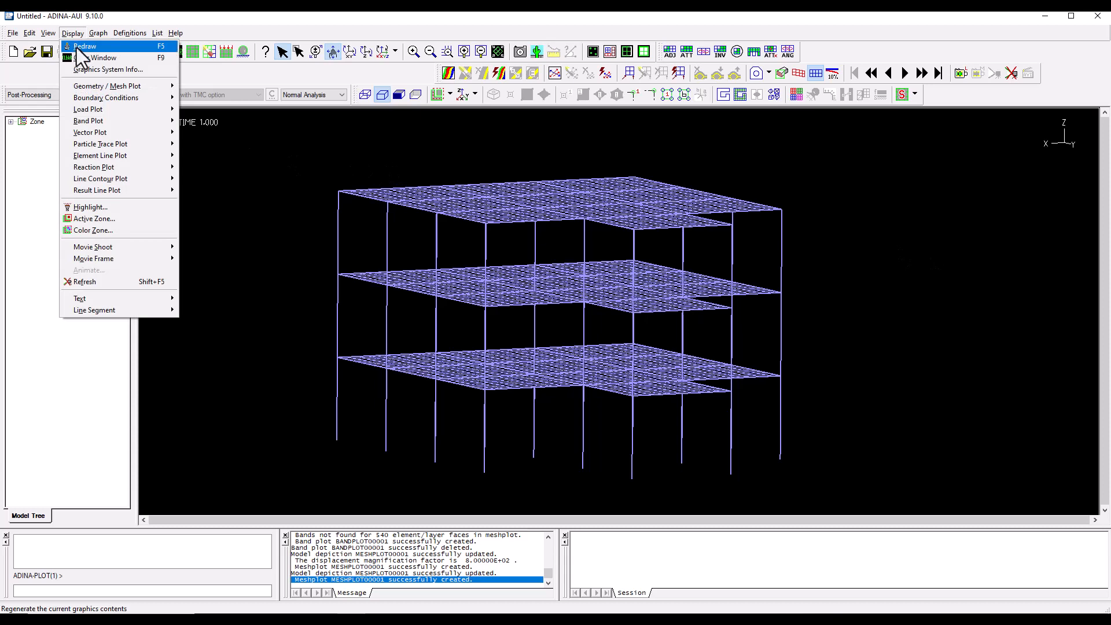
{"action": "mouse_move", "coordinate": [95, 153]}
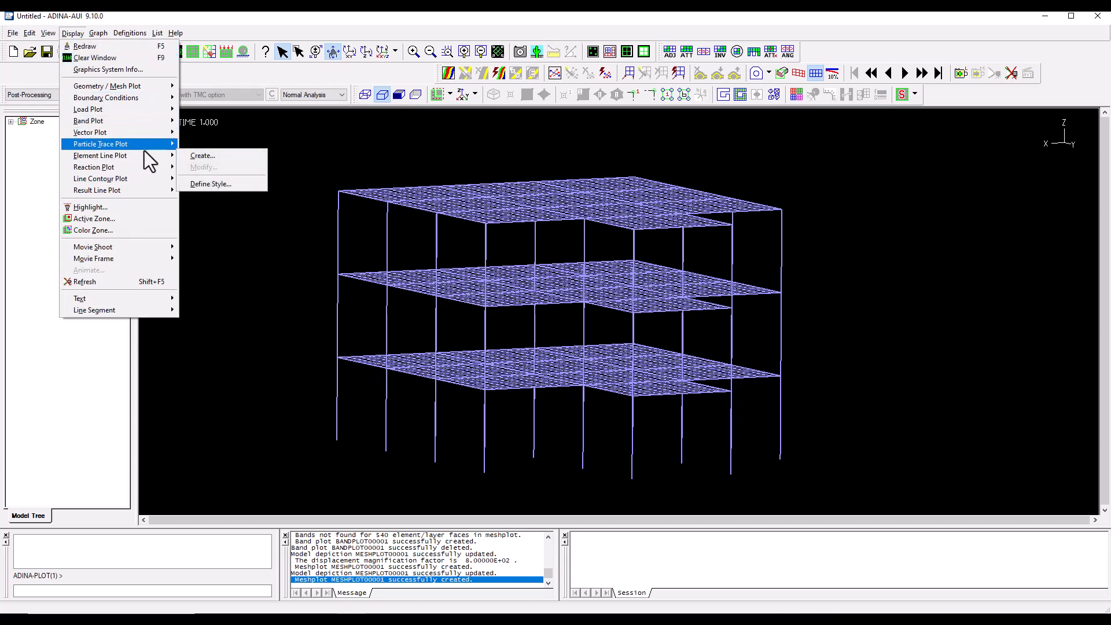
{"action": "left_click", "coordinate": [197, 155]}
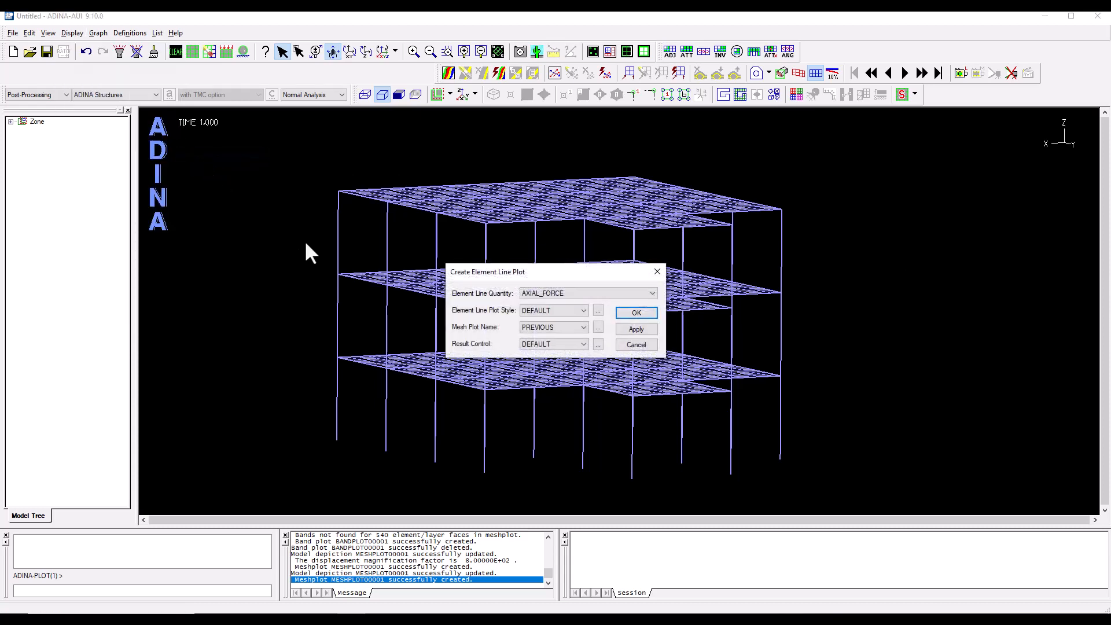
{"action": "left_click", "coordinate": [598, 311]}
{"action": "left_click", "coordinate": [551, 301]}
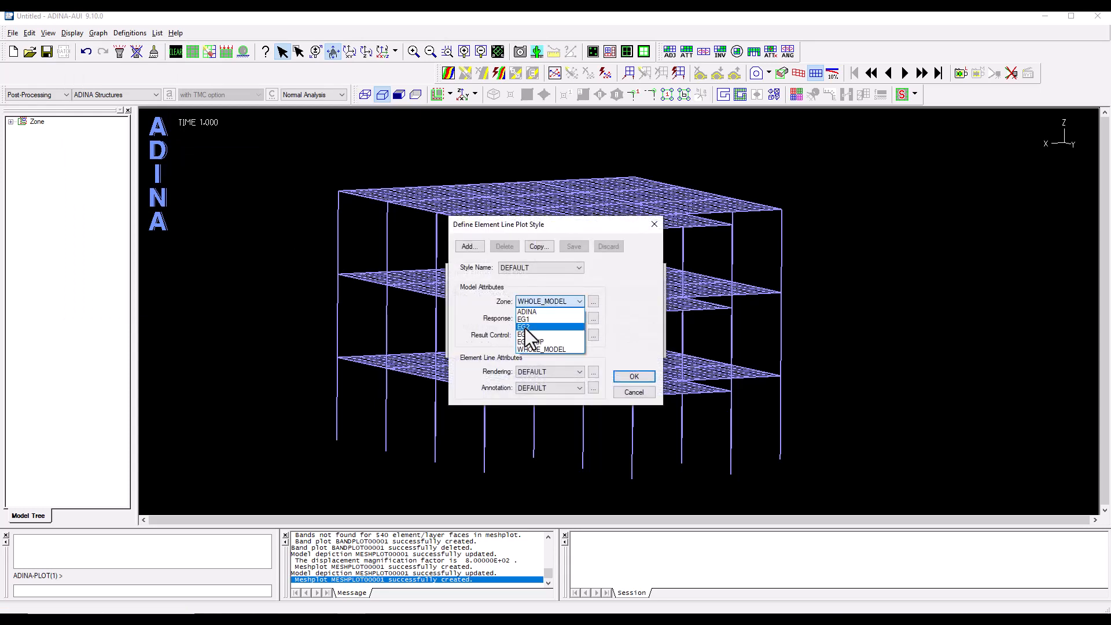
{"action": "left_click", "coordinate": [527, 327]}
{"action": "left_click", "coordinate": [635, 377]}
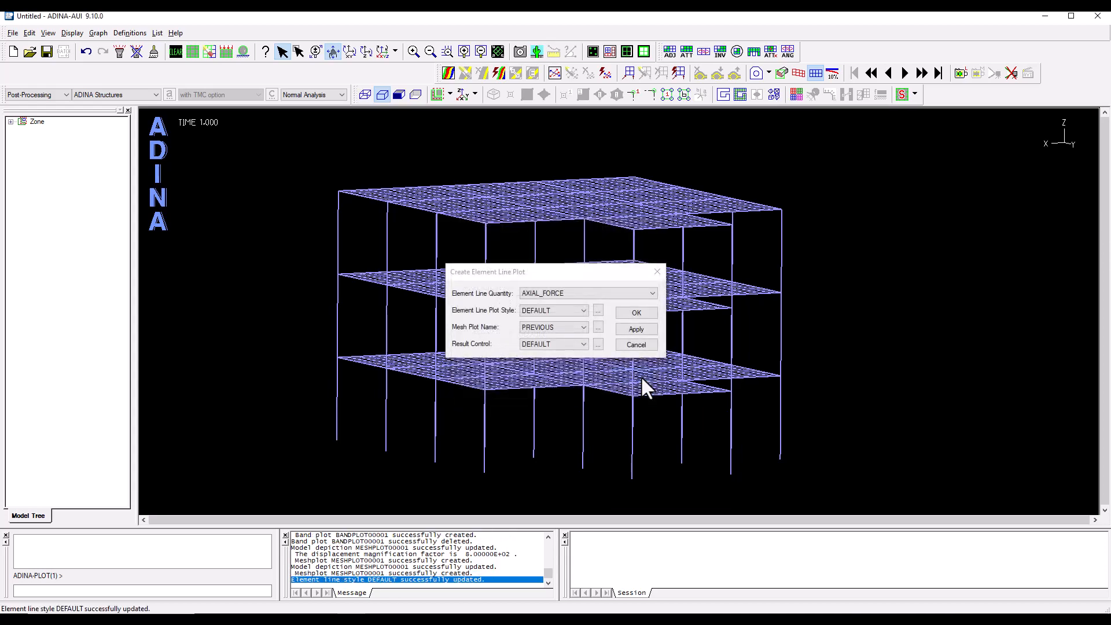
{"action": "left_click", "coordinate": [634, 313]}
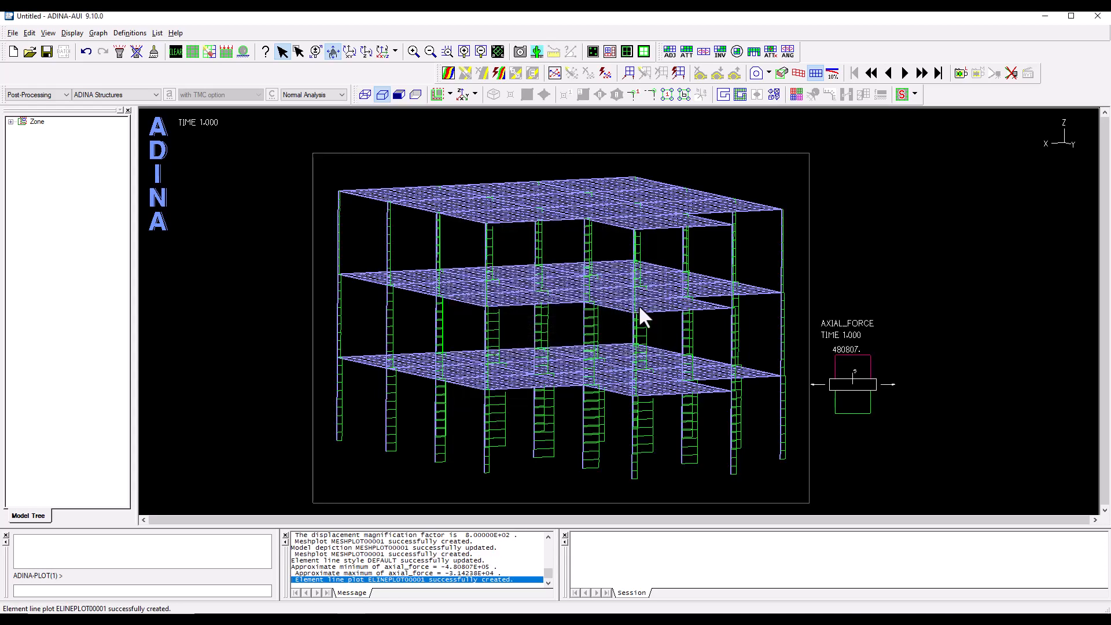
- Advance the axial force line plot to time 2 and examine the column force diagrams
{"action": "left_click_drag", "start_coordinate": [604, 297], "coordinate": [455, 317]}
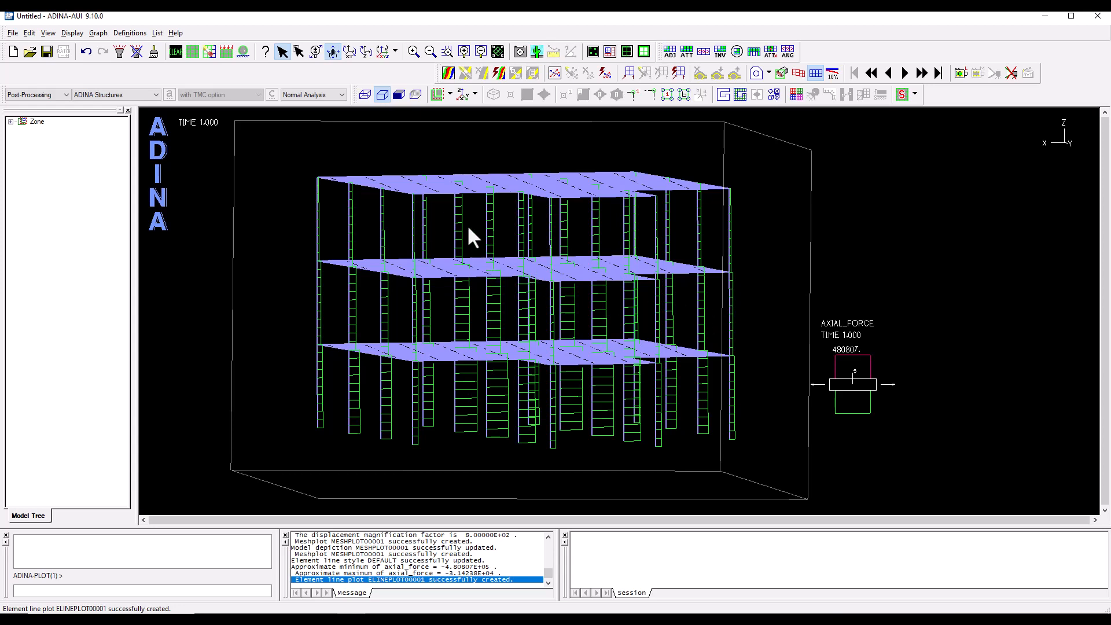
{"action": "left_click", "coordinate": [895, 233]}
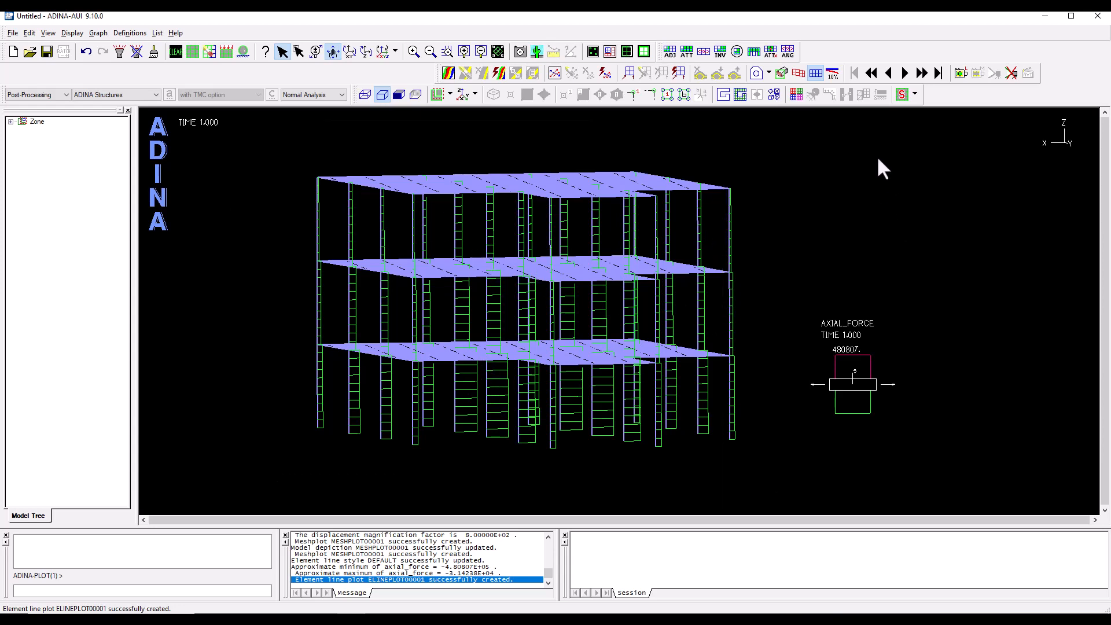
{"action": "left_click", "coordinate": [905, 73]}
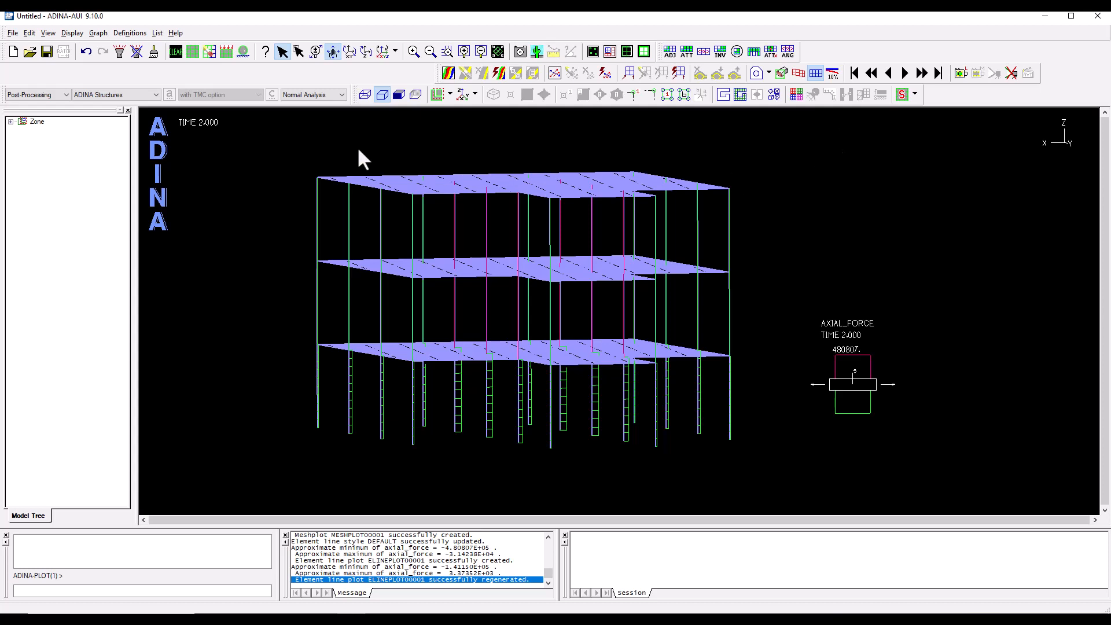
{"action": "left_click_drag", "start_coordinate": [499, 183], "coordinate": [509, 182]}
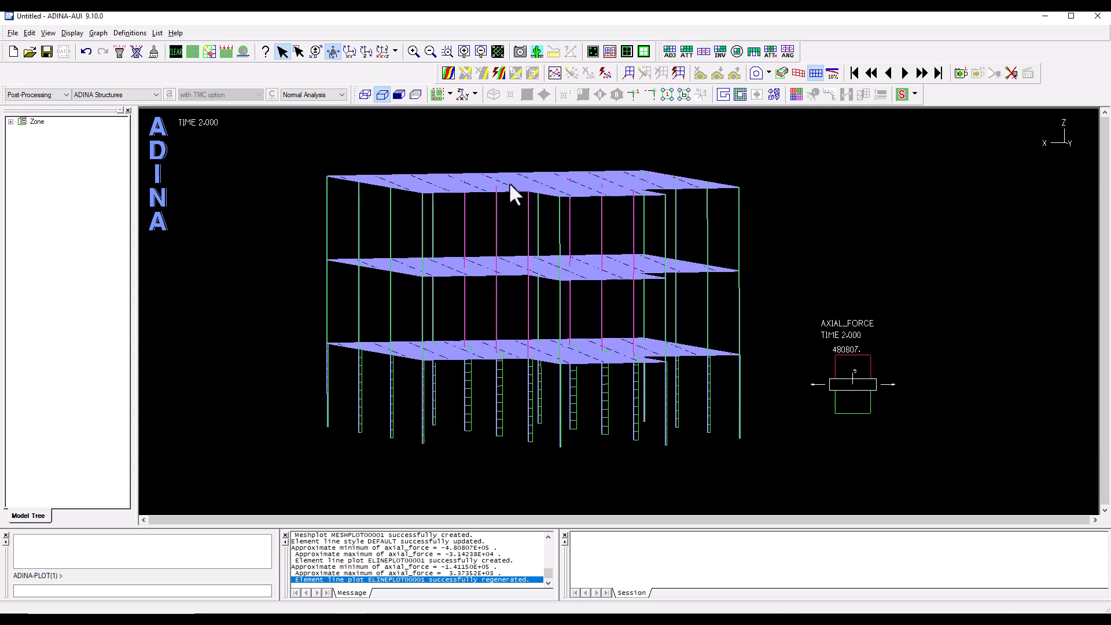
{"action": "left_click", "coordinate": [882, 181]}
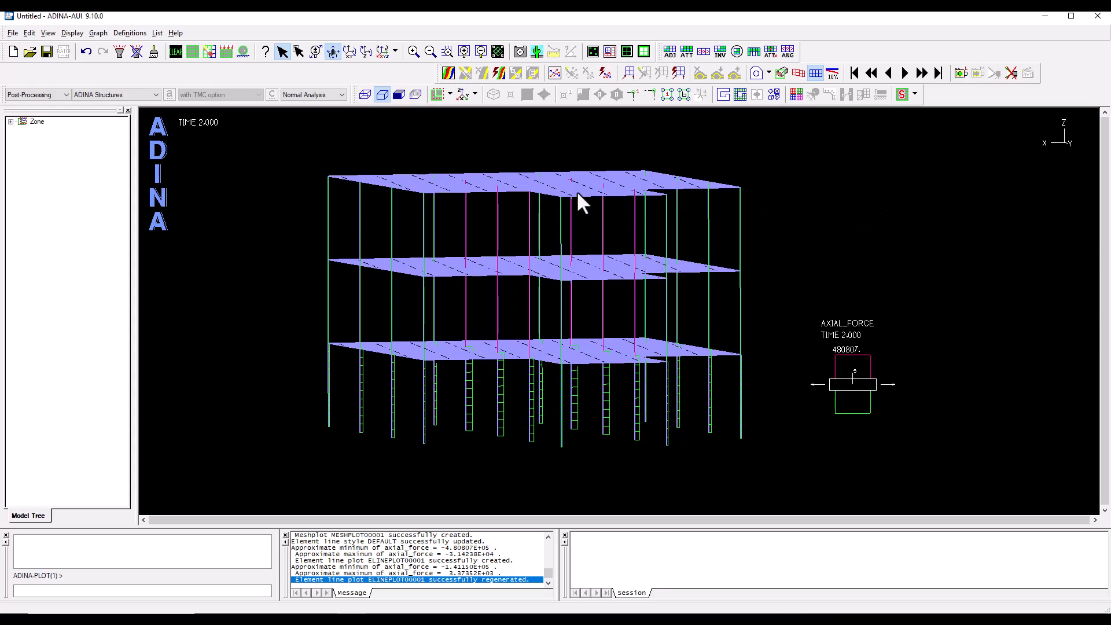
{"action": "left_click_drag", "start_coordinate": [566, 181], "coordinate": [566, 236]}
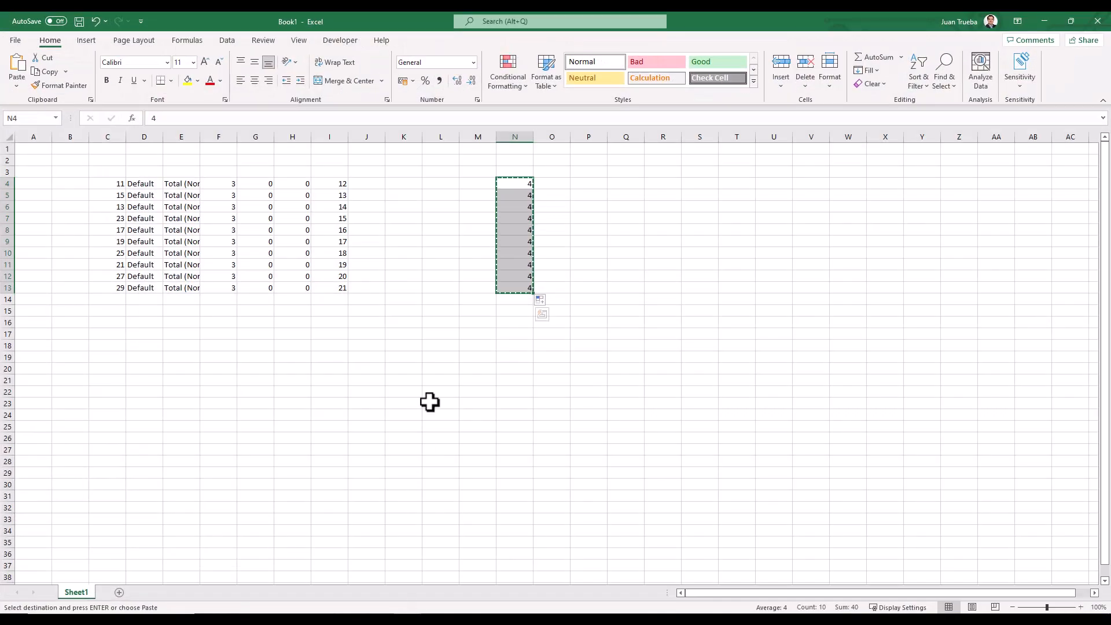
- Switch to the Excel workbook and enter =5*5 in cell Q4, 5000 in Q5 and 10 in Q6
{"action": "left_click", "coordinate": [622, 185]}
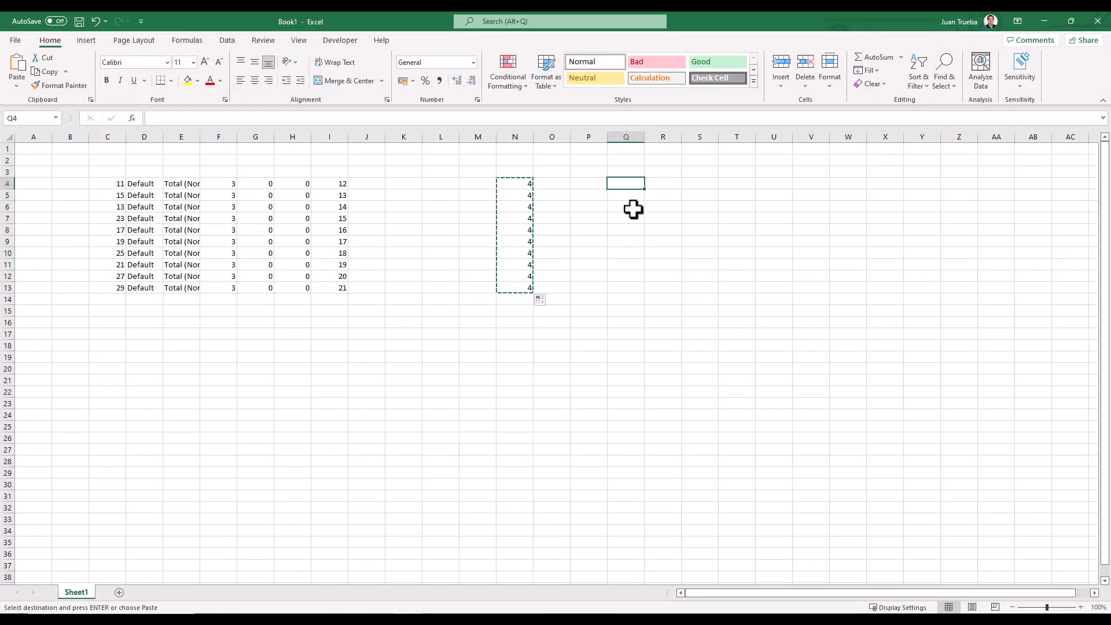
{"action": "type", "text": "="}
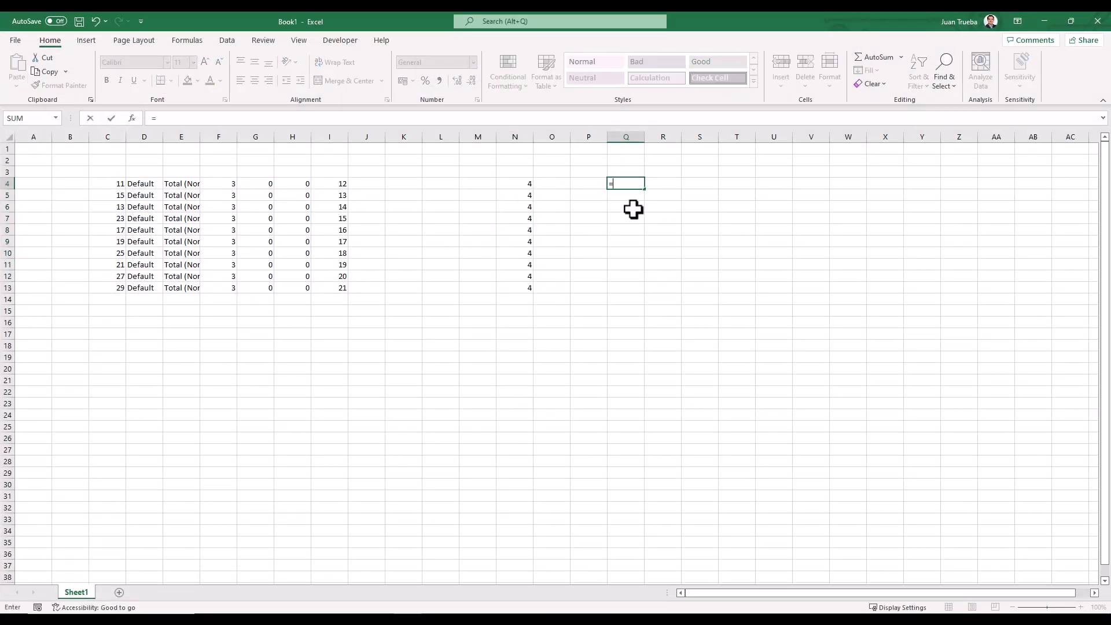
{"action": "type", "text": "5*5"}
{"action": "key", "text": "Tab"}
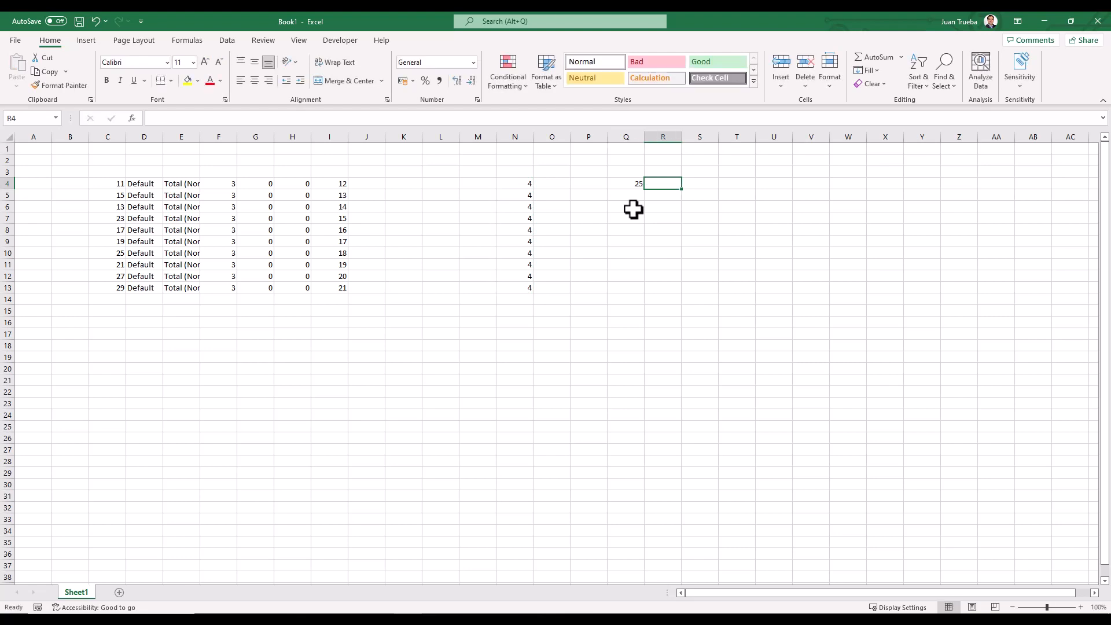
{"action": "key", "text": "Return"}
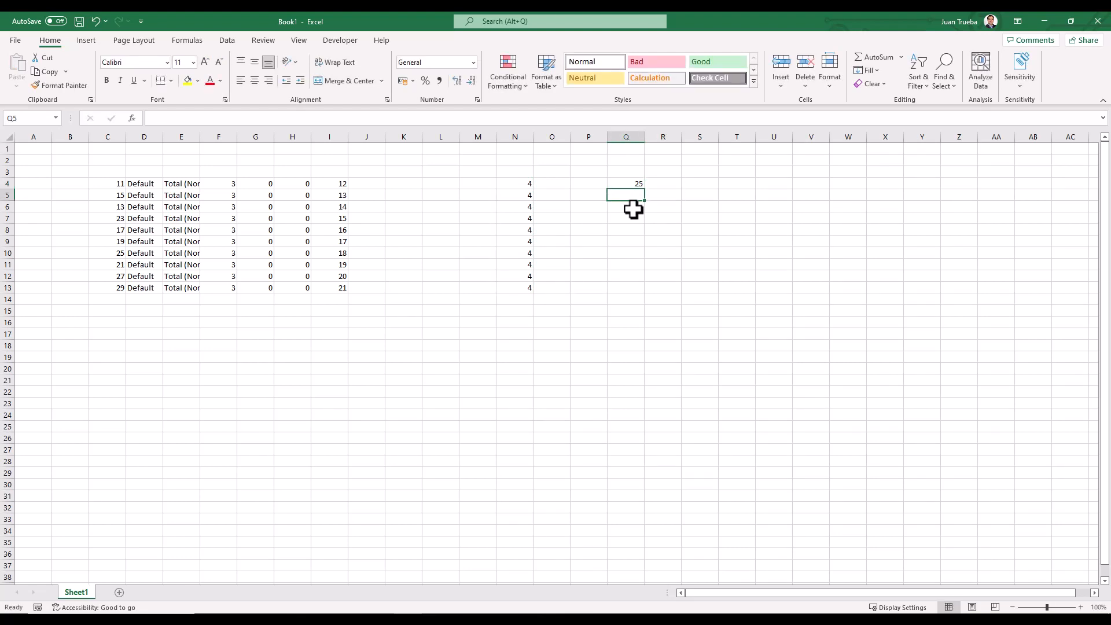
{"action": "type", "text": "5000"}
{"action": "key", "text": "Return"}
{"action": "type", "text": "10"}
{"action": "key", "text": "Return"}
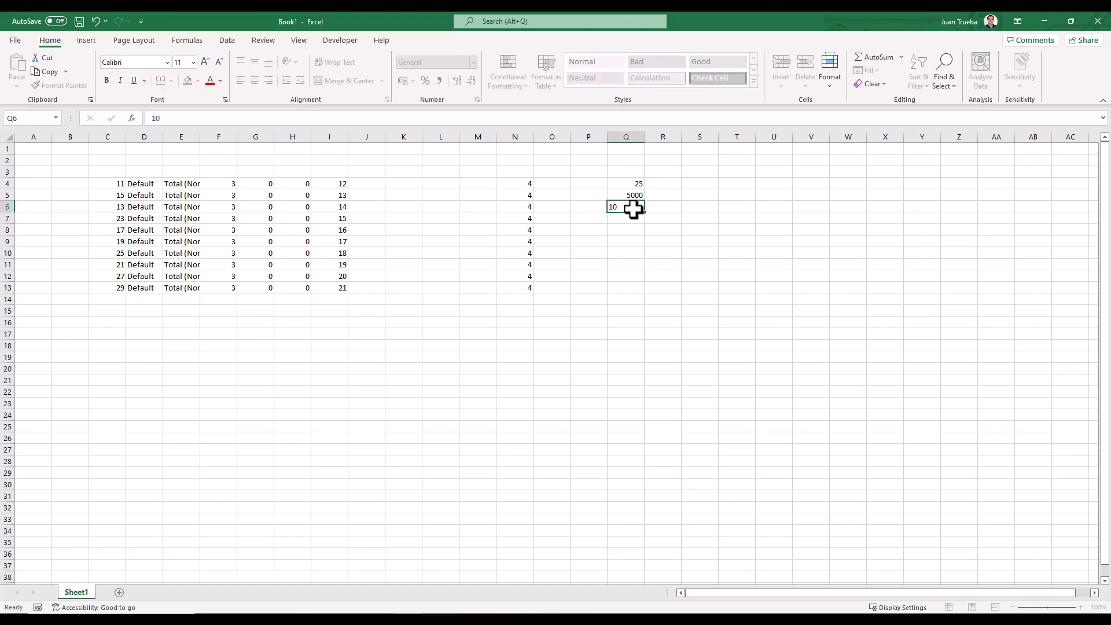
- Multiply the three values in cell Q7 with the formula =Q6*Q5*Q4, accepting the typo correction
{"action": "type", "text": "="}
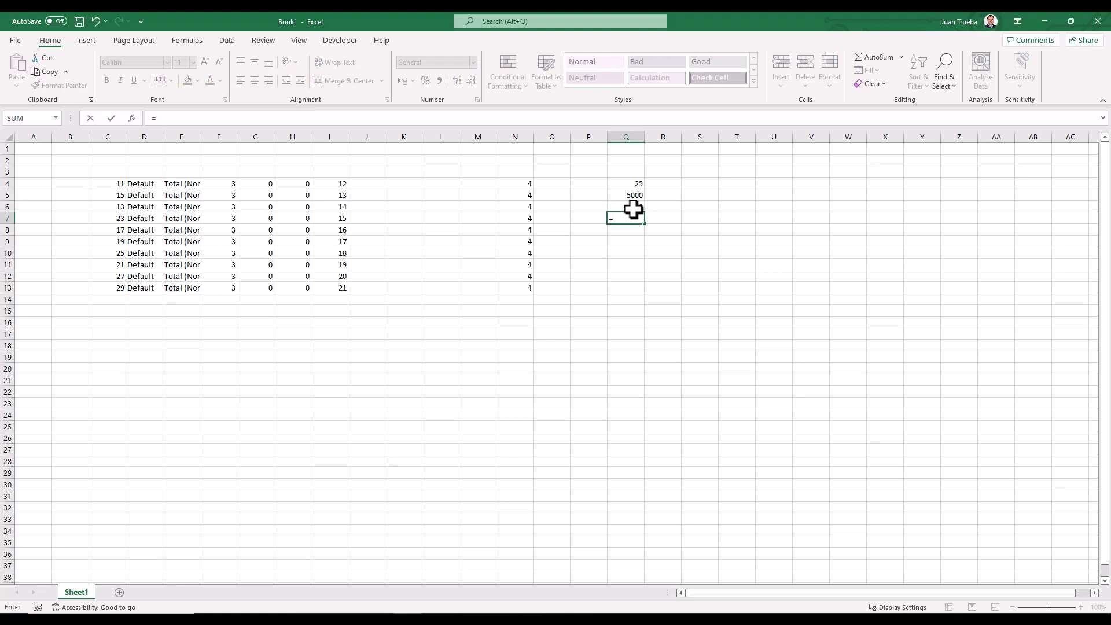
{"action": "type", "text": "Q6*Q5*Q4*"}
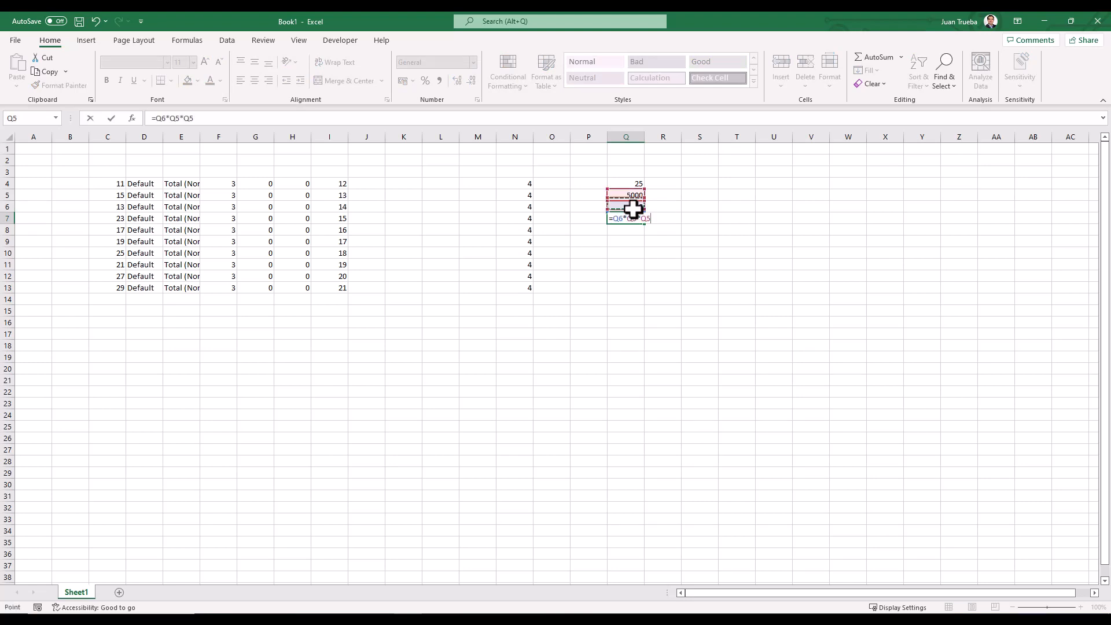
{"action": "key", "text": "Return"}
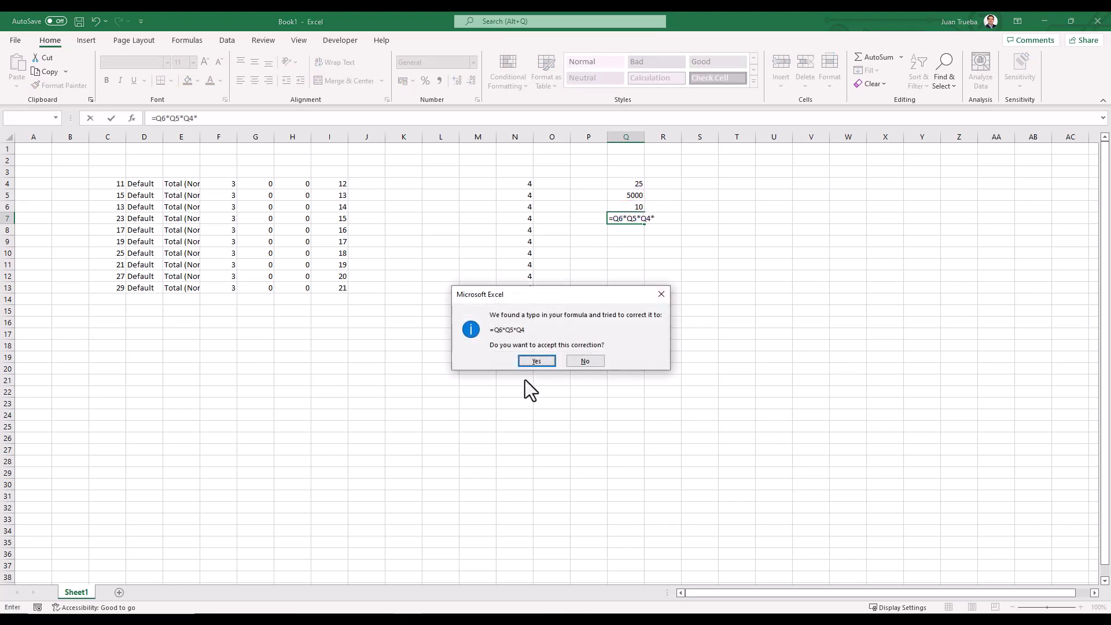
{"action": "left_click", "coordinate": [538, 361]}
- Format the product in cell Q7 with the Scientific number category
{"action": "left_click", "coordinate": [632, 219]}
{"action": "right_click", "coordinate": [633, 219]}
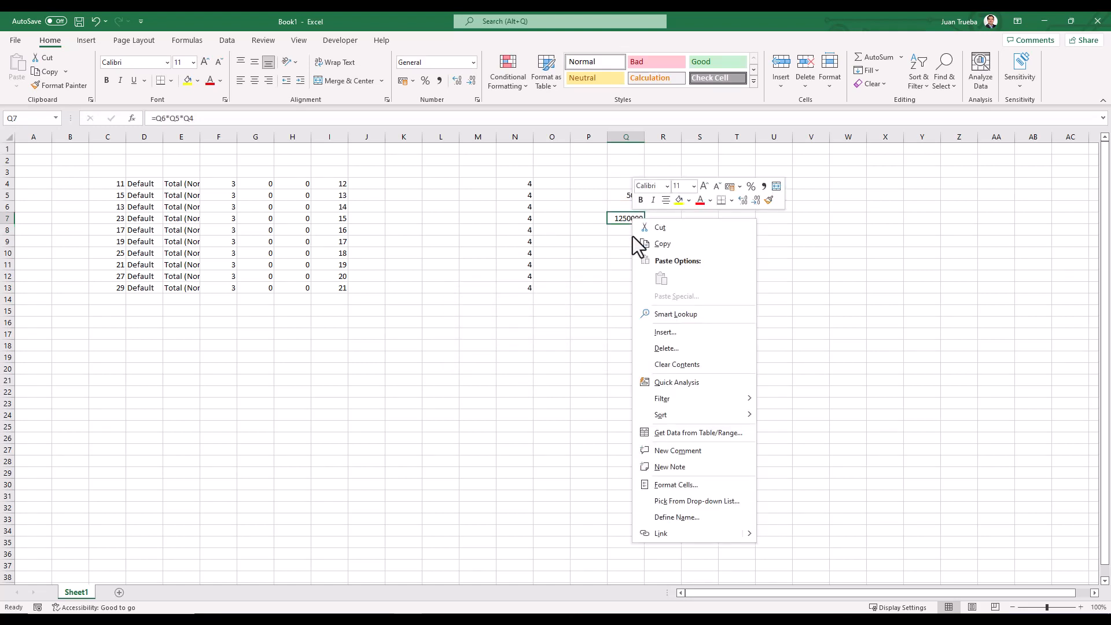
{"action": "left_click", "coordinate": [680, 486]}
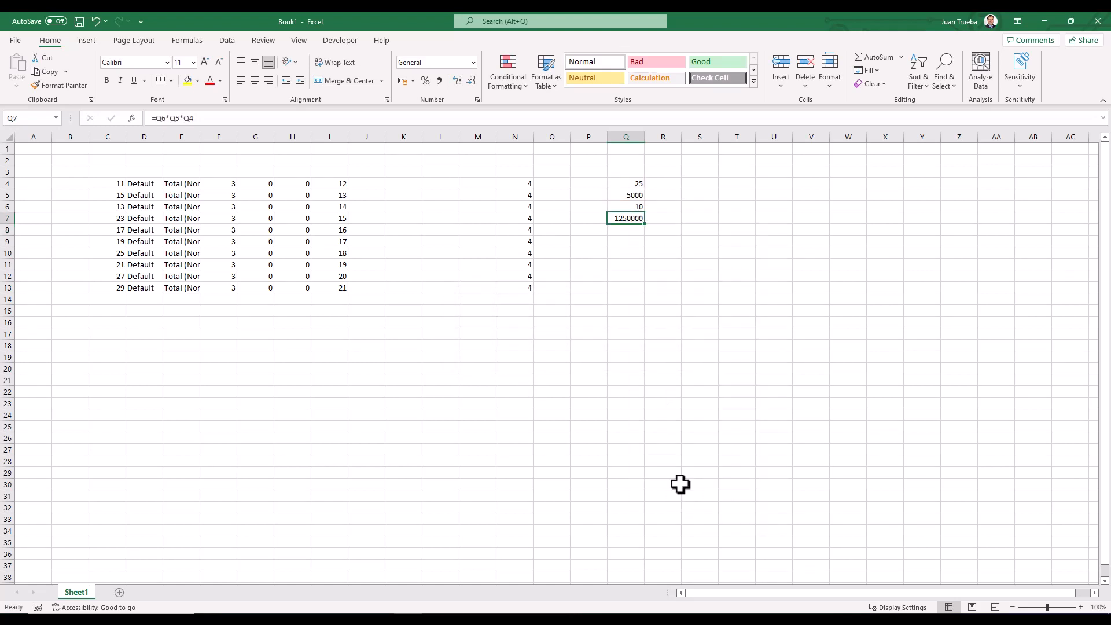
{"action": "left_click", "coordinate": [557, 443]}
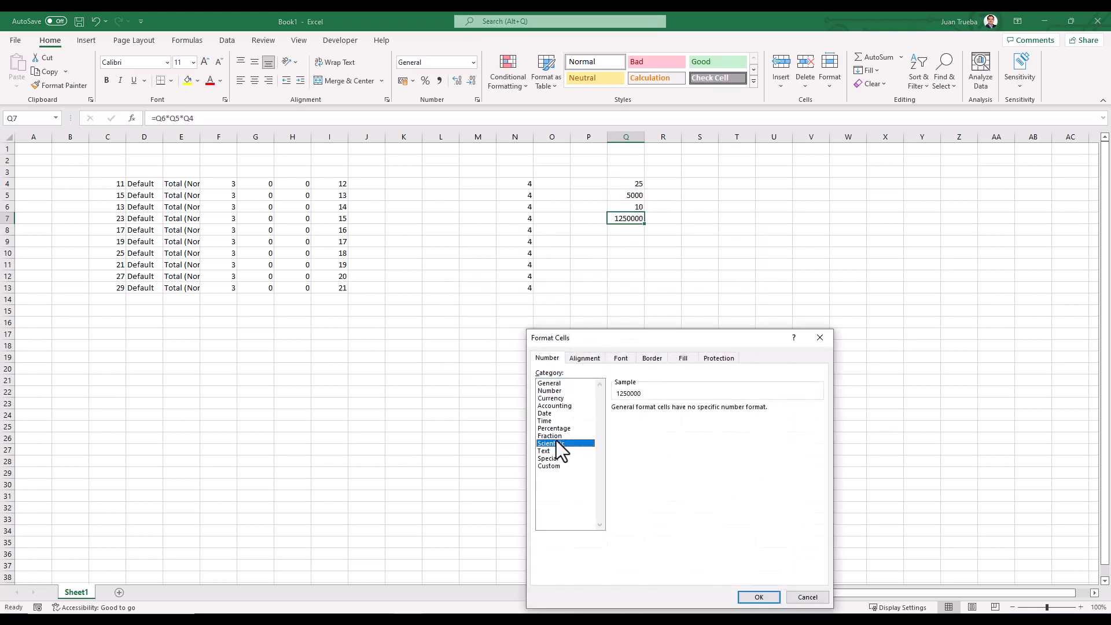
{"action": "left_click", "coordinate": [734, 597]}
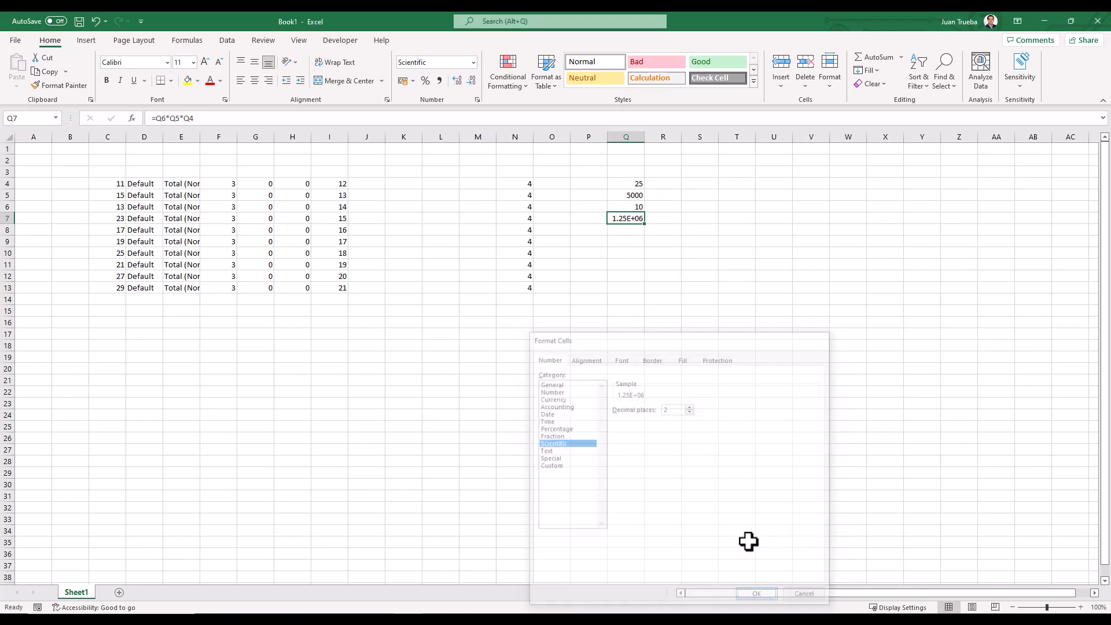
- Switch back to ADINA and list the reaction variable Z-REACTION_SUM for zone WHOLE_MODEL over the range of responses
{"action": "left_click", "coordinate": [1042, 23]}
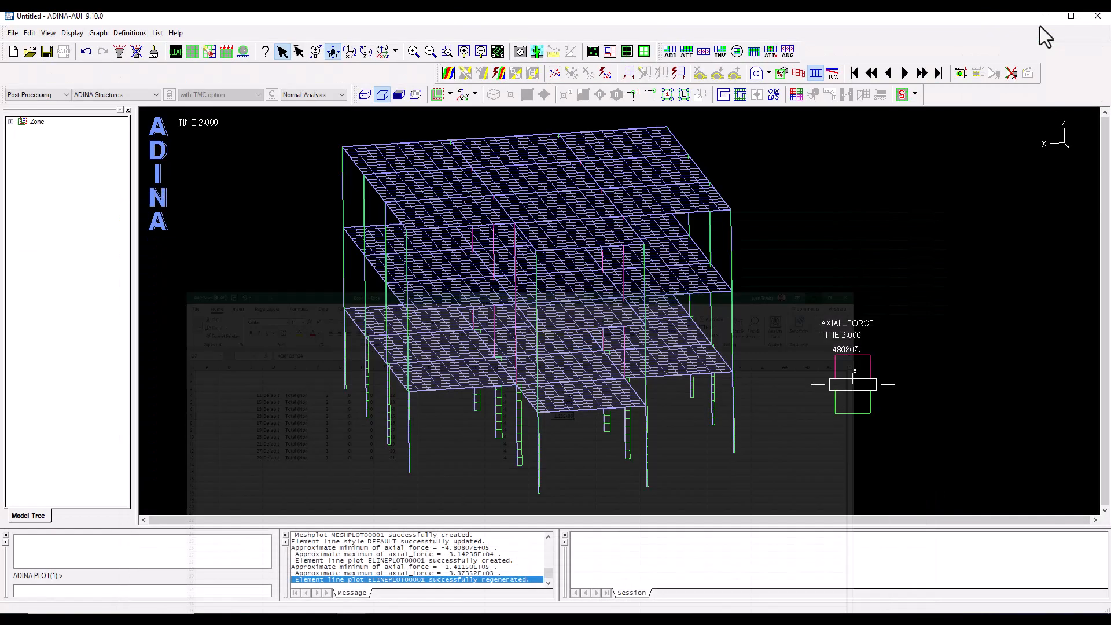
{"action": "left_click", "coordinate": [161, 37]}
{"action": "mouse_move", "coordinate": [169, 68]}
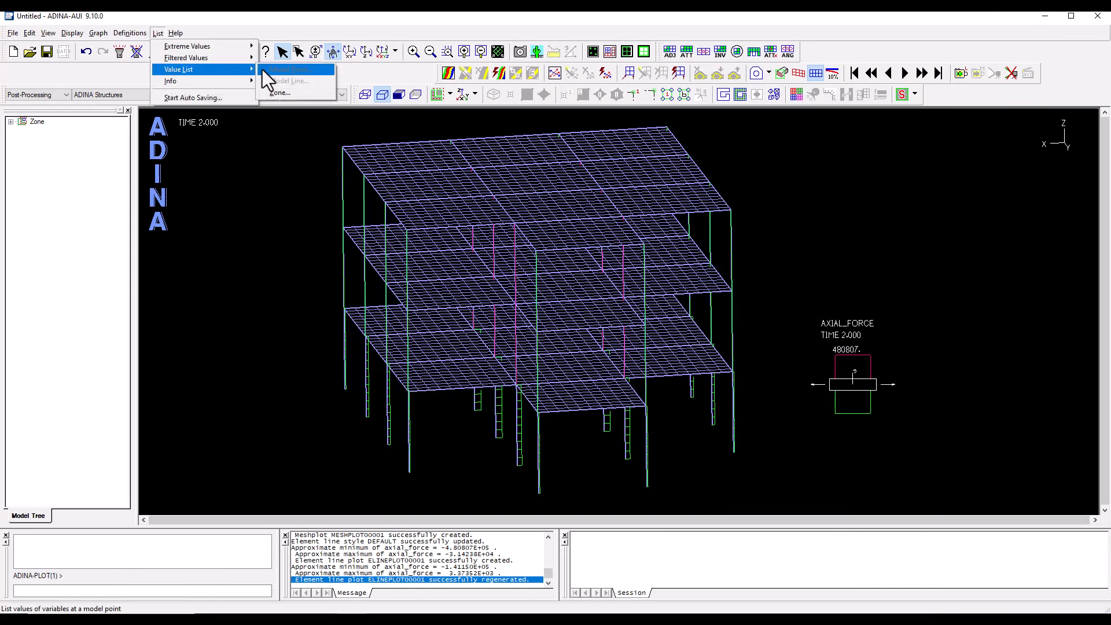
{"action": "left_click", "coordinate": [281, 90]}
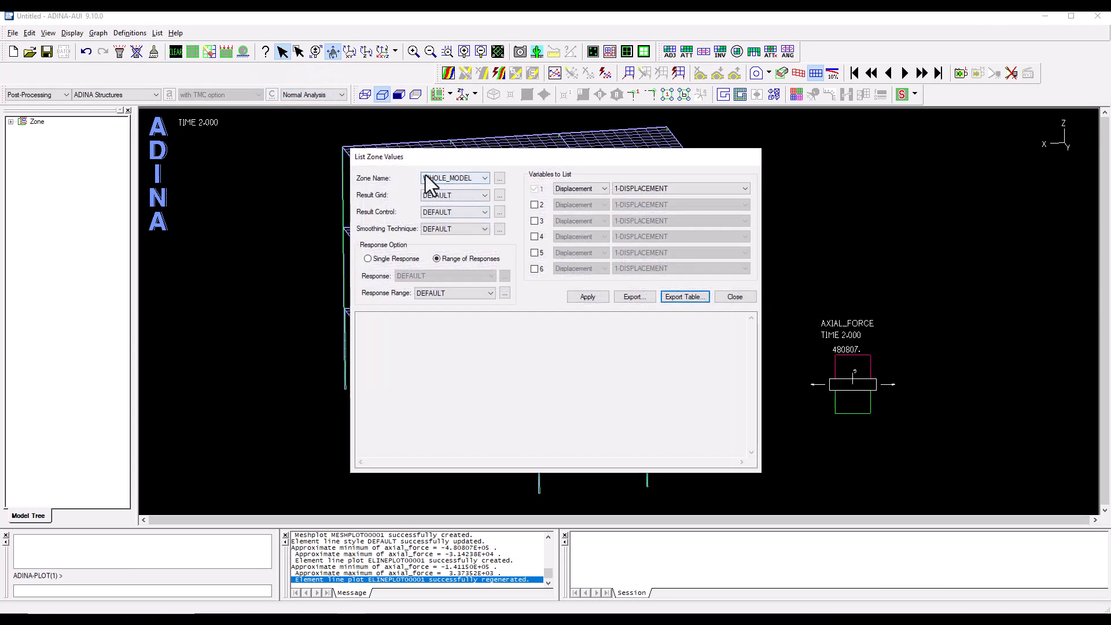
{"action": "left_click", "coordinate": [578, 189]}
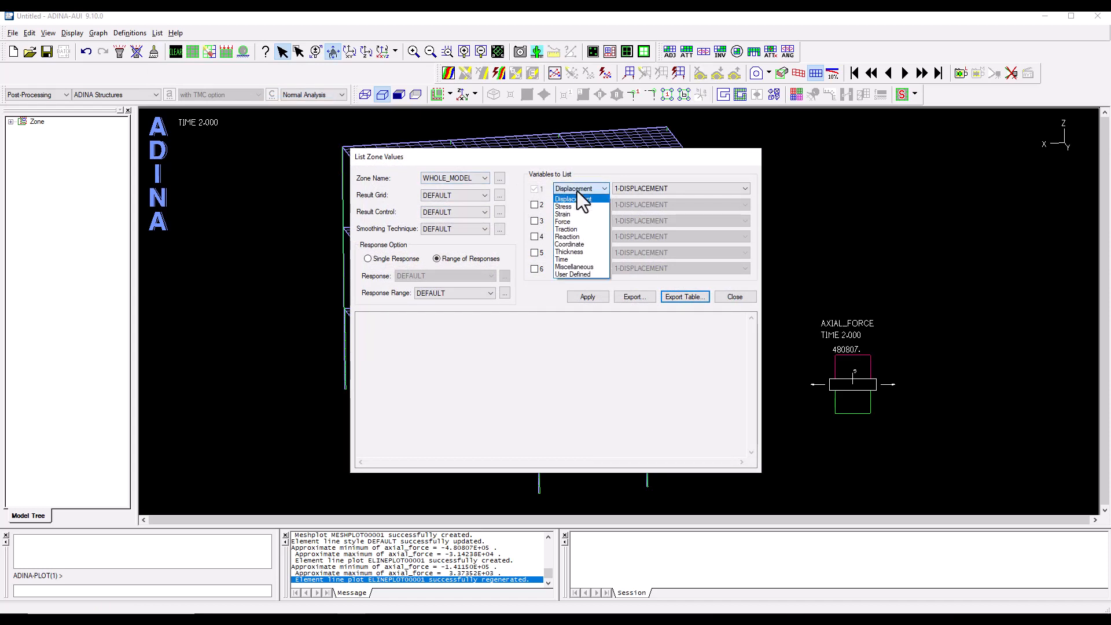
{"action": "left_click", "coordinate": [577, 236]}
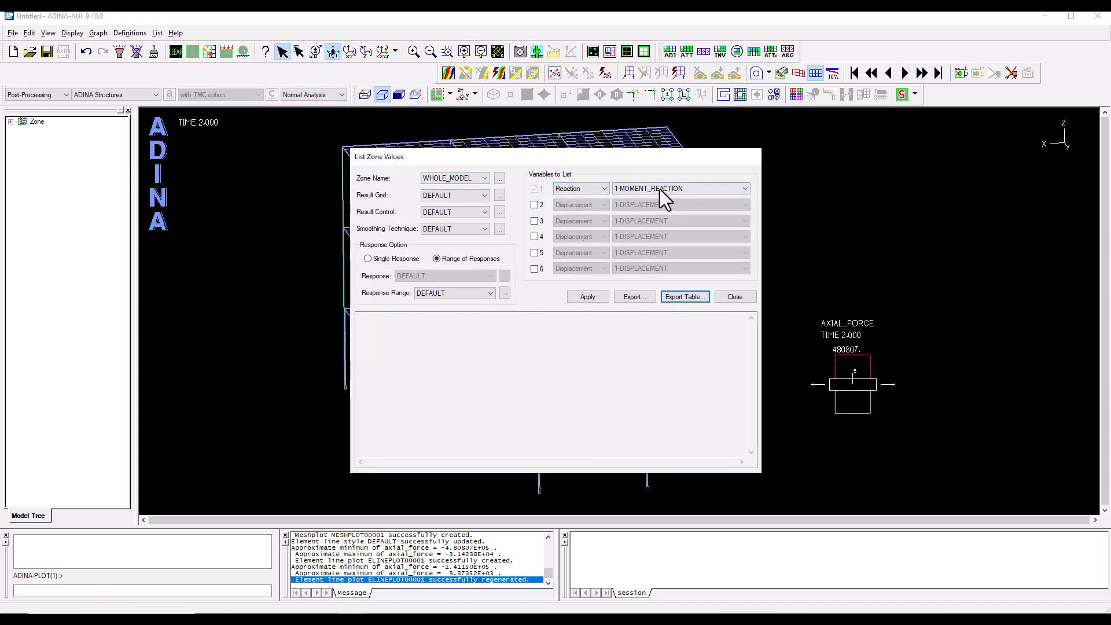
{"action": "left_click", "coordinate": [660, 188]}
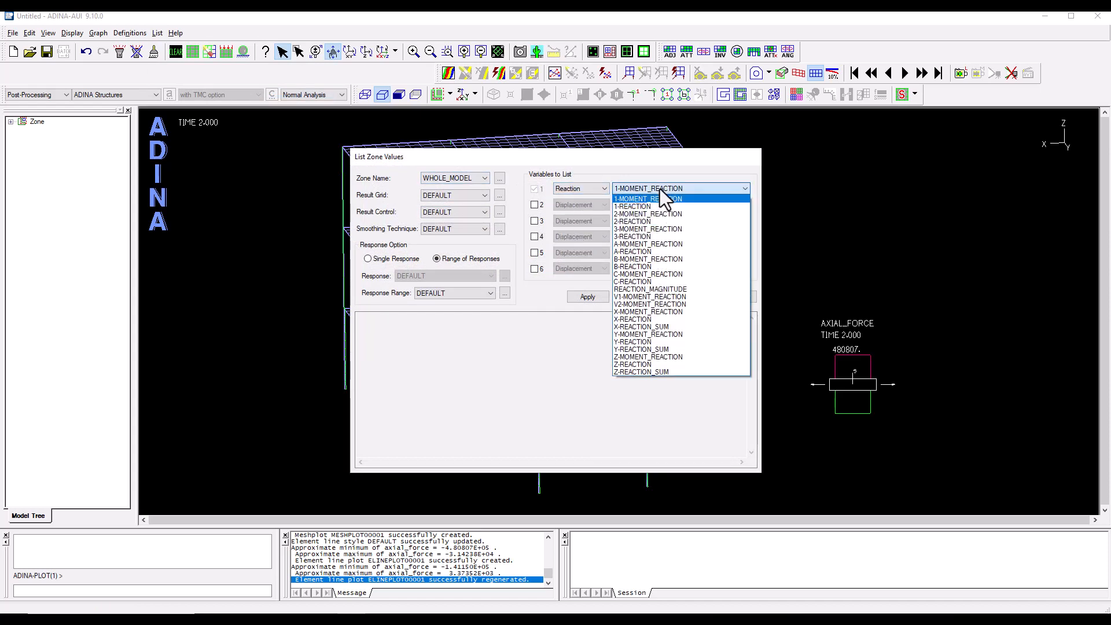
{"action": "left_click", "coordinate": [647, 372]}
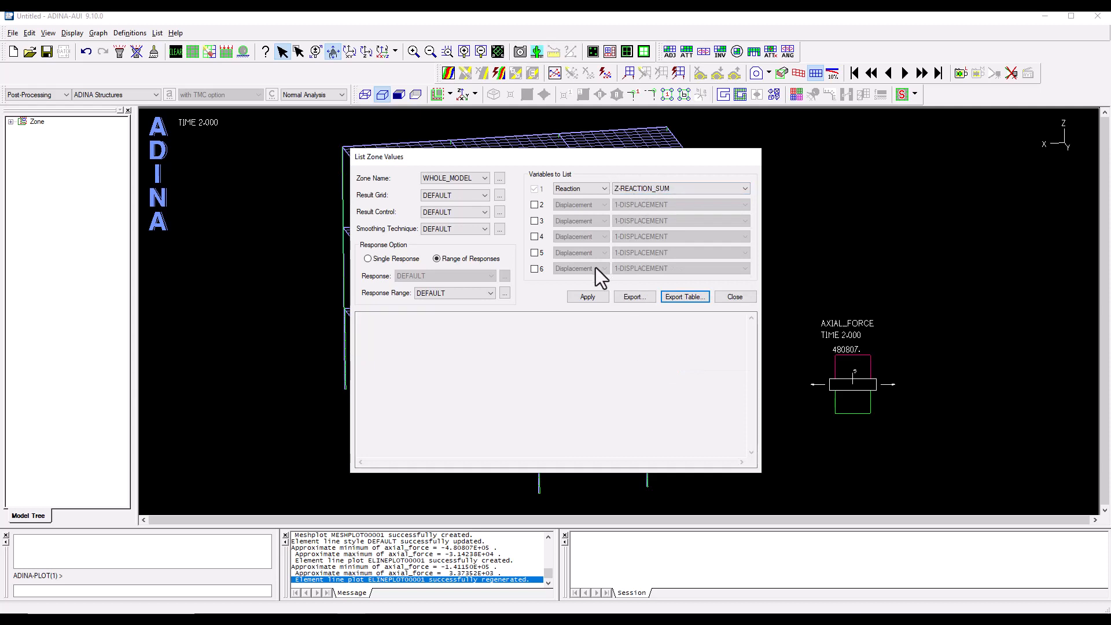
{"action": "left_click", "coordinate": [592, 301]}
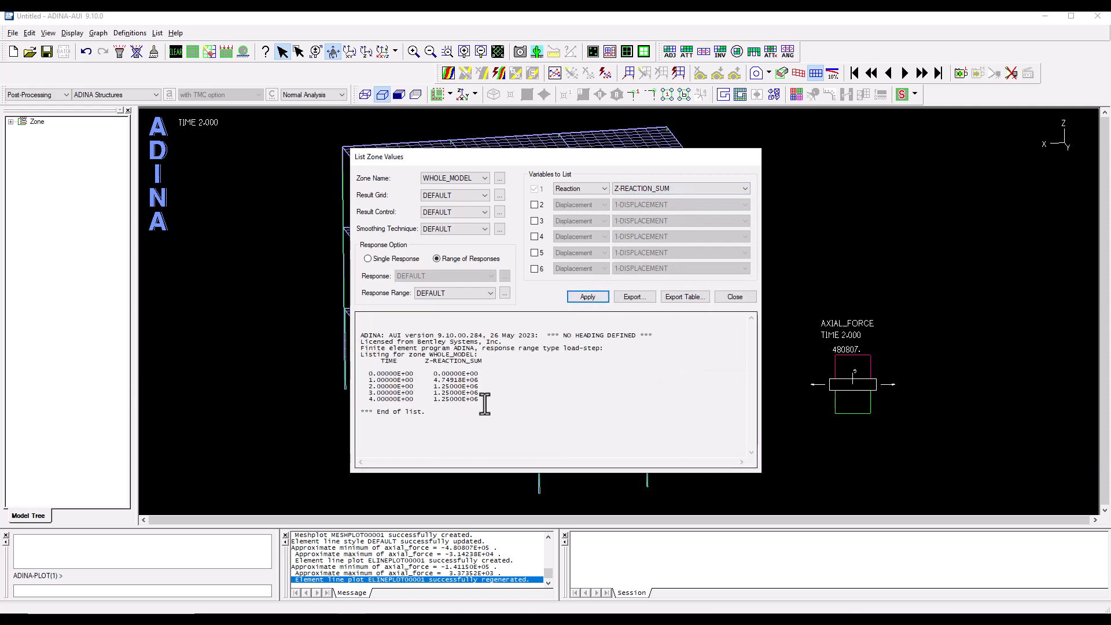
- Check the listed Z-reaction sums for times 1 to 4 and move the listing dialog away from the model
{"action": "left_click_drag", "start_coordinate": [480, 400], "coordinate": [438, 379]}
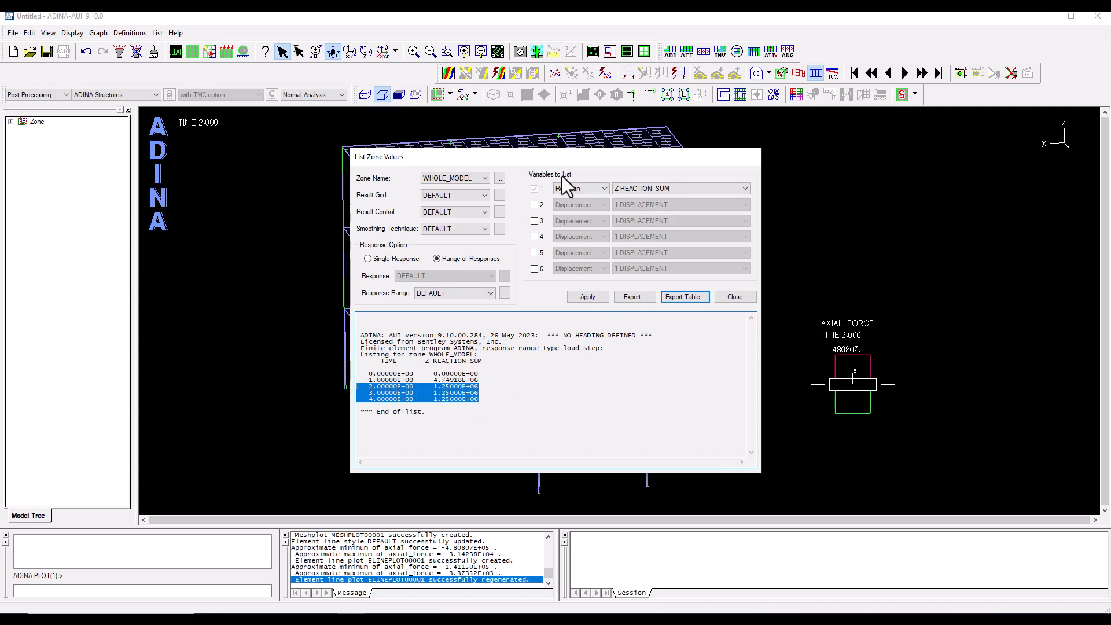
{"action": "left_click", "coordinate": [523, 380]}
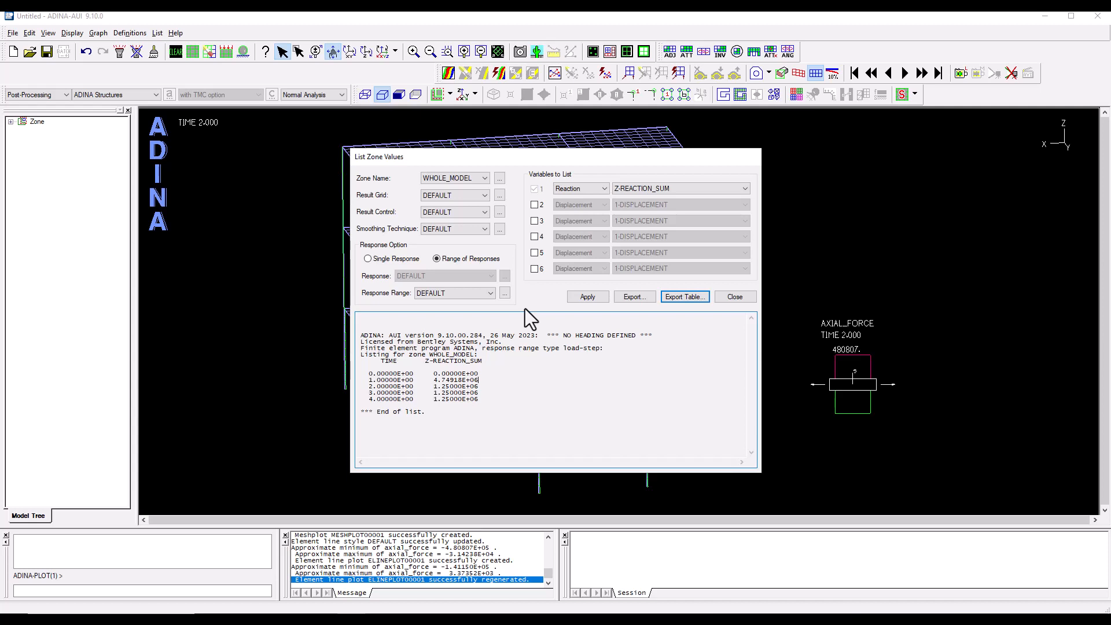
{"action": "left_click_drag", "start_coordinate": [547, 160], "coordinate": [776, 141]}
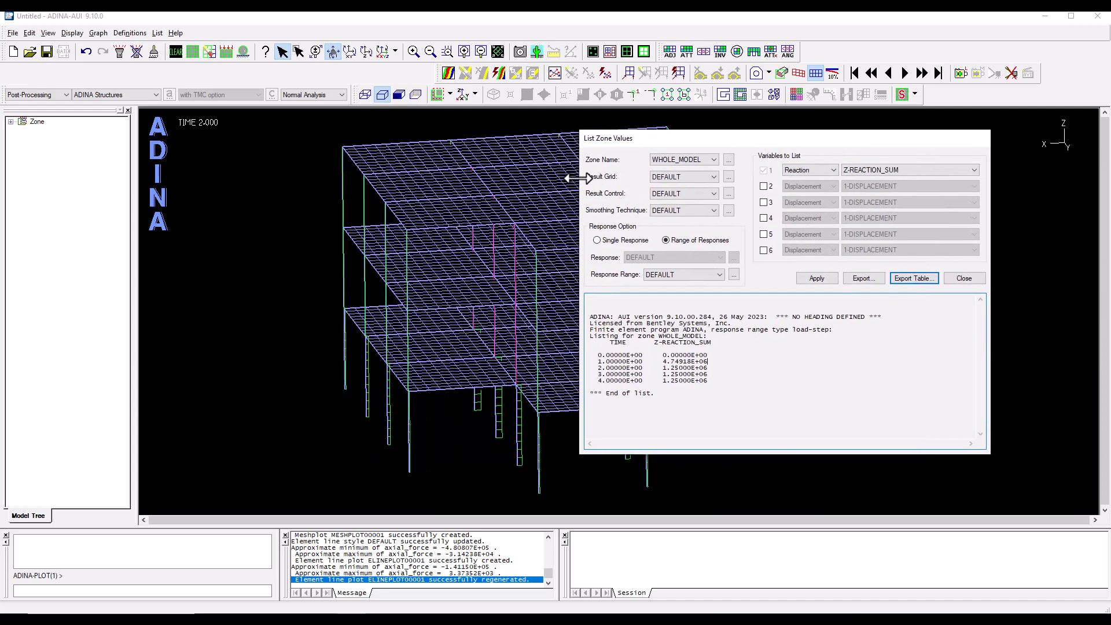